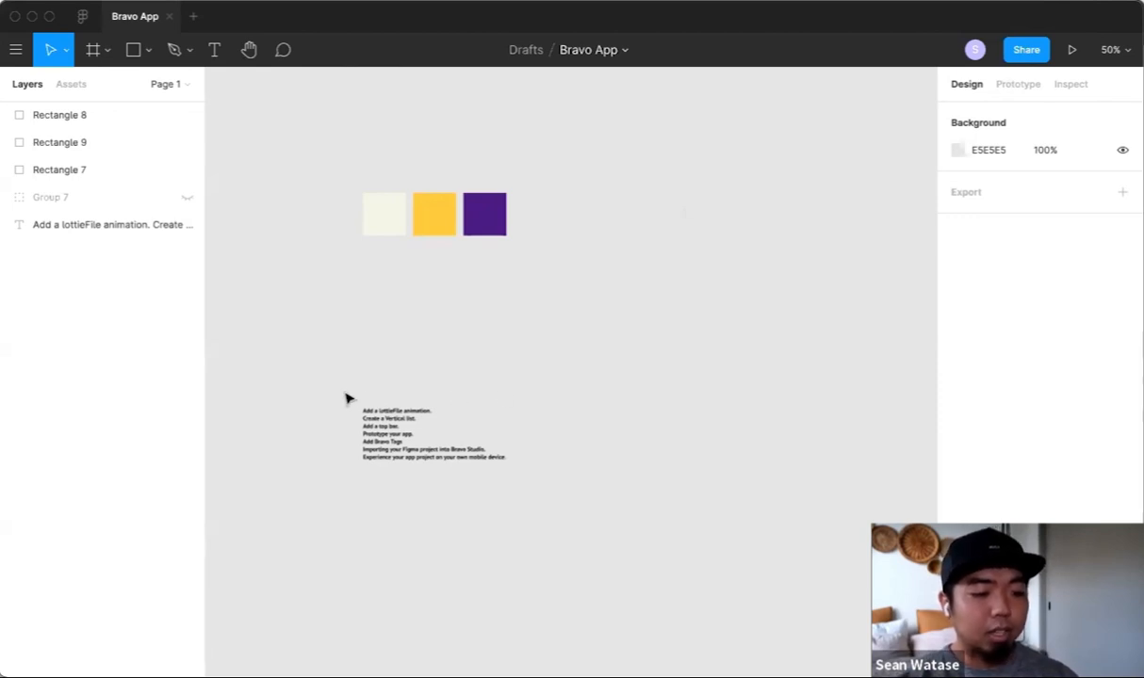
drag(343, 386, 509, 498)
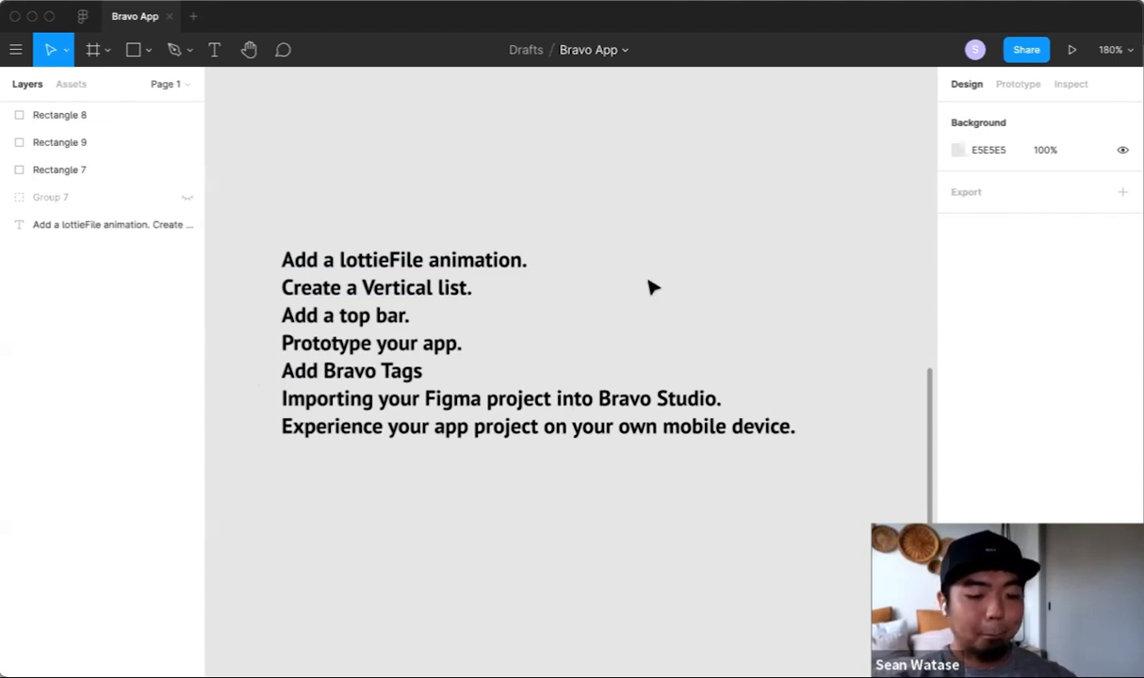
key(shift+0)
drag(684, 281, 518, 347)
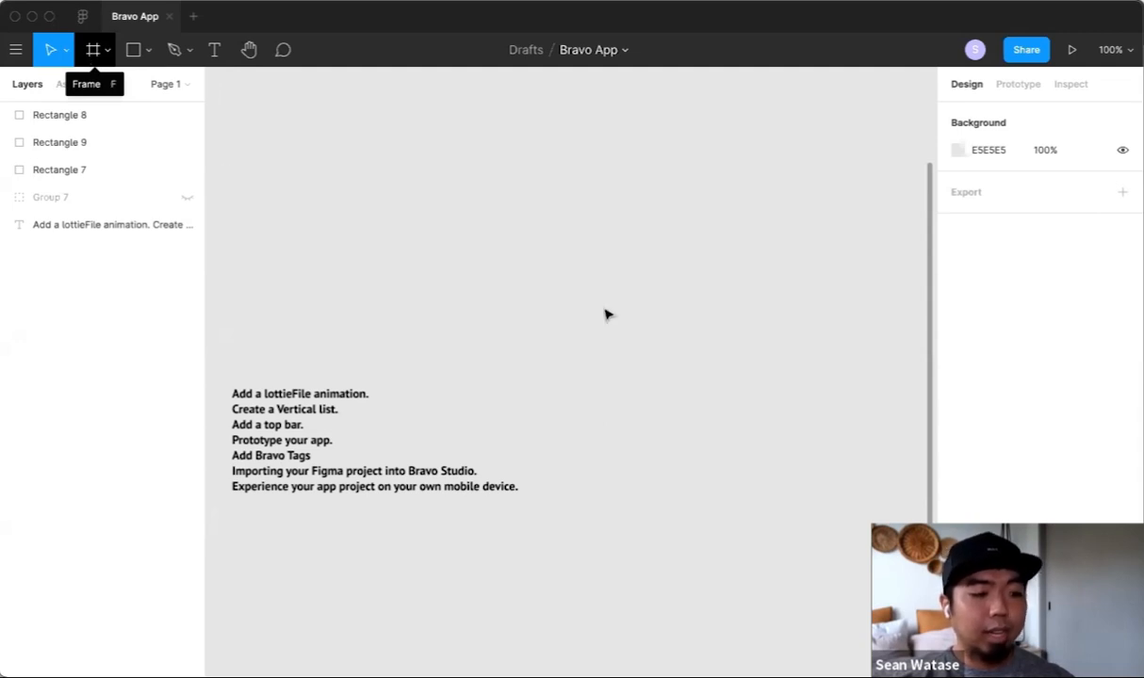
Step: Add a phone frame from the iPhone 11 Pro / X preset, 375 × 812, to the canvas
key(f)
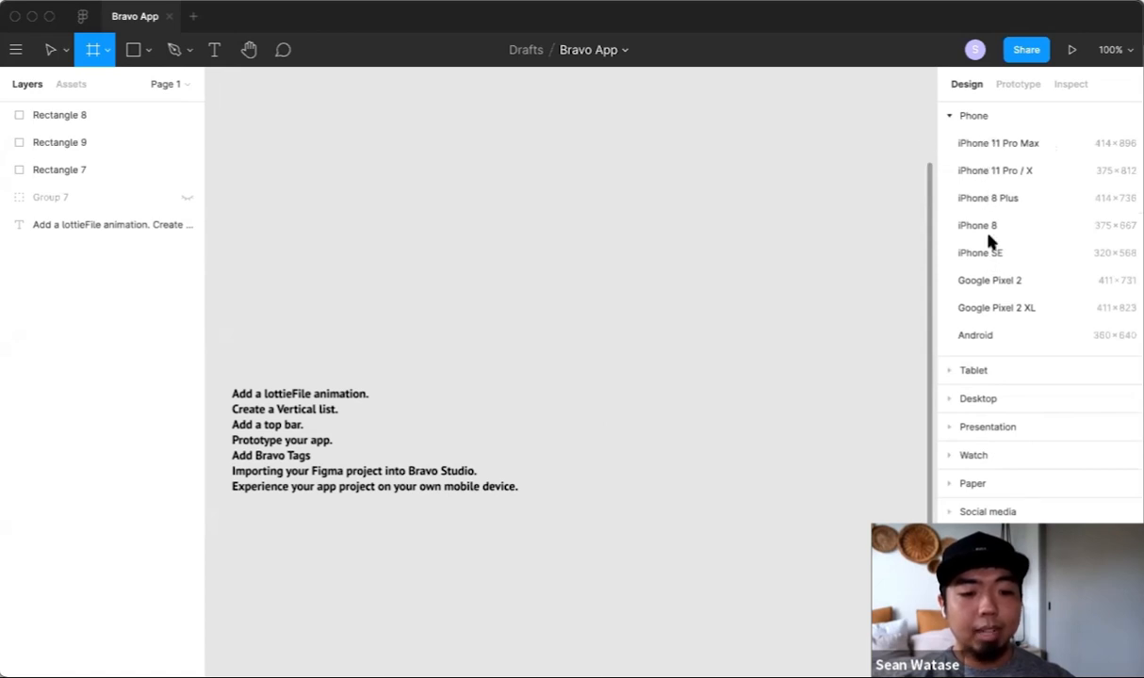
click(956, 116)
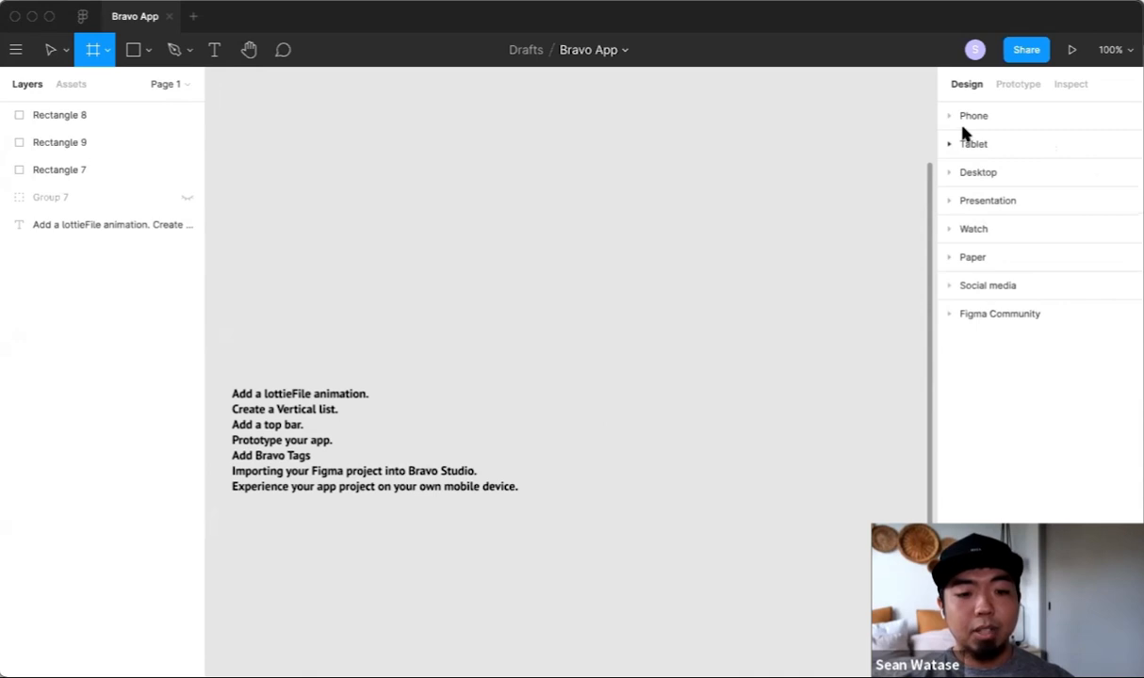
click(946, 116)
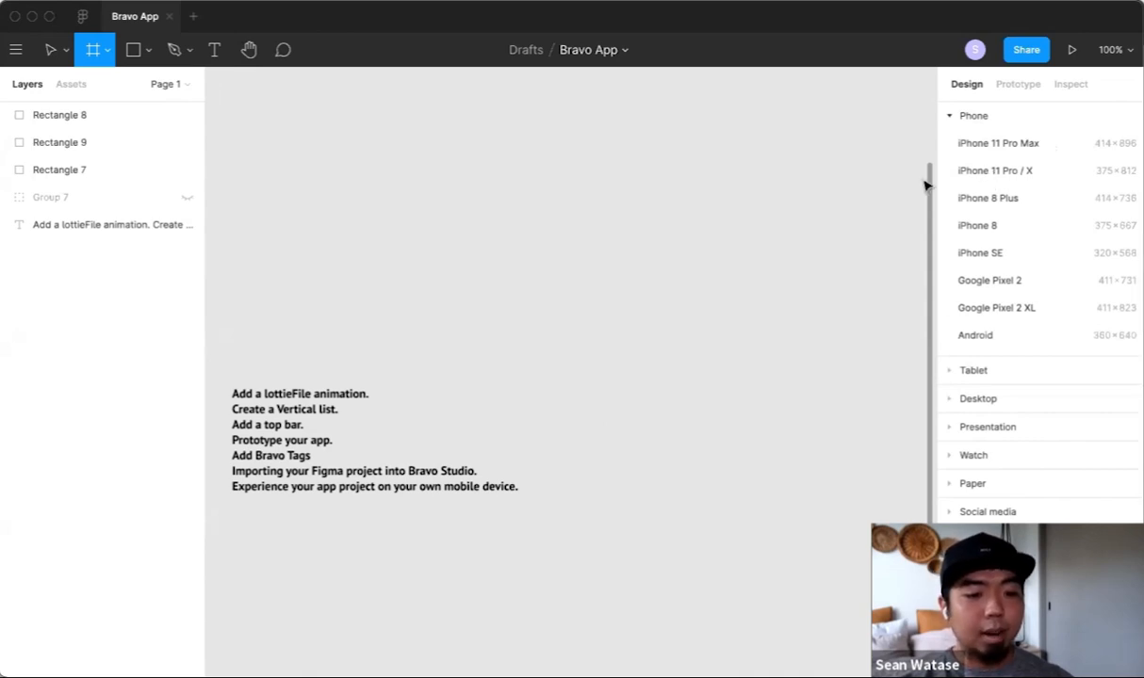
click(1000, 176)
scroll(704, 206, down, 2)
scroll(692, 252, right, 3)
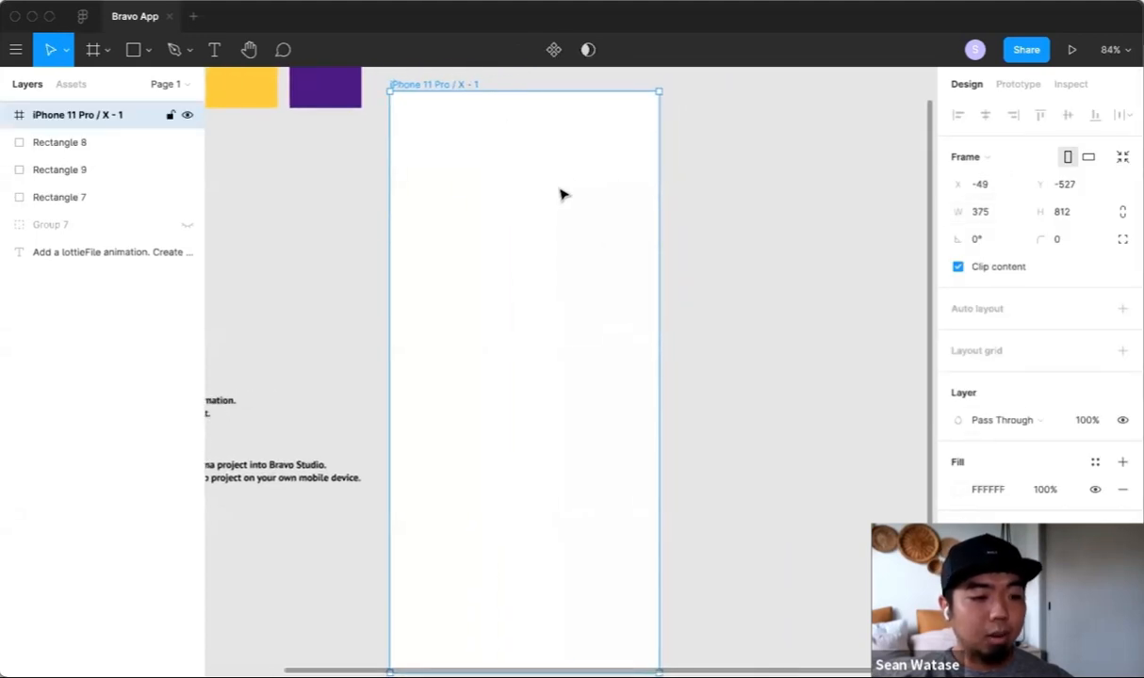
Step: Move the iPhone 11 Pro / X frame clear of the colour swatches, aligning its upper edge with theirs
scroll(562, 179, down, 3)
drag(541, 204, 594, 171)
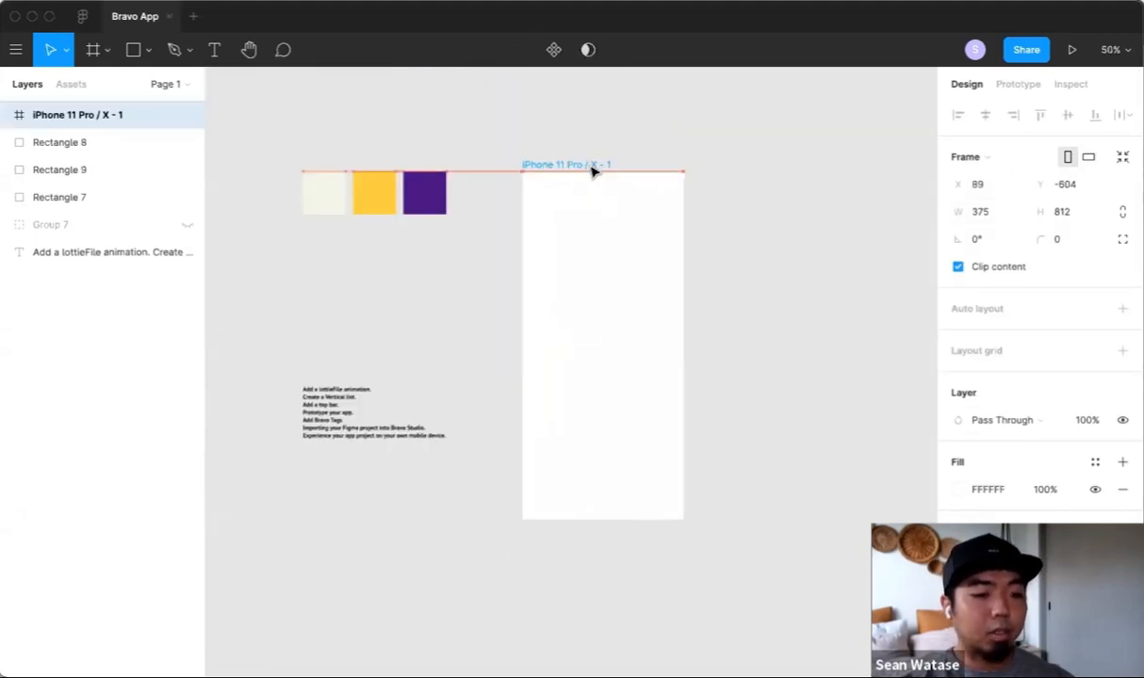
click(853, 284)
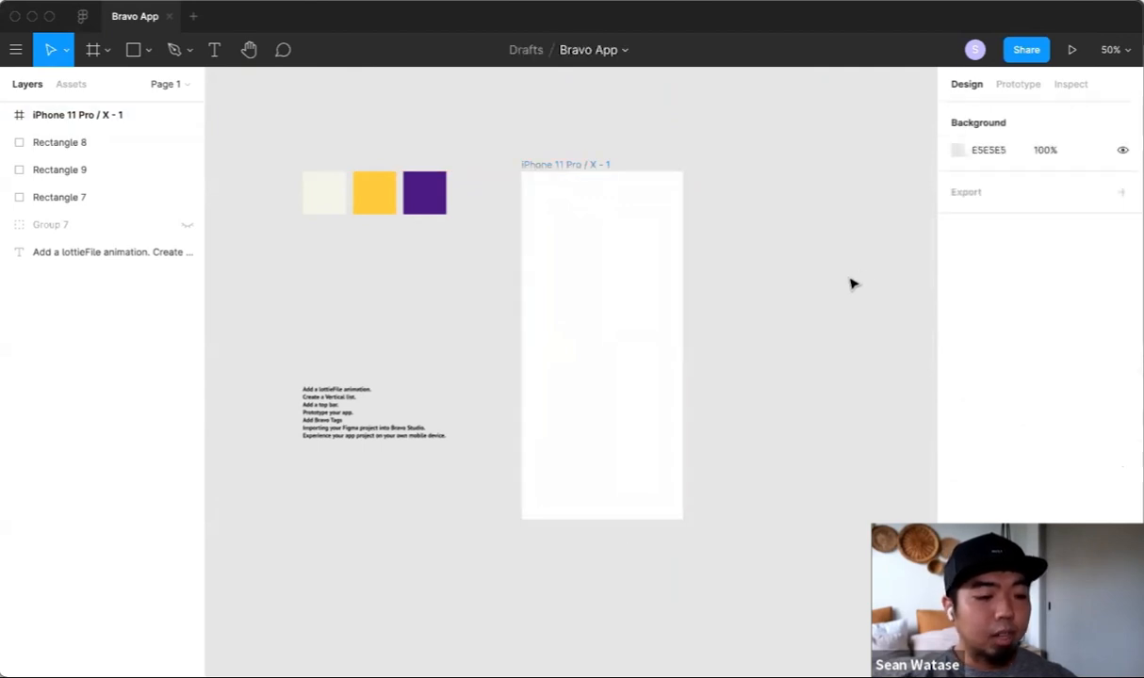
Step: Copy the cream swatch's fill colour F3F6E7 and apply it as the fill of the iPhone frame
click(588, 168)
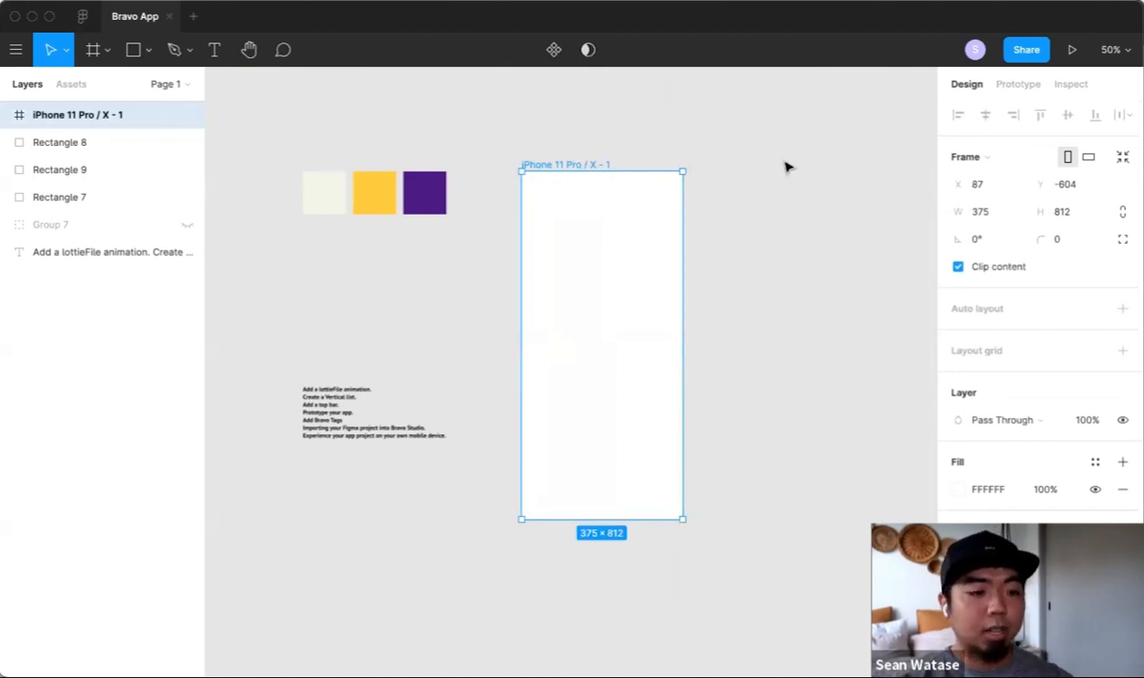
click(744, 186)
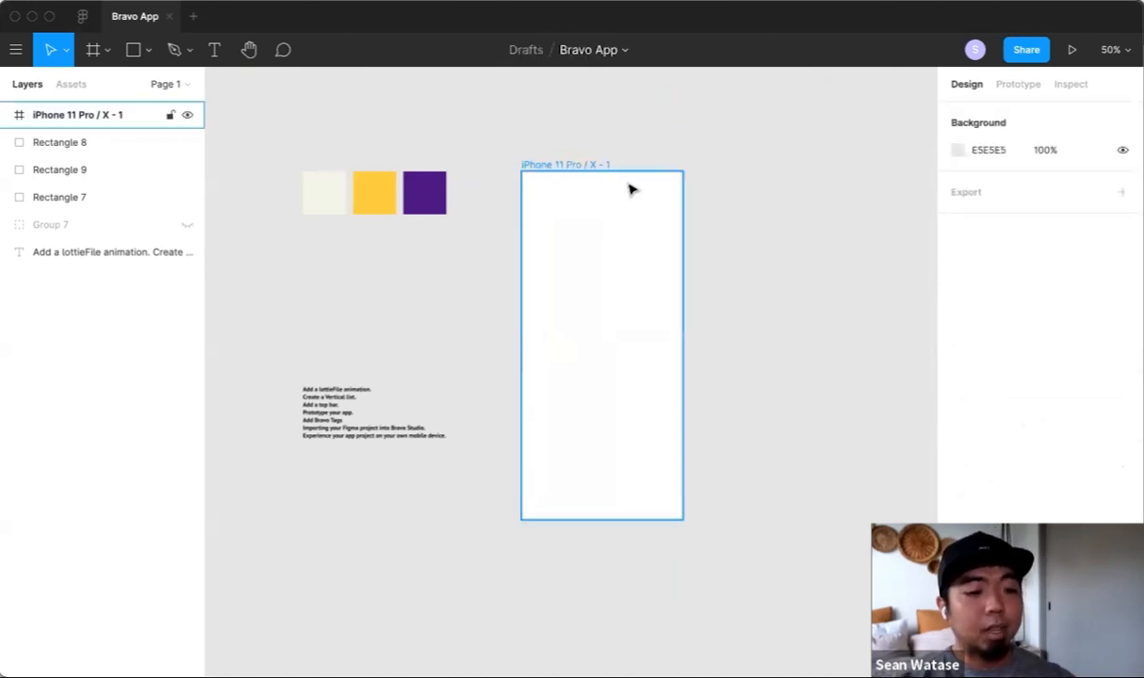
click(582, 169)
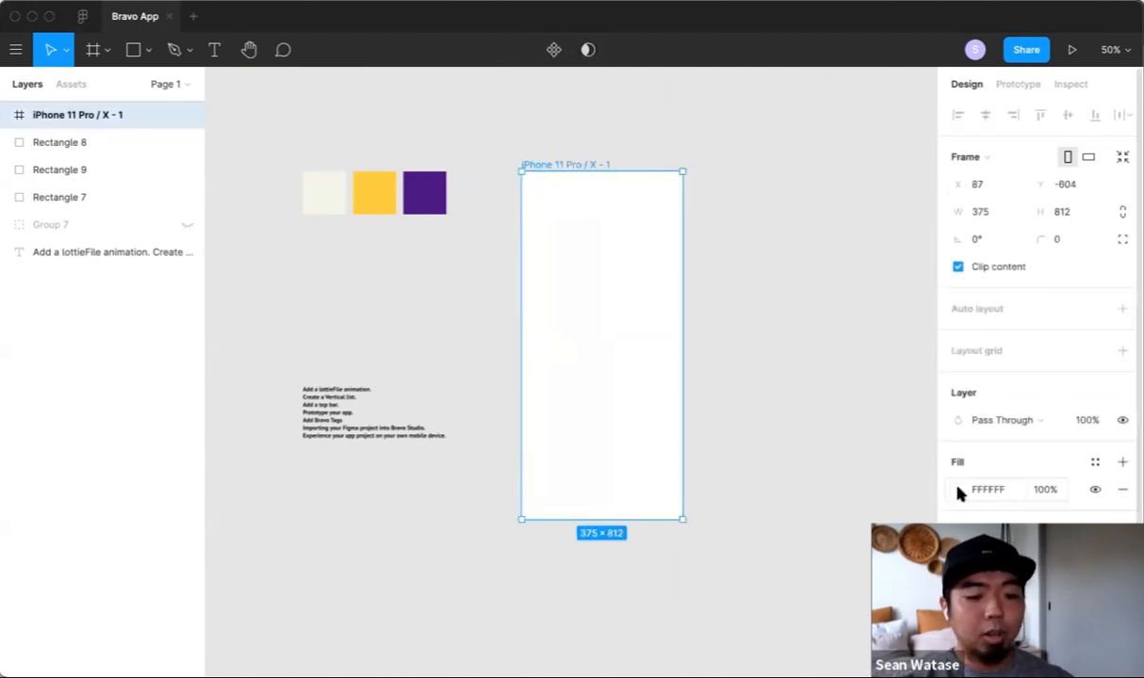
click(332, 202)
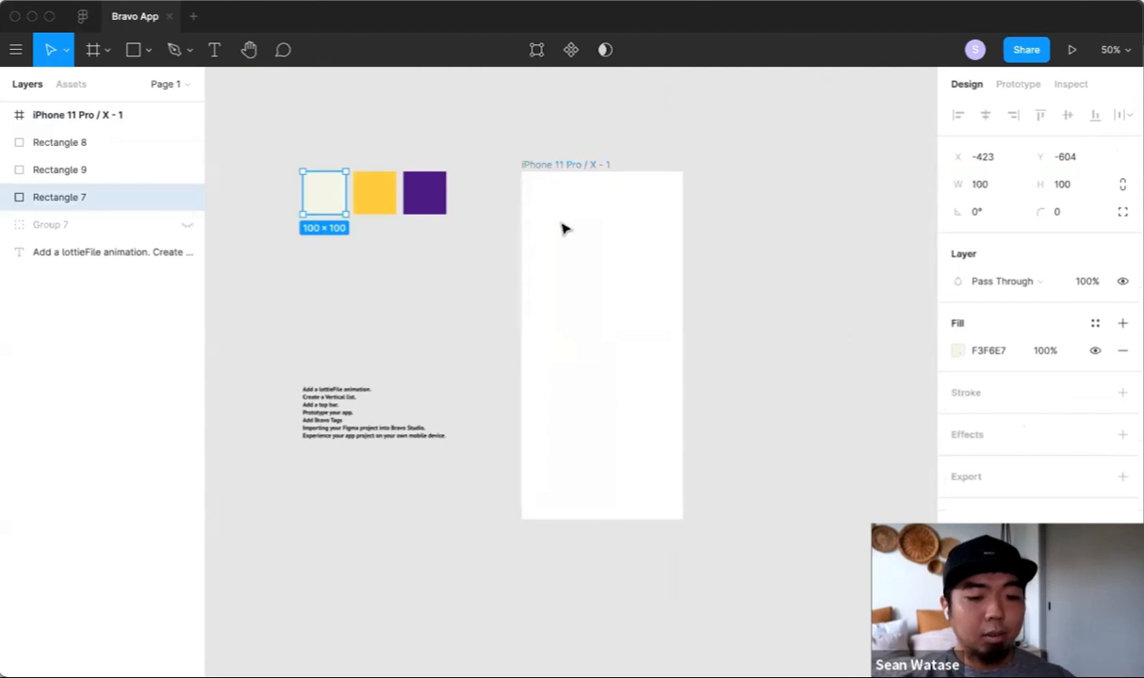
click(989, 351)
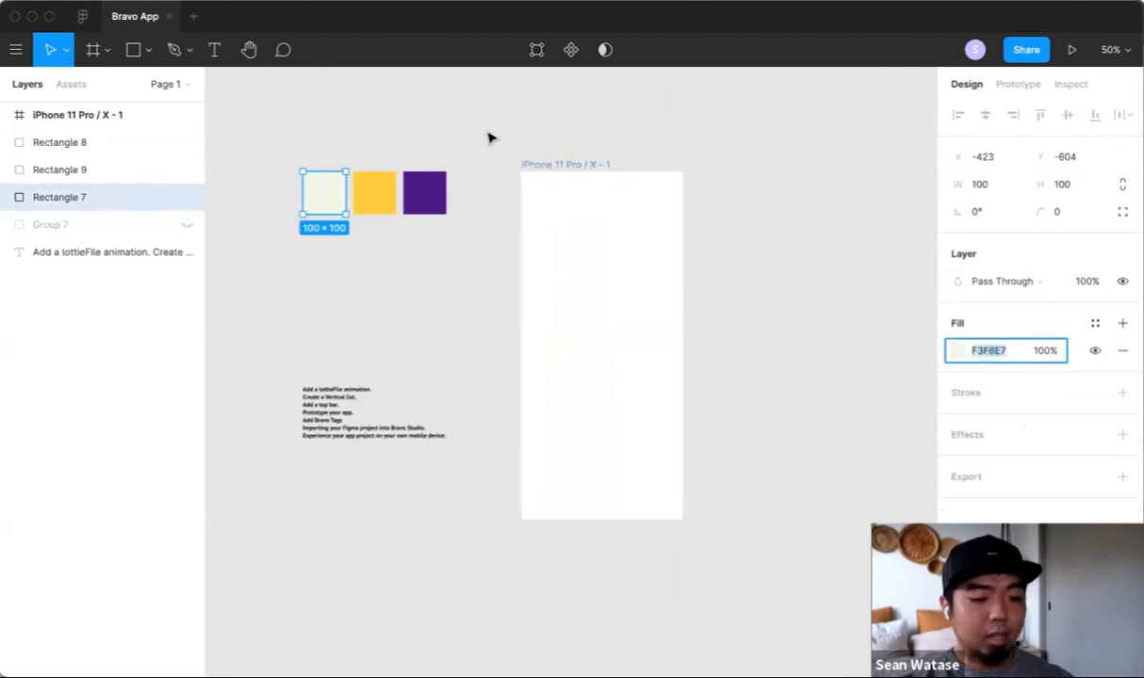
click(577, 172)
text(F7F9E7)
key(Return)
click(842, 364)
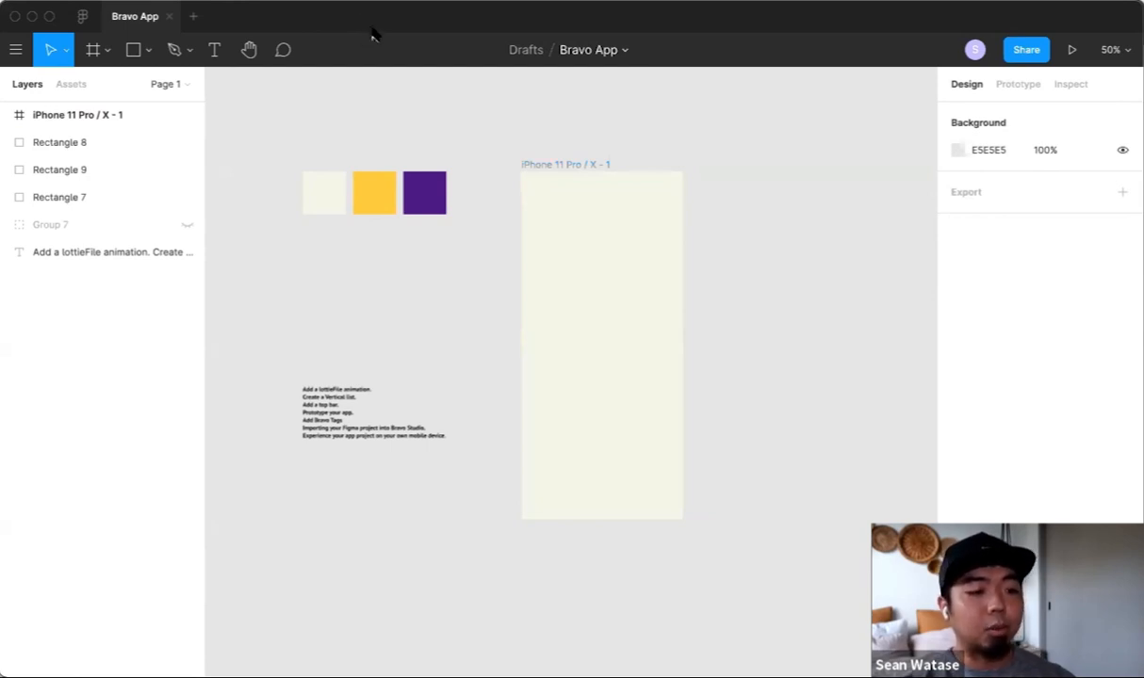
Step: Search the Figma Community for "lottie", view the matching plugins and return to the Bravo App file
click(82, 16)
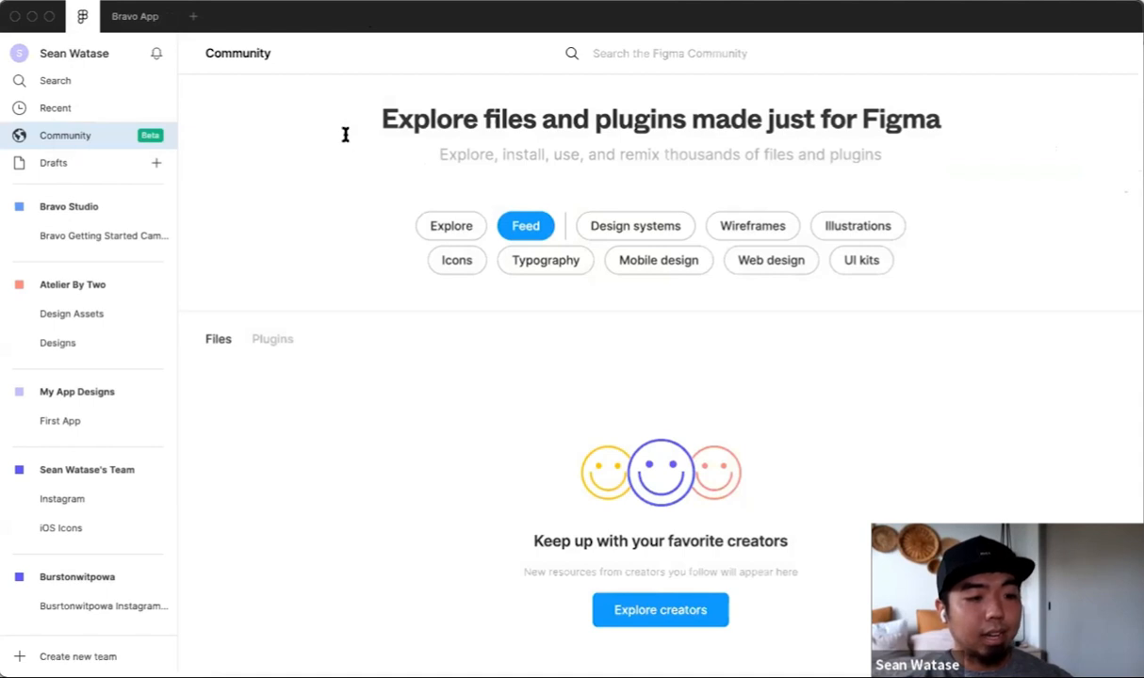
click(650, 53)
text(ie)
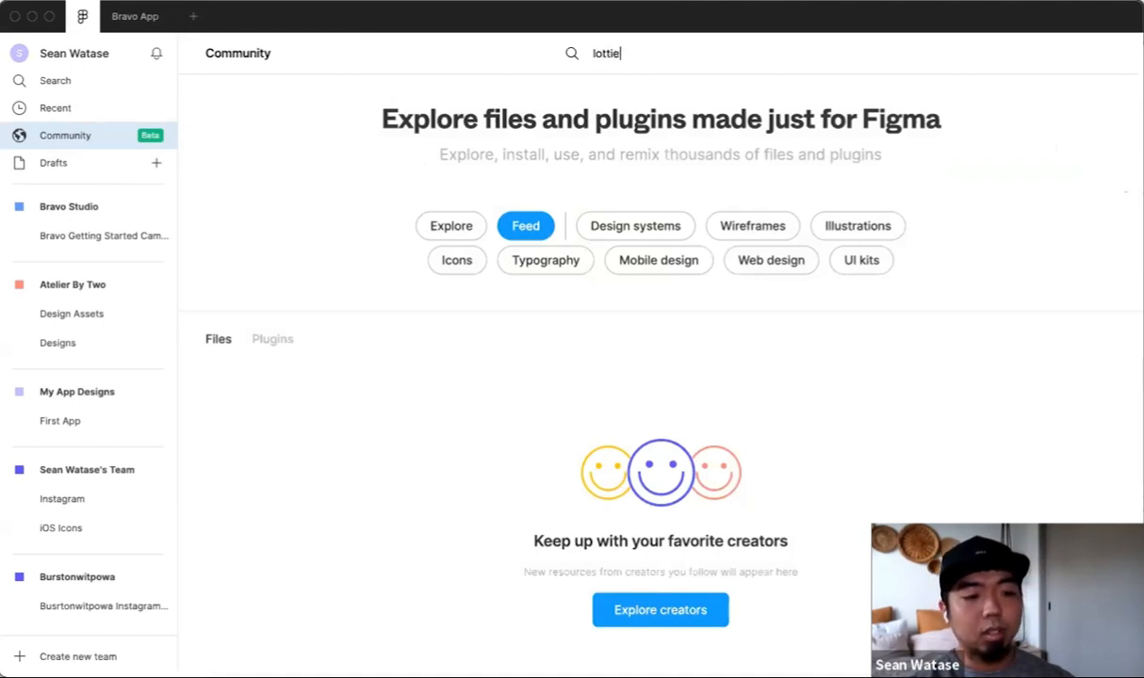
key(Return)
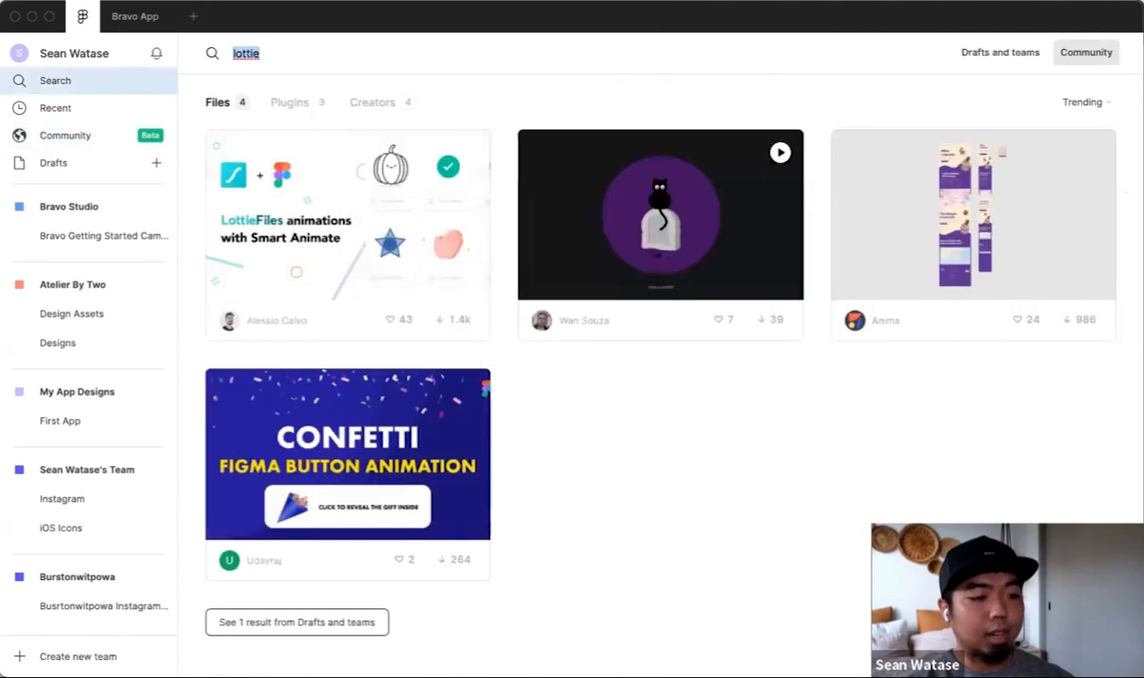
click(290, 103)
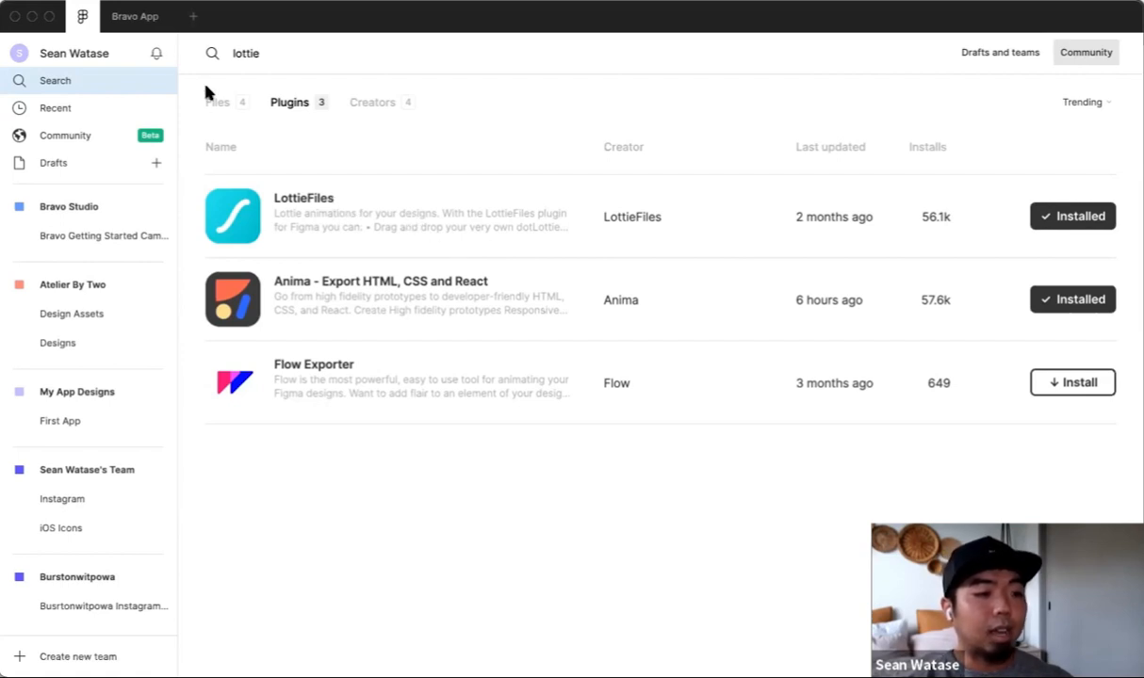
click(140, 25)
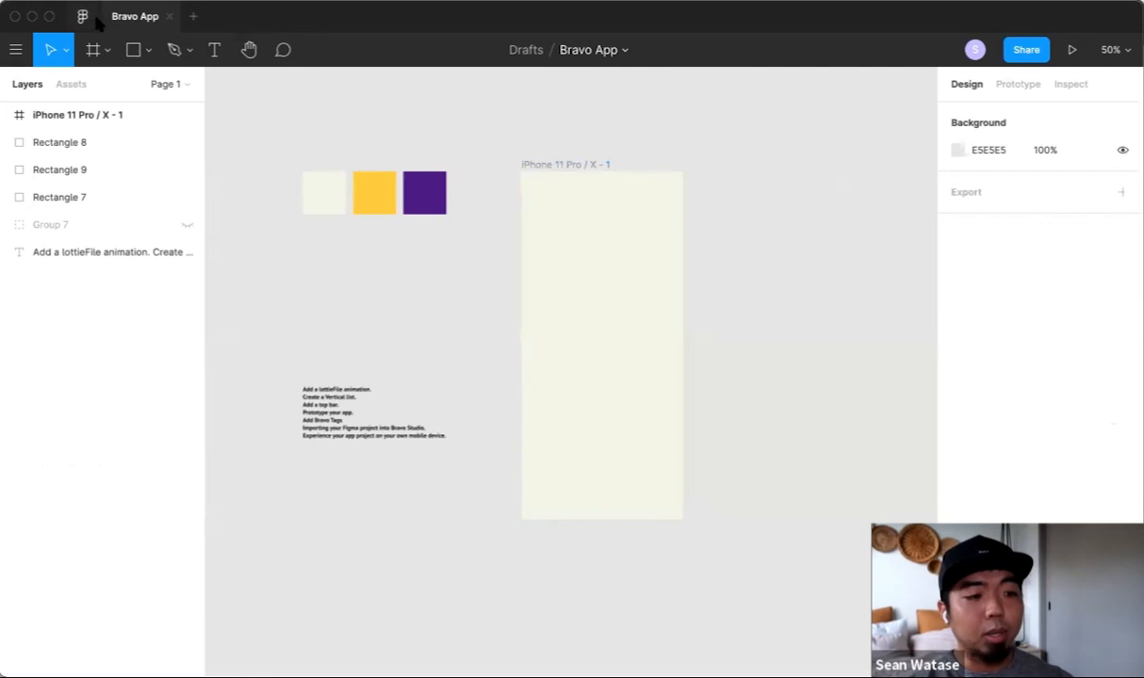
right_click(702, 285)
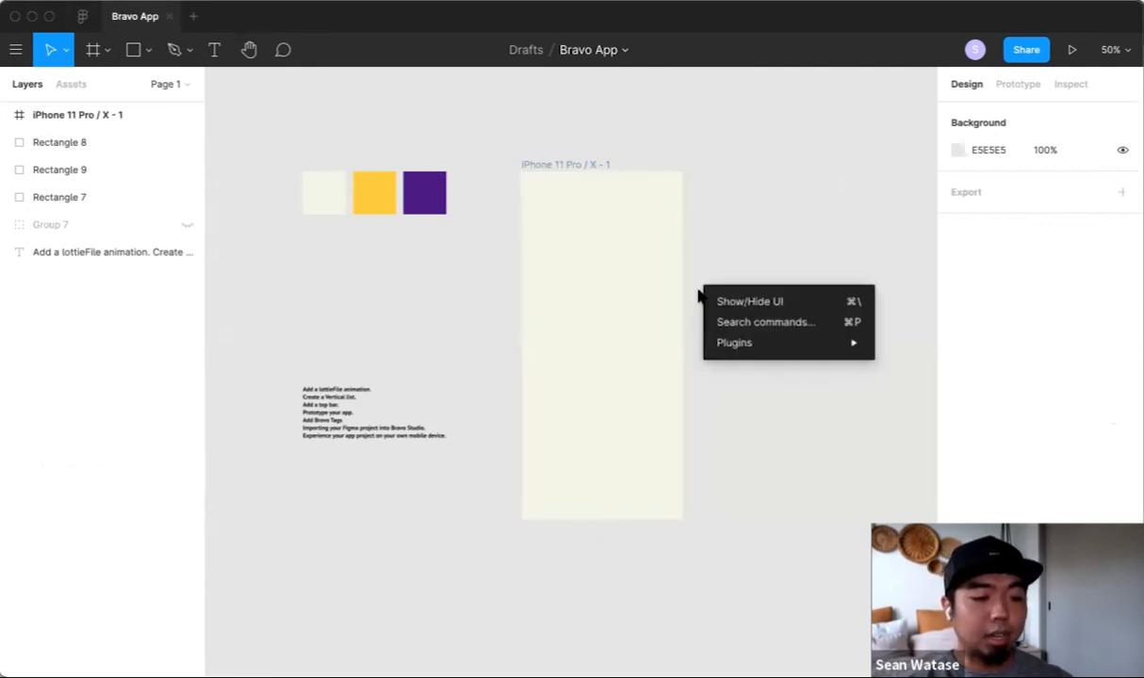
mouse_move(728, 356)
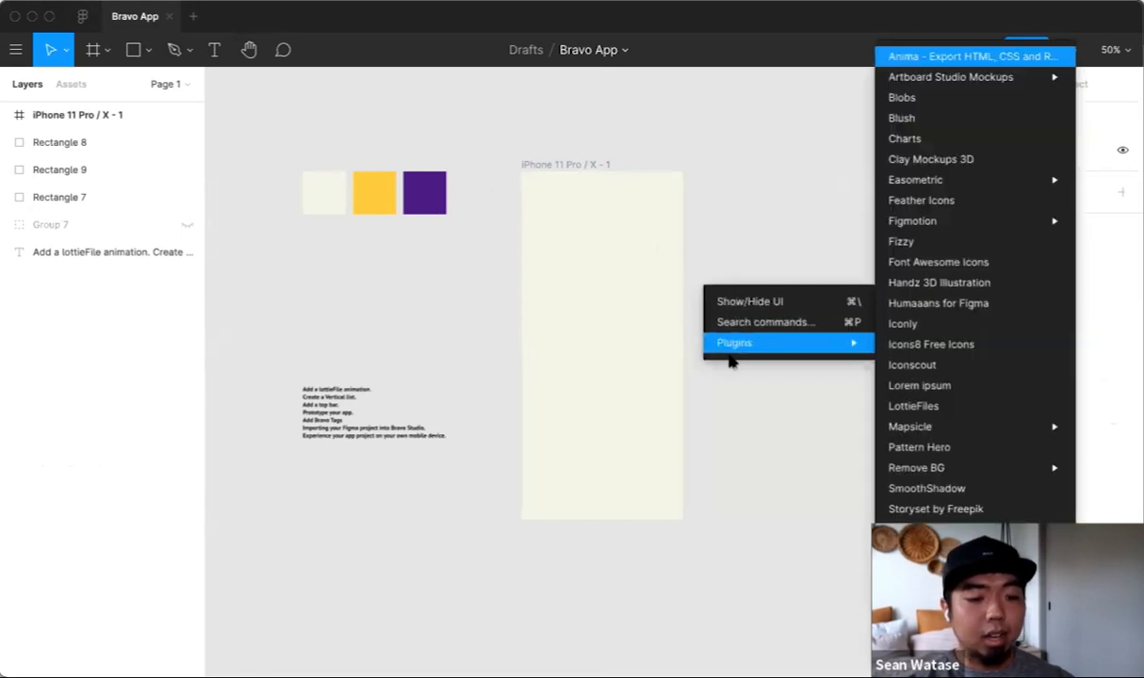
click(716, 227)
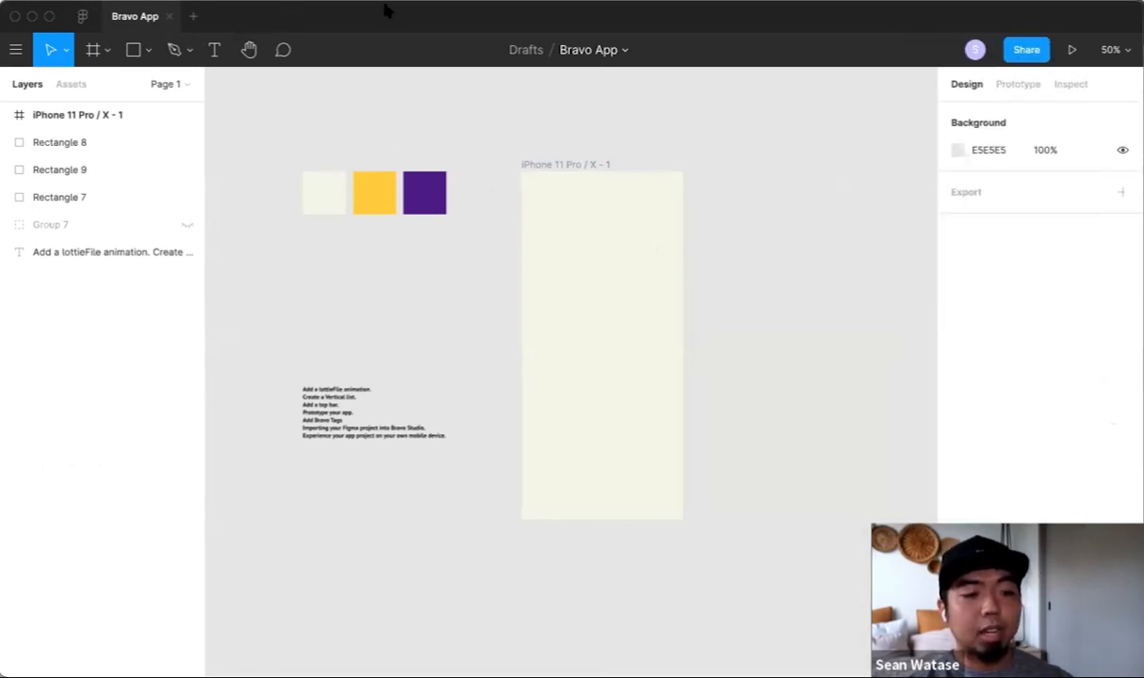
Step: Run the LottieFiles plugin and arrange its window beside the iPhone frame so both are fully in view
right_click(712, 330)
mouse_move(738, 383)
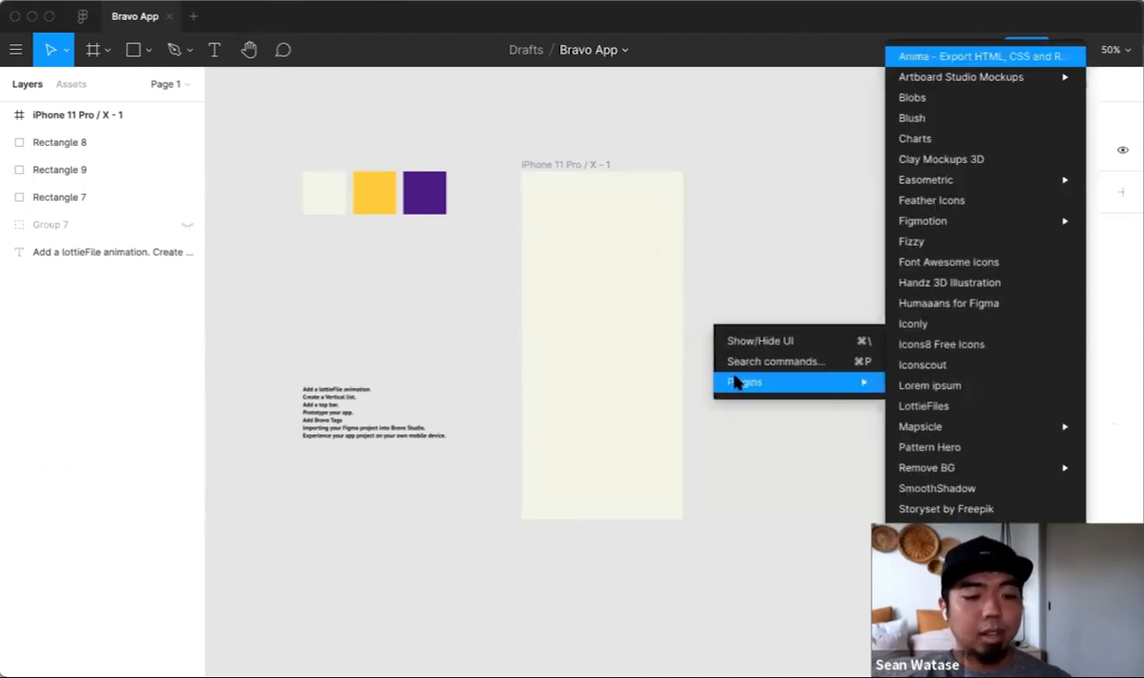
click(932, 406)
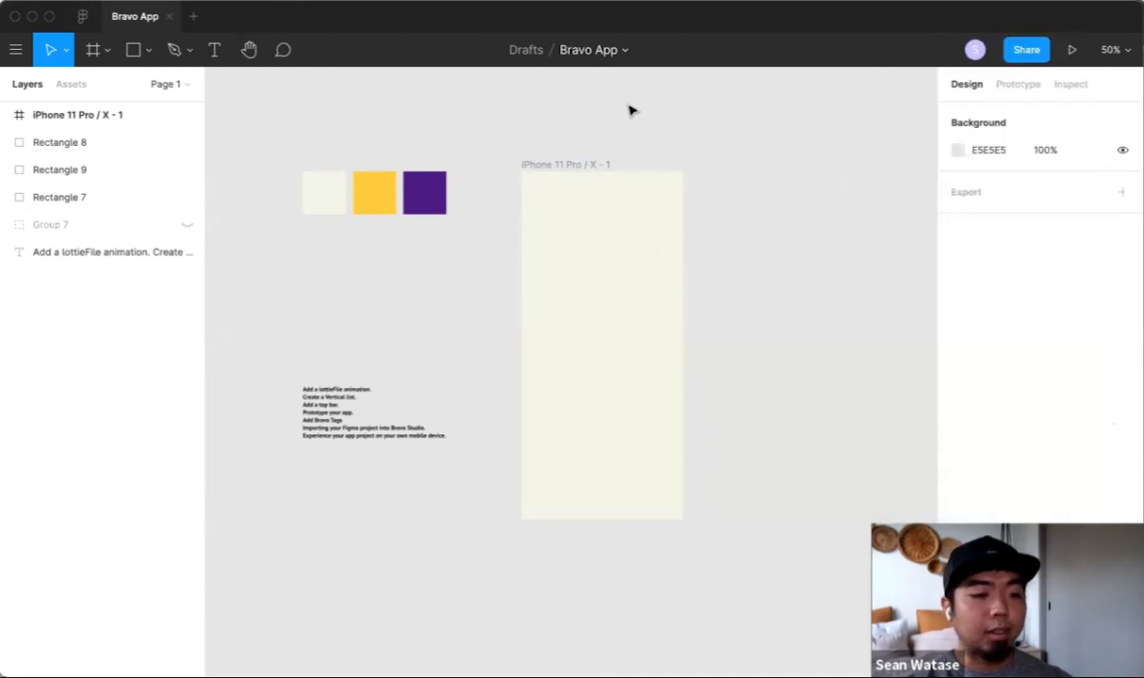
drag(400, 162, 812, 153)
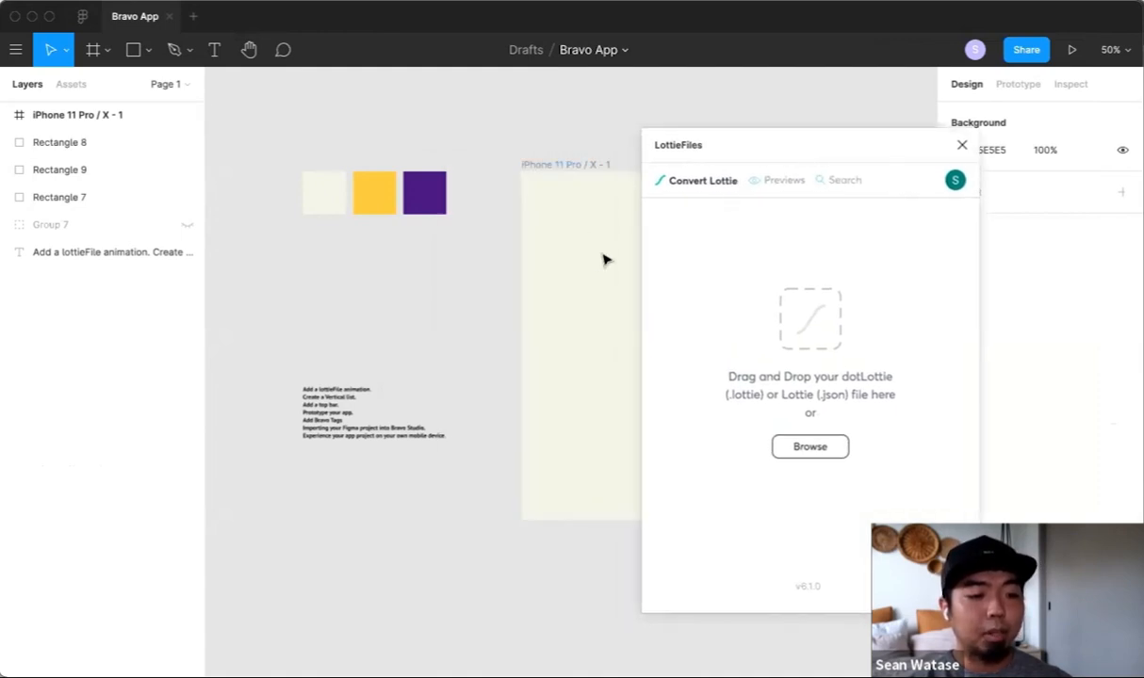
drag(549, 258, 375, 258)
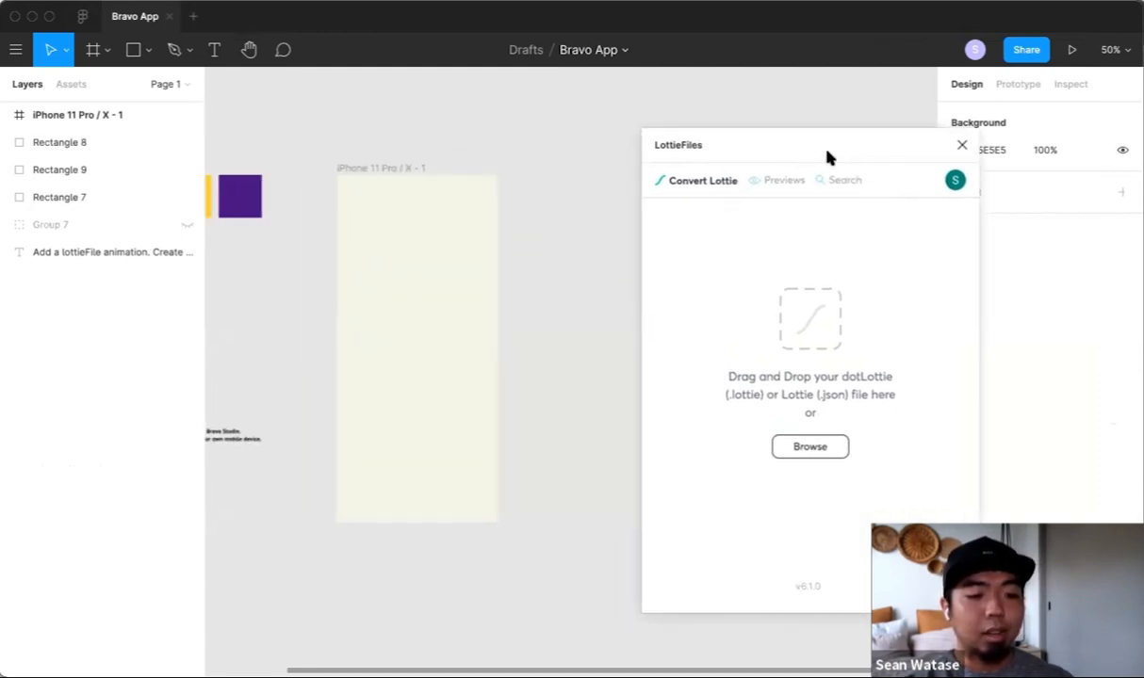
drag(827, 158, 774, 153)
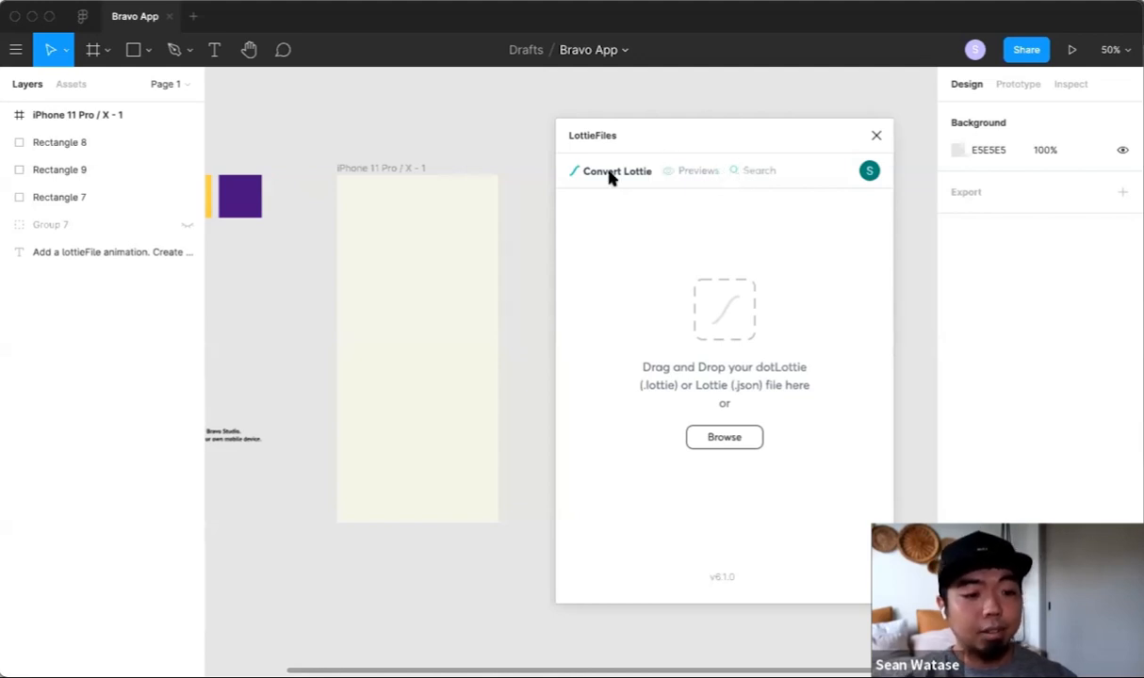
Step: Search the LottieFiles animation library for "recipe"
click(760, 173)
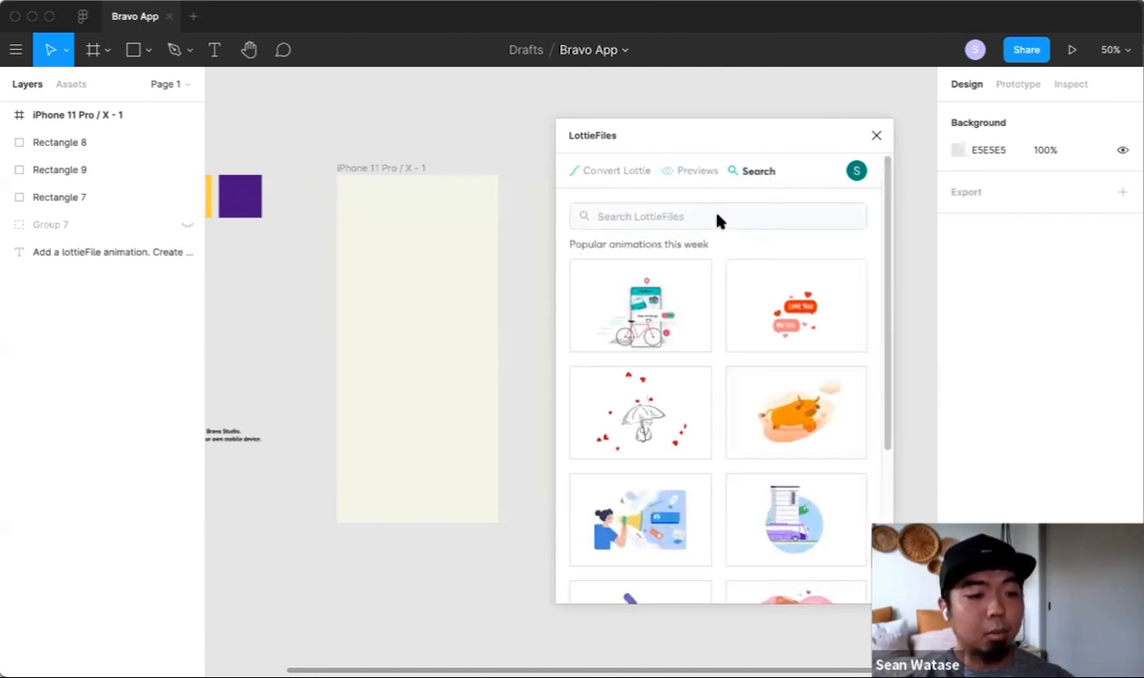
click(717, 217)
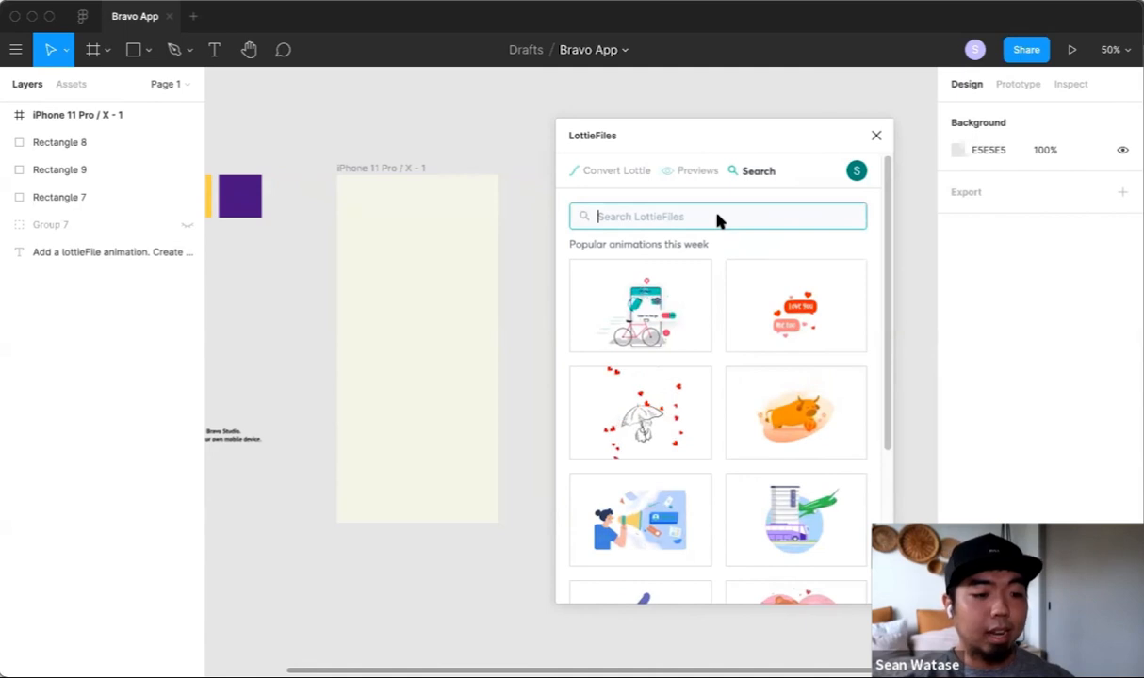
text(recipe)
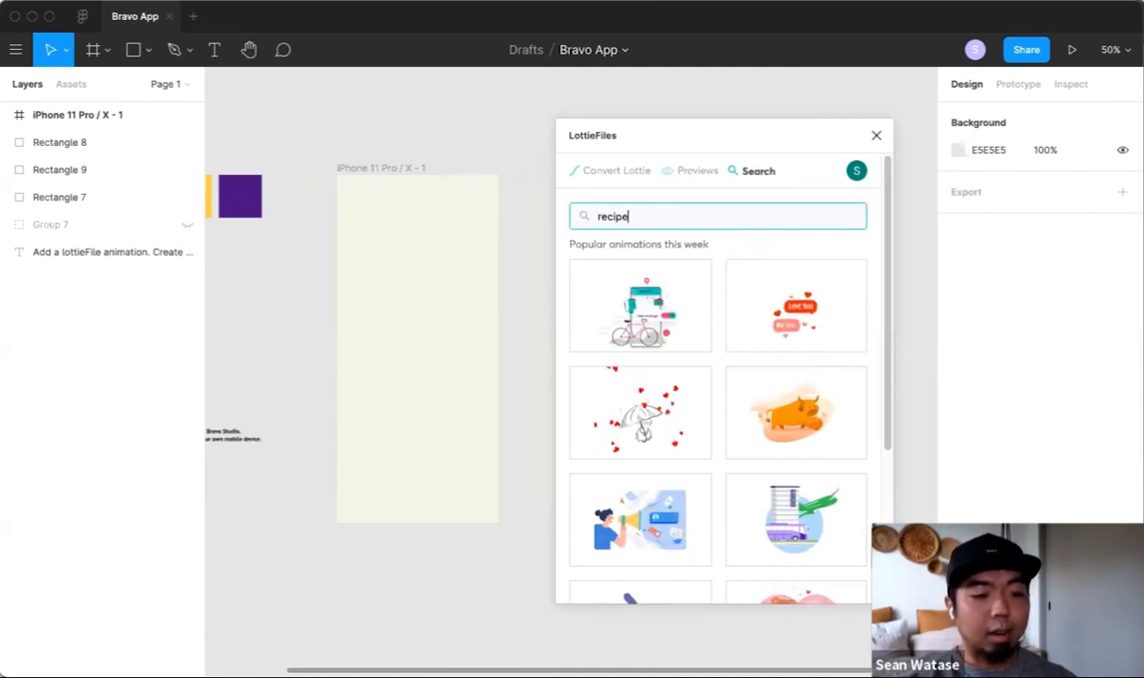
key(Return)
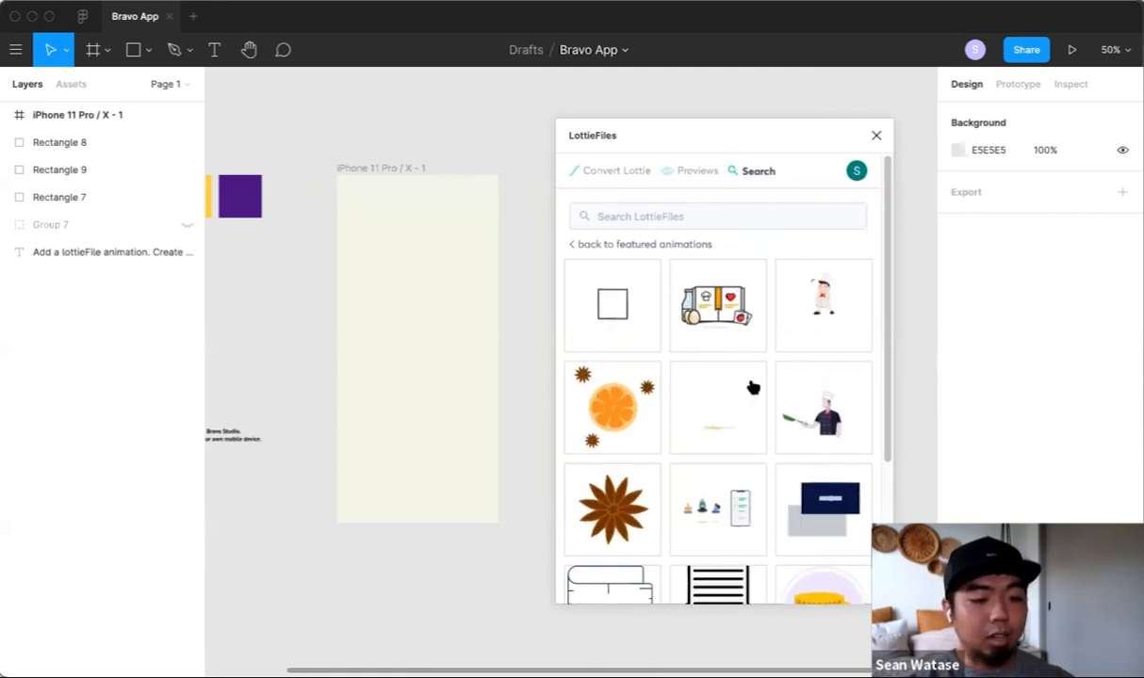
Step: Look through the recipe animations and open the open cookbook with milk bottle and eggs
scroll(752, 387, down, 5)
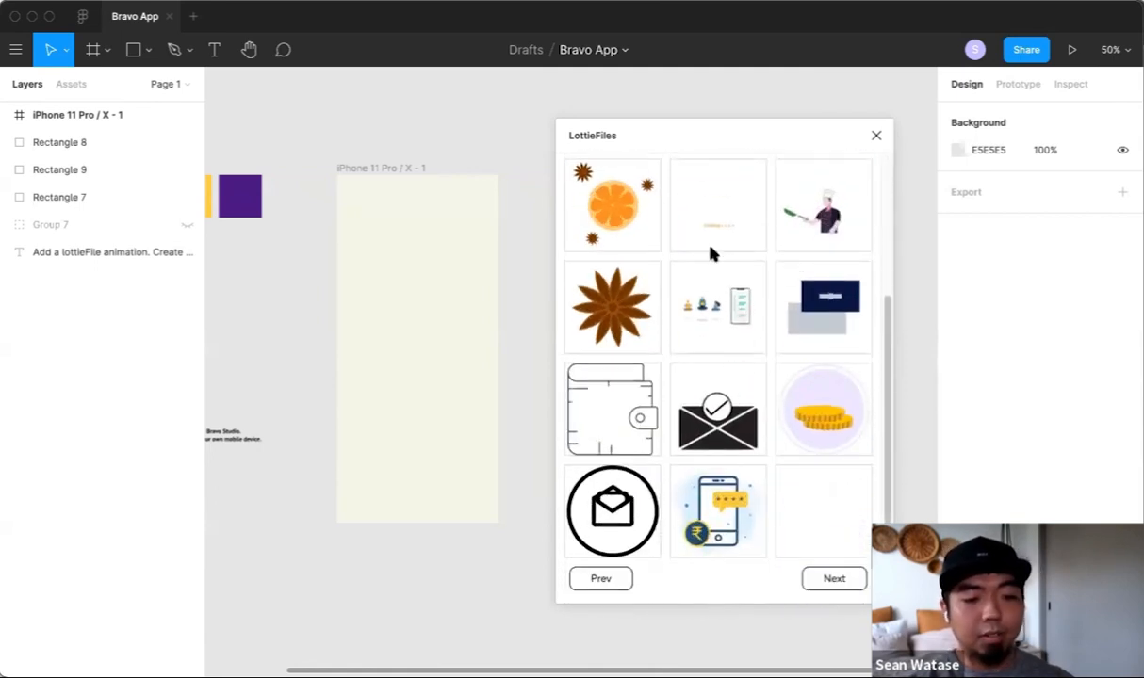
scroll(711, 252, up, 5)
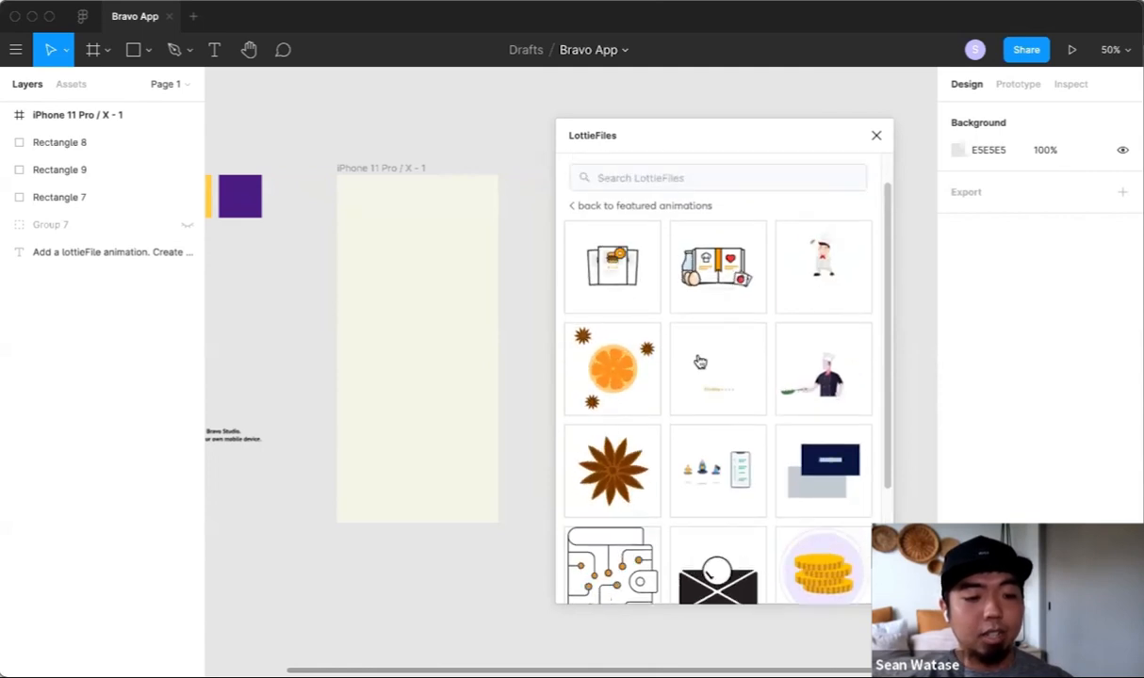
scroll(766, 429, down, 2)
scroll(766, 429, up, 3)
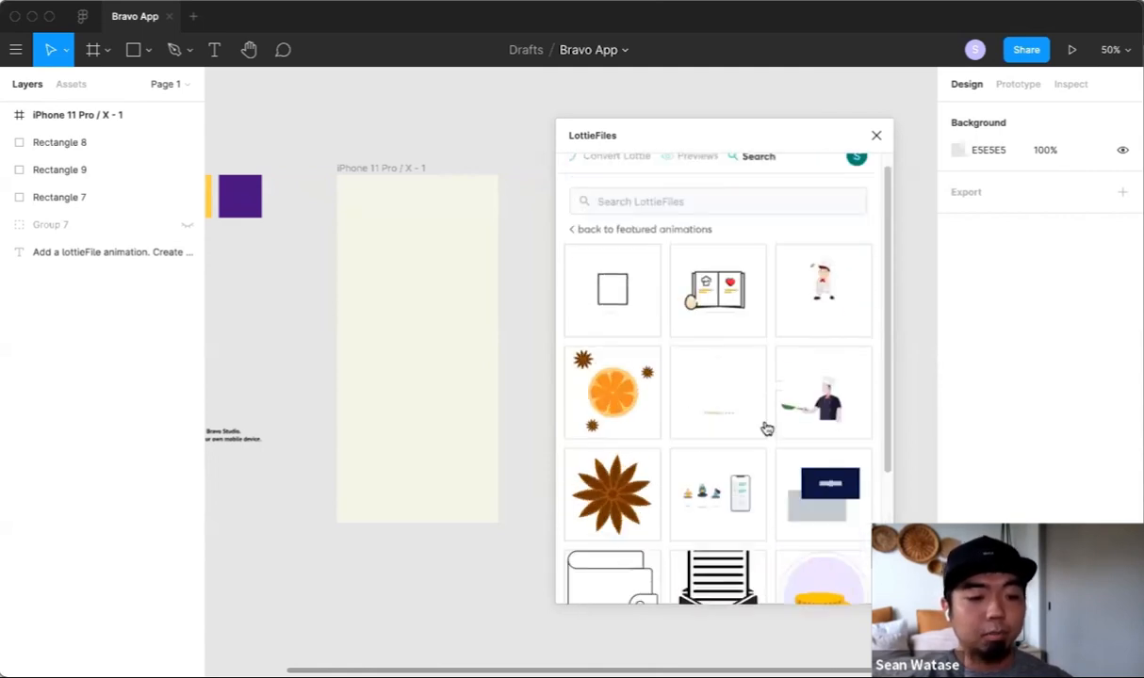
click(718, 313)
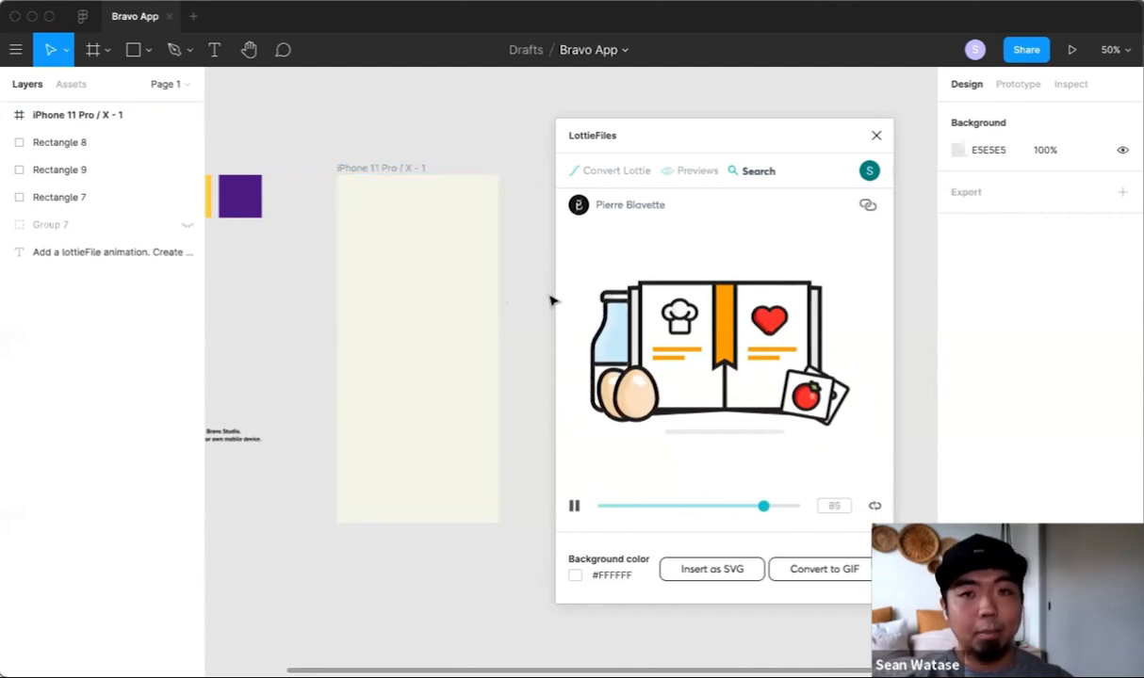
Step: Make the cookbook animation's background colour fully transparent white, #ffffff00
click(612, 576)
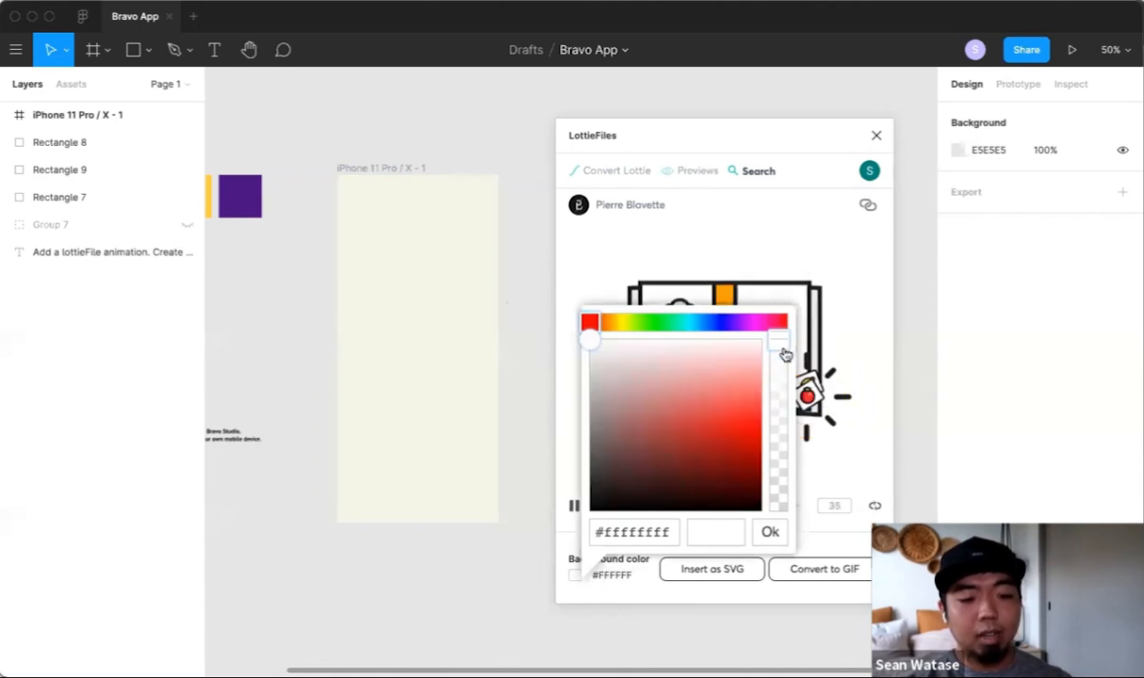
drag(776, 354, 780, 559)
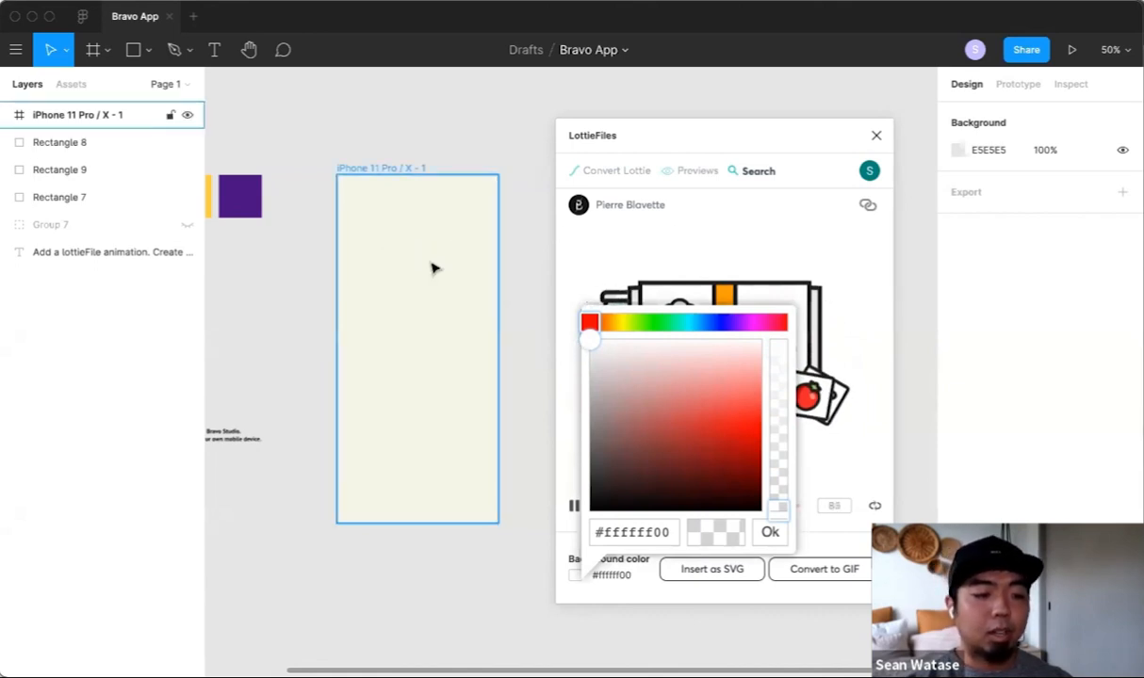
click(771, 536)
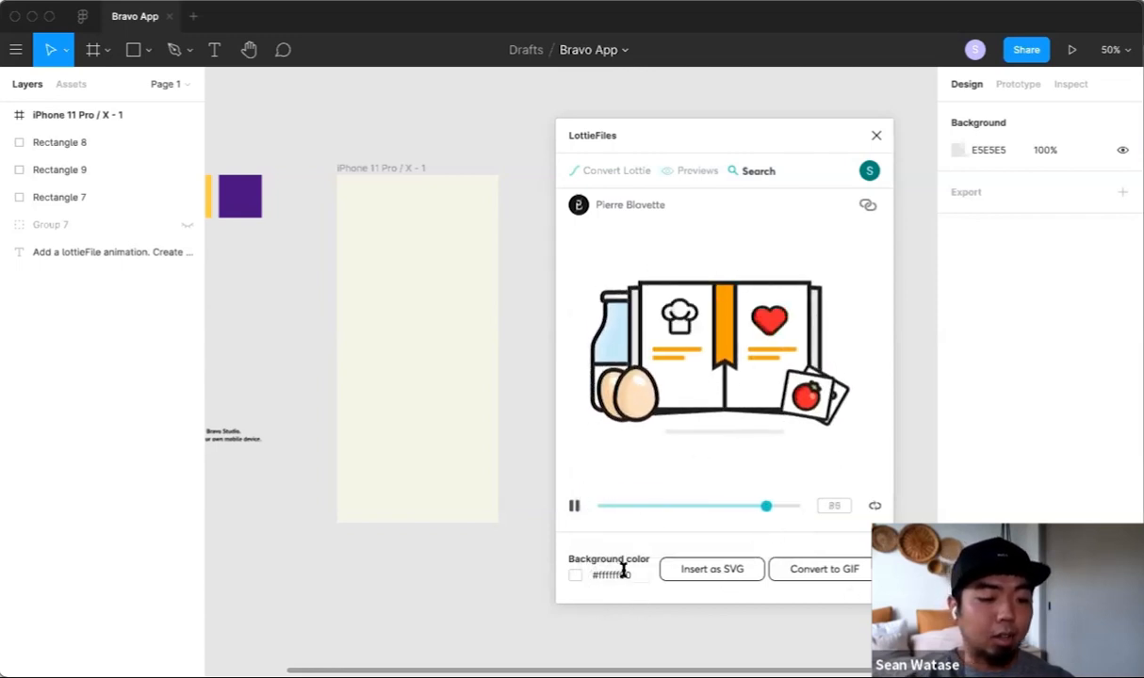
Step: Convert the cookbook animation to a GIF, add it to the Figma canvas and close the LottieFiles plugin
click(860, 581)
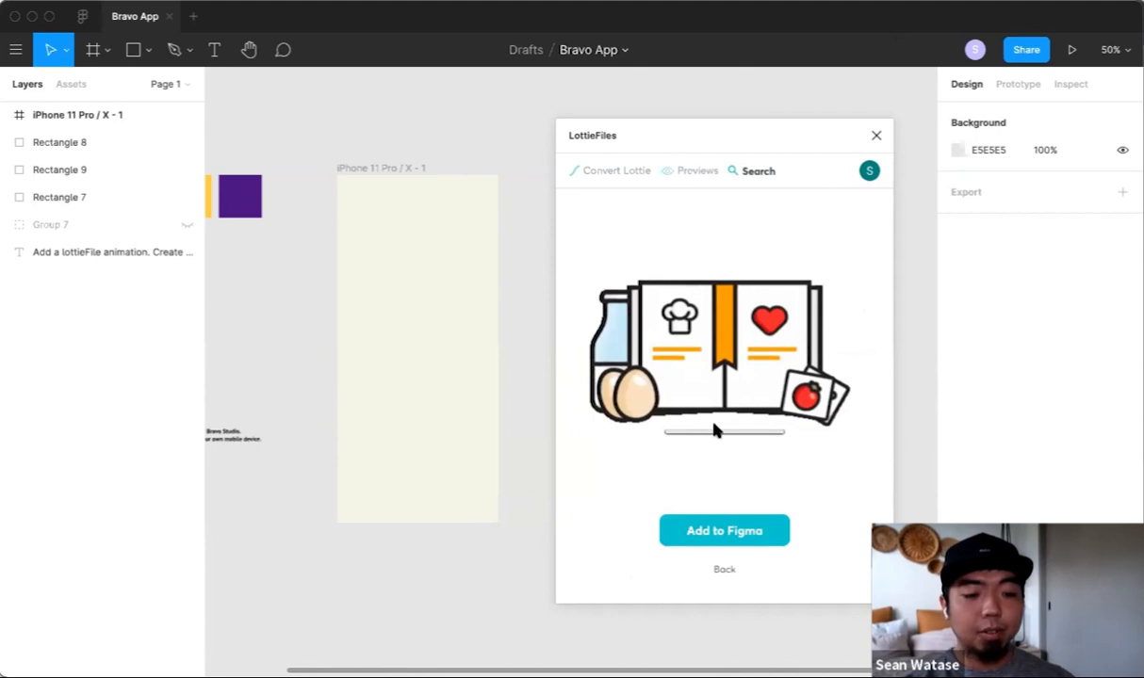
click(745, 533)
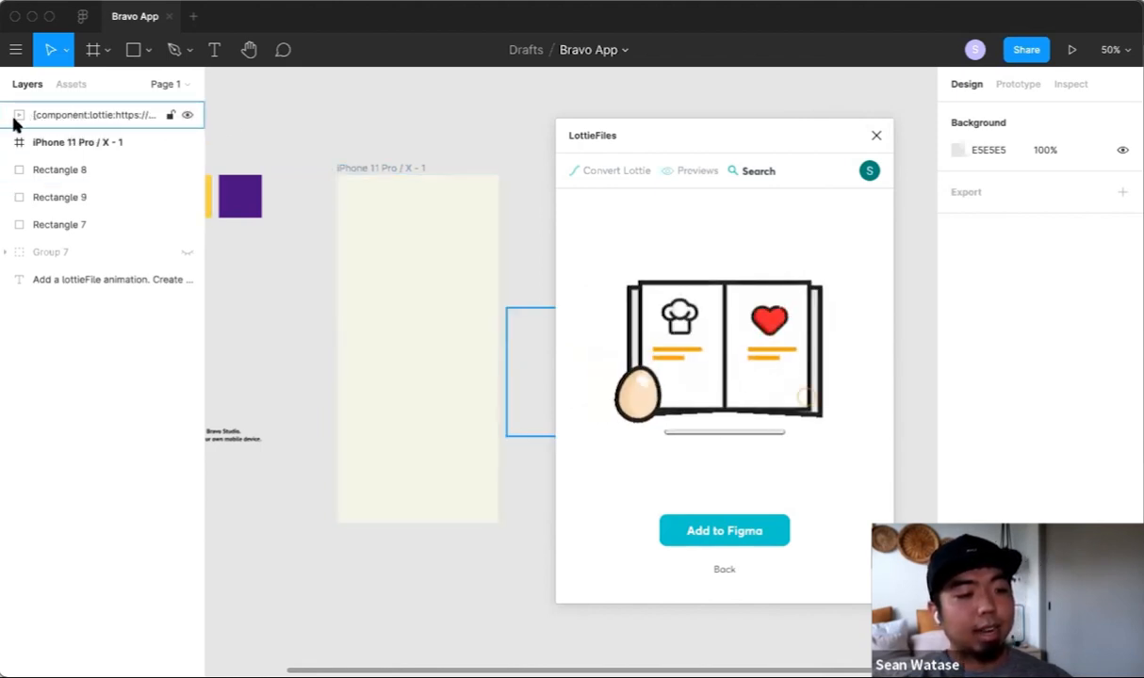
click(102, 121)
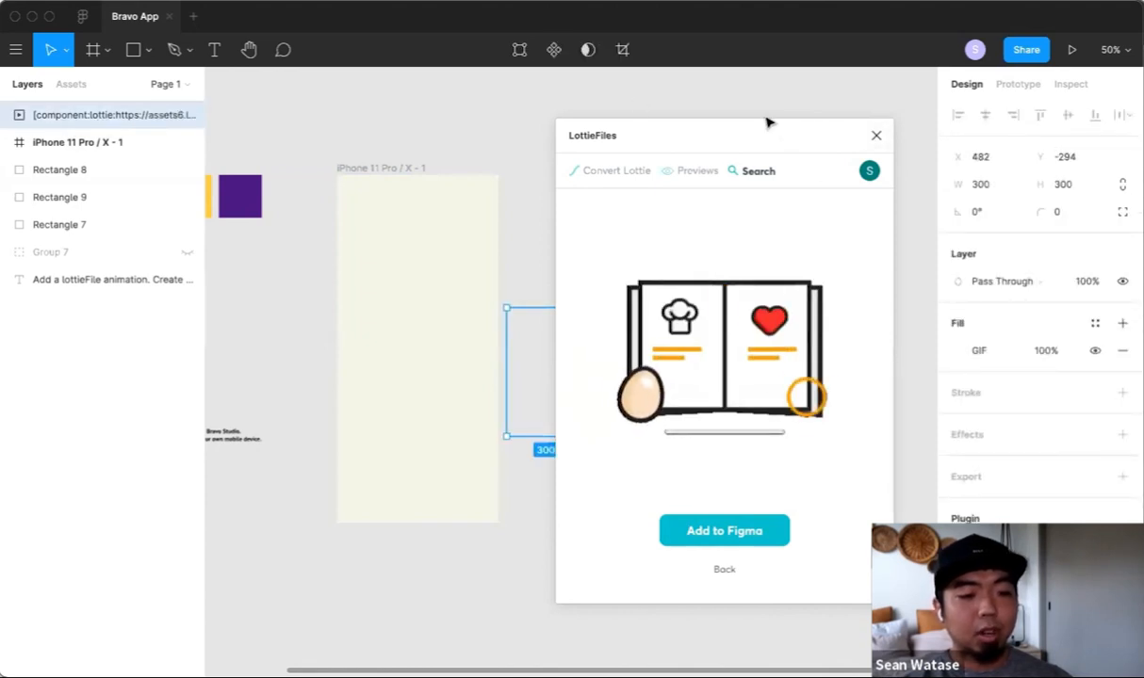
click(877, 136)
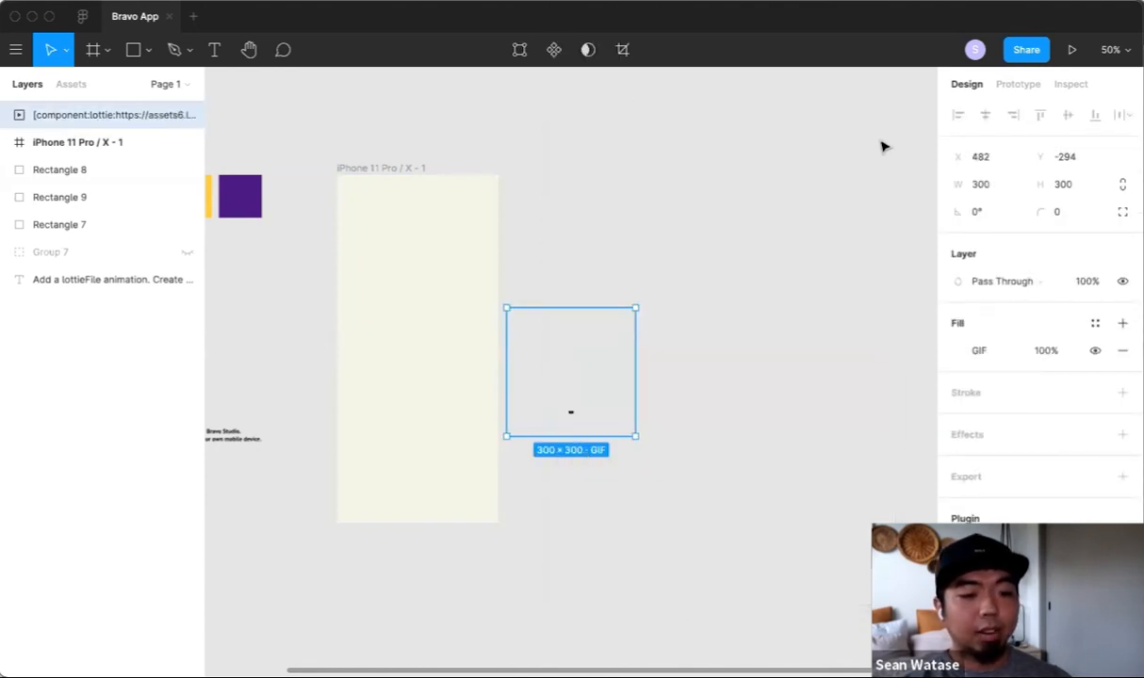
Step: Move the animation GIF farther from the iPhone frame and look at its layer name containing the Lottie component link
key(z)
drag(314, 128, 693, 572)
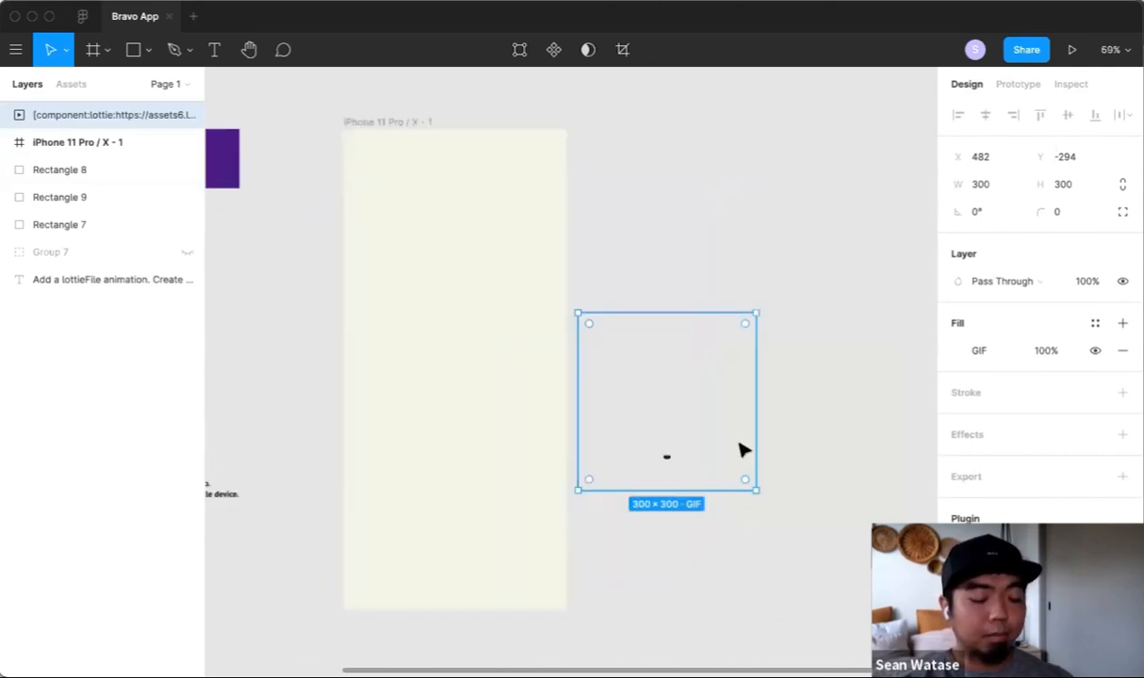
drag(676, 398, 705, 354)
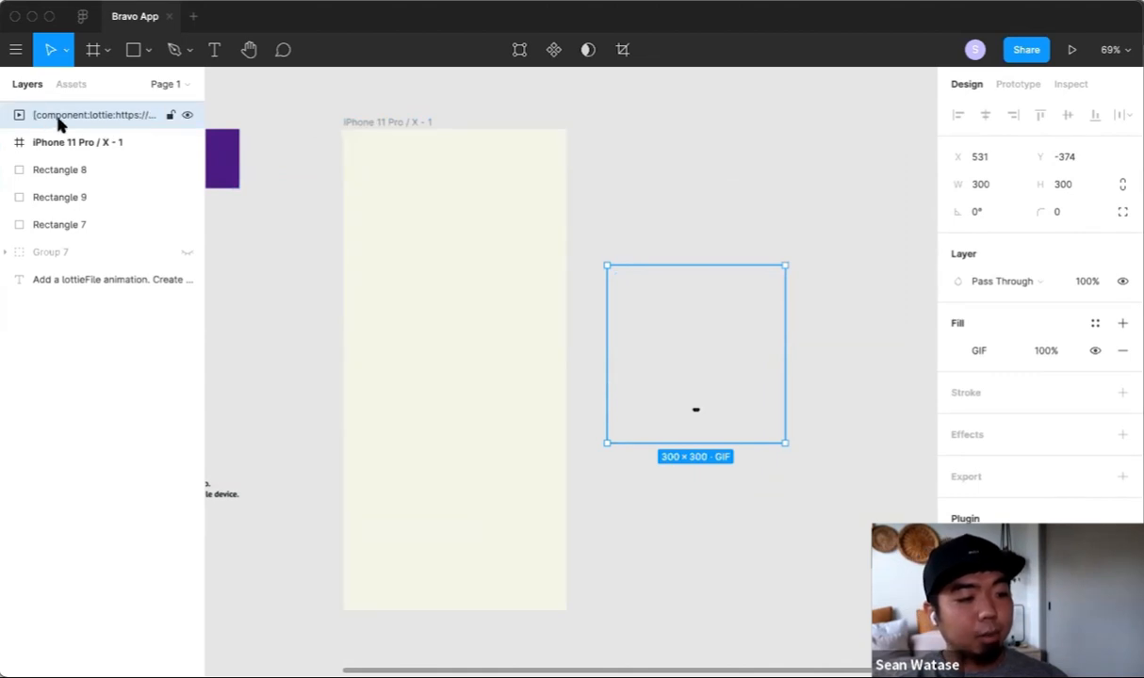
double_click(106, 116)
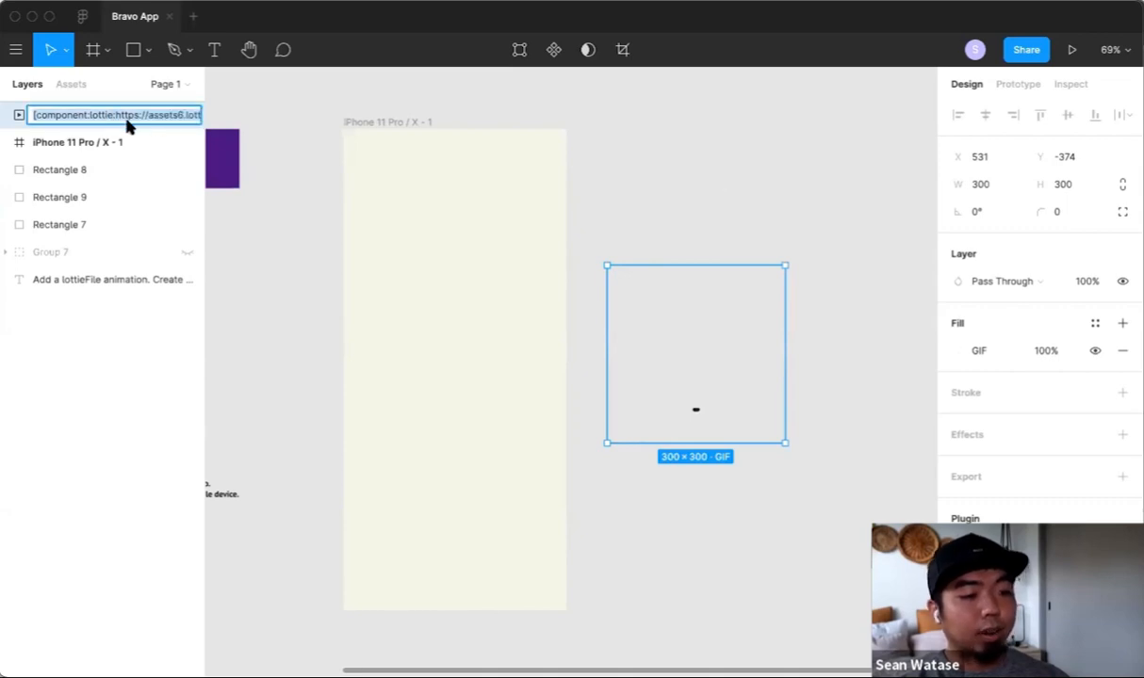
click(297, 114)
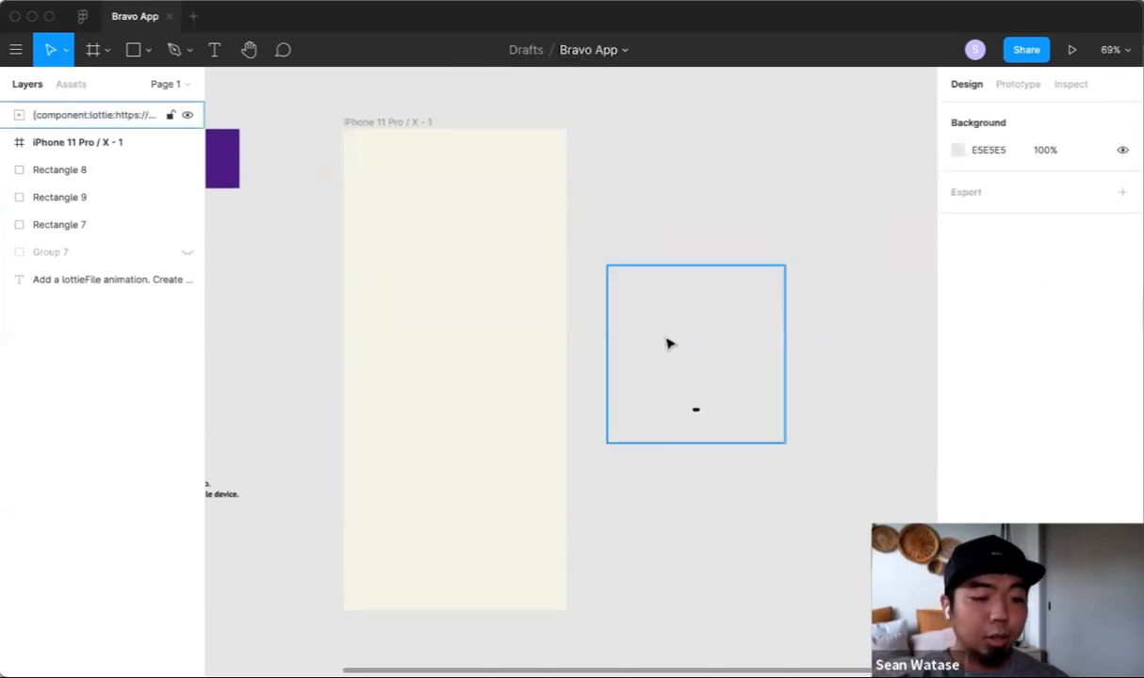
click(671, 337)
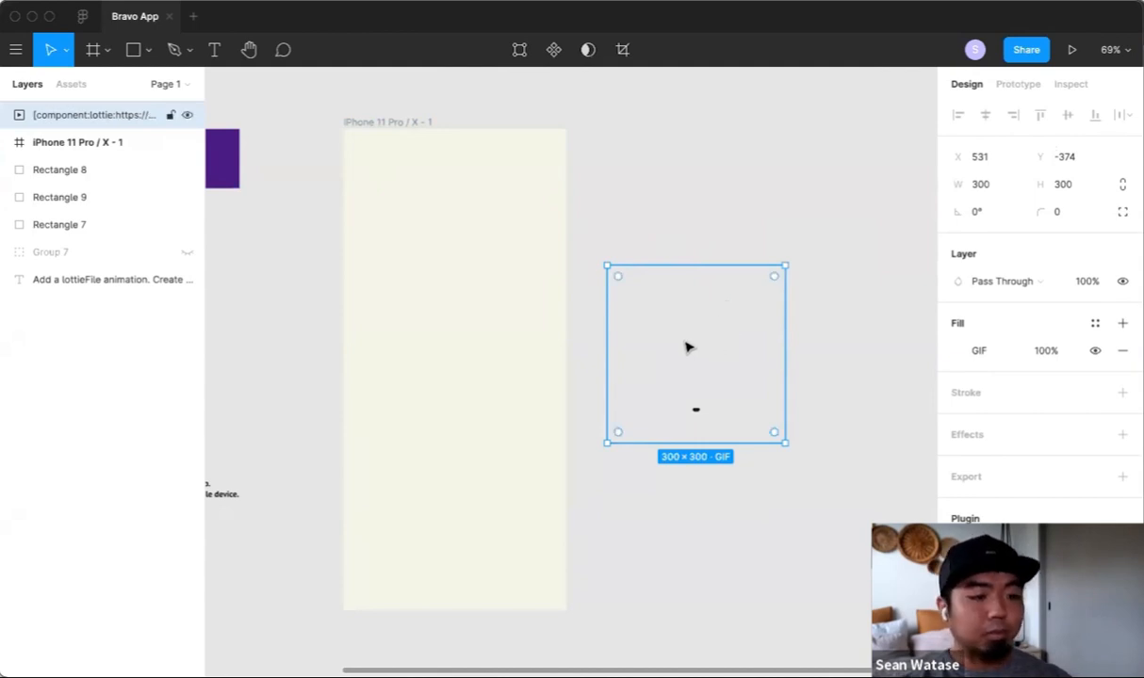
Step: Place the animation GIF in the upper part of the iPhone frame, horizontally centred, and scale it down to 210 × 210
drag(699, 357, 452, 273)
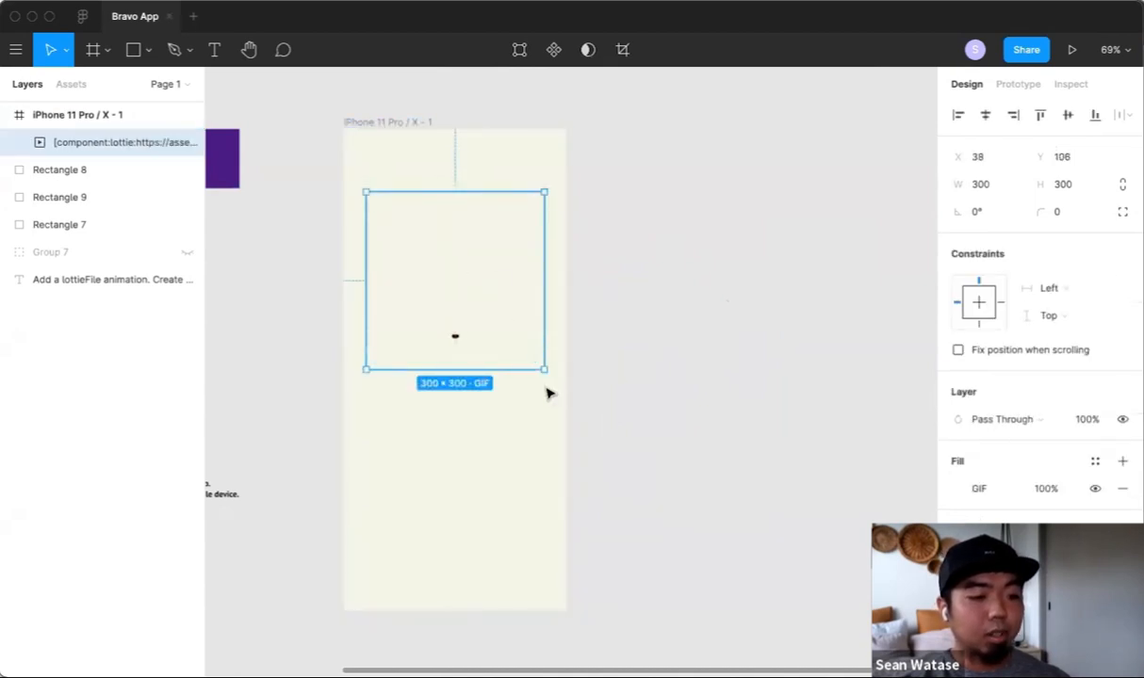
drag(533, 357, 516, 339)
drag(475, 296, 474, 293)
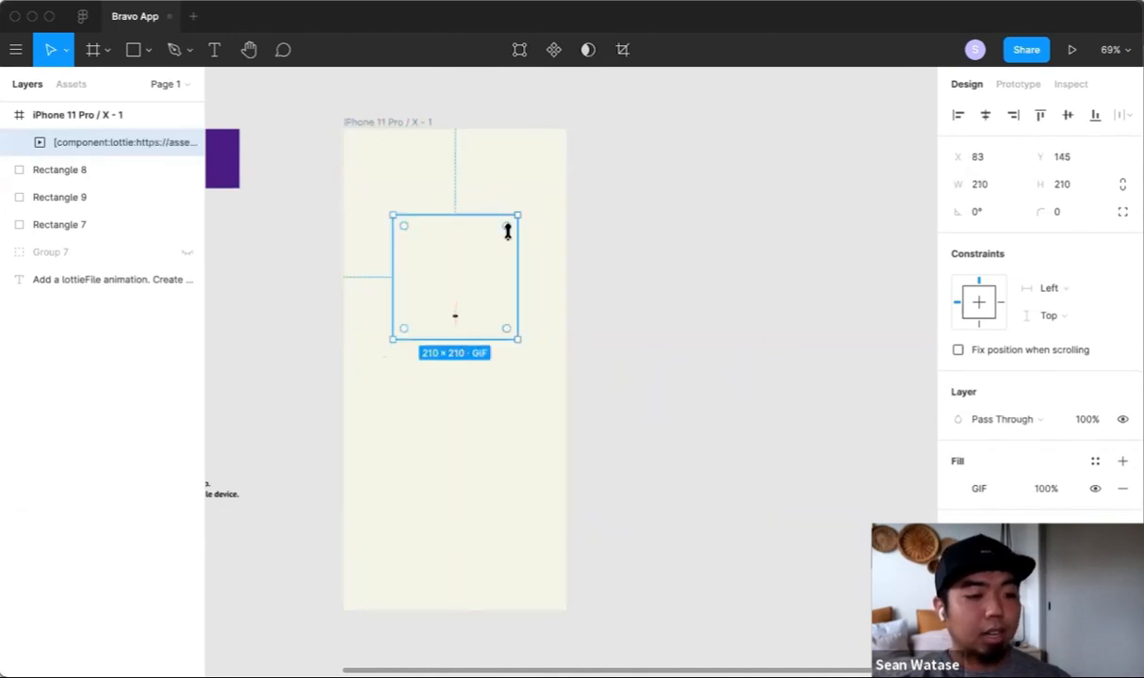
click(772, 367)
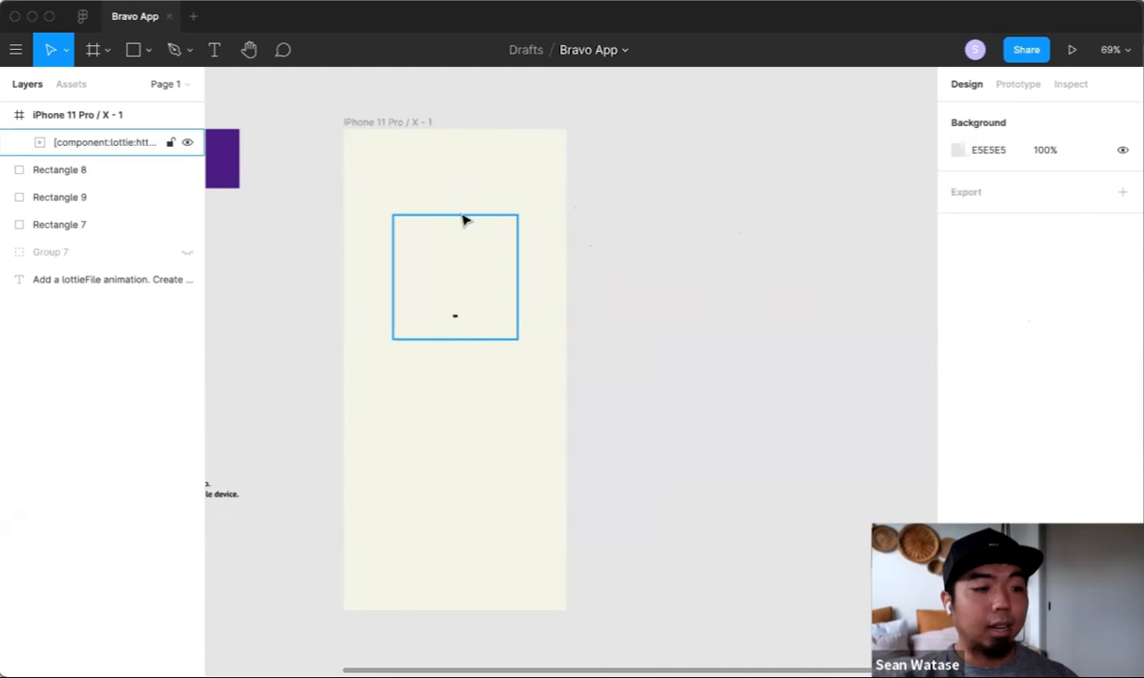
Step: Read the task list below the colour swatches to check what follows the Lottie animation
drag(387, 261, 584, 204)
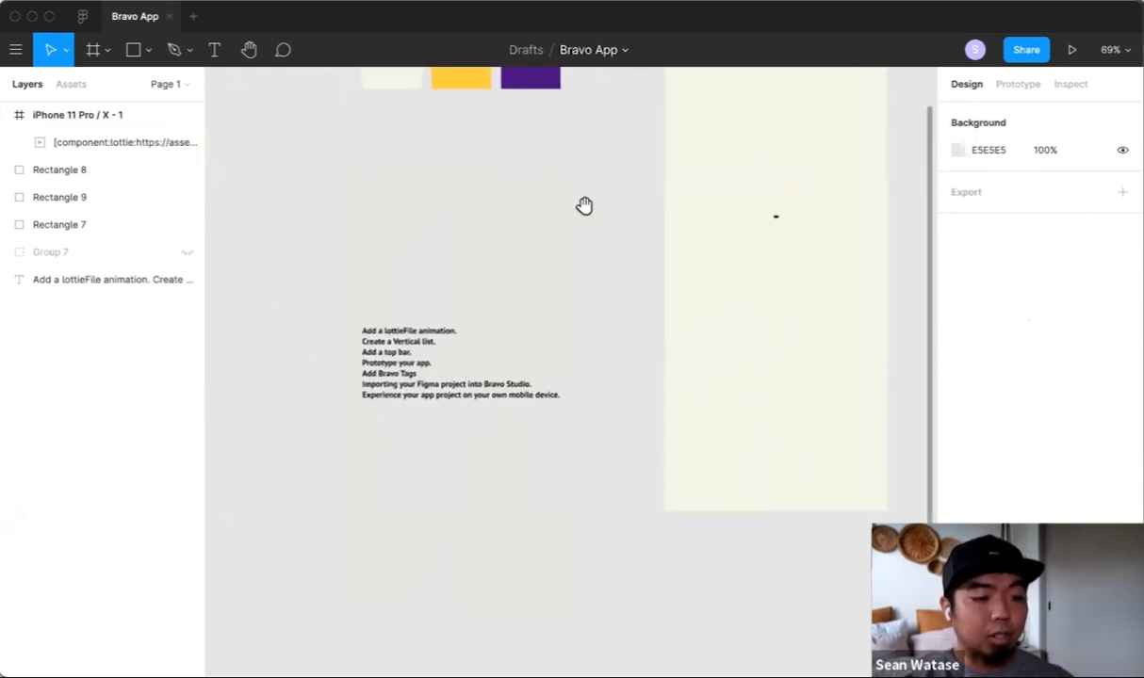
drag(346, 317, 592, 437)
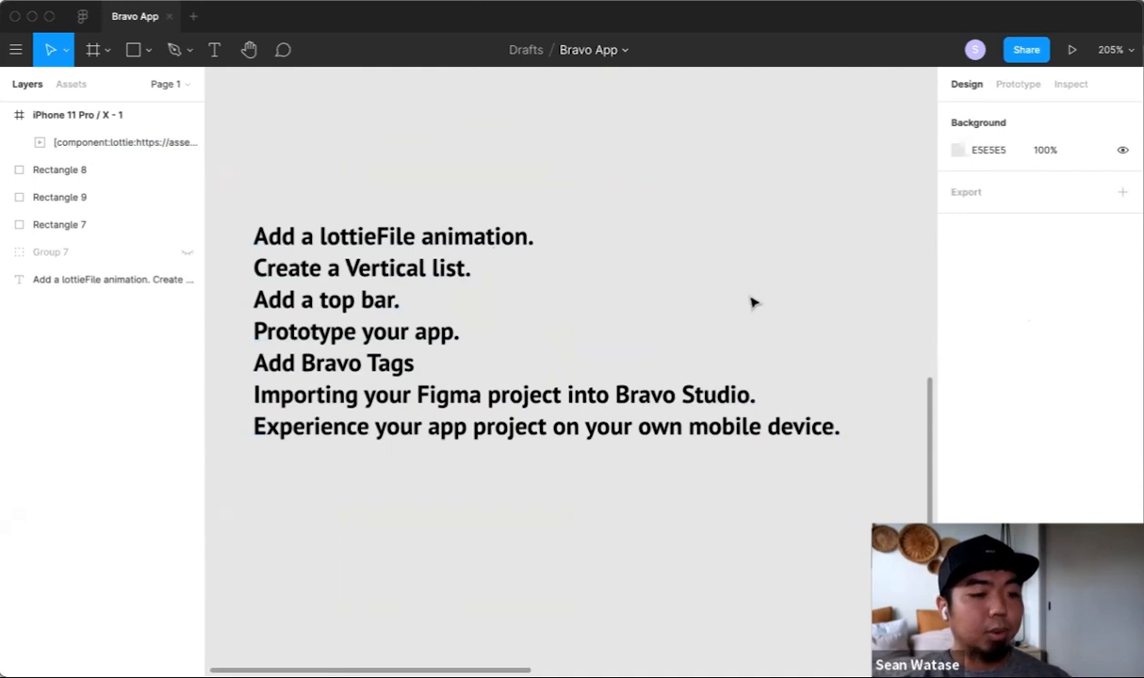
drag(824, 253, 318, 326)
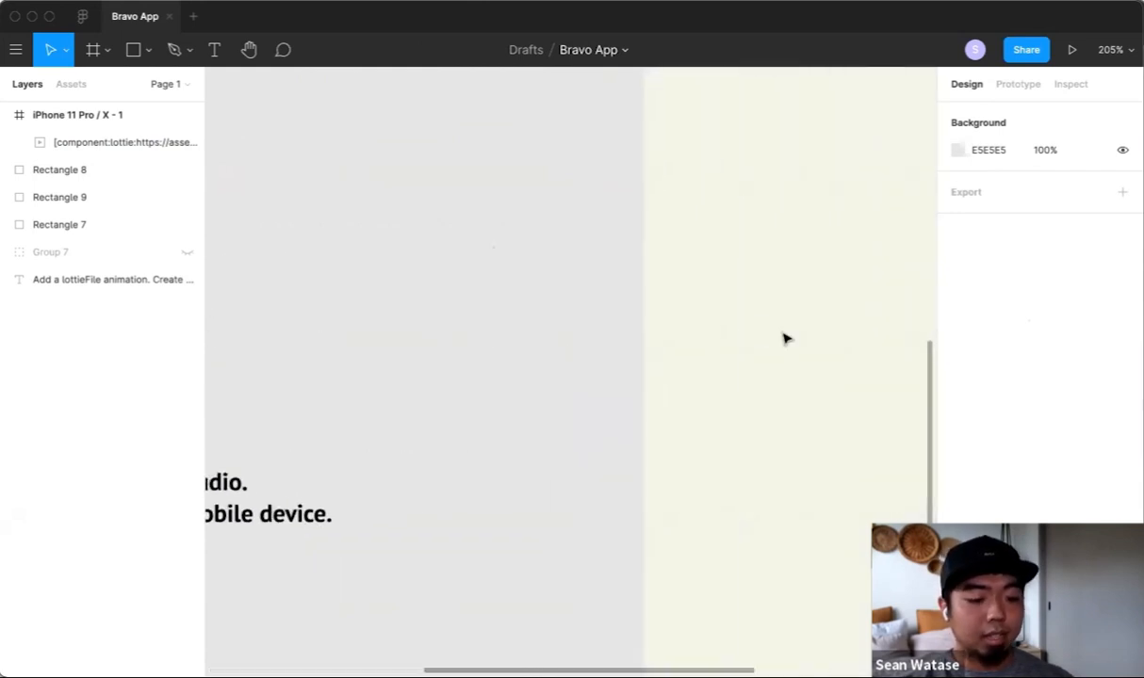
key(minus)
key(minus)
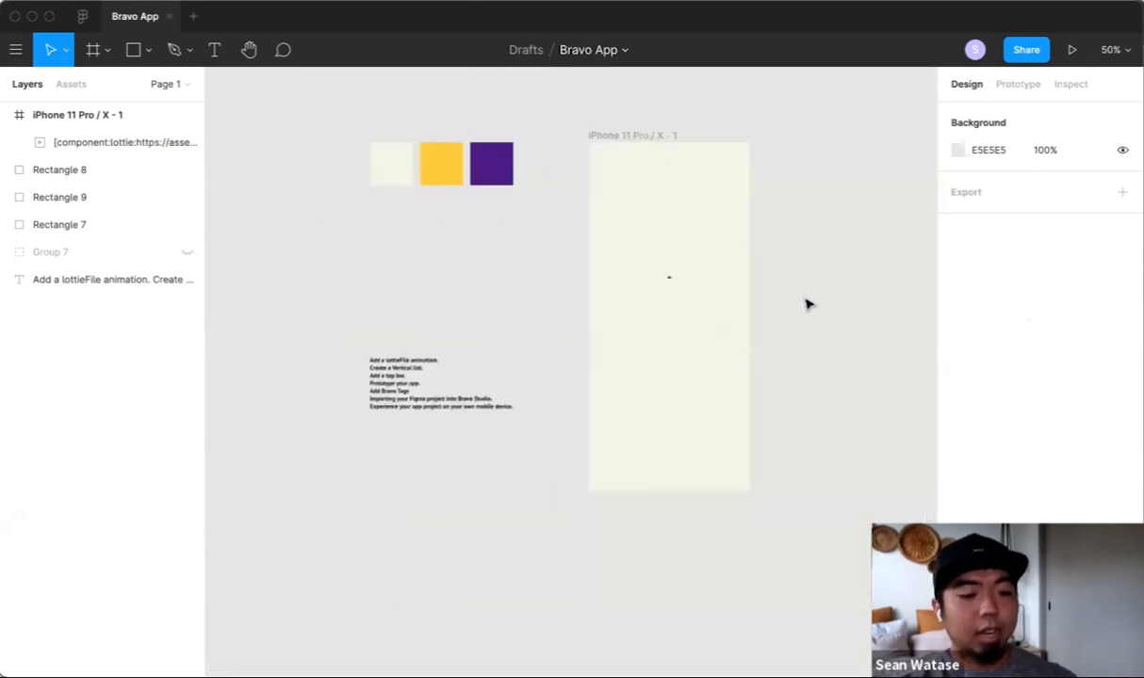
scroll(666, 316, right, 3)
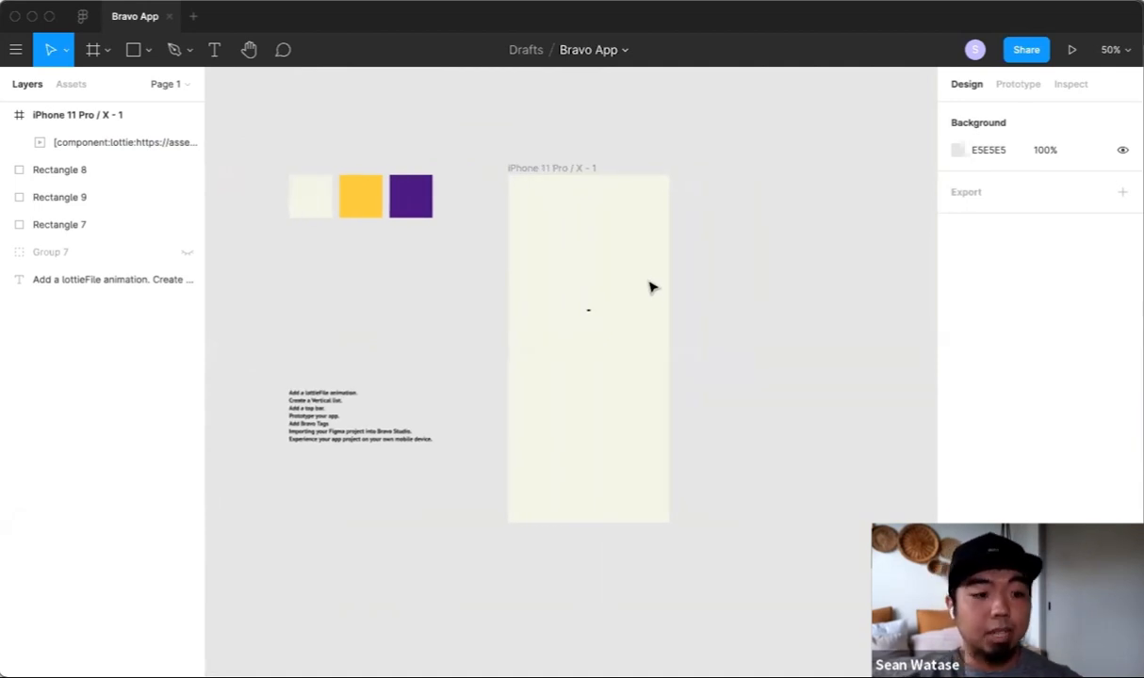
Step: Unhide Group 7, the Recipe card between the colour swatches and the task list
key(shift+0)
key(minus)
key(z)
drag(466, 135, 743, 560)
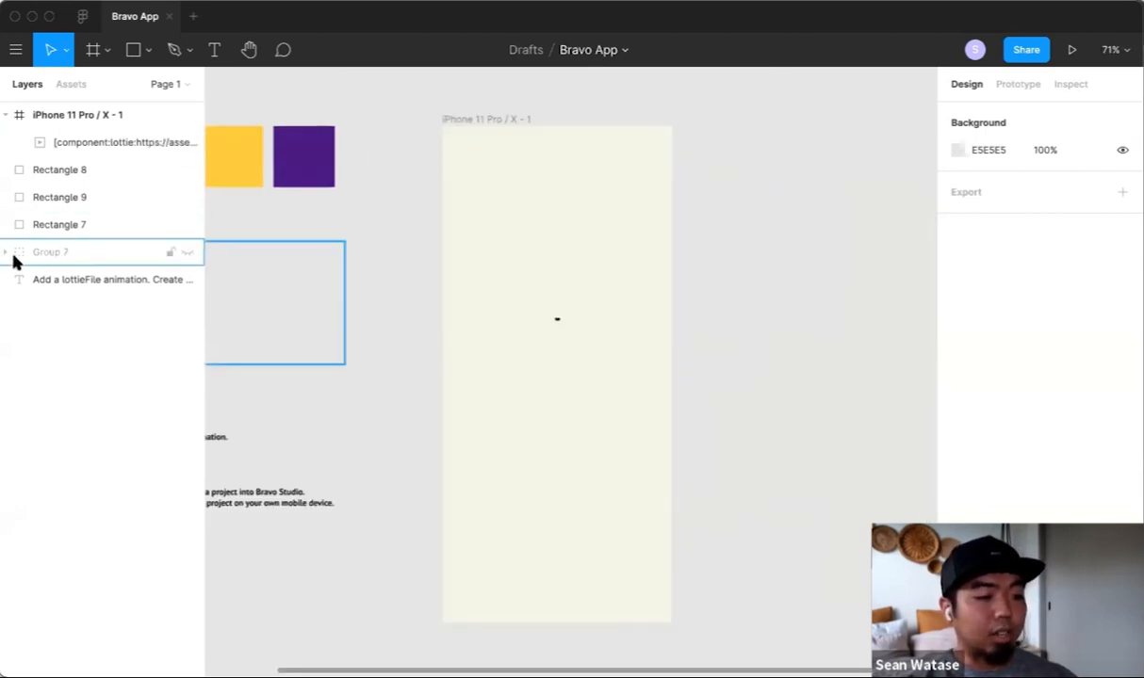
click(188, 252)
drag(411, 324, 523, 328)
click(394, 323)
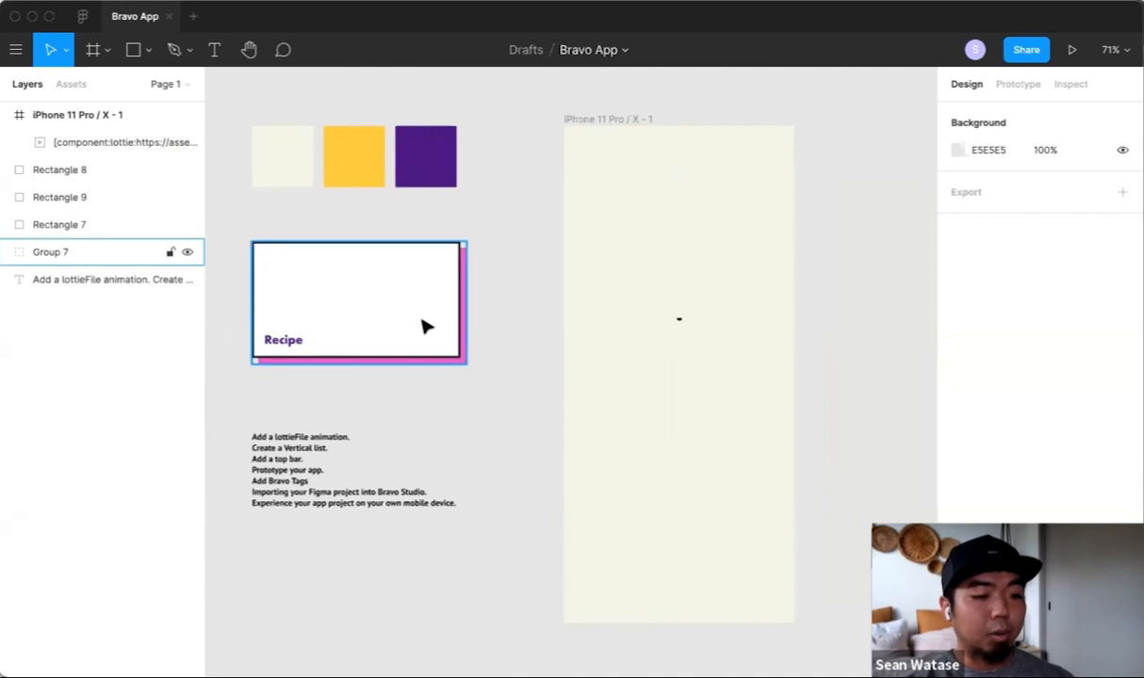
Step: Place the Recipe card inside the iPhone frame beneath the cookbook animation, at X 13 and Y 374
click(424, 326)
drag(373, 313, 692, 422)
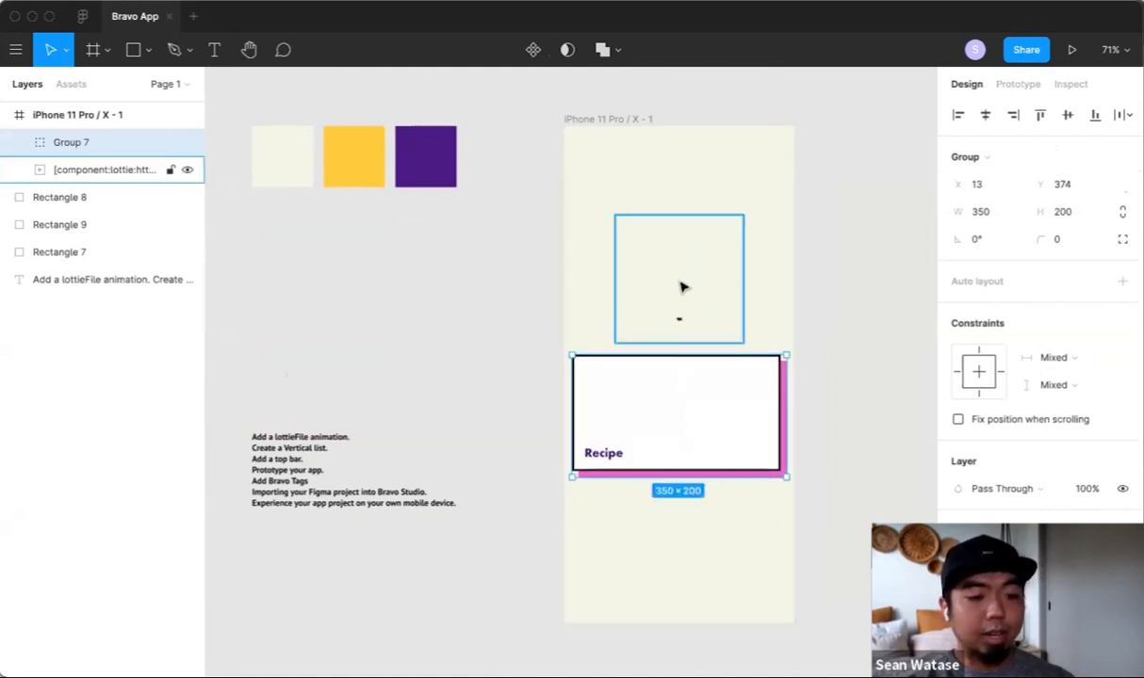
scroll(829, 317, down, 2)
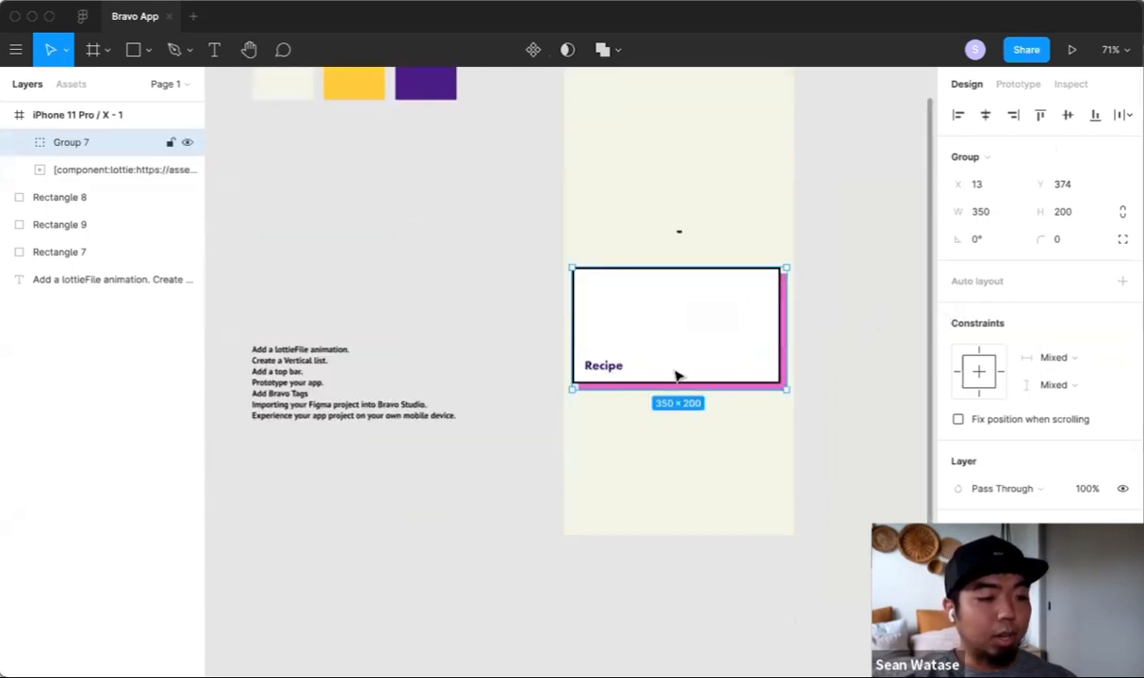
scroll(682, 306, up, 2)
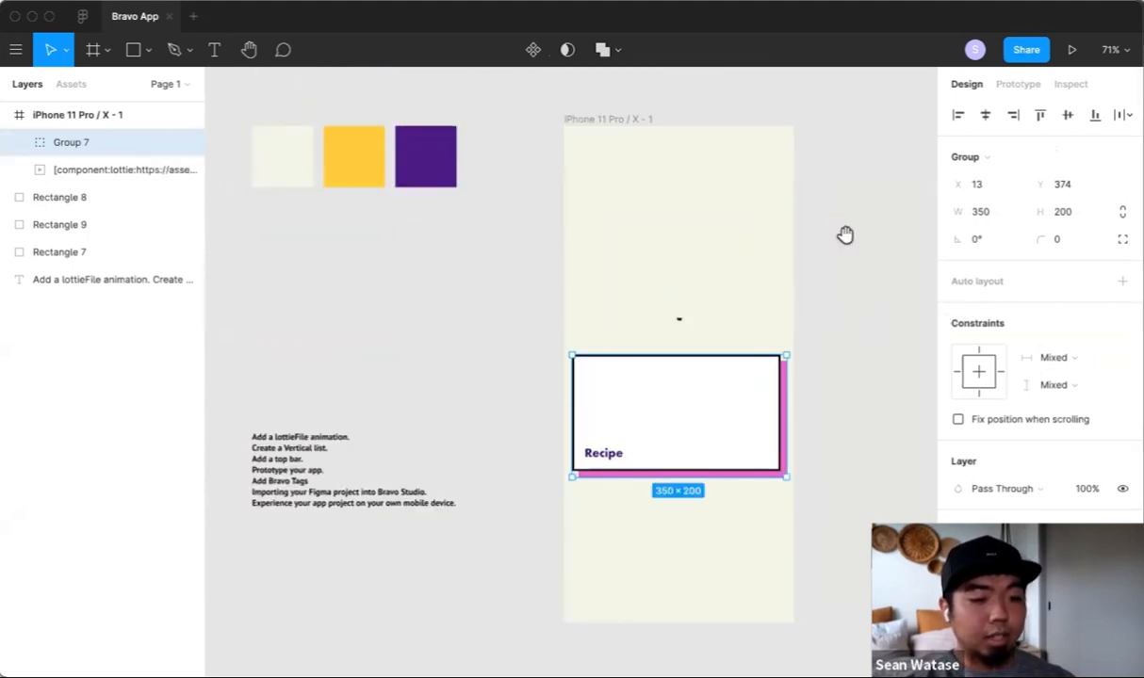
drag(845, 235, 745, 224)
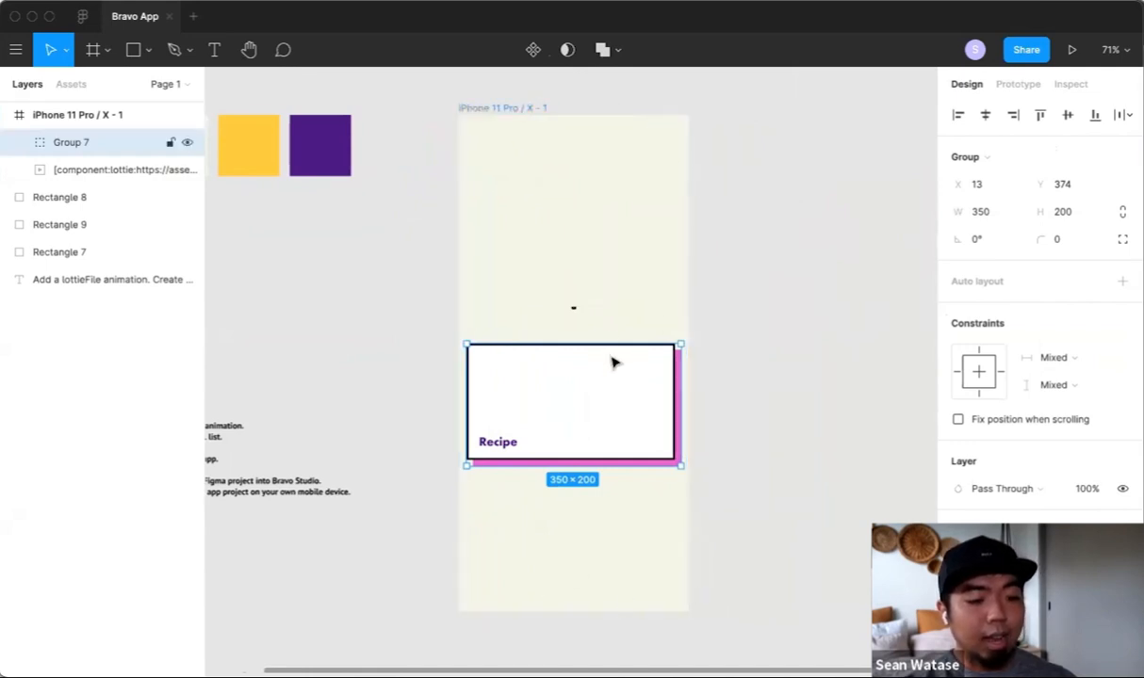
scroll(613, 363, down, 1)
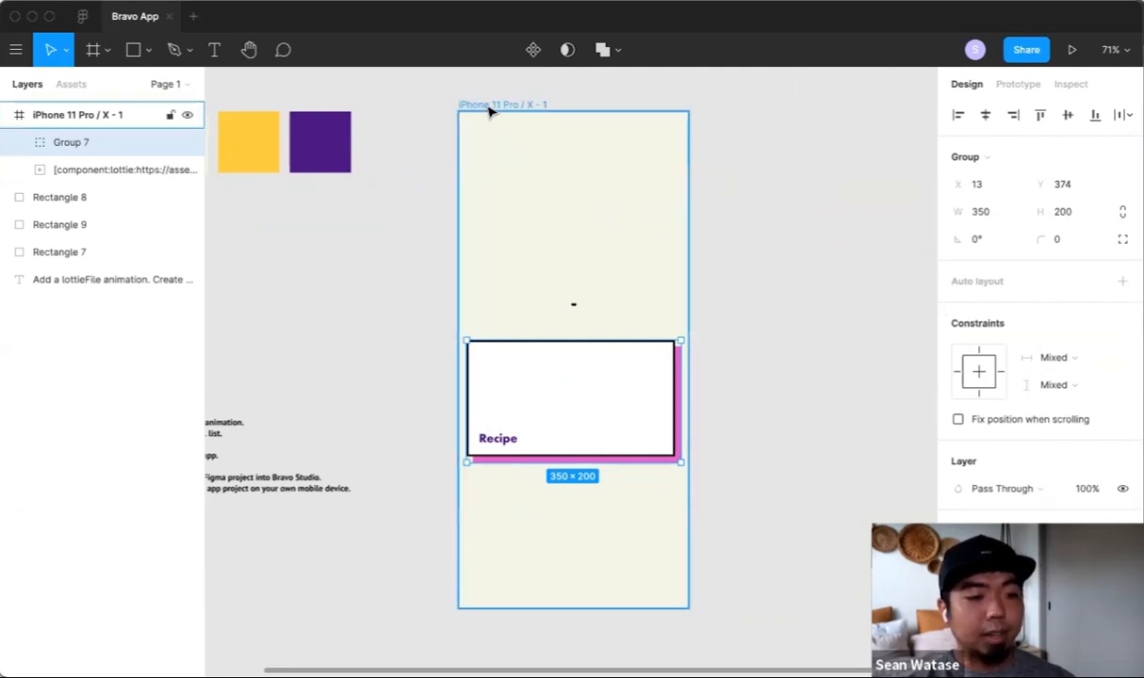
Step: Try to lengthen the iPhone frame to a height of about 946 with the Recipe card inside, and undo it
click(489, 110)
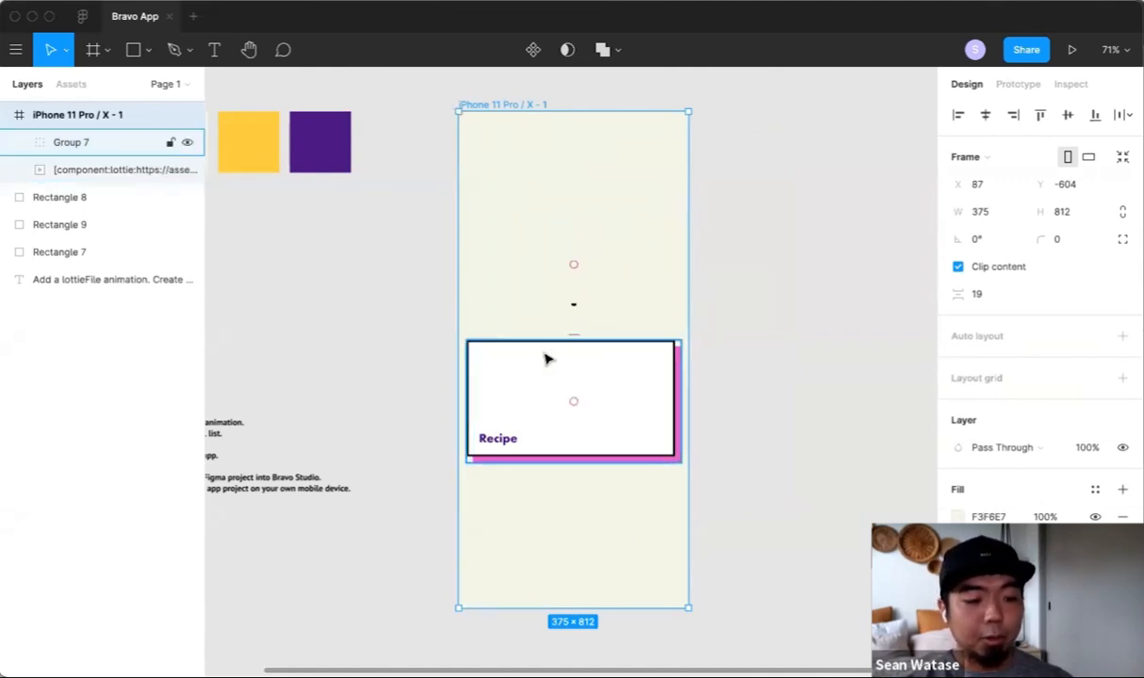
scroll(547, 359, down, 2)
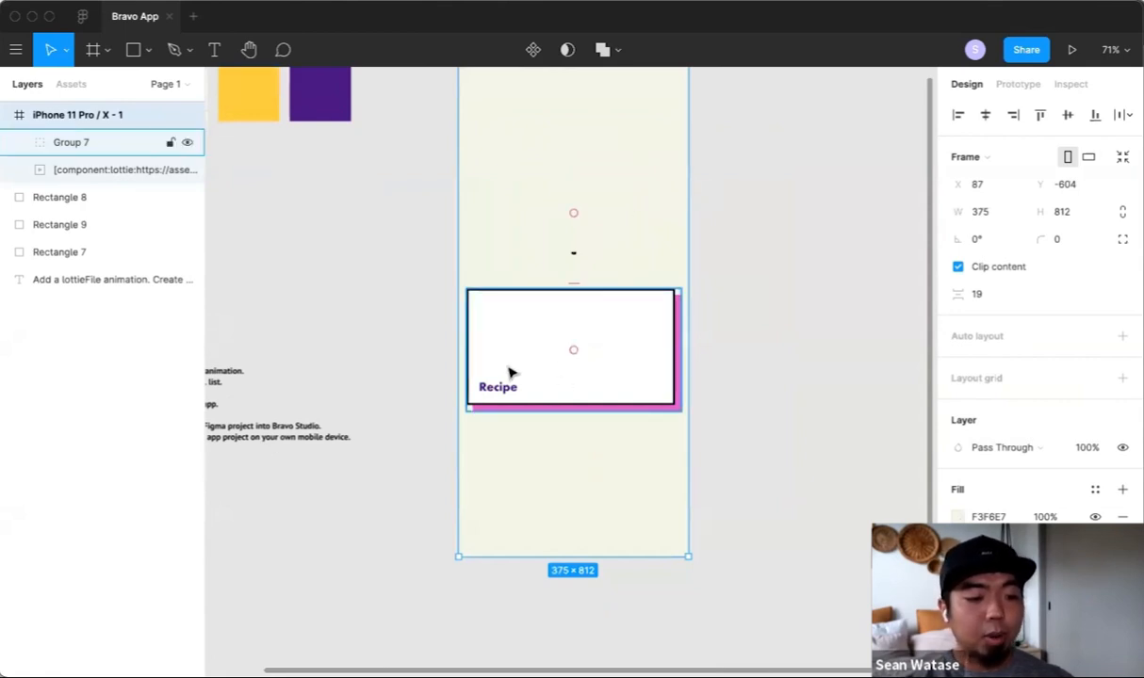
scroll(521, 381, down, 5)
drag(528, 348, 519, 430)
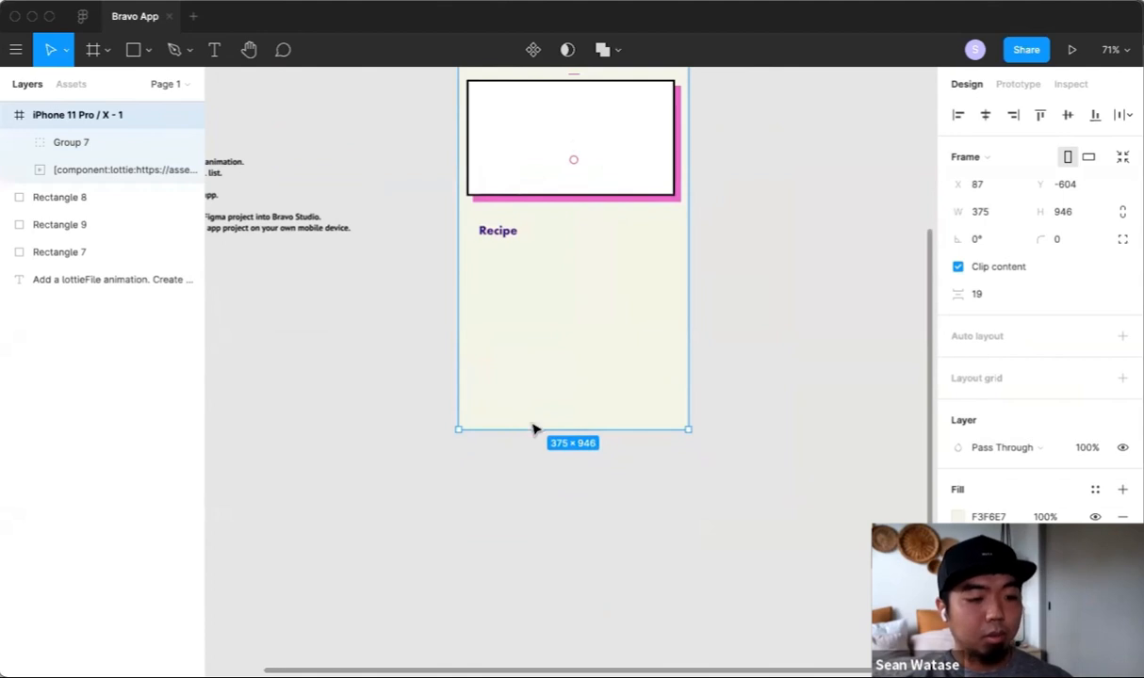
key(ctrl+z)
Step: Move the Recipe card out of the iPhone frame onto the empty canvas to the frame's right
click(691, 259)
click(627, 163)
drag(627, 163, 894, 195)
click(569, 355)
Step: Lengthen the iPhone frame downward to a height of about 1348, keeping its width at 375
scroll(562, 273, up, 4)
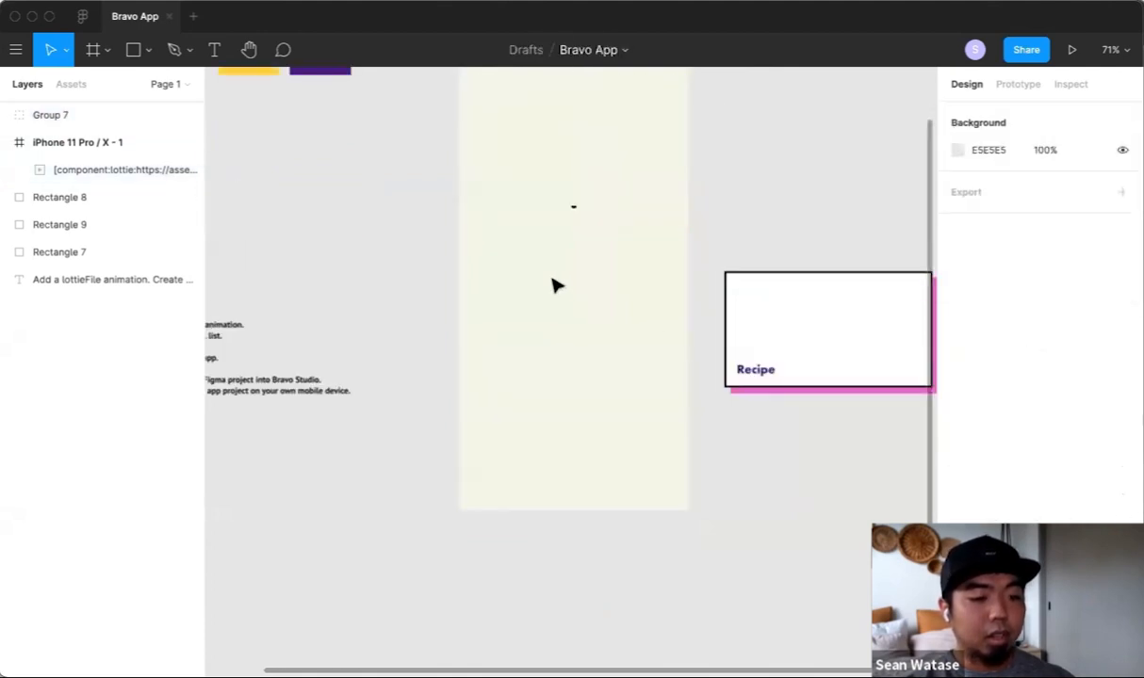
scroll(554, 284, up, 2)
click(511, 89)
scroll(554, 411, down, 6)
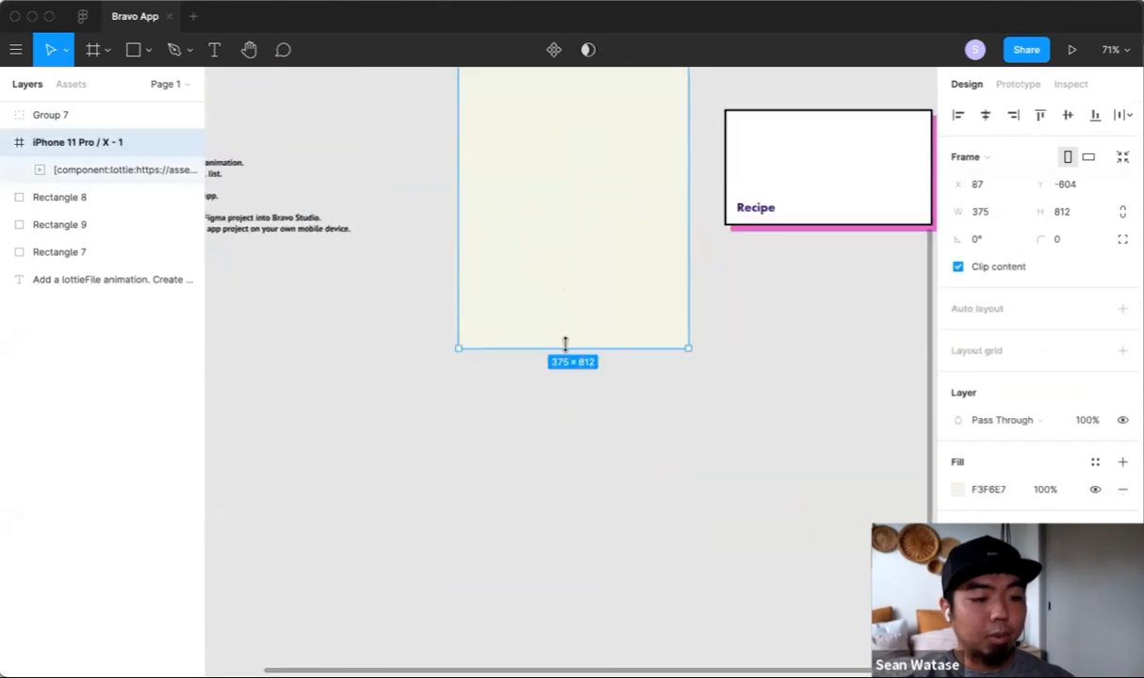
drag(563, 348, 564, 555)
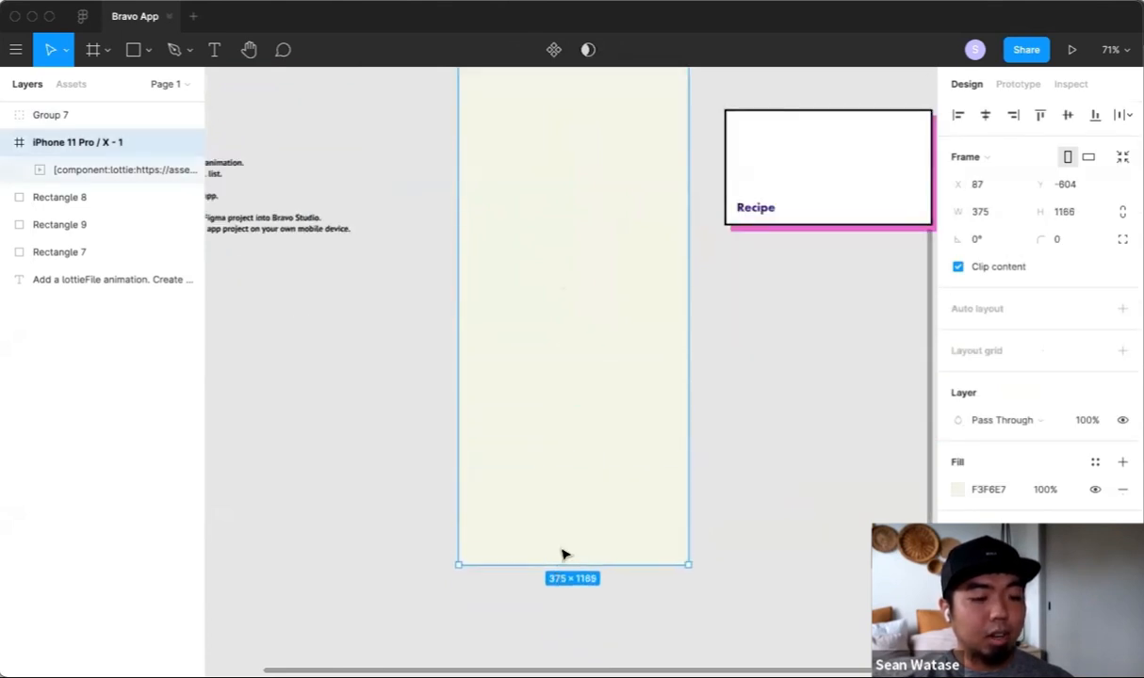
scroll(572, 414, up, 2)
scroll(570, 413, up, 2)
scroll(569, 419, down, 6)
drag(566, 465, 566, 574)
scroll(572, 433, up, 7)
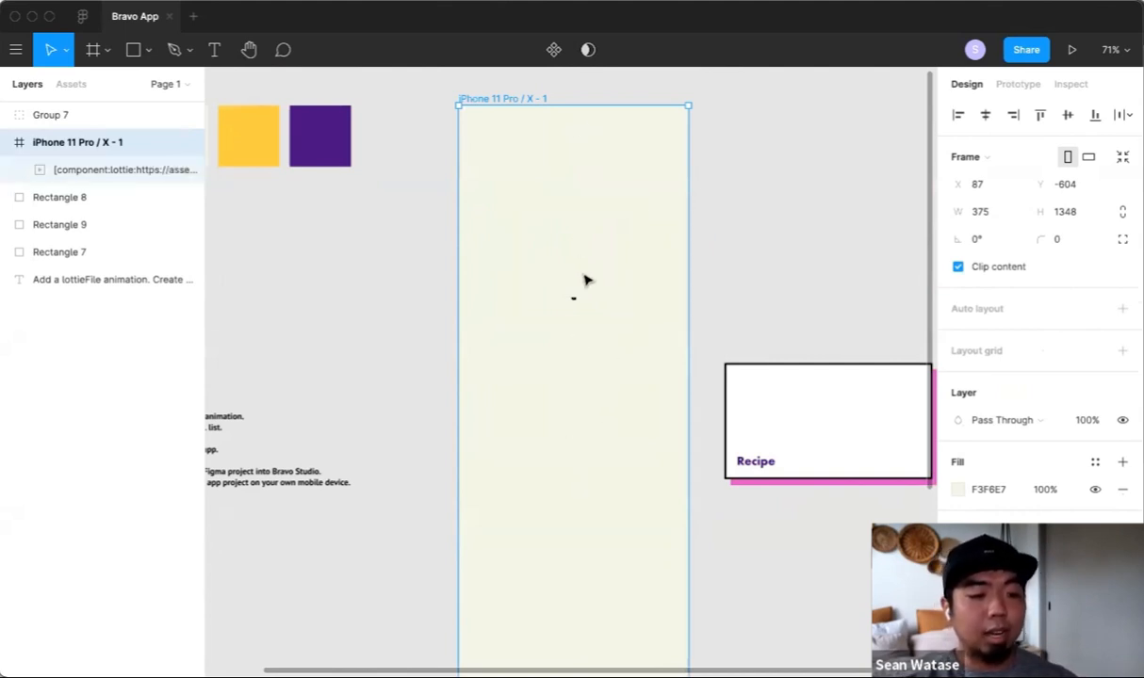
scroll(619, 414, down, 10)
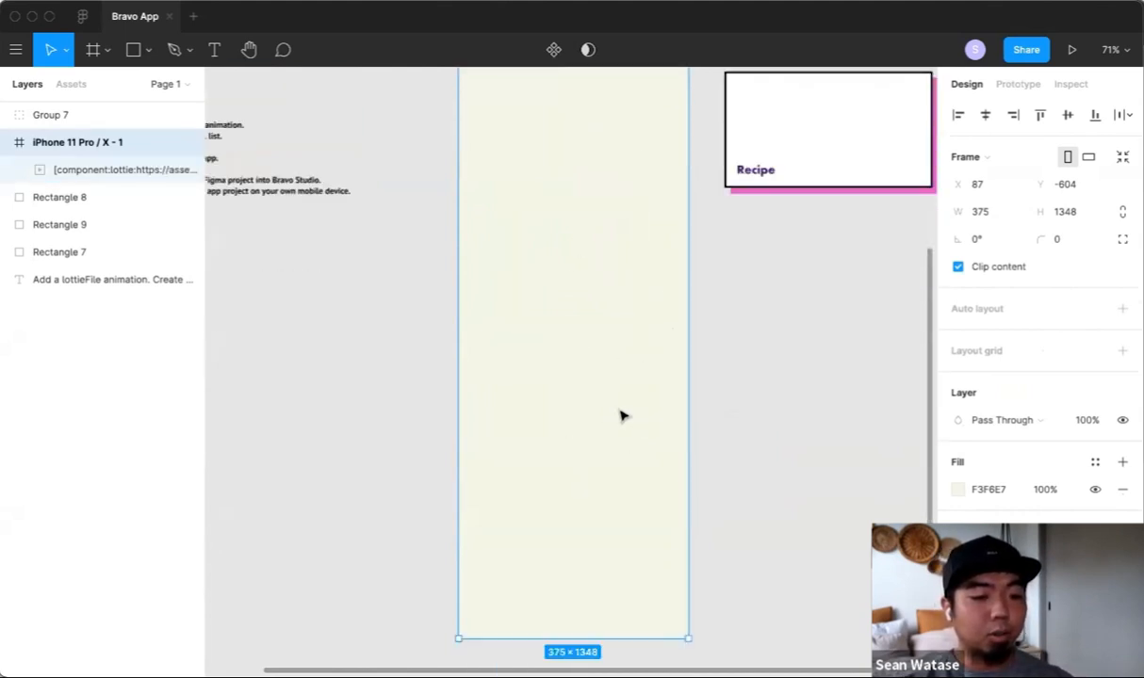
Step: Lengthen the iPhone frame downward to a height of about 1526, keeping its width at 375
scroll(620, 410, up, 12)
click(758, 293)
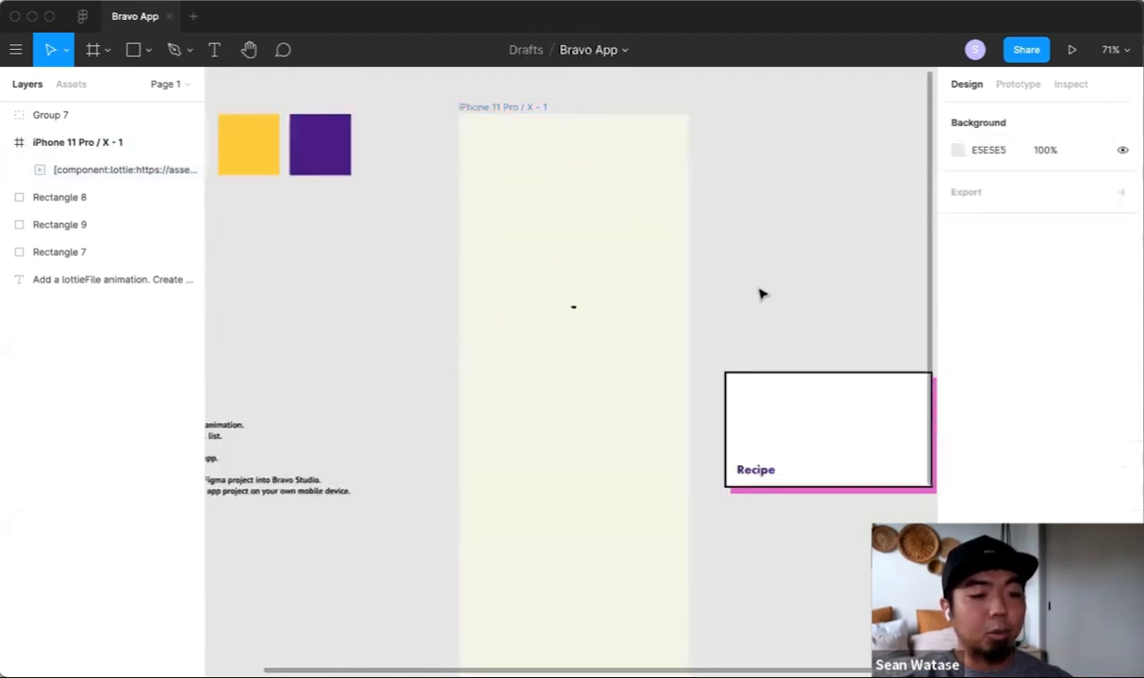
click(506, 110)
scroll(549, 273, down, 10)
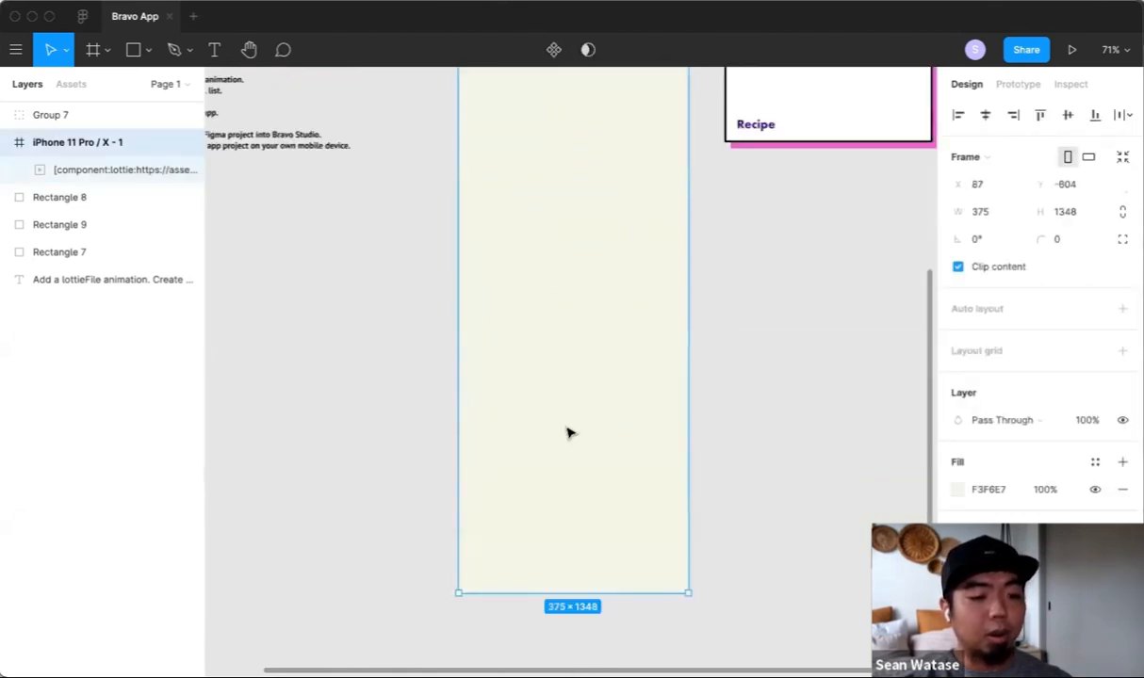
drag(568, 433, 570, 558)
scroll(654, 378, up, 11)
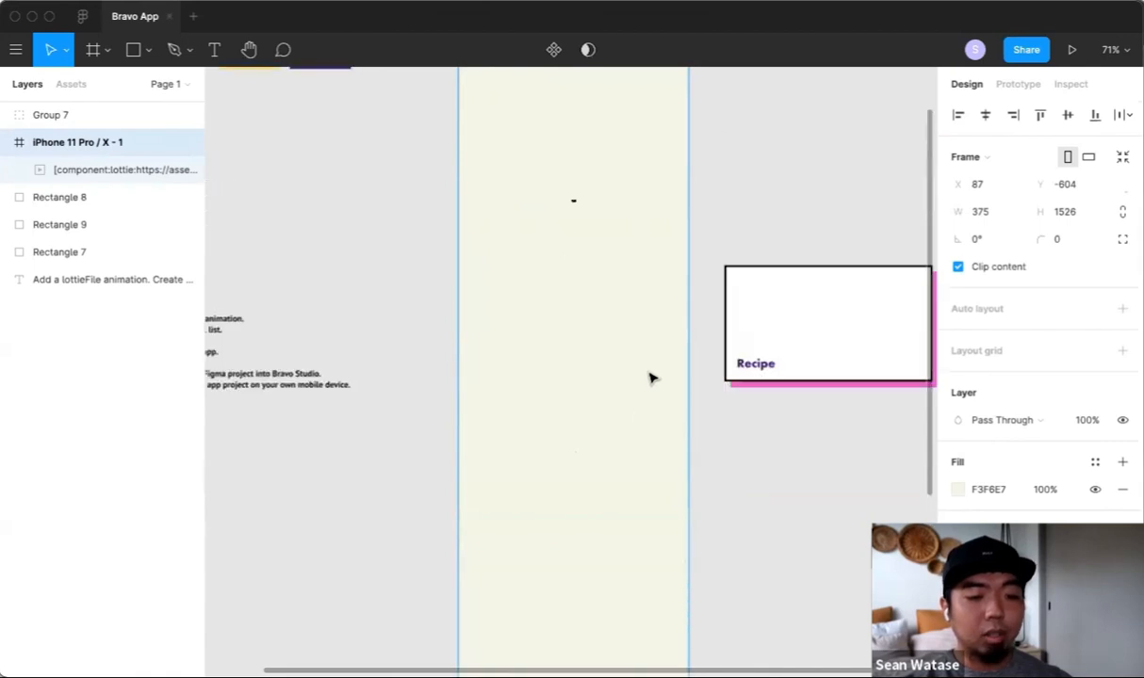
click(702, 339)
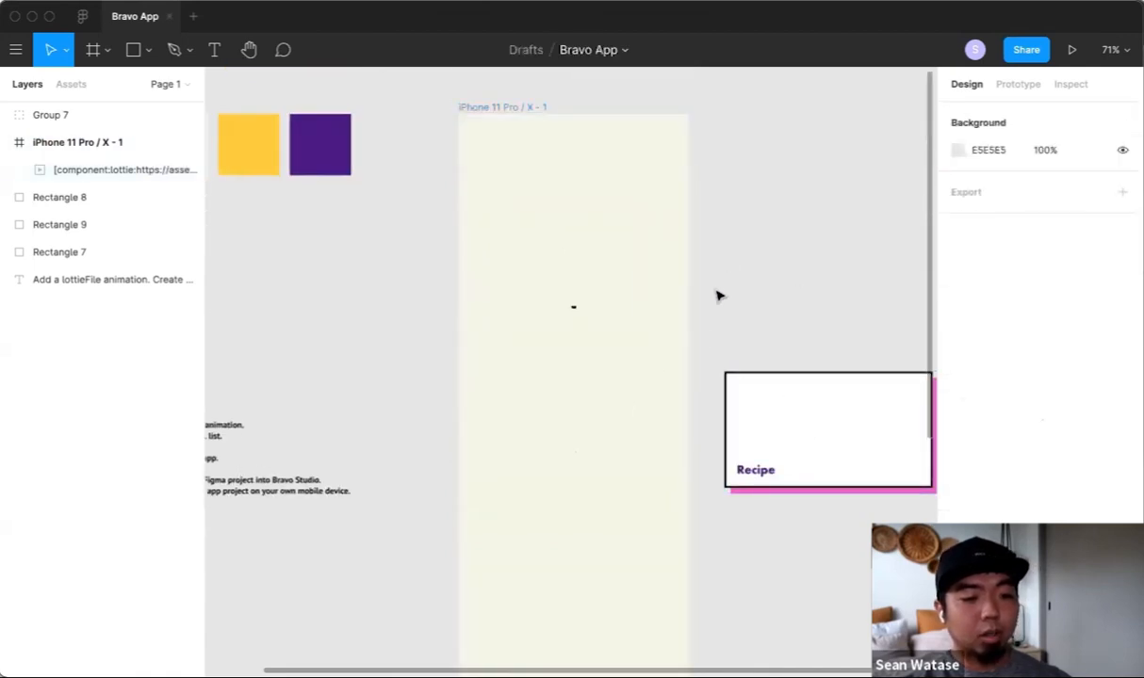
Step: Move the Recipe card into the iPhone frame beneath the animation and duplicate it four times into an evenly spaced vertical list
scroll(681, 309, down, 5)
scroll(680, 309, up, 3)
drag(830, 327, 605, 436)
key(super+d)
key(super+d)
scroll(605, 433, down, 5)
key(super+d)
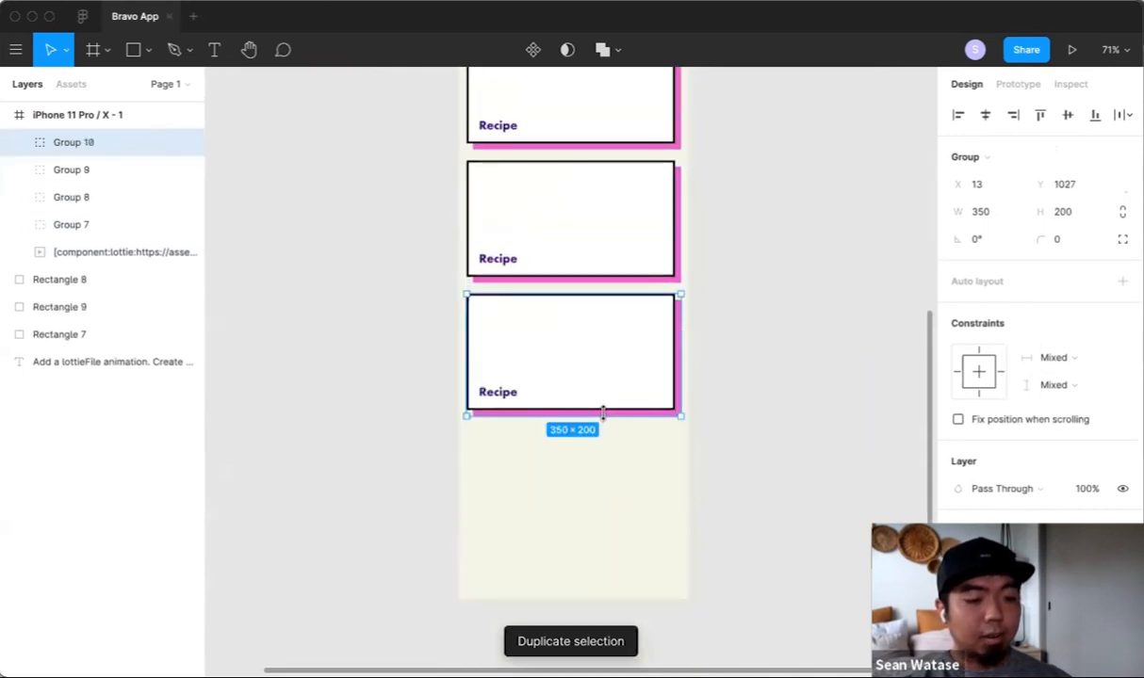
key(super+d)
scroll(769, 381, up, 3)
click(768, 380)
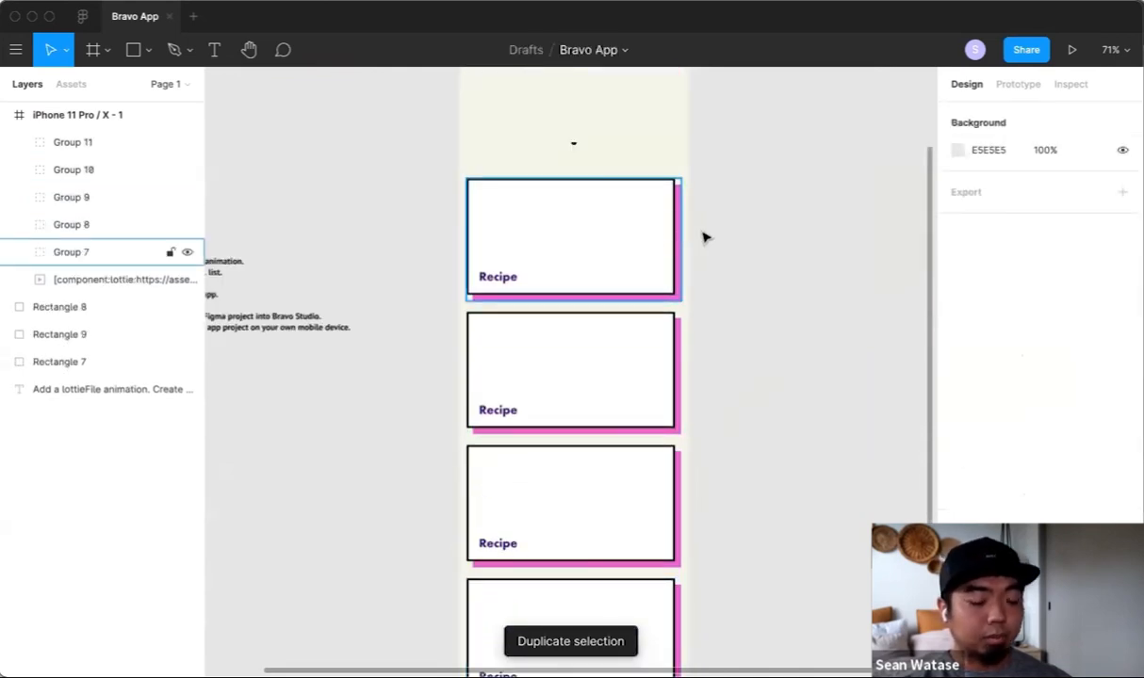
Step: Review the finished recipe card list and read the task outline beside the frame for the remaining parts of the app
scroll(705, 237, up, 3)
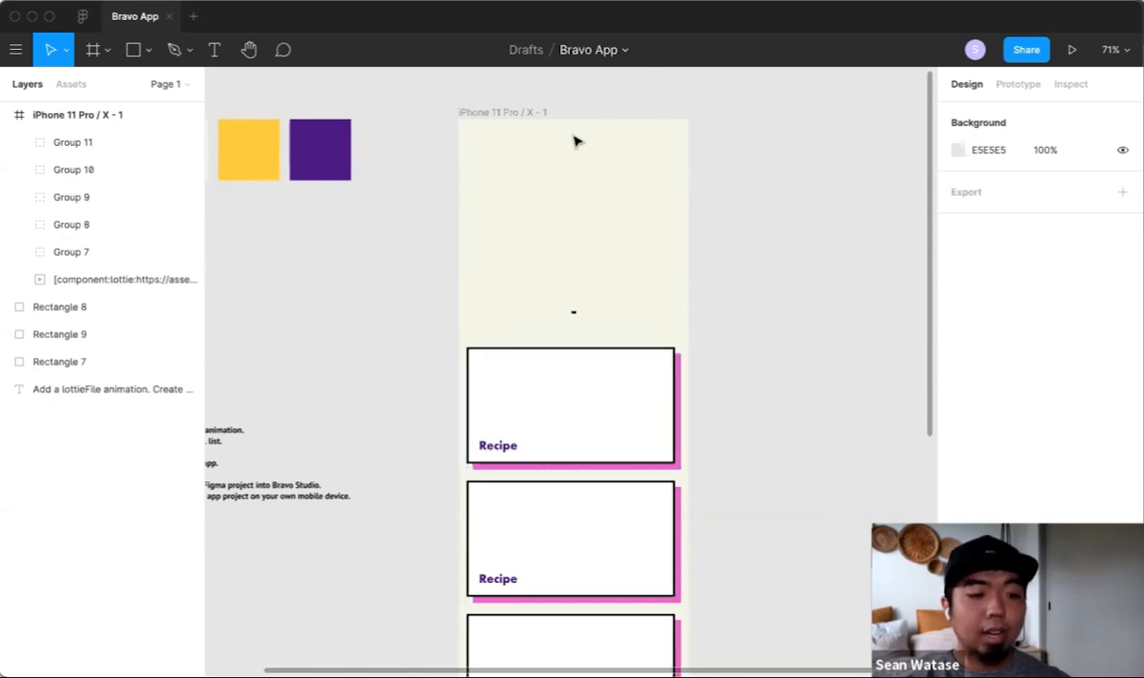
scroll(672, 366, down, 5)
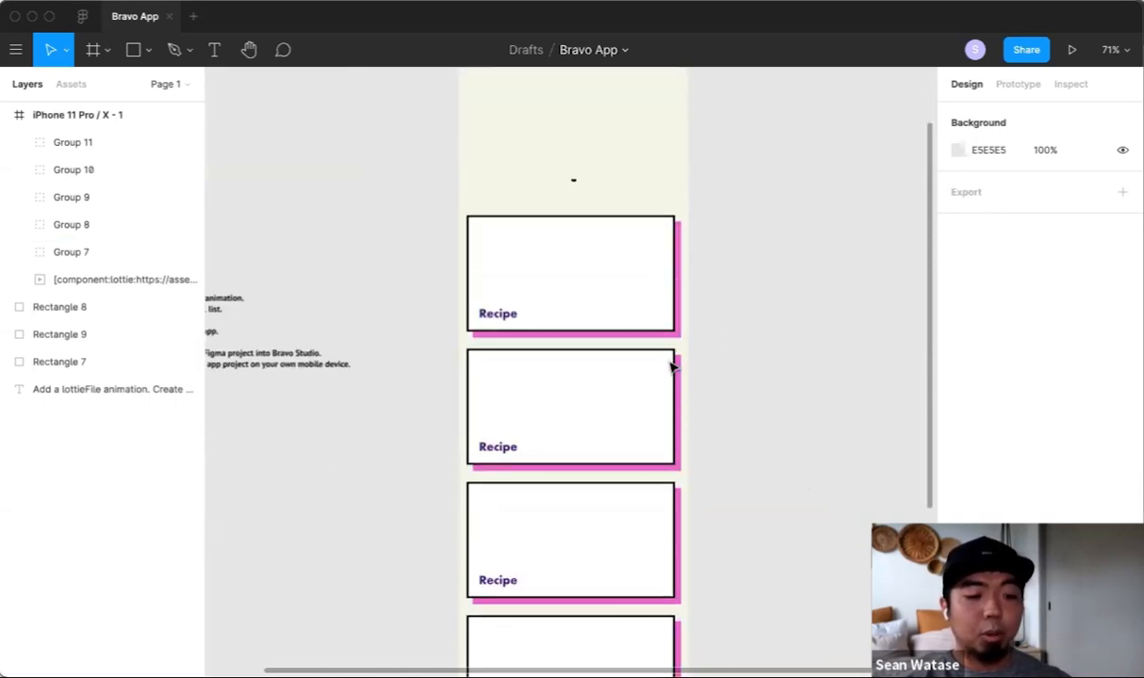
scroll(672, 365, down, 2)
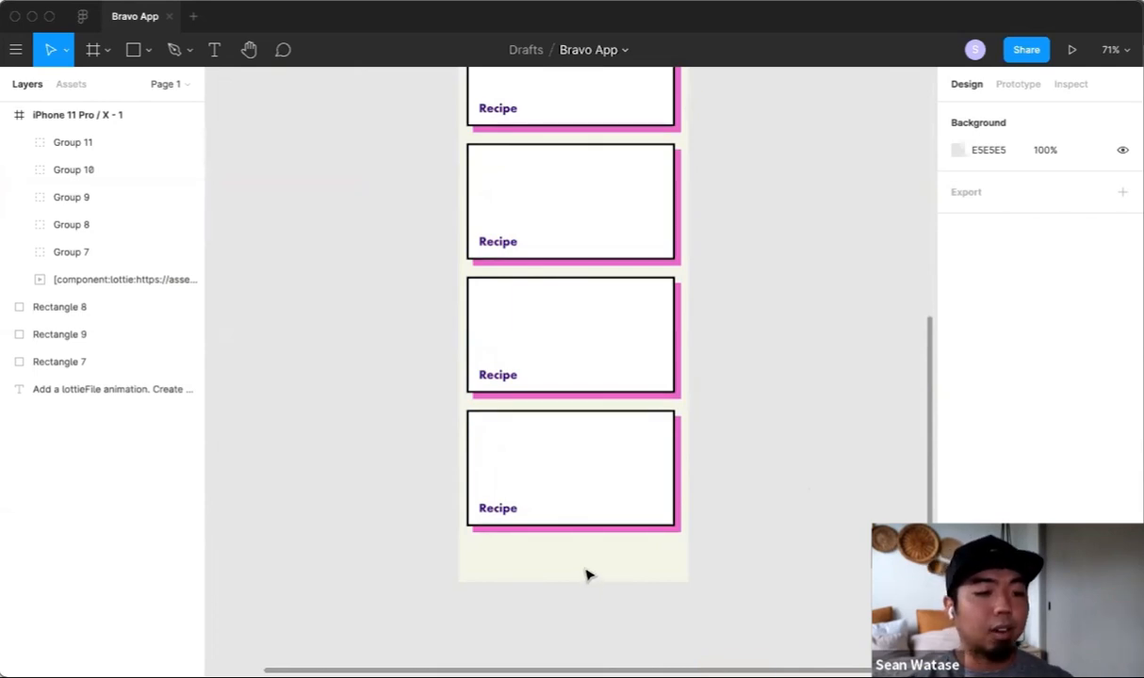
scroll(586, 574, up, 1)
scroll(567, 371, up, 5)
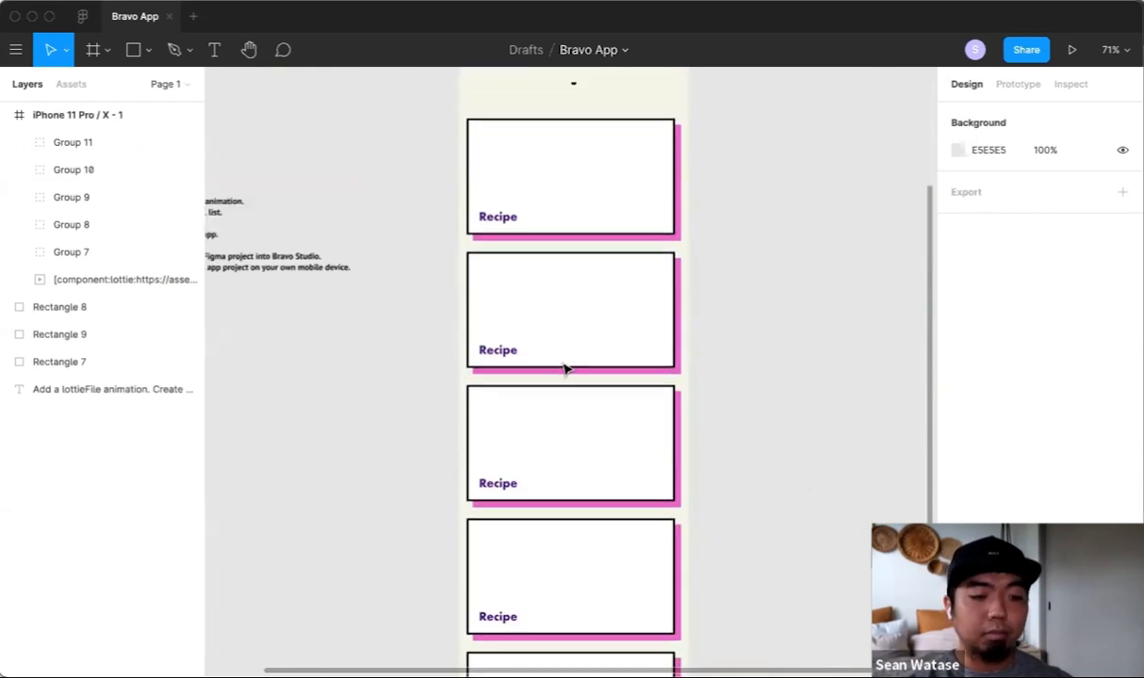
scroll(566, 370, up, 4)
drag(314, 404, 534, 355)
click(480, 380)
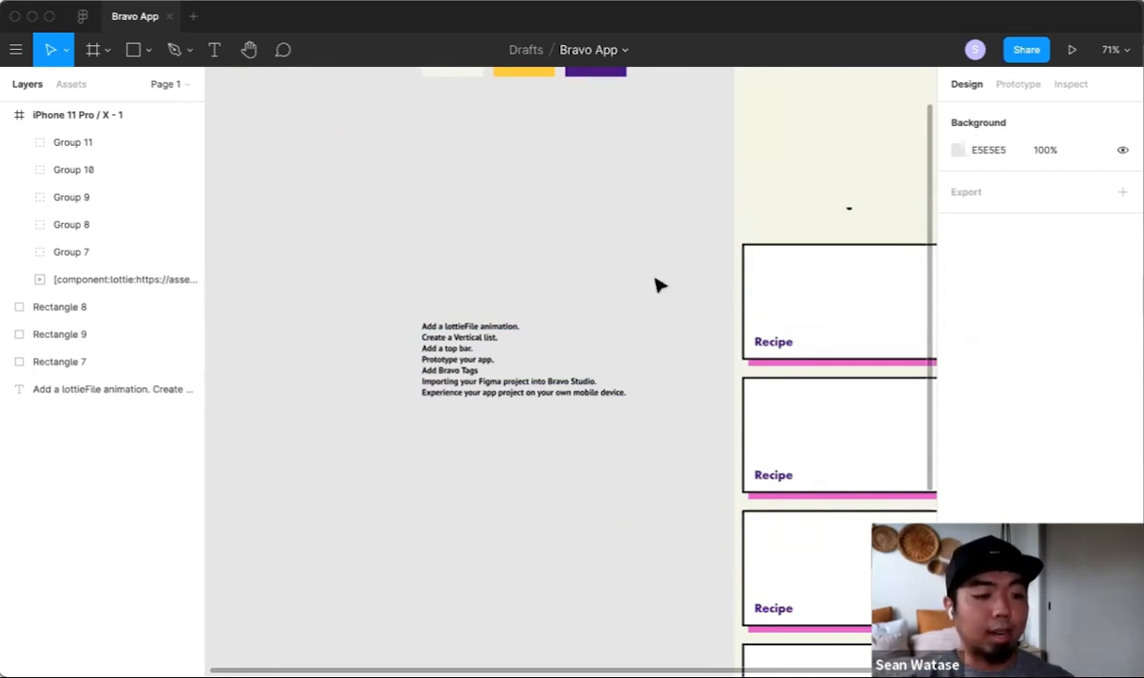
drag(634, 238, 411, 333)
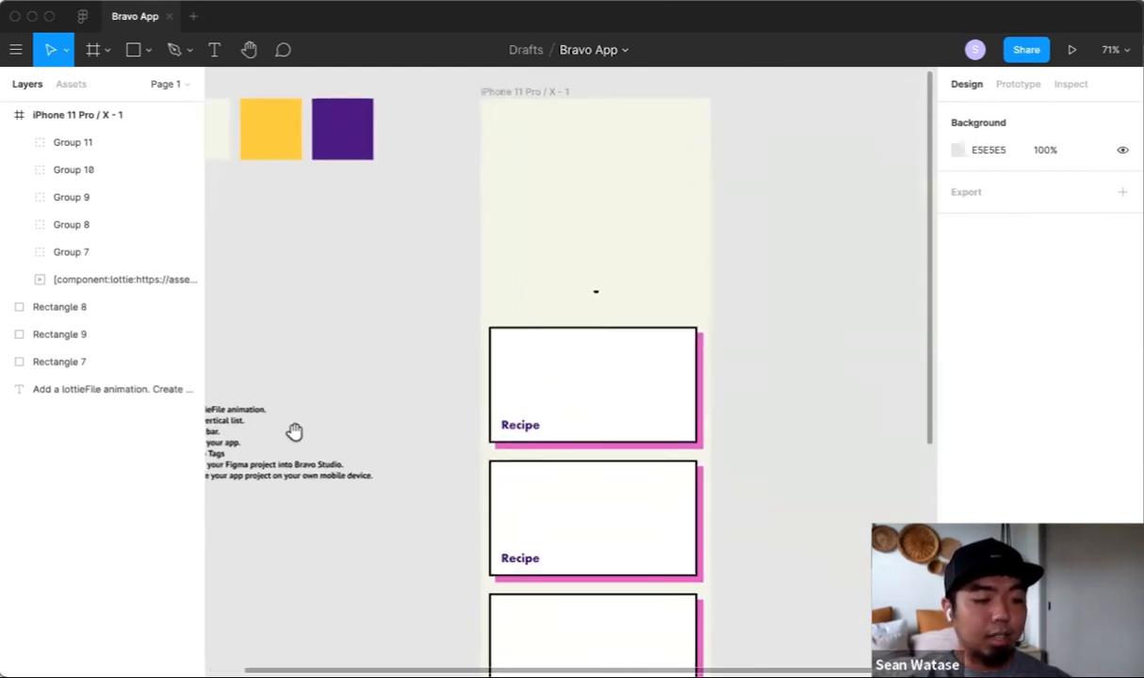
drag(294, 432, 477, 388)
key(z)
drag(330, 336, 587, 473)
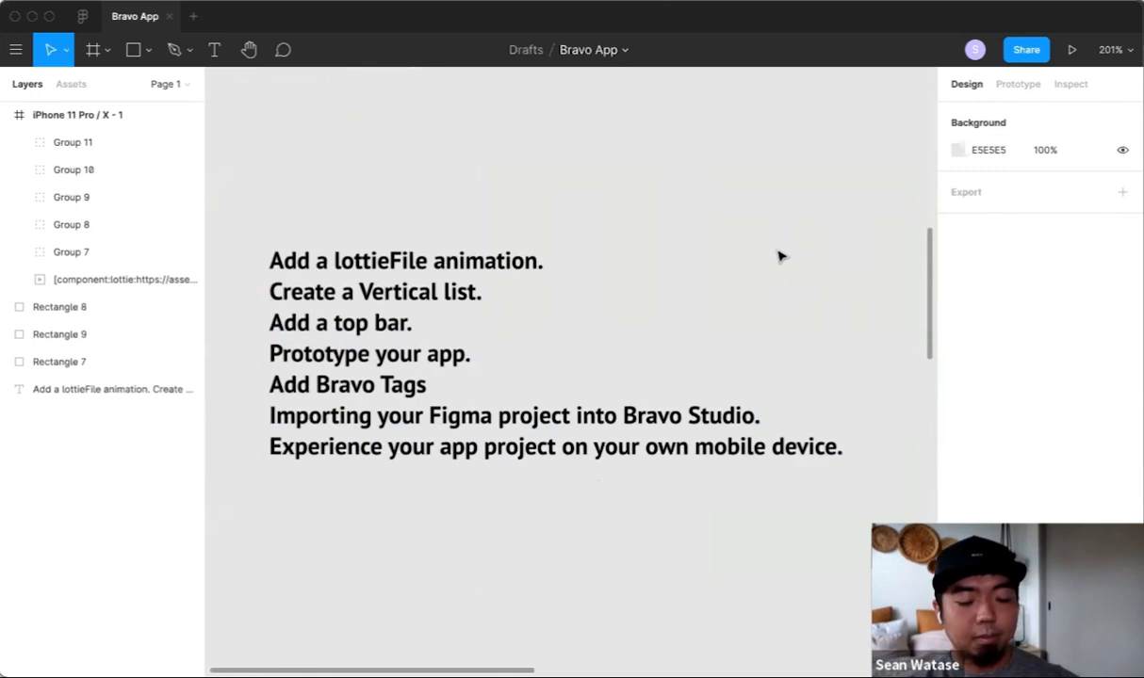
key(shift+0)
Step: Add the title text "Cook Book" near the top of the iPhone frame, above the animation
drag(788, 212, 376, 426)
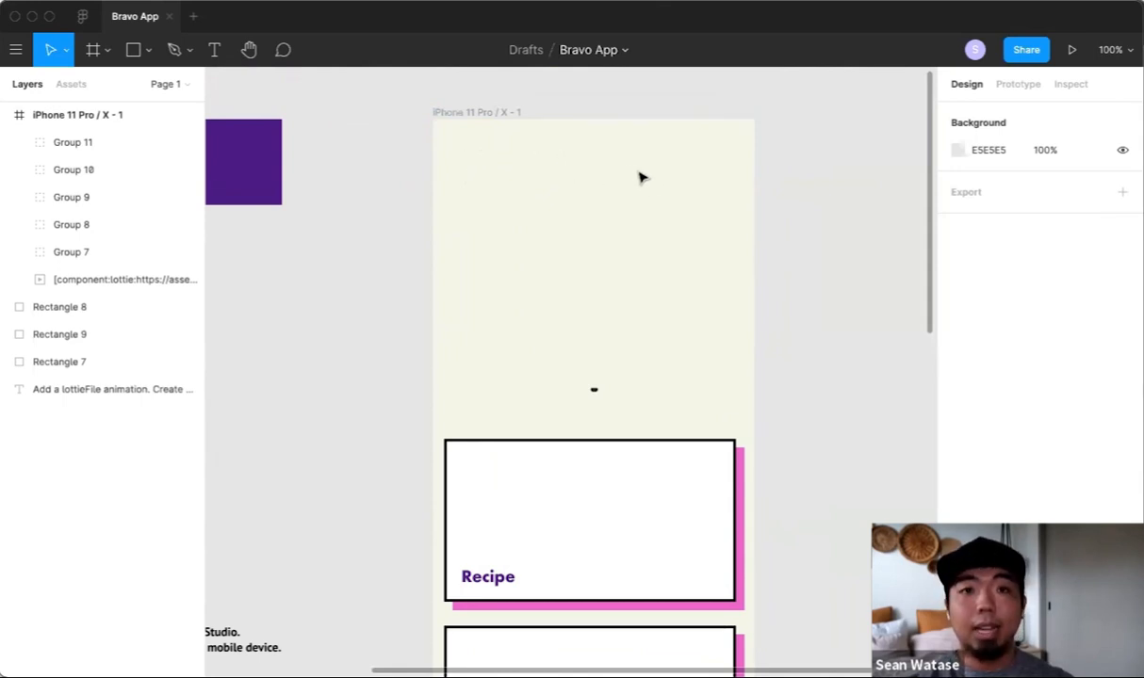
key(t)
click(557, 172)
text(Cook Book)
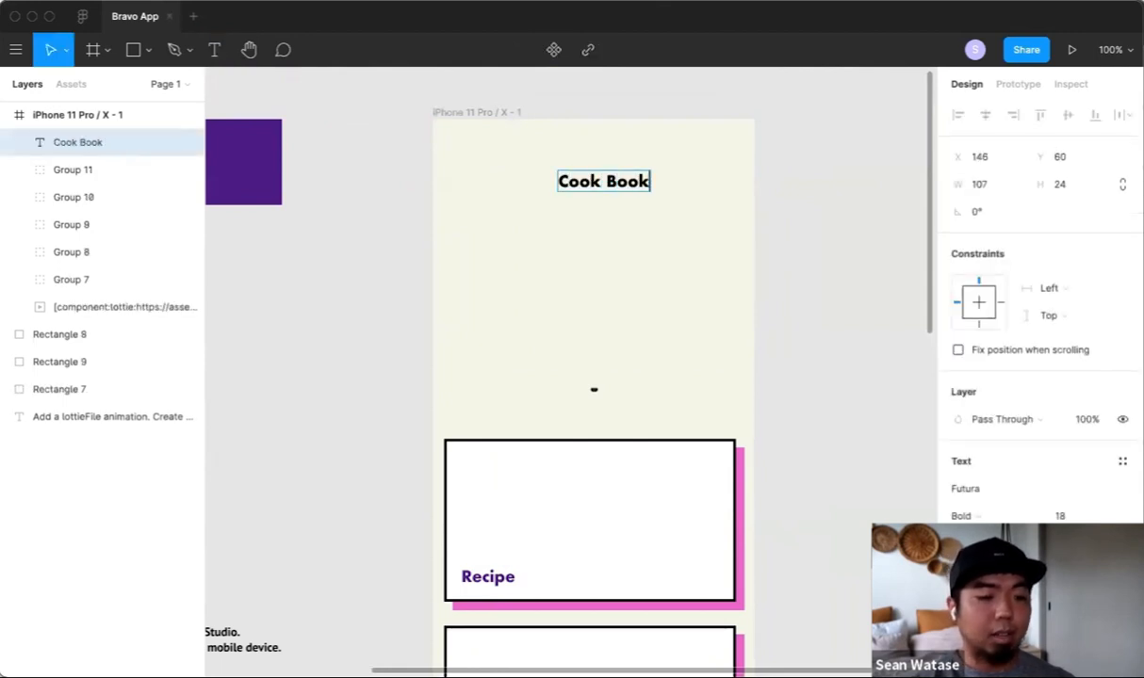
key(Escape)
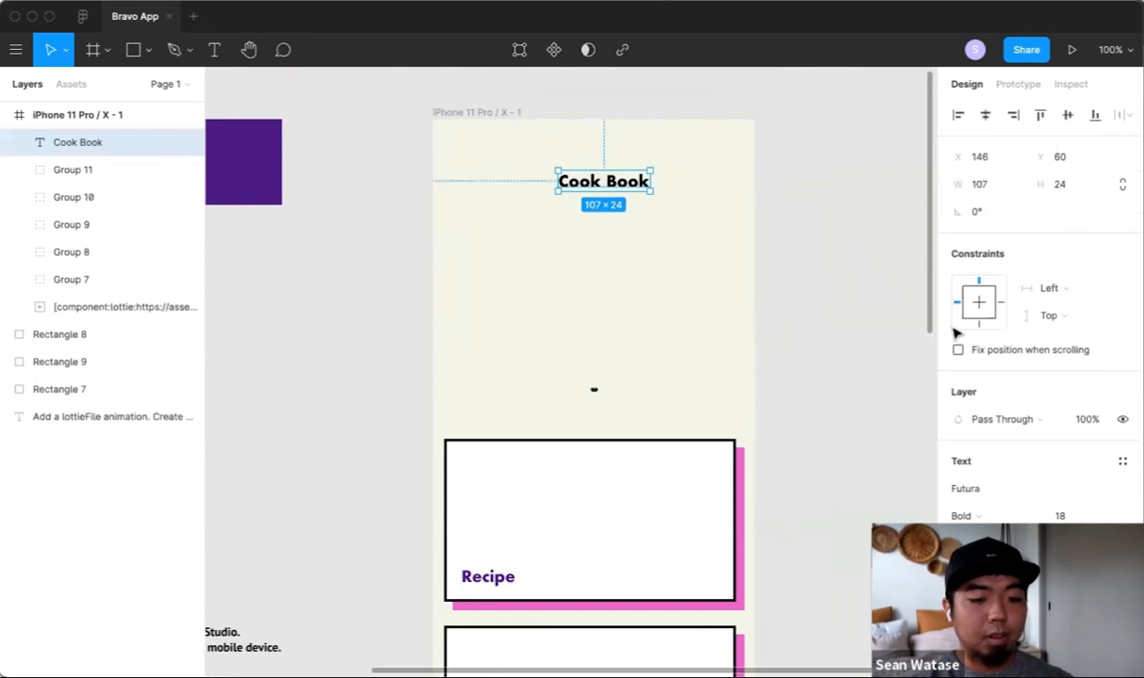
Step: Set the Cook Book title's font size to 24 and centre it horizontally in the frame at X 117, Y 47
click(1088, 515)
click(1102, 516)
click(1074, 556)
click(792, 252)
drag(677, 191, 650, 186)
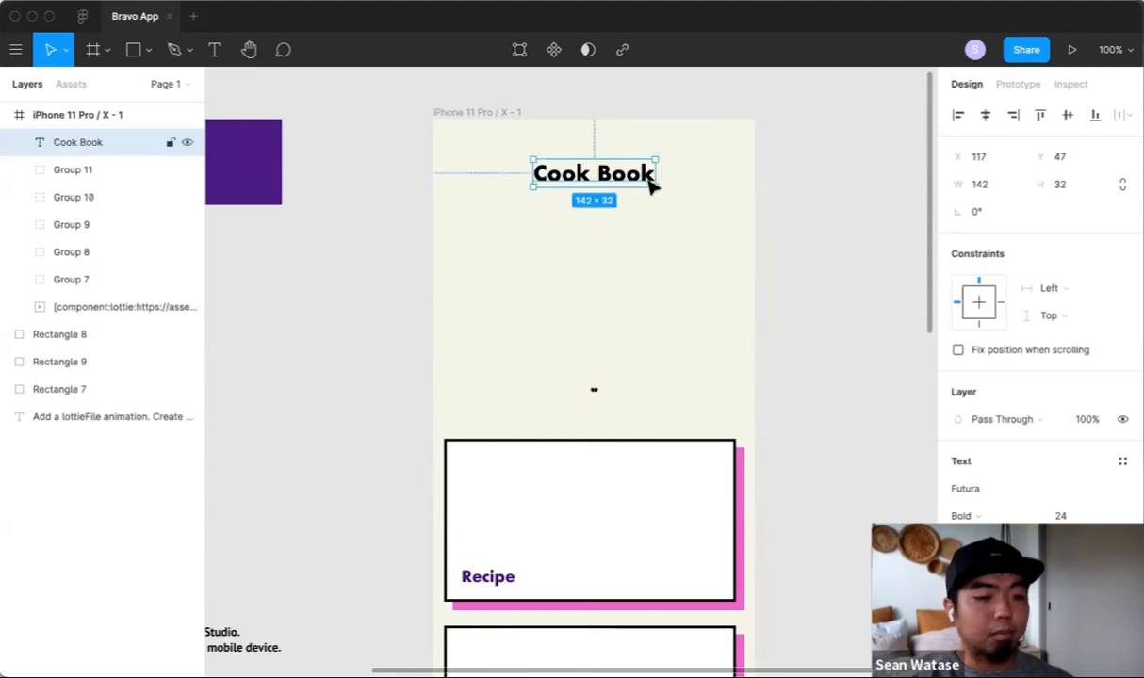
click(755, 131)
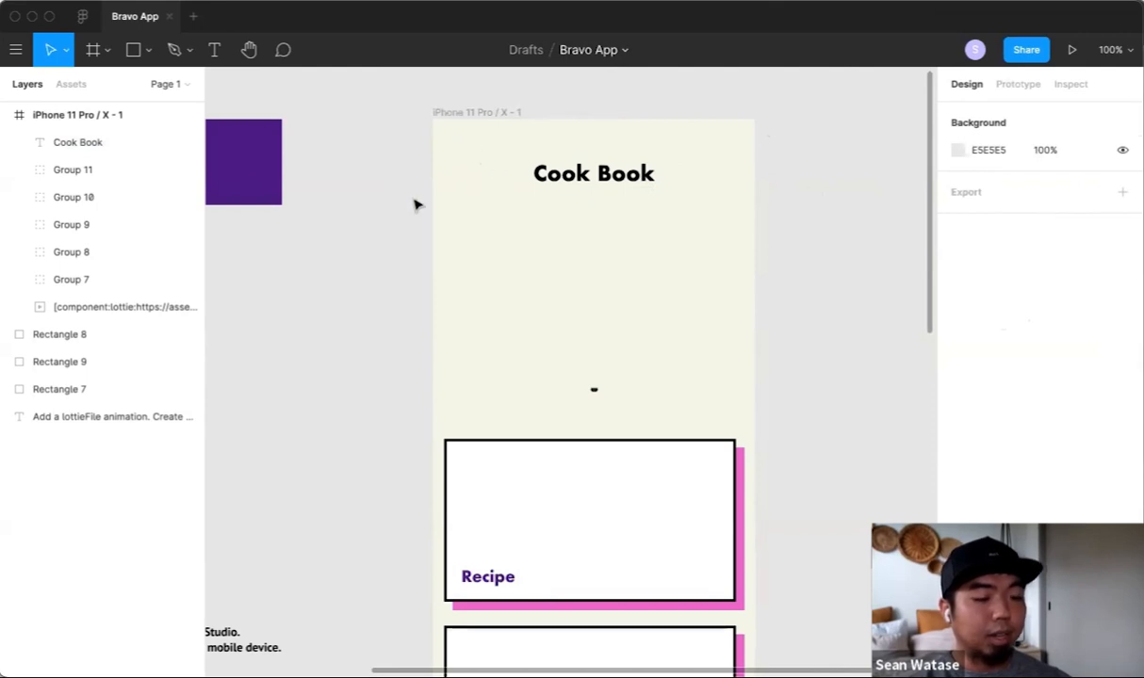
Step: Open the Feather Icons plugin
right_click(373, 392)
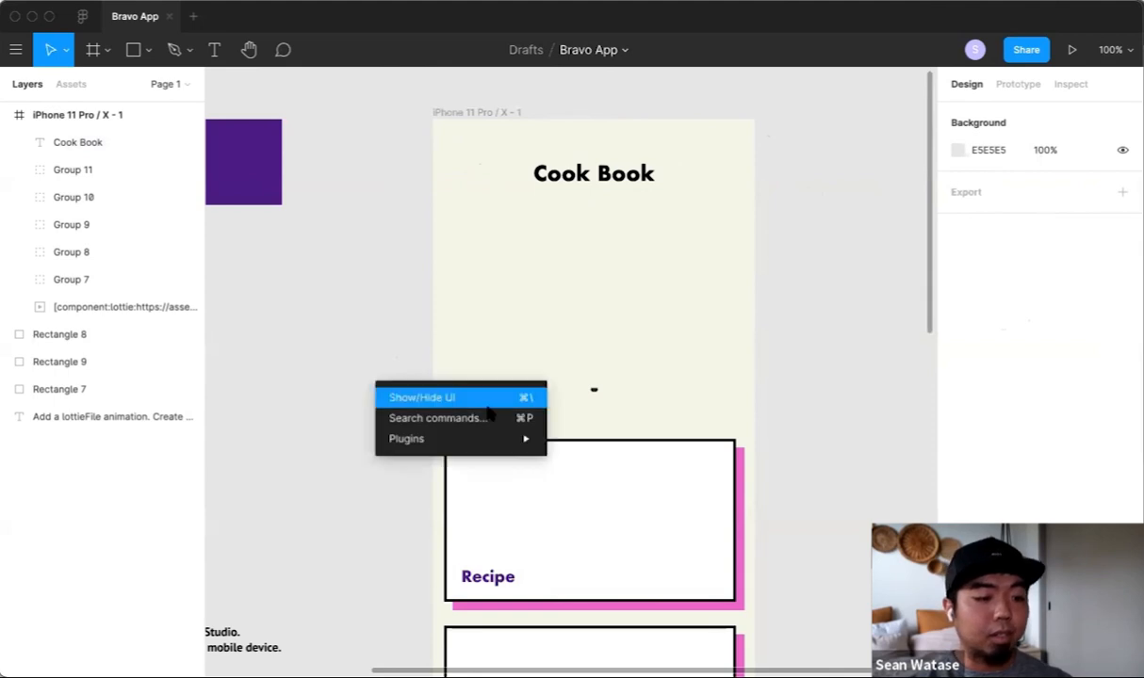
mouse_move(478, 438)
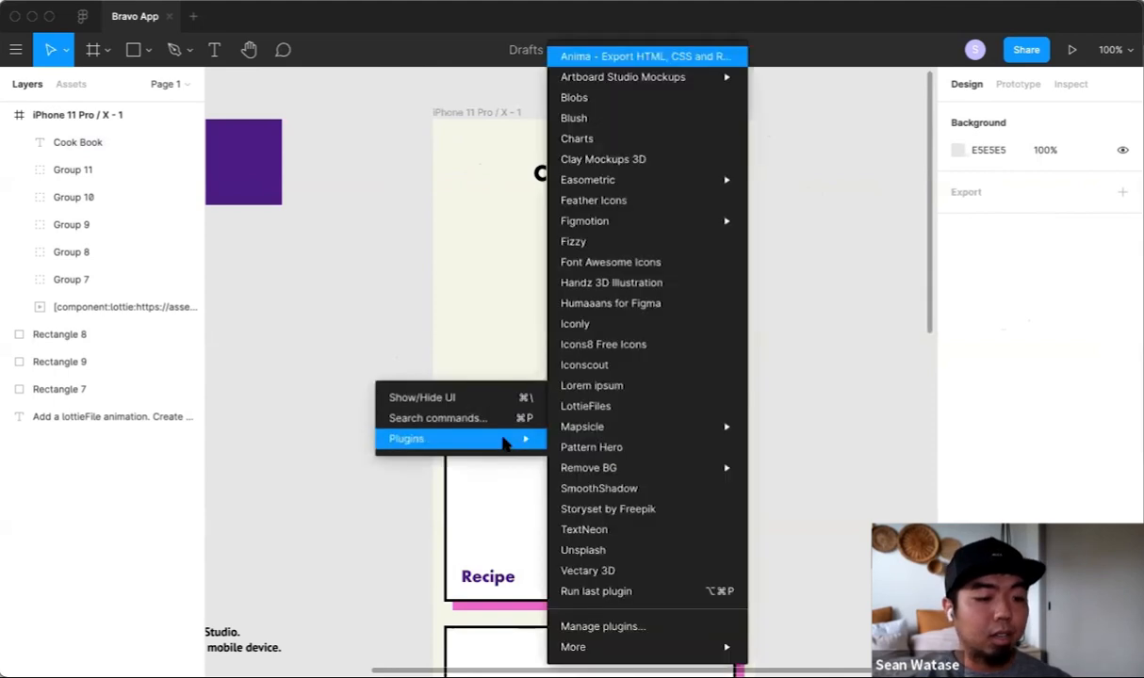
click(640, 203)
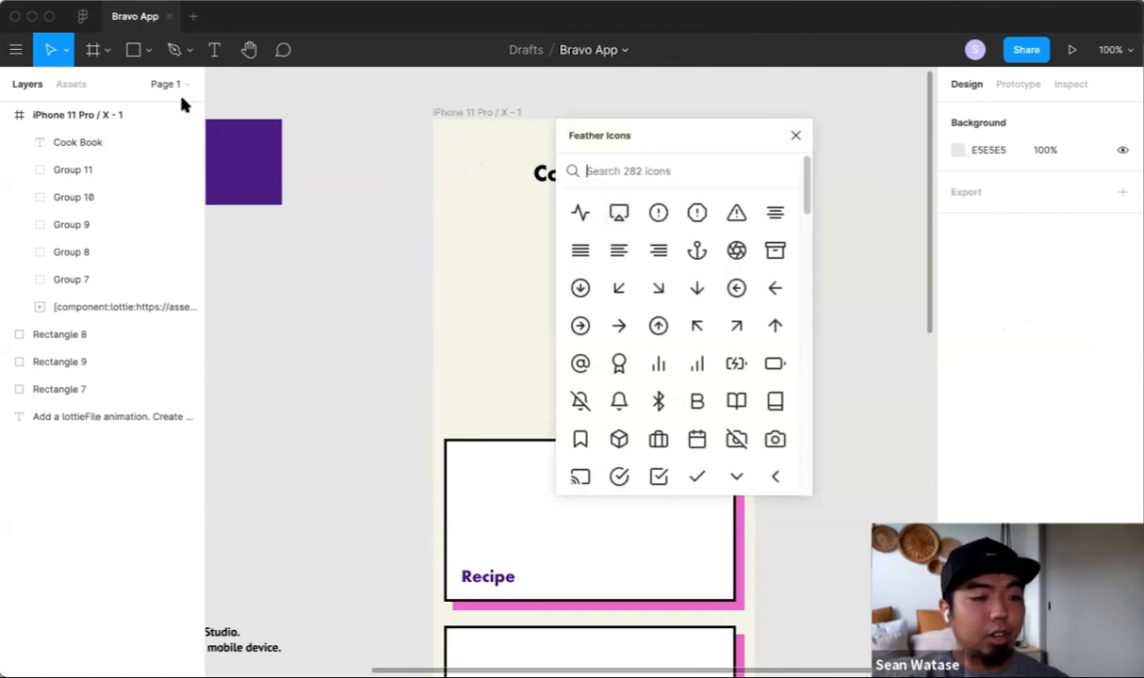
Step: Search the Community plugins for "feather icon" and return to the Bravo App file
click(83, 16)
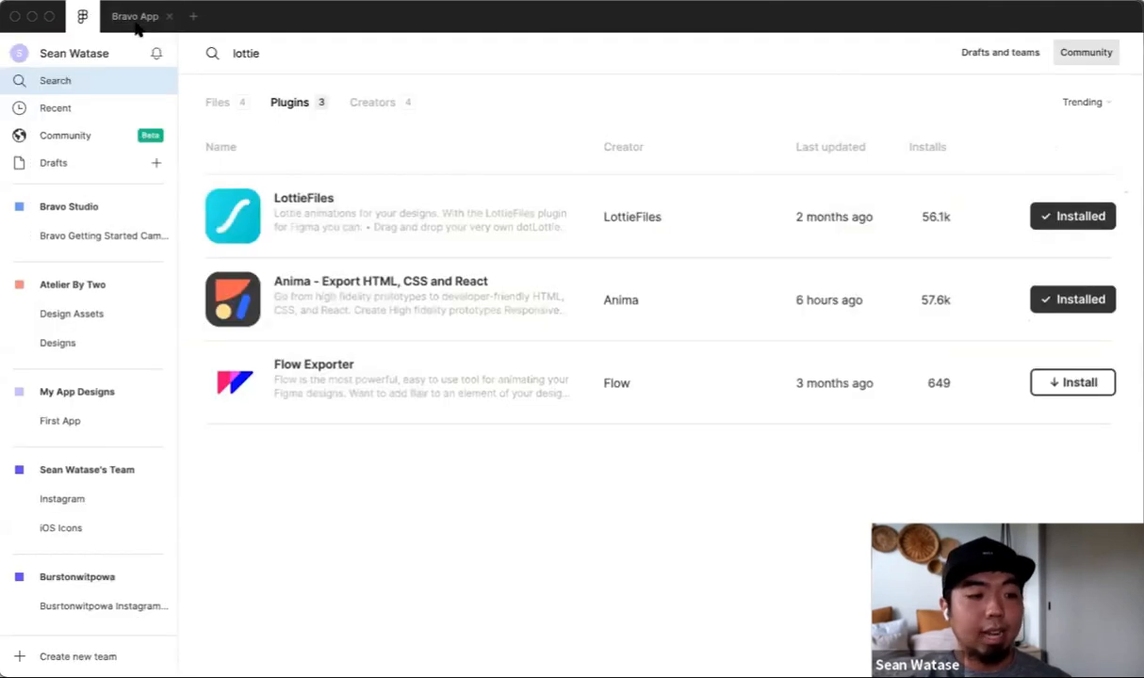
click(299, 49)
text(fea)
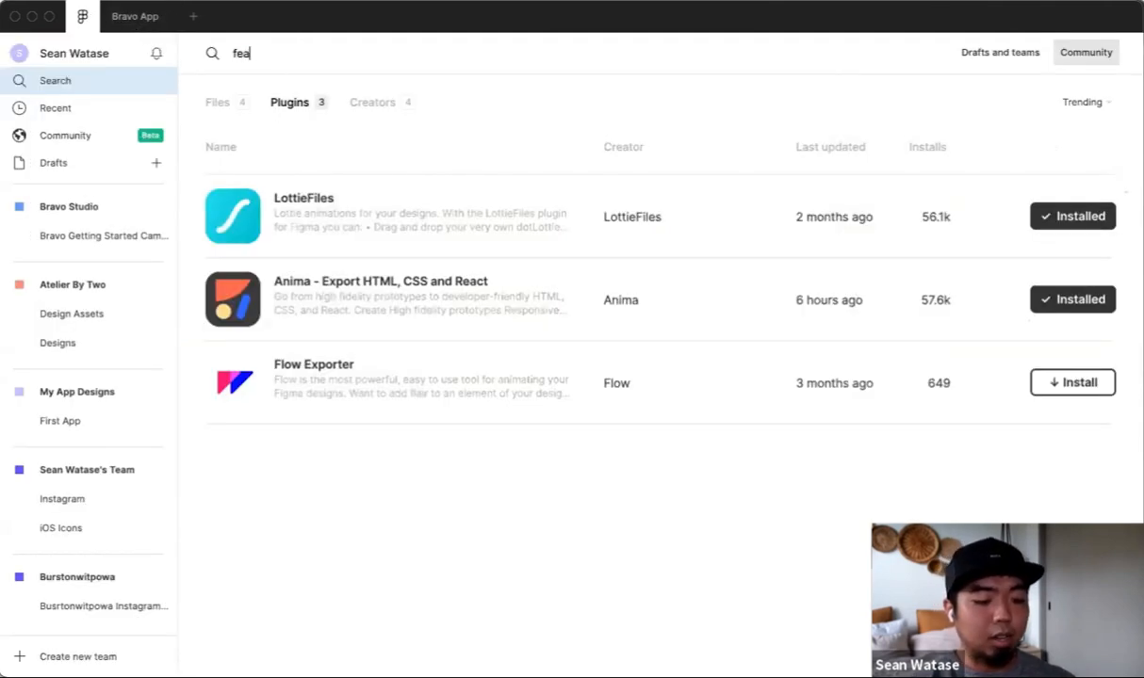
text(ther oc)
key(BackSpace)
key(BackSpace)
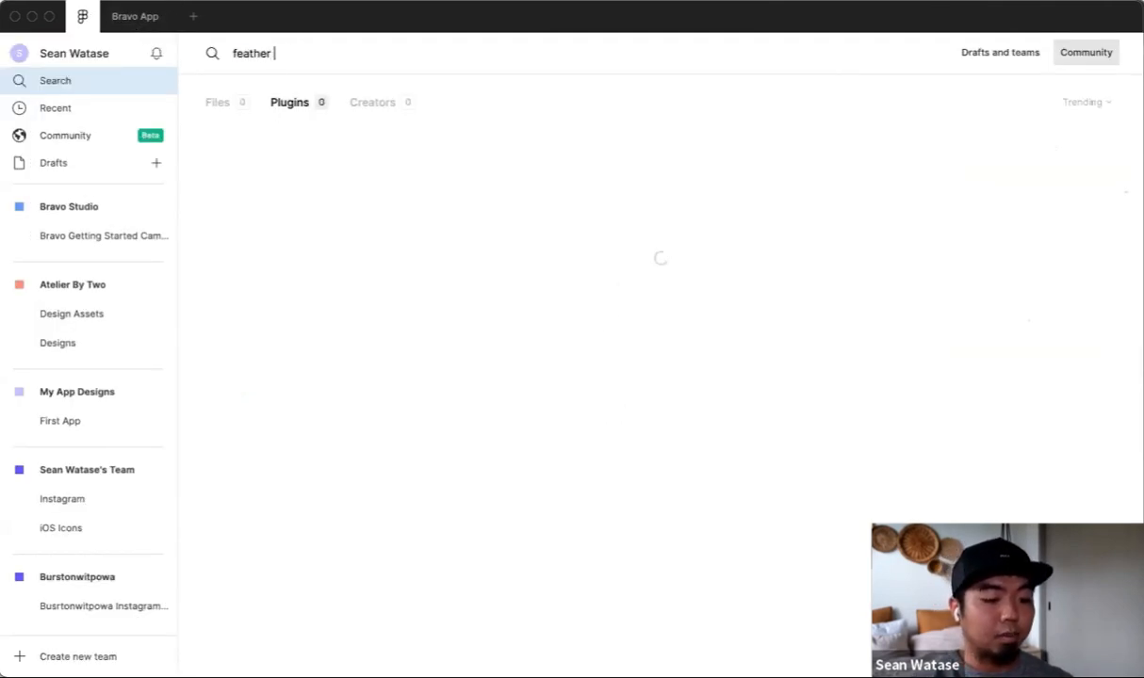
text(icon)
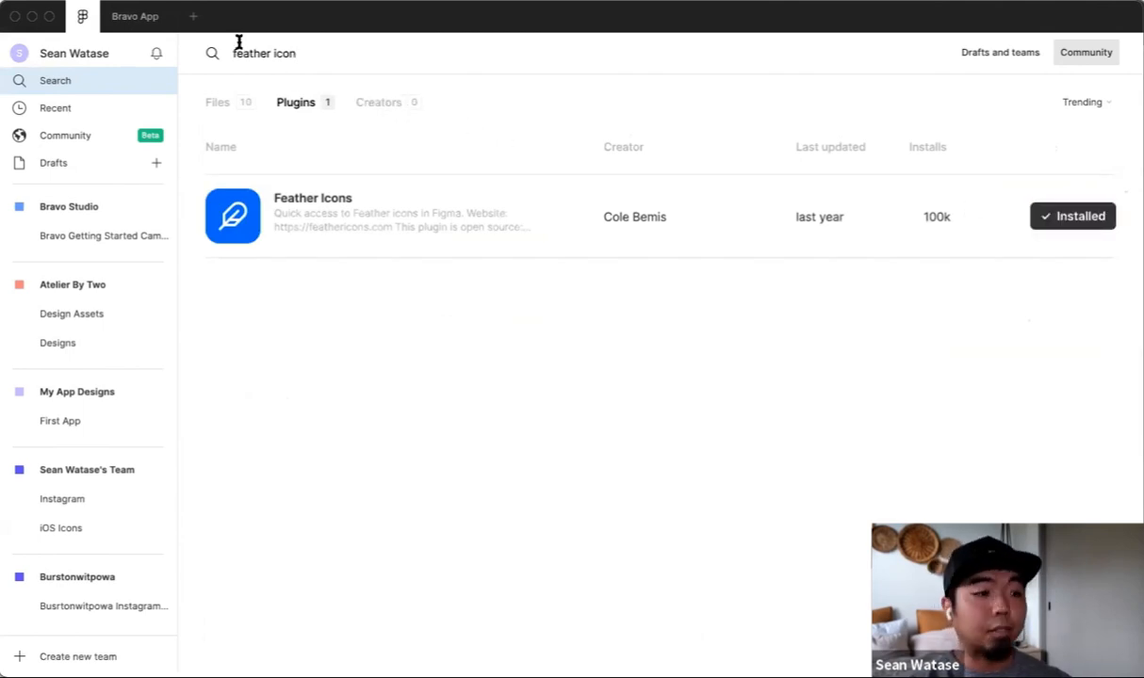
click(137, 18)
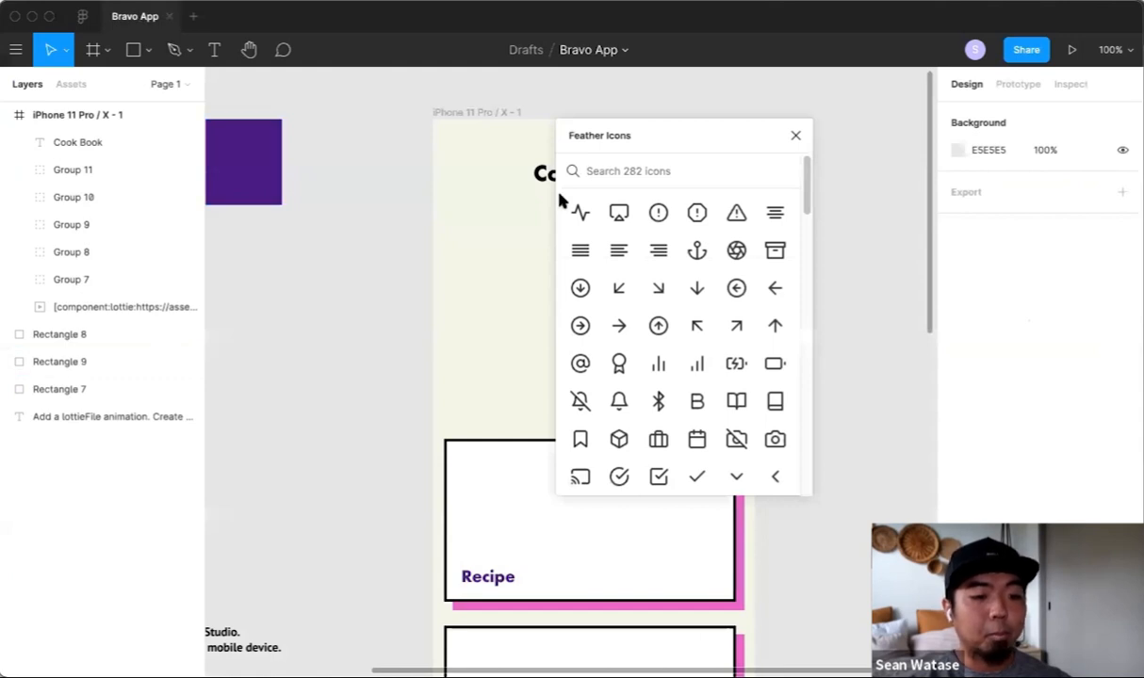
Step: Search Feather Icons for "menu", insert the menu icon beside the Cook Book title on its left, and close the plugin
key(space)
drag(467, 276, 323, 272)
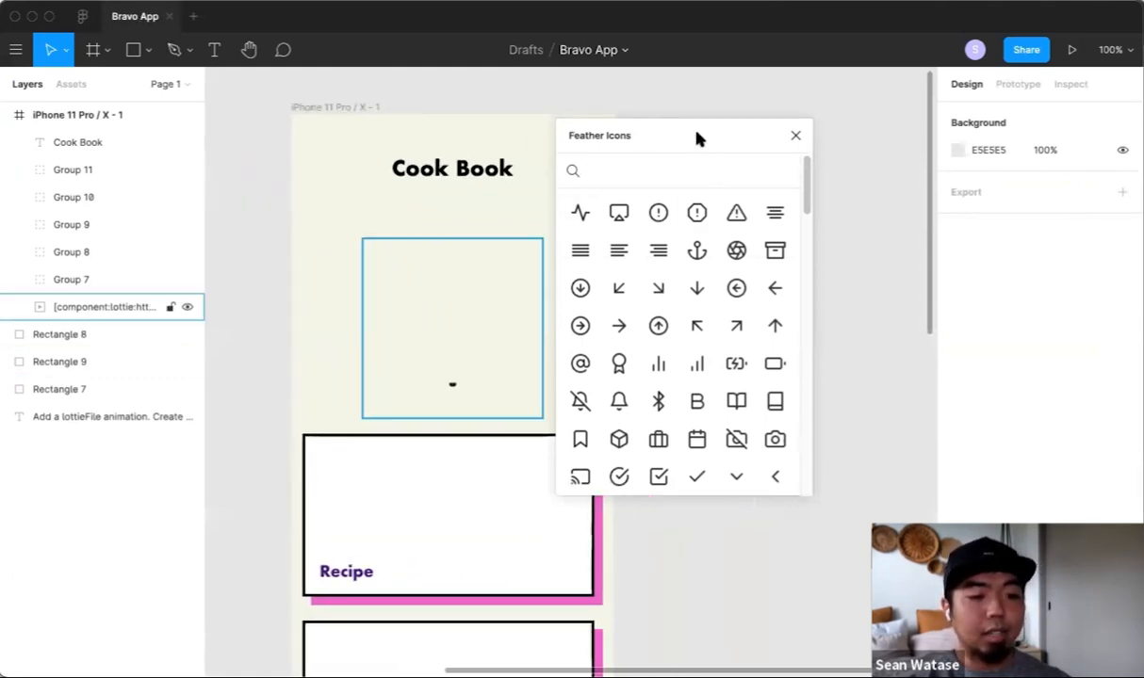
drag(697, 138, 792, 126)
scroll(843, 329, down, 3)
scroll(843, 330, down, 1)
scroll(840, 339, up, 4)
click(709, 160)
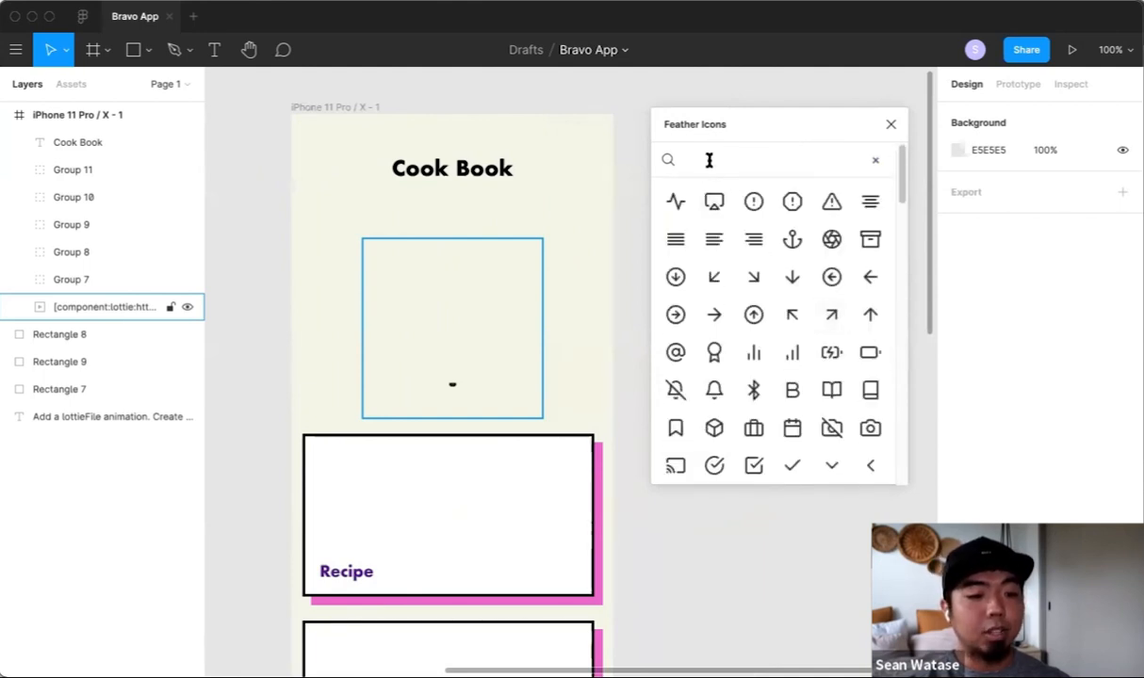
text(menu)
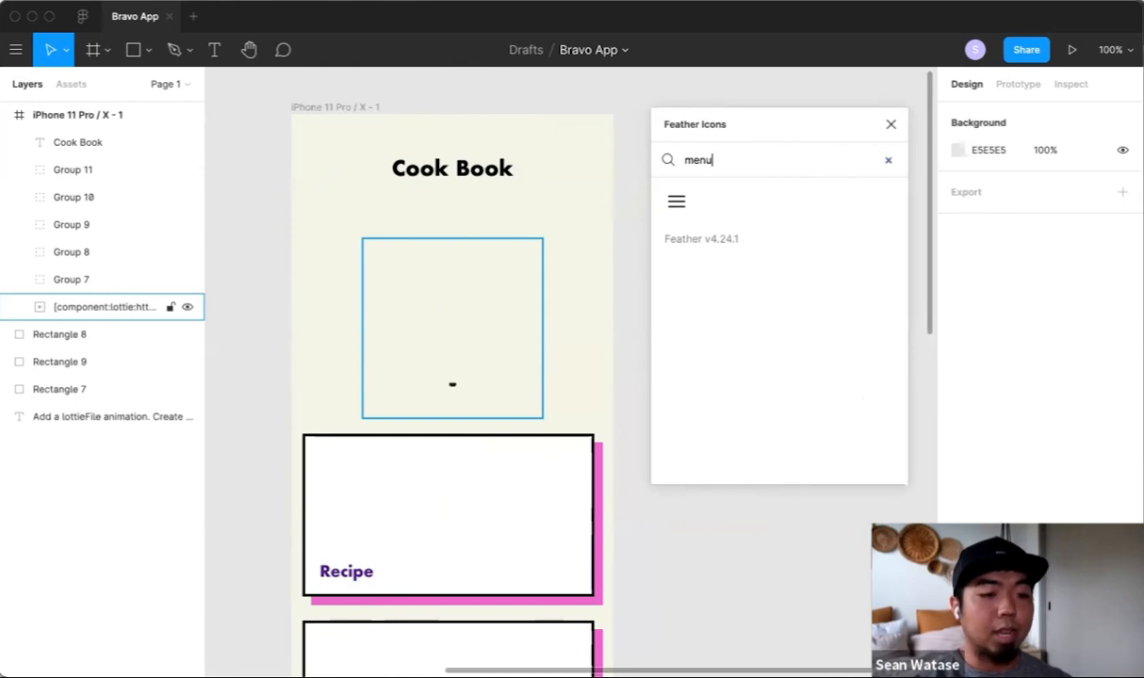
click(675, 204)
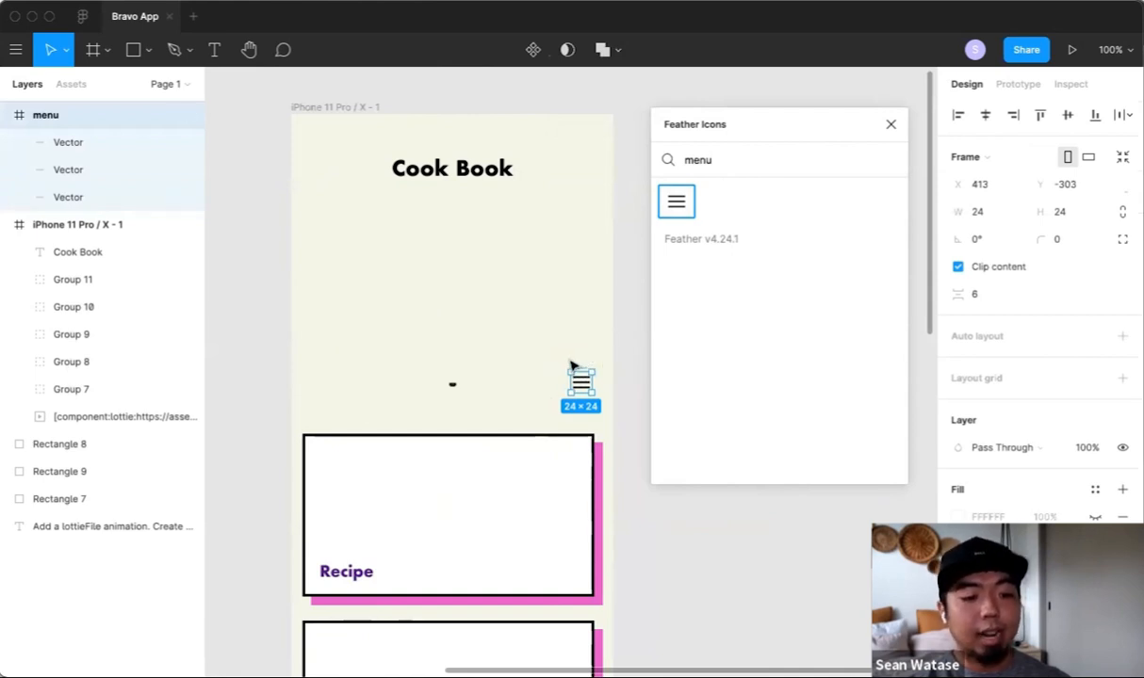
drag(574, 372, 316, 159)
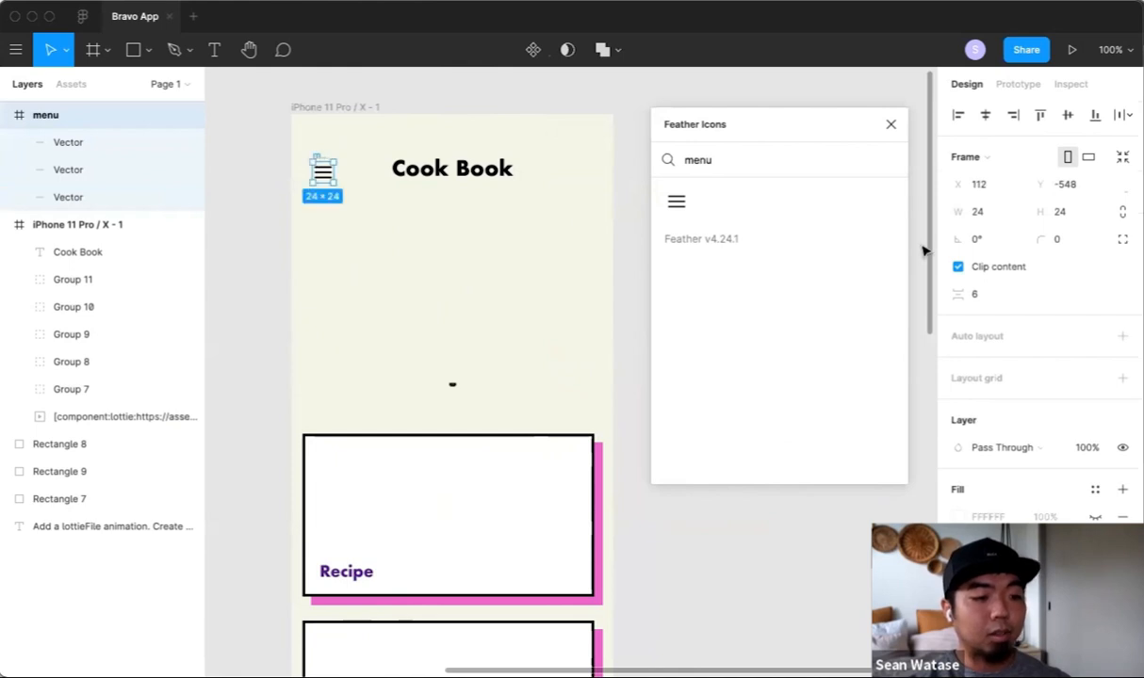
click(890, 124)
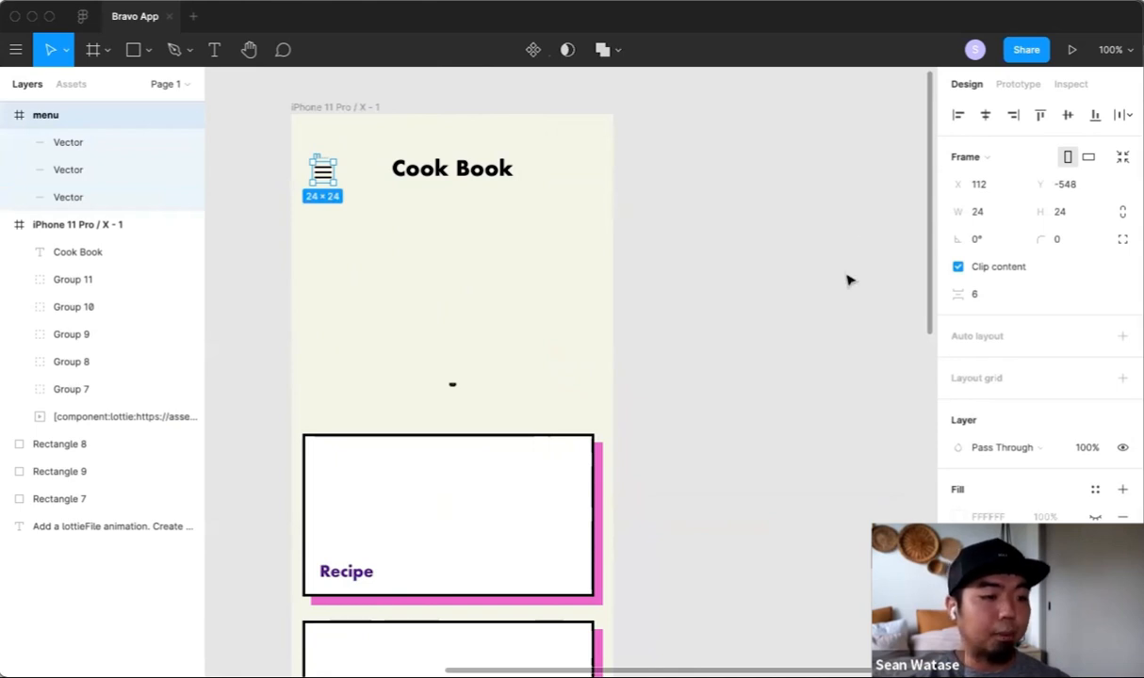
Step: Nest the menu icon layer inside the iPhone frame and align it with the Cook Book title at X 23, Y 51
click(6, 115)
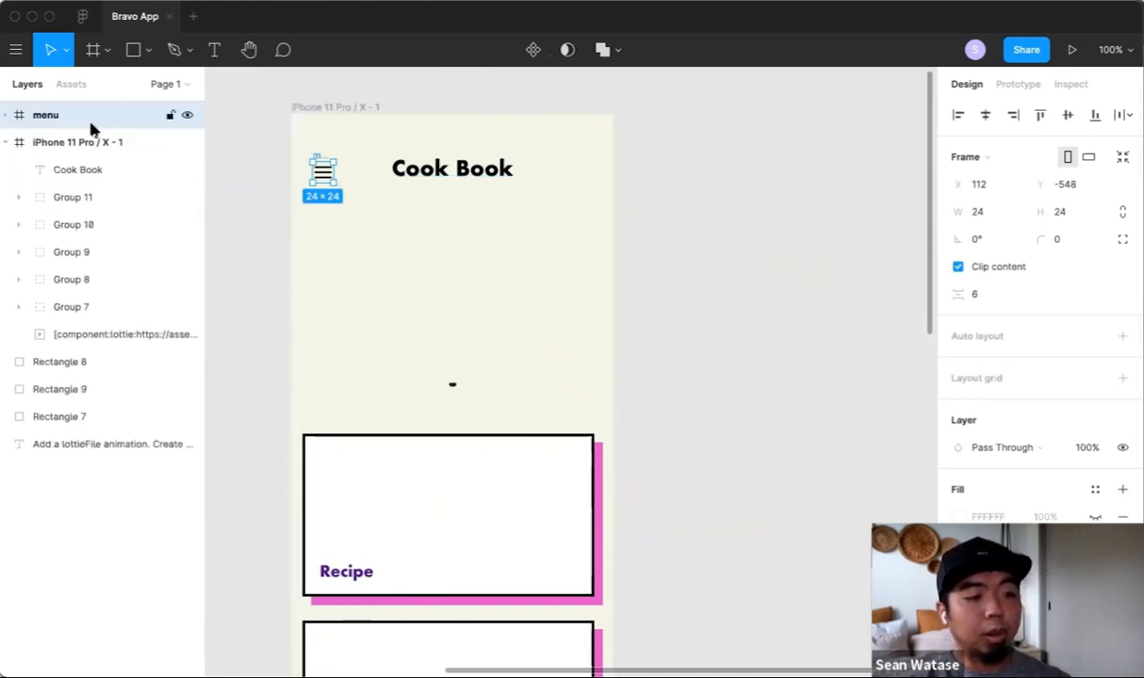
drag(71, 117, 87, 162)
drag(83, 164, 80, 154)
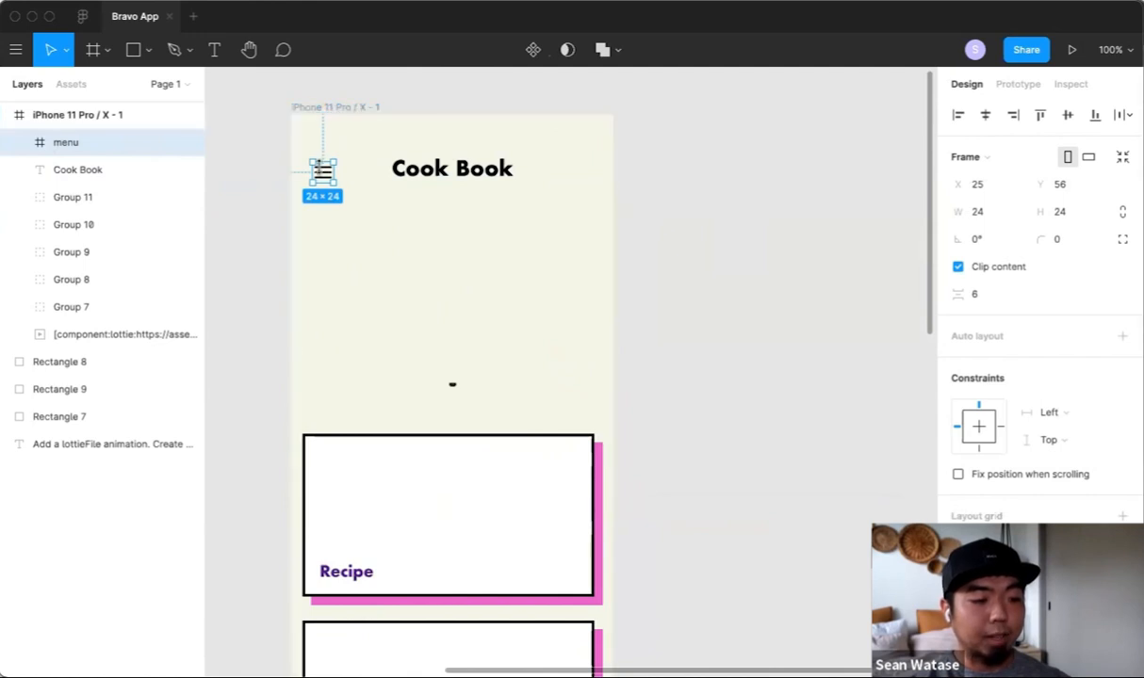
drag(323, 176, 322, 171)
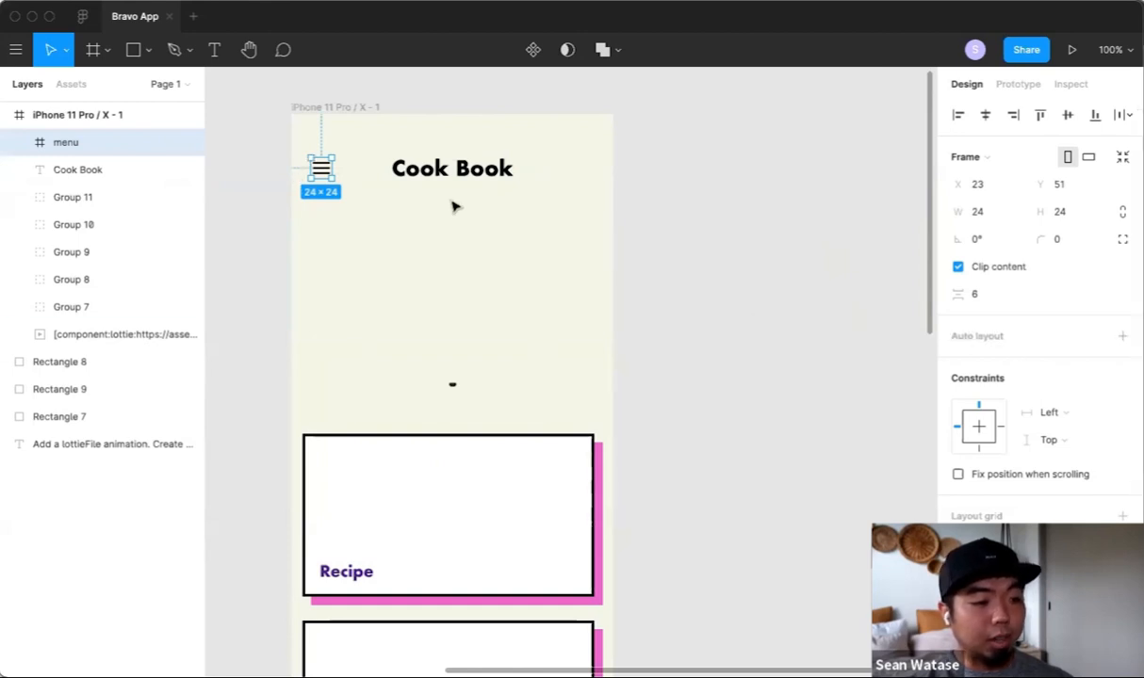
Step: Recolour the strokes of the menu icon's three vector lines to the document purple 480F7F and make the lines thicker
click(17, 142)
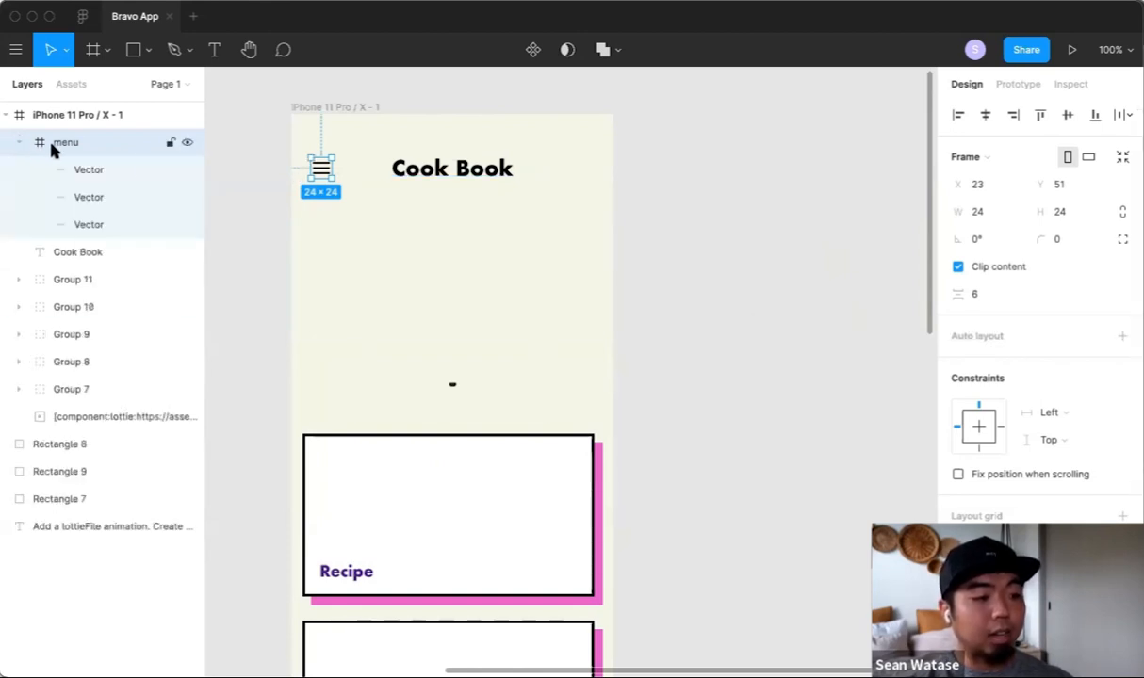
click(91, 172)
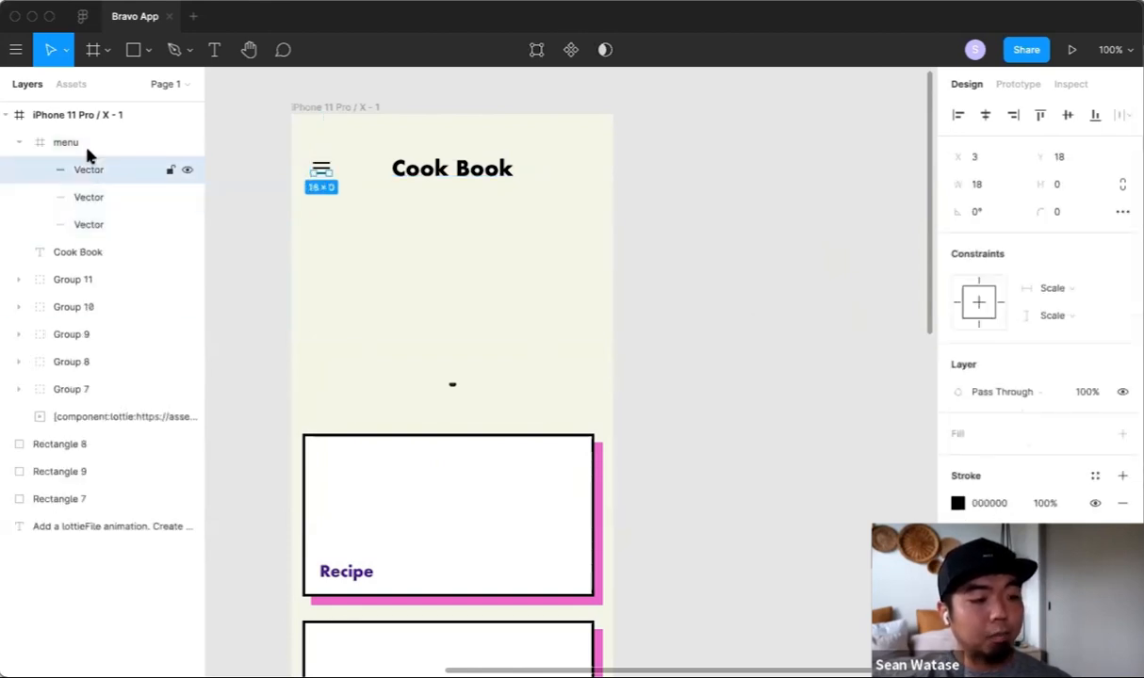
shift+click(101, 224)
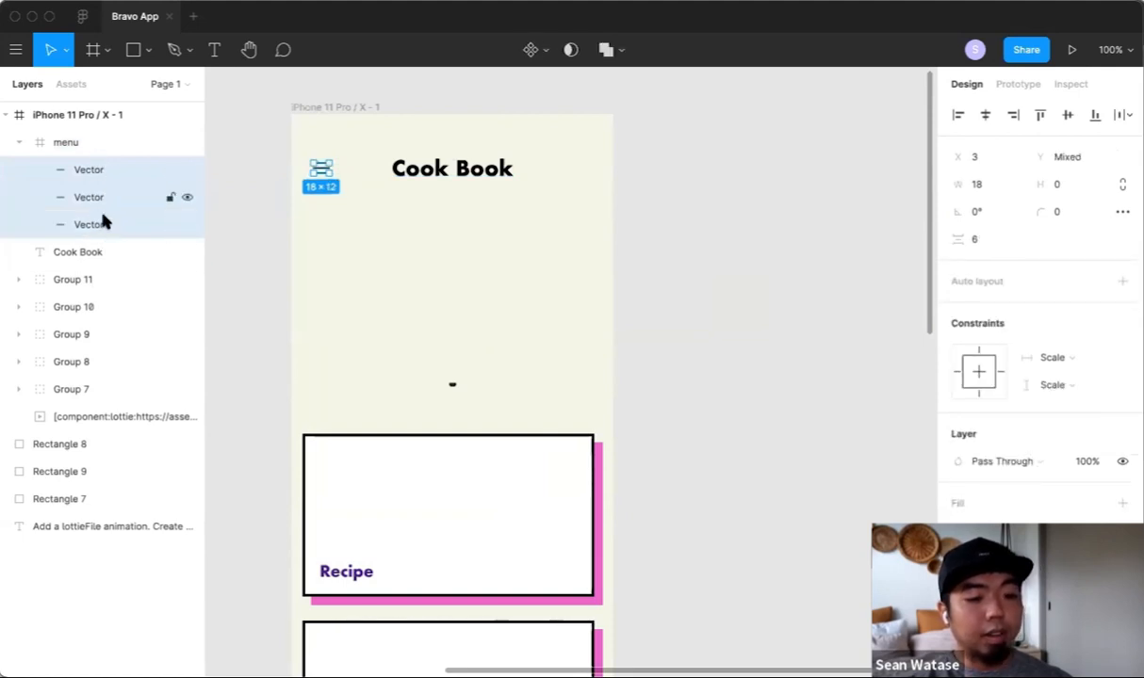
scroll(1006, 277, down, 2)
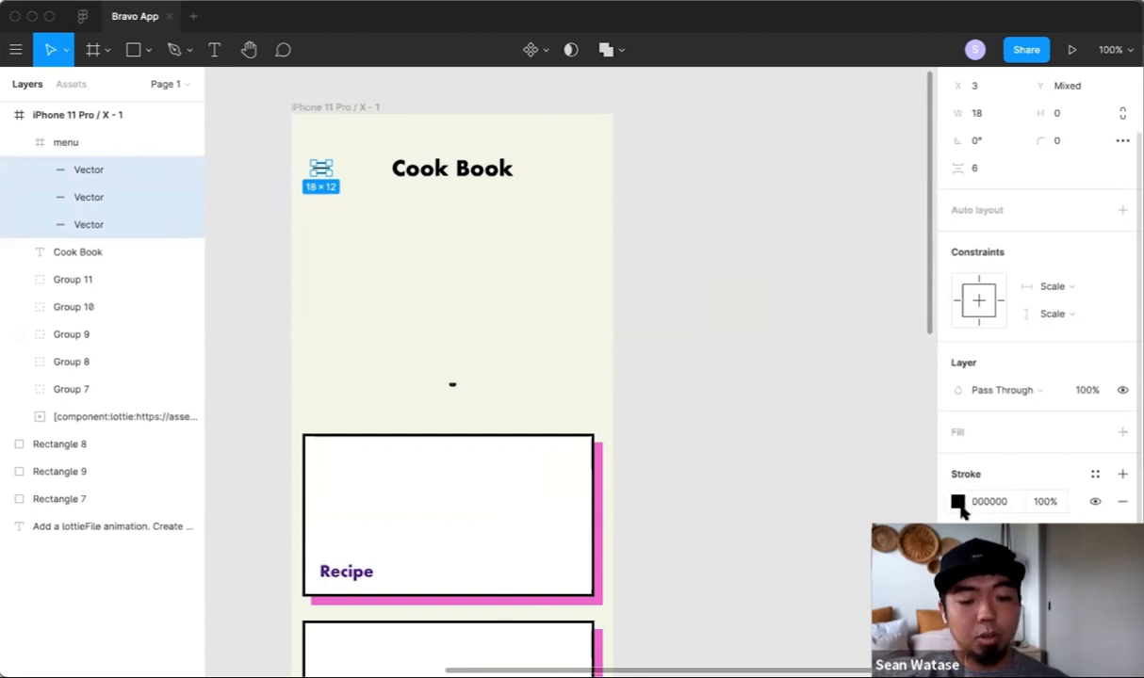
scroll(1006, 229, up, 2)
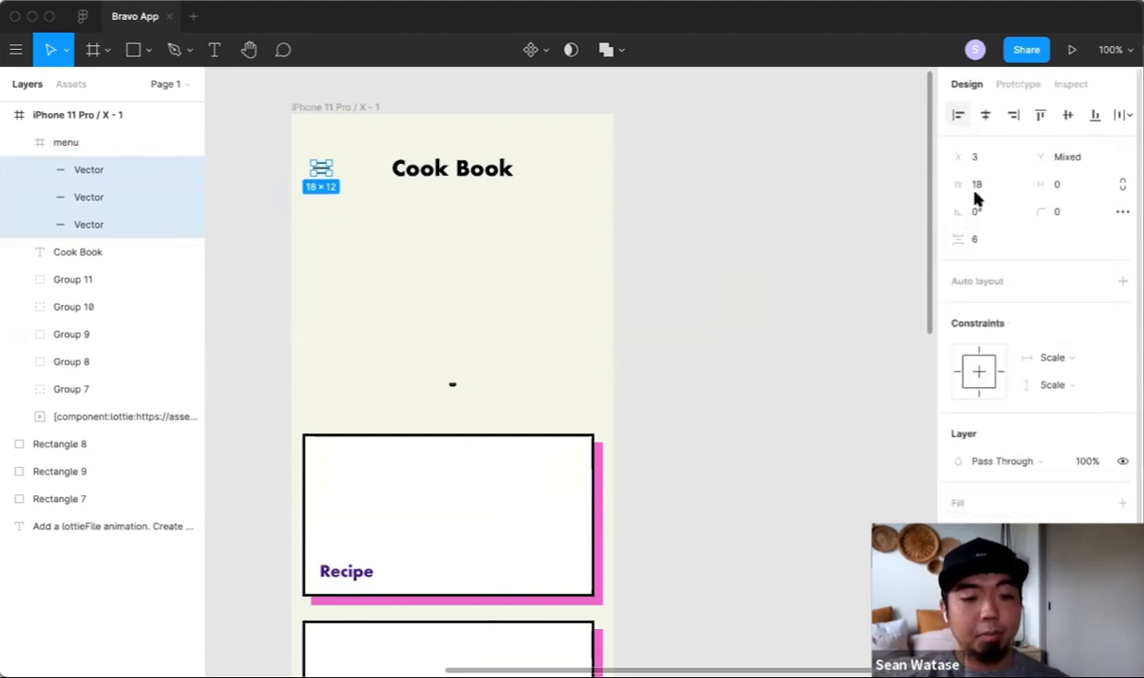
scroll(971, 358, down, 2)
click(959, 500)
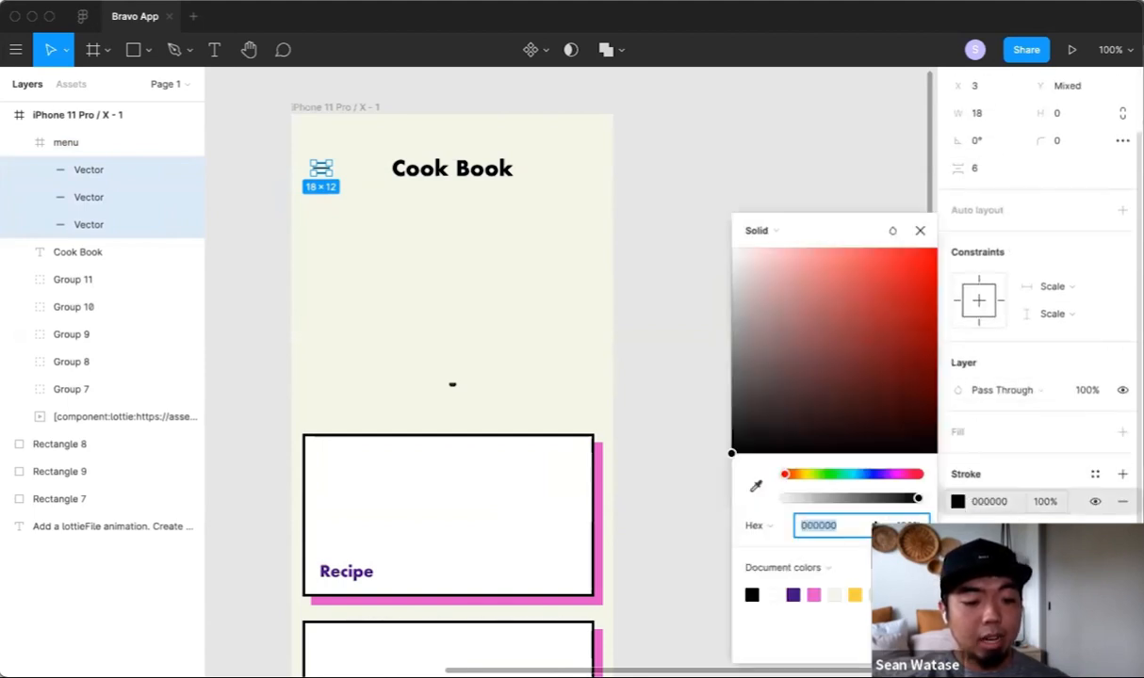
click(795, 594)
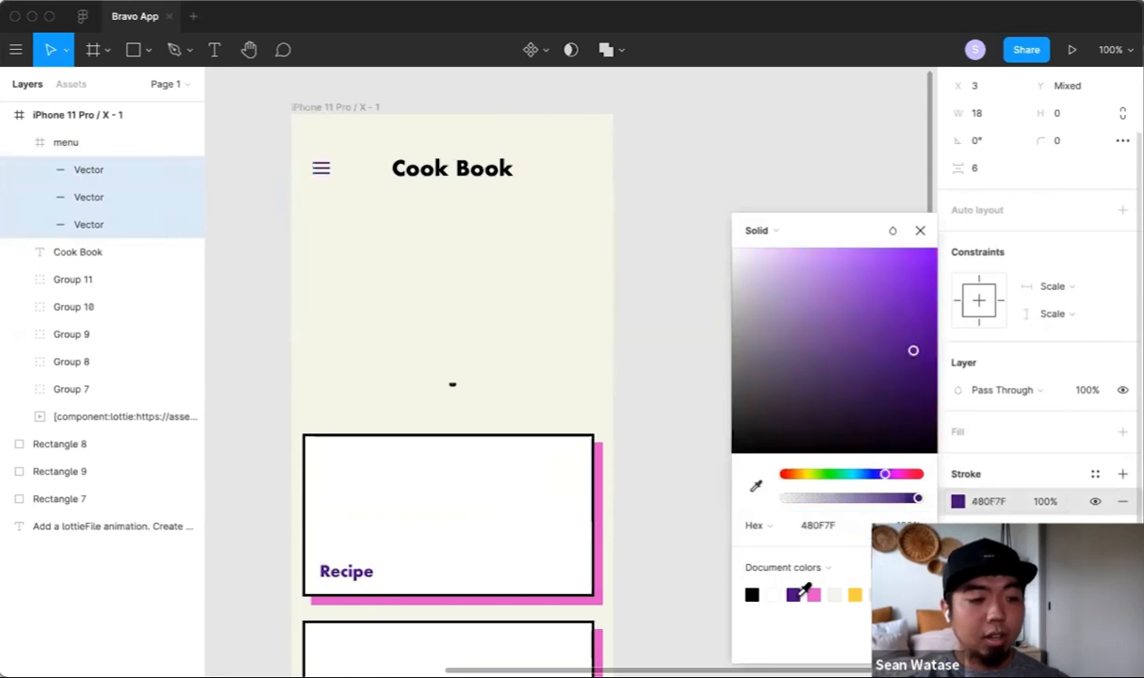
click(919, 231)
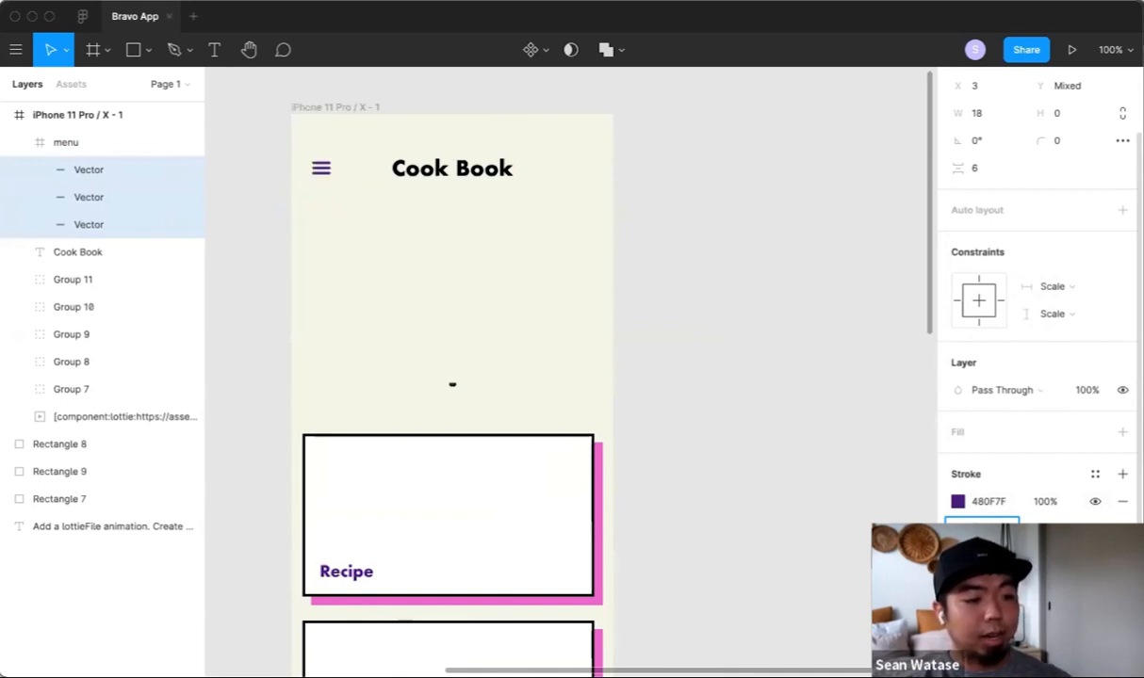
click(880, 414)
click(320, 174)
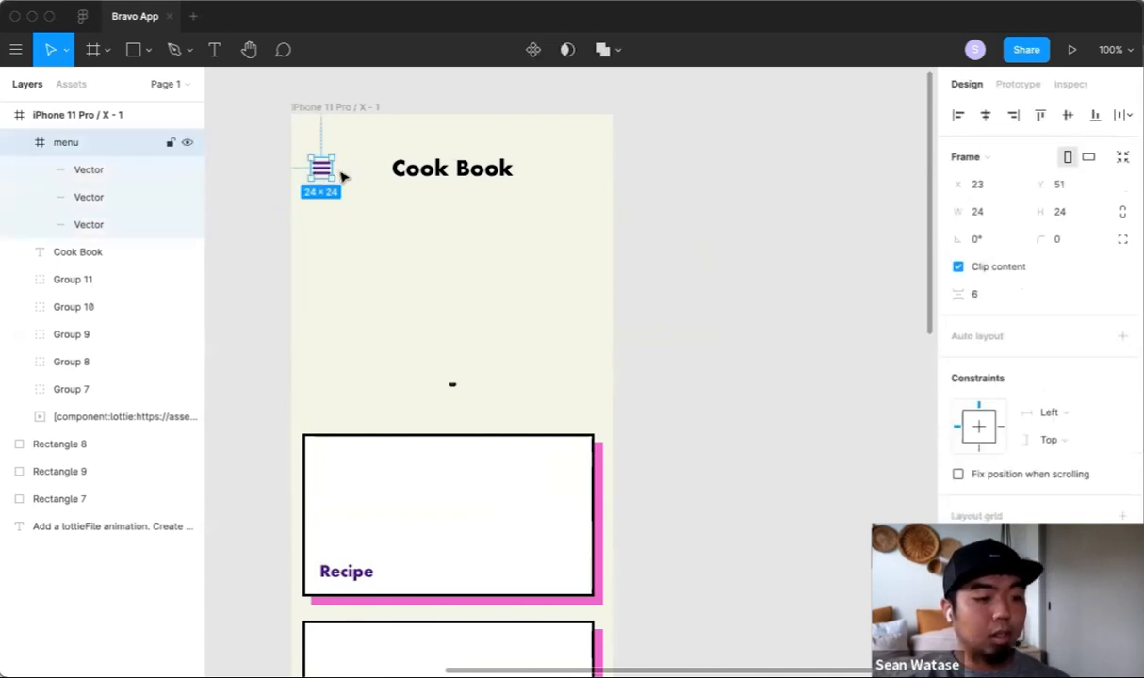
Step: Change the Cook Book title's fill to the document purple 480F7F
click(450, 168)
scroll(982, 502, down, 3)
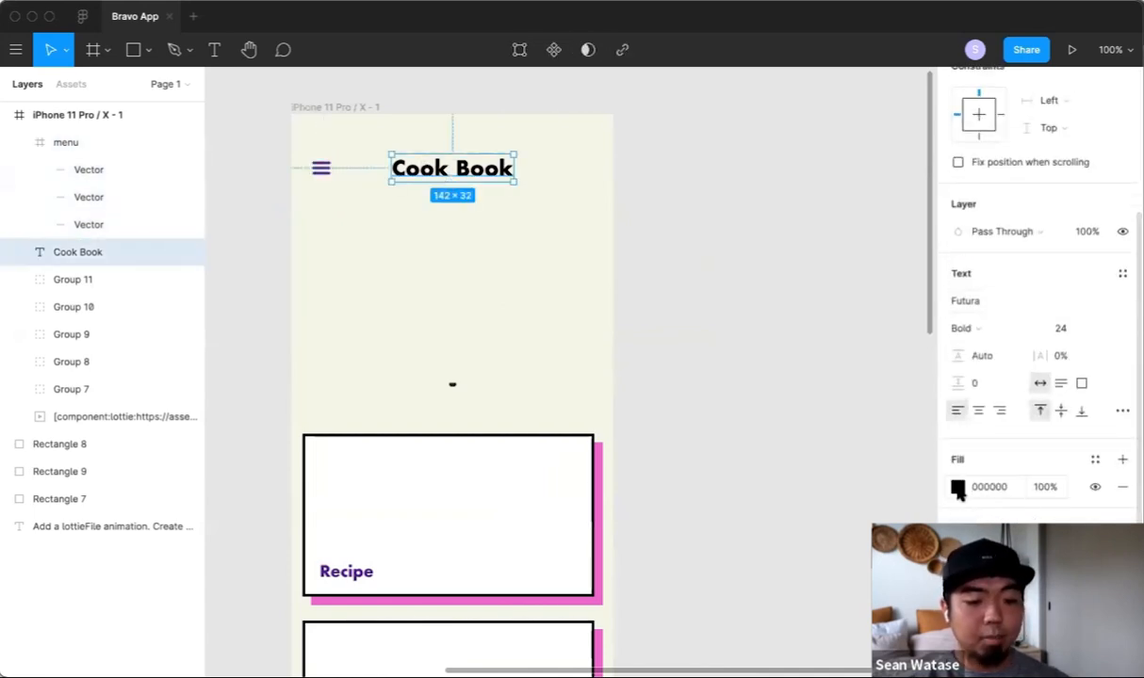
click(957, 486)
click(750, 594)
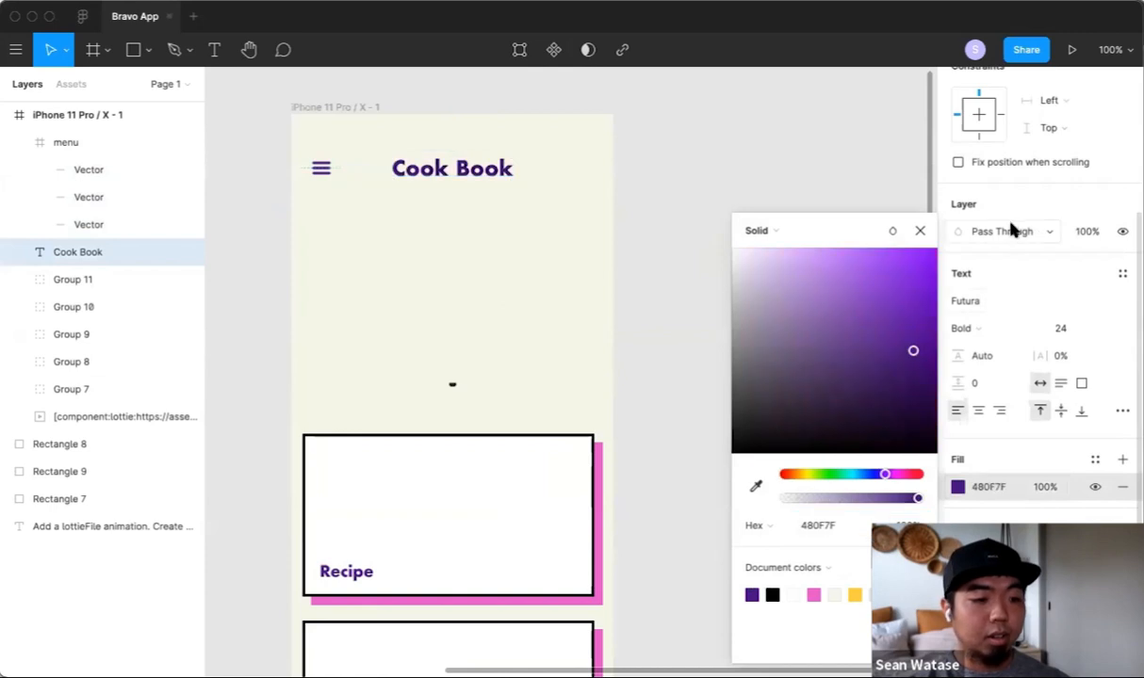
click(920, 230)
click(760, 273)
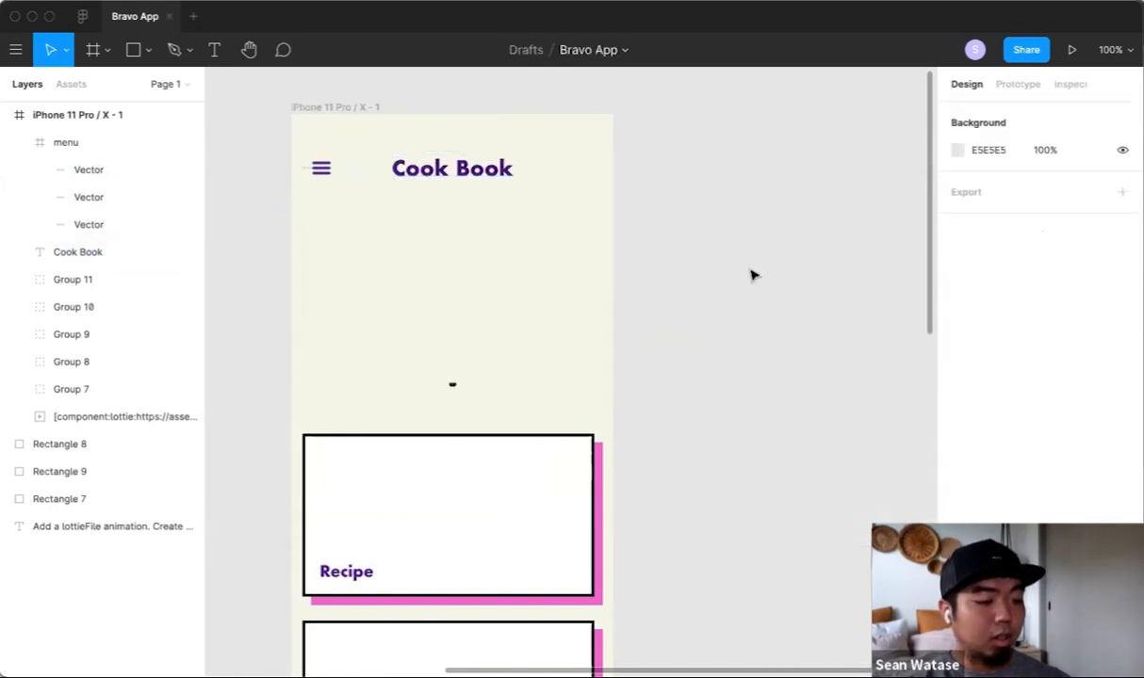
Step: Add a frame over the menu icon and Cook Book title, 375 × 100 at X 0, Y 0, spanning the screen's full width
drag(325, 267, 388, 296)
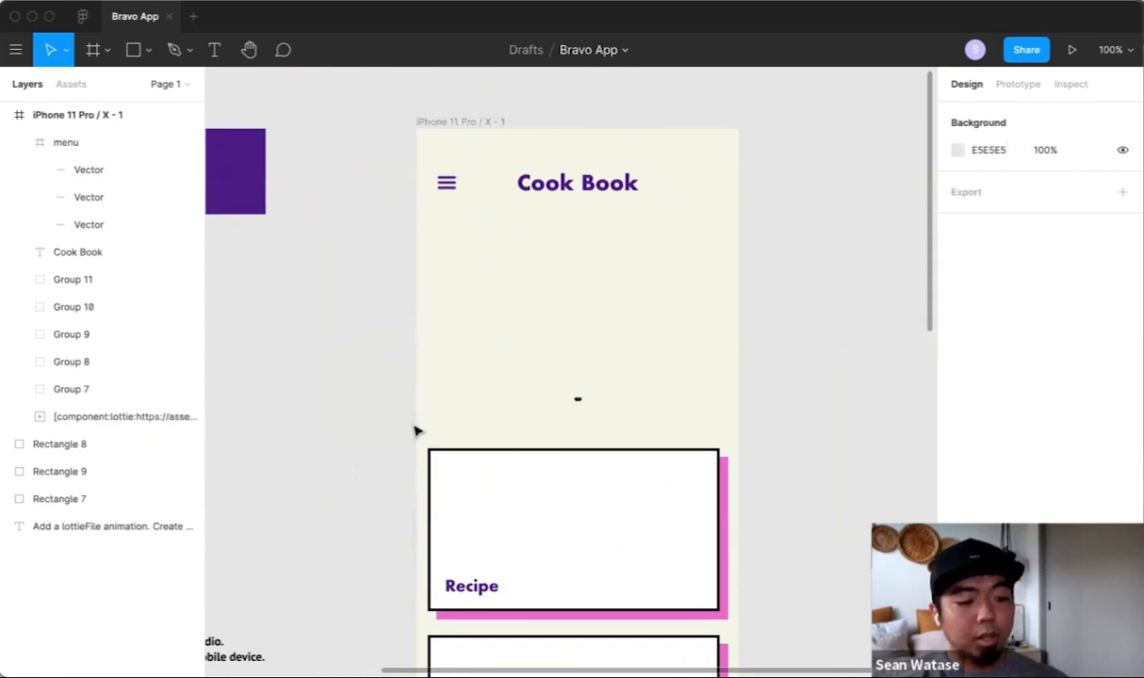
mouse_move(365, 420)
mouse_down()
mouse_move(418, 334)
mouse_move(575, 332)
mouse_move(424, 403)
mouse_move(367, 414)
mouse_up()
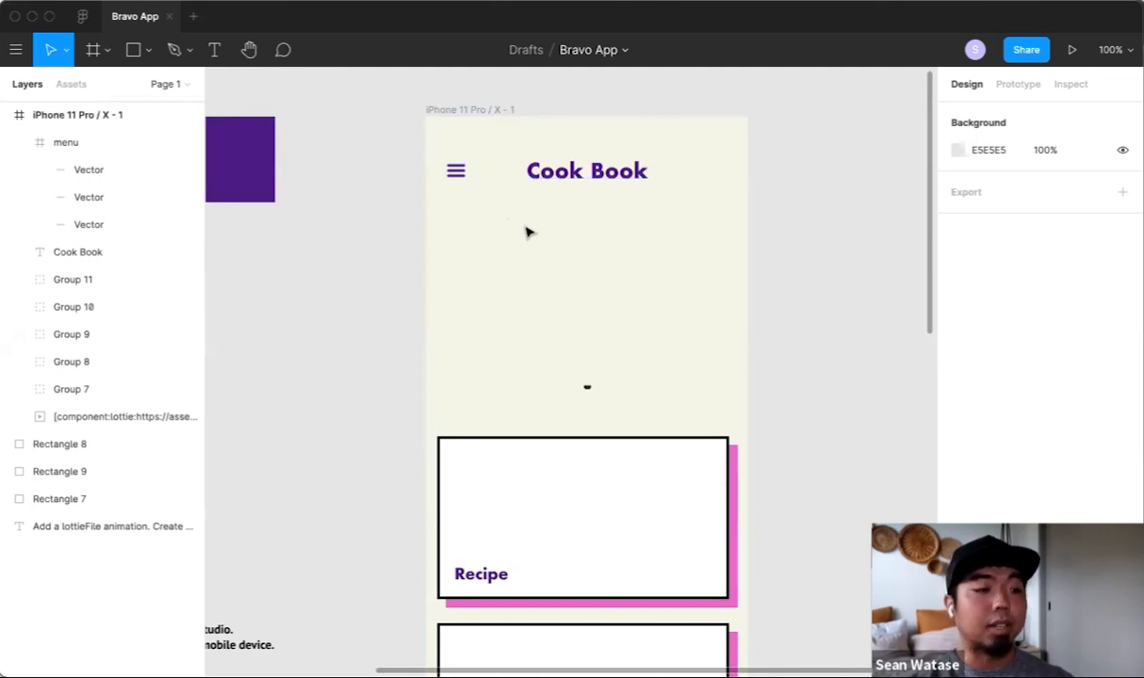
click(94, 50)
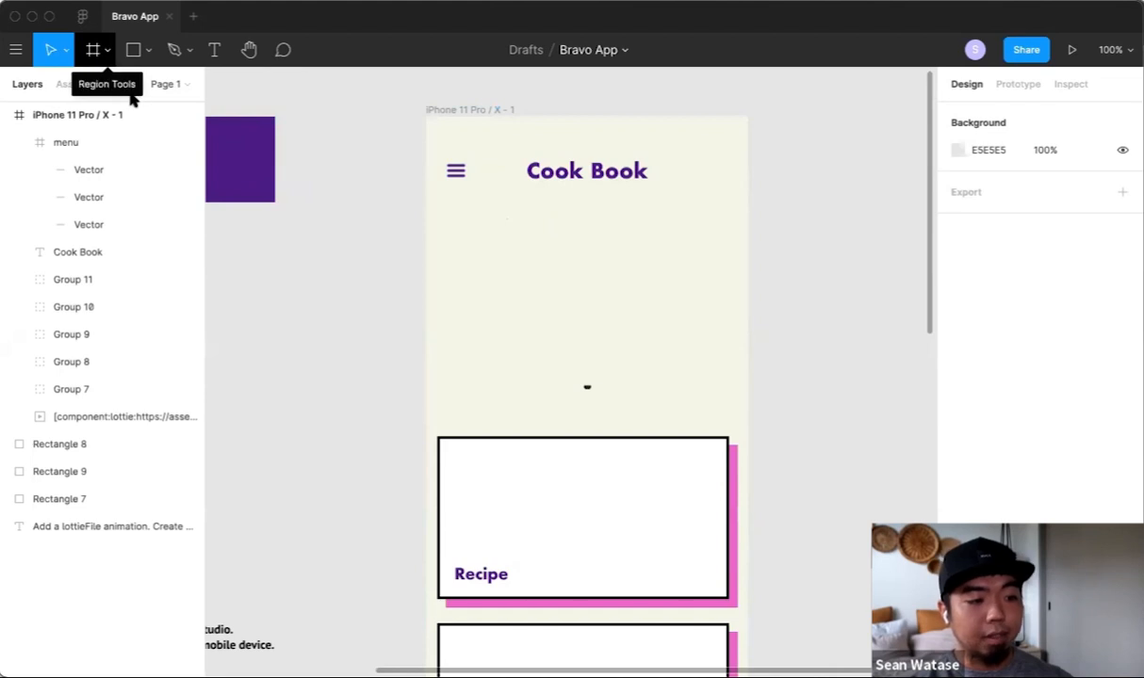
key(f)
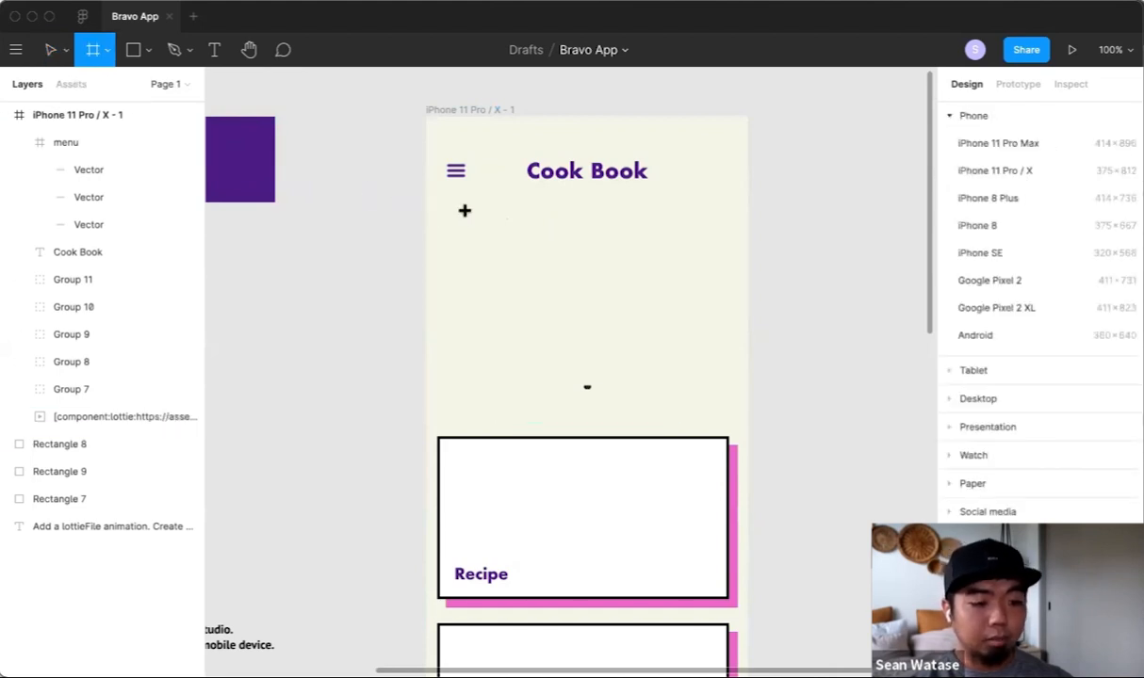
click(545, 226)
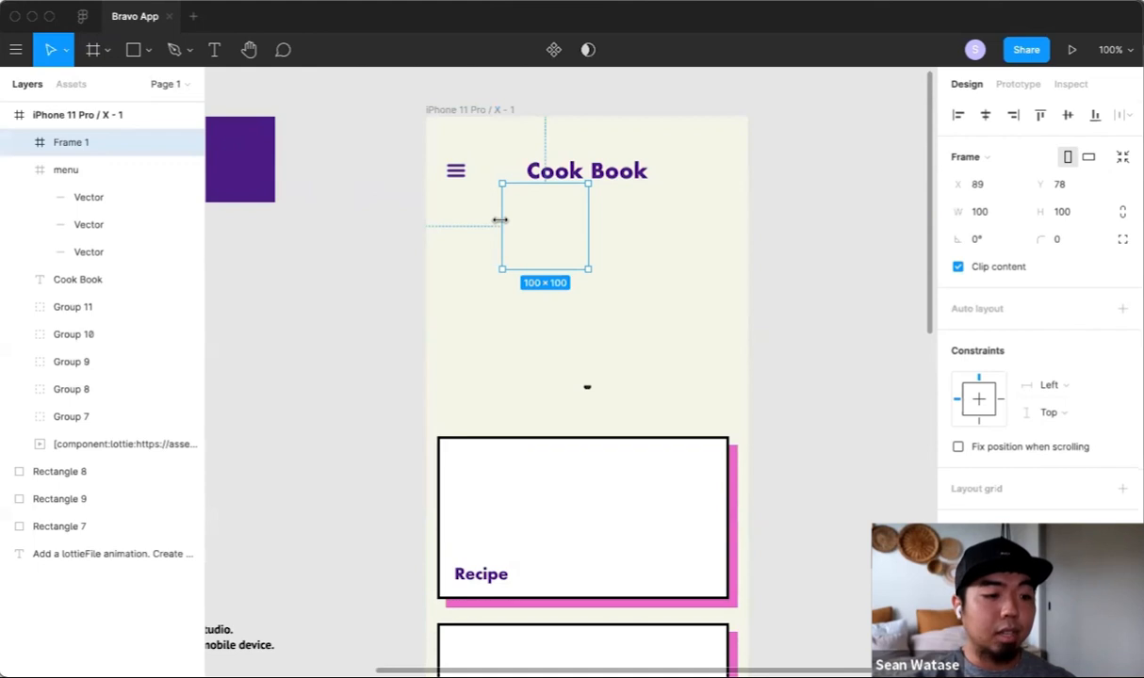
drag(502, 196, 426, 206)
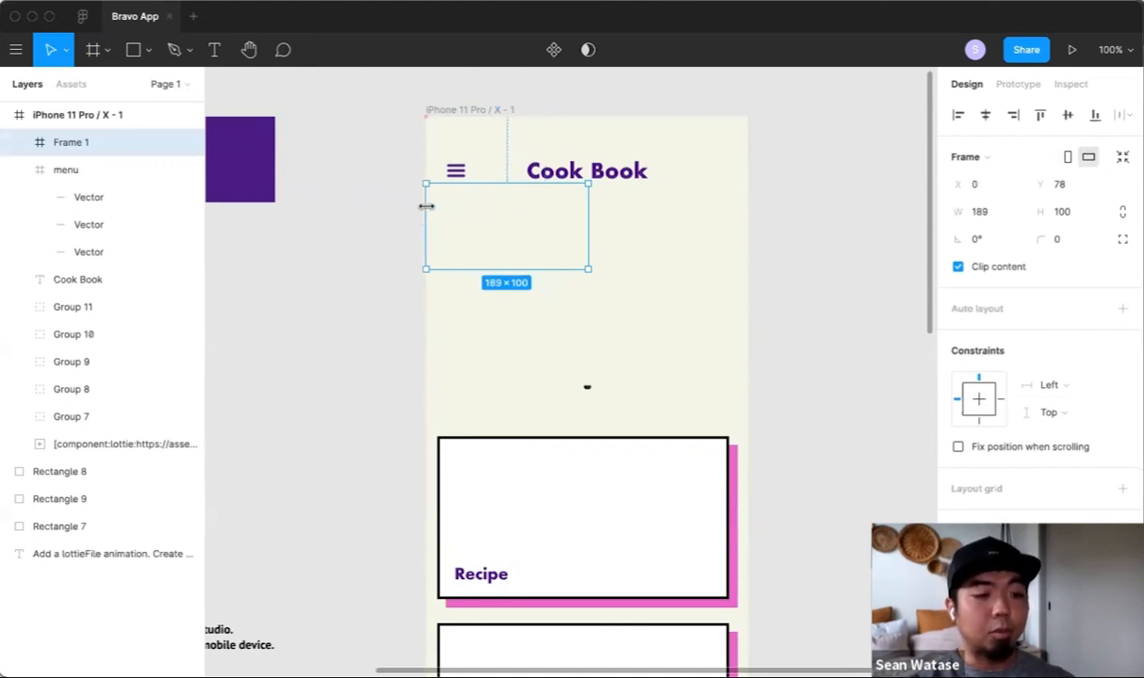
drag(589, 214, 747, 213)
drag(641, 167, 636, 116)
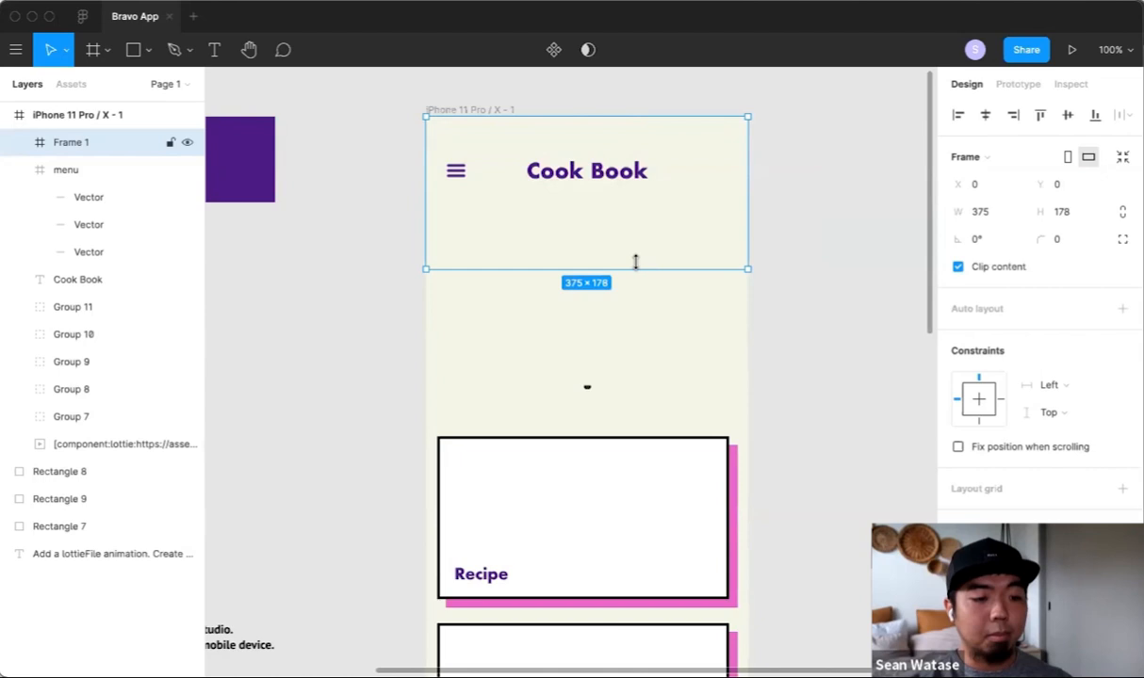
drag(635, 265, 635, 202)
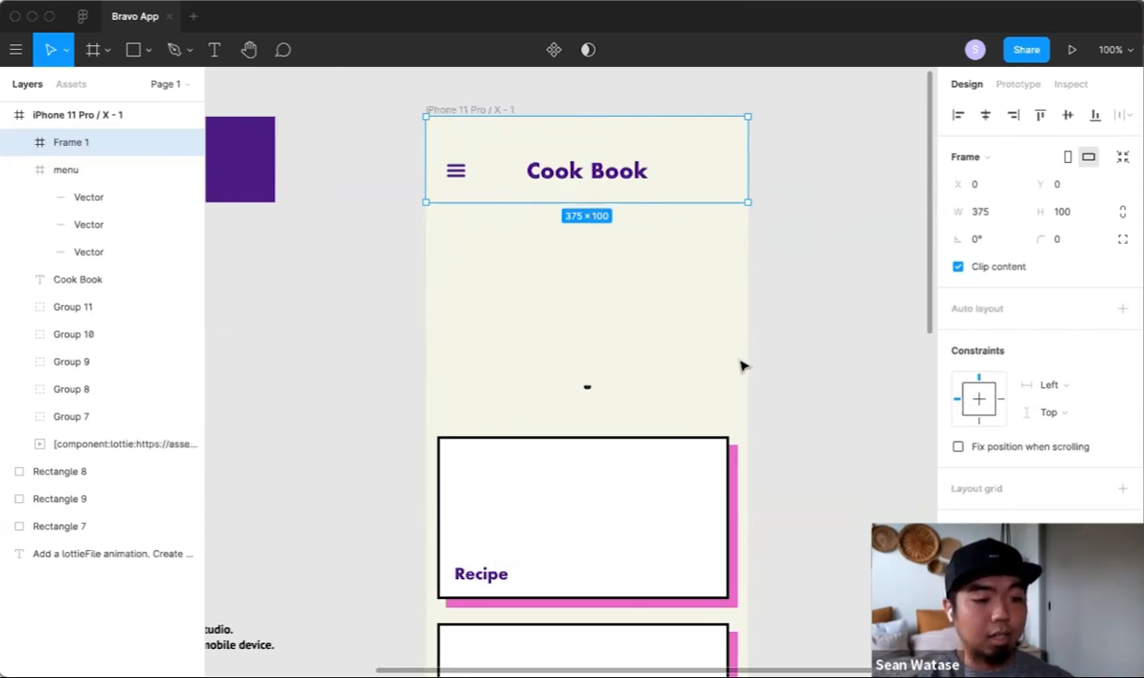
Step: Add a second full-width frame directly below the top bar frame, 375 × 255 at X 0, Y 100, and check that their edges meet
key(f)
click(476, 315)
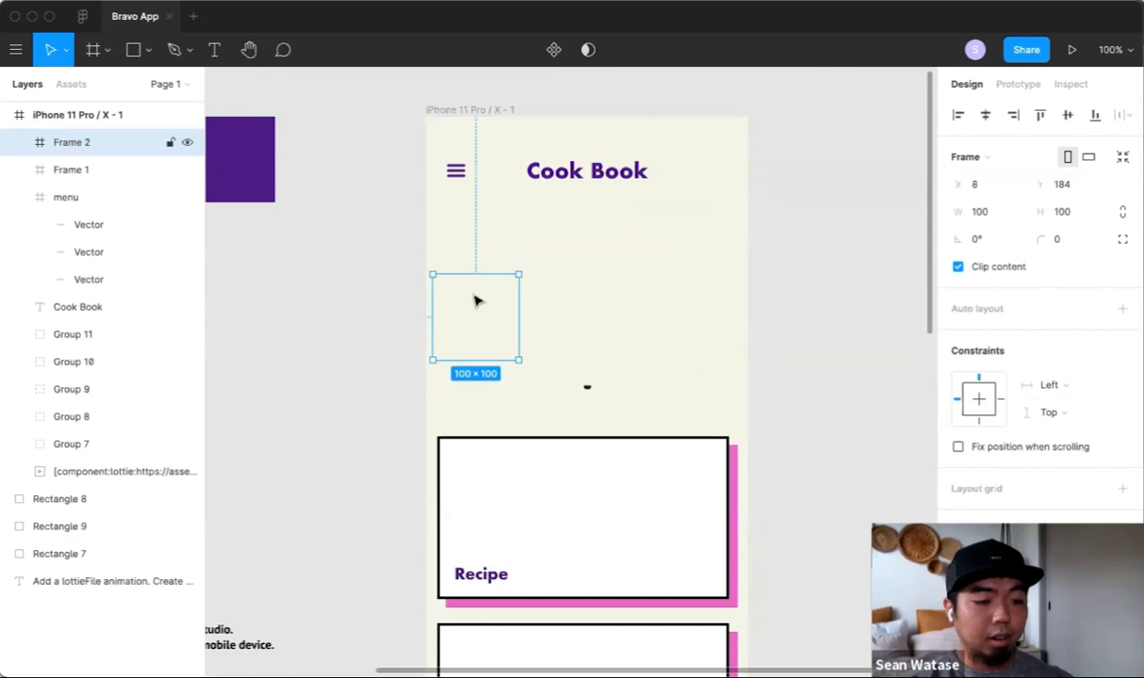
drag(424, 299, 421, 298)
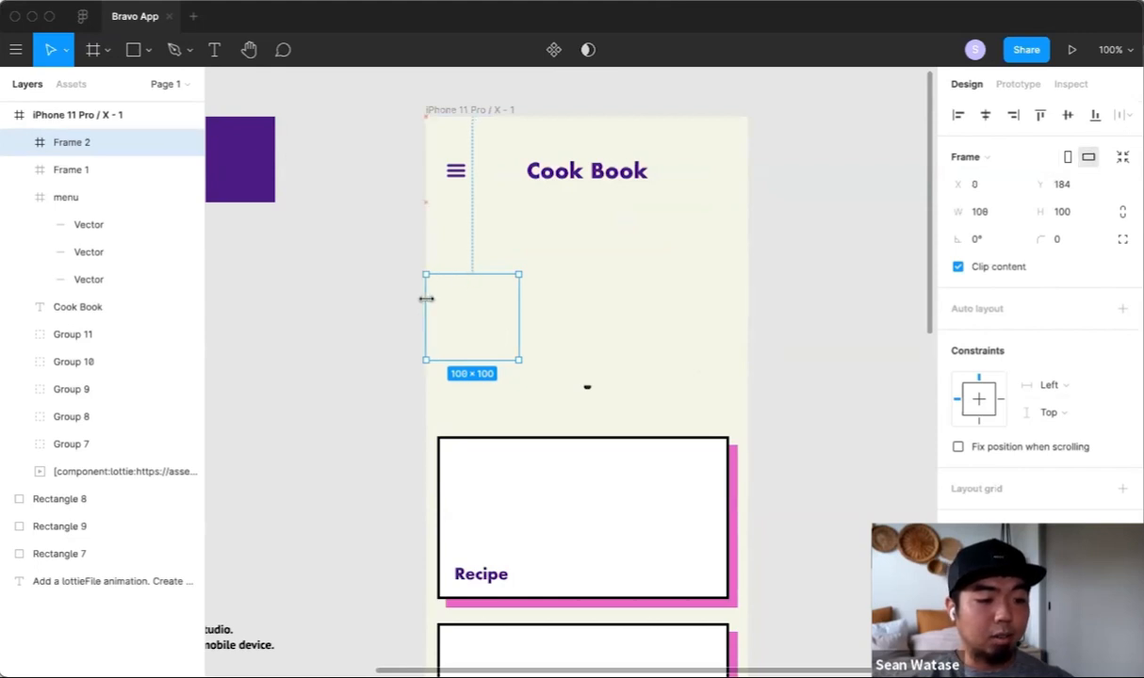
drag(517, 298, 745, 313)
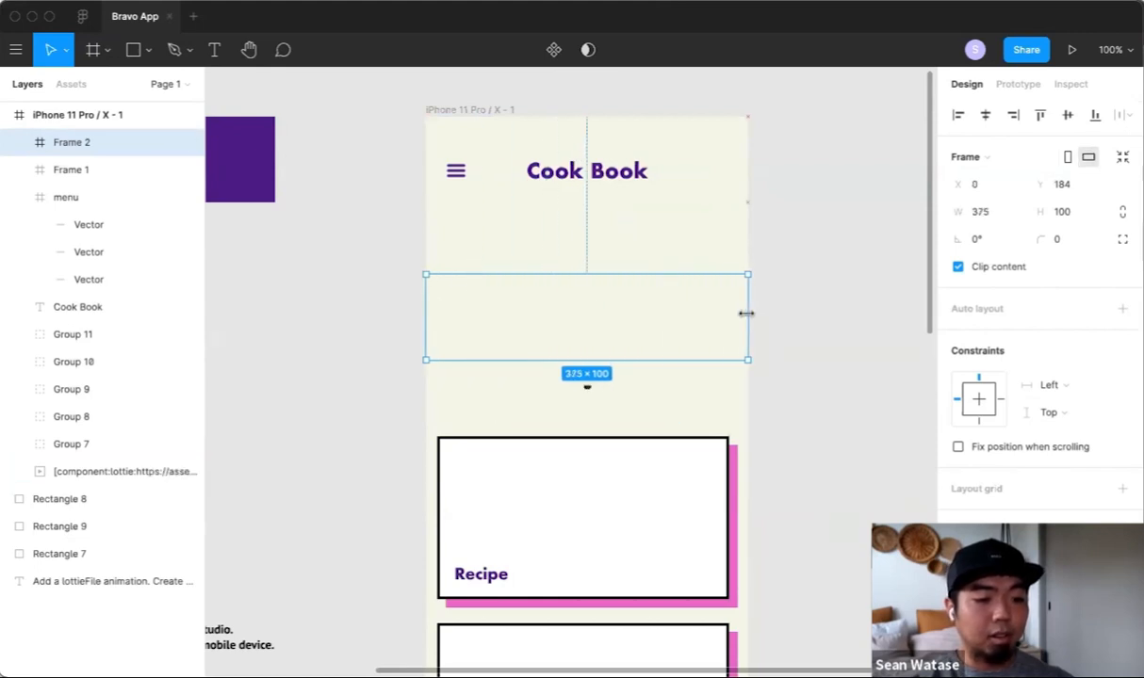
drag(656, 360, 656, 420)
drag(654, 274, 650, 202)
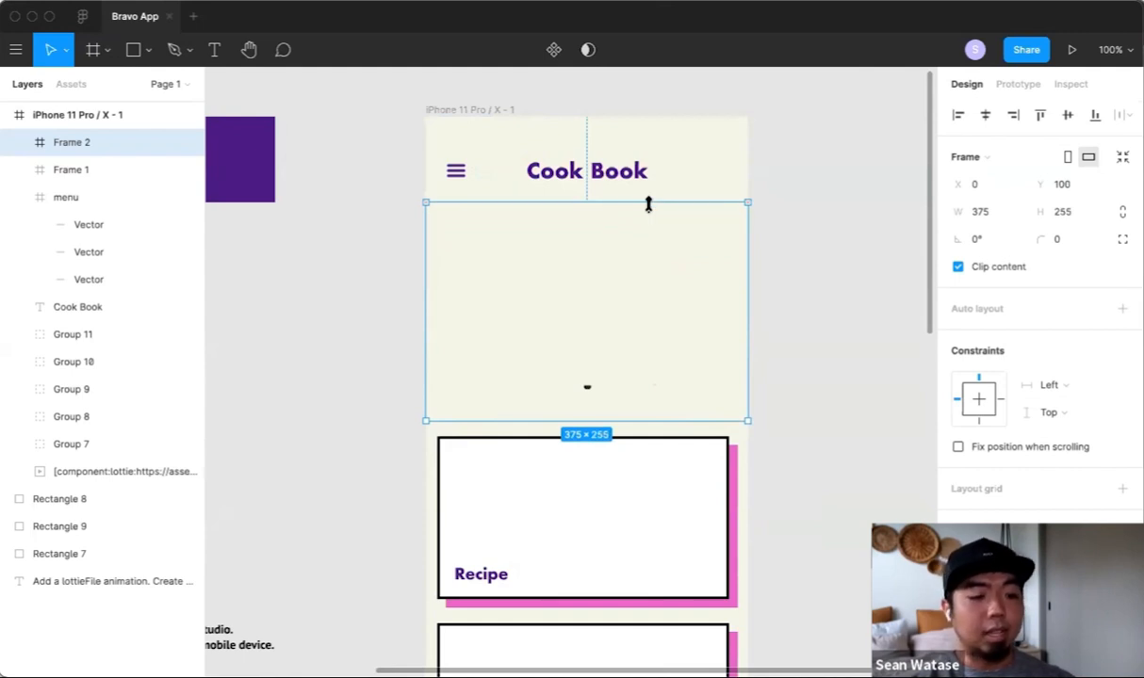
key(z)
drag(400, 175, 778, 267)
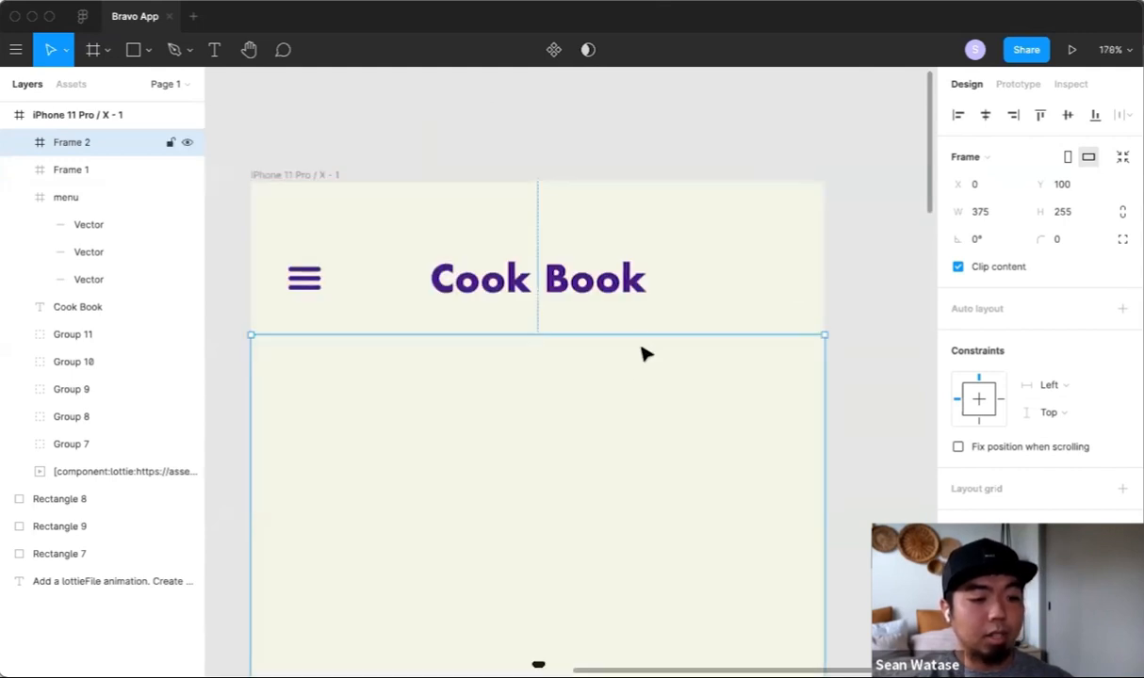
mouse_move(644, 341)
mouse_down()
mouse_move(646, 358)
mouse_move(647, 337)
mouse_up()
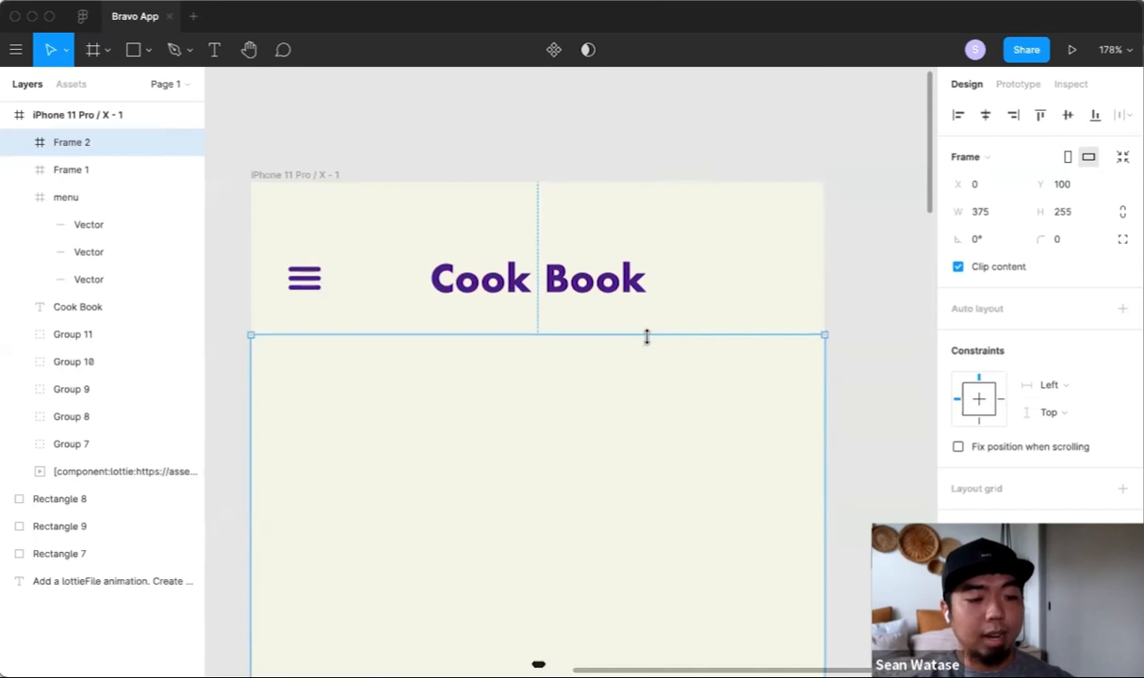
drag(647, 337, 646, 338)
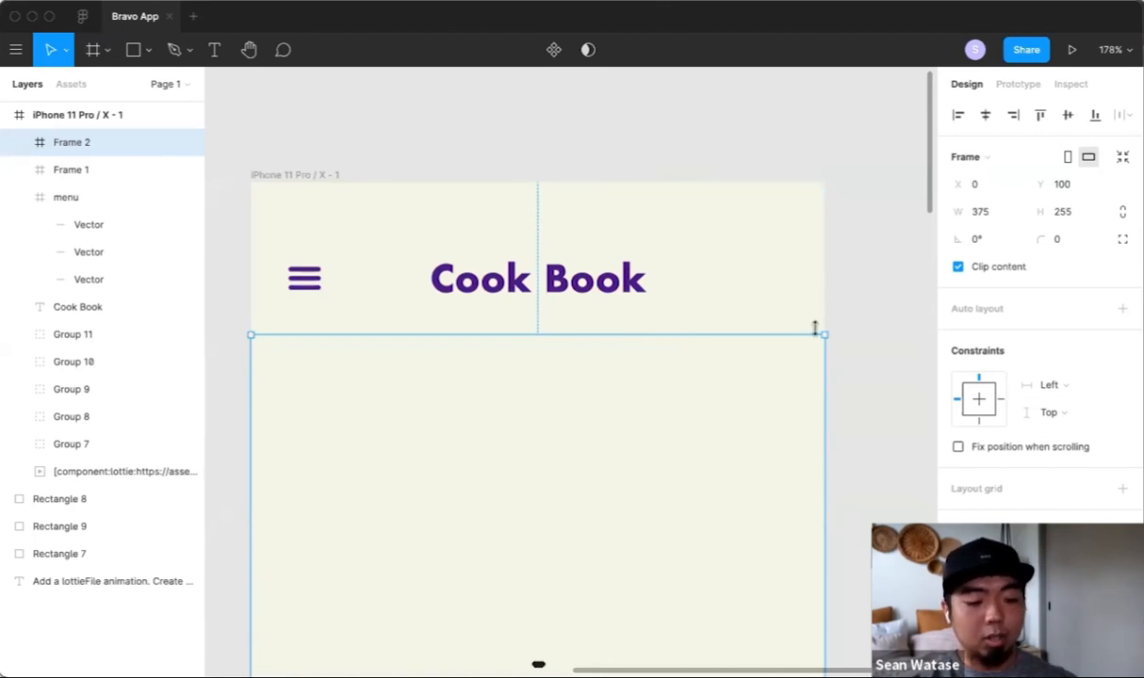
key(shift+0)
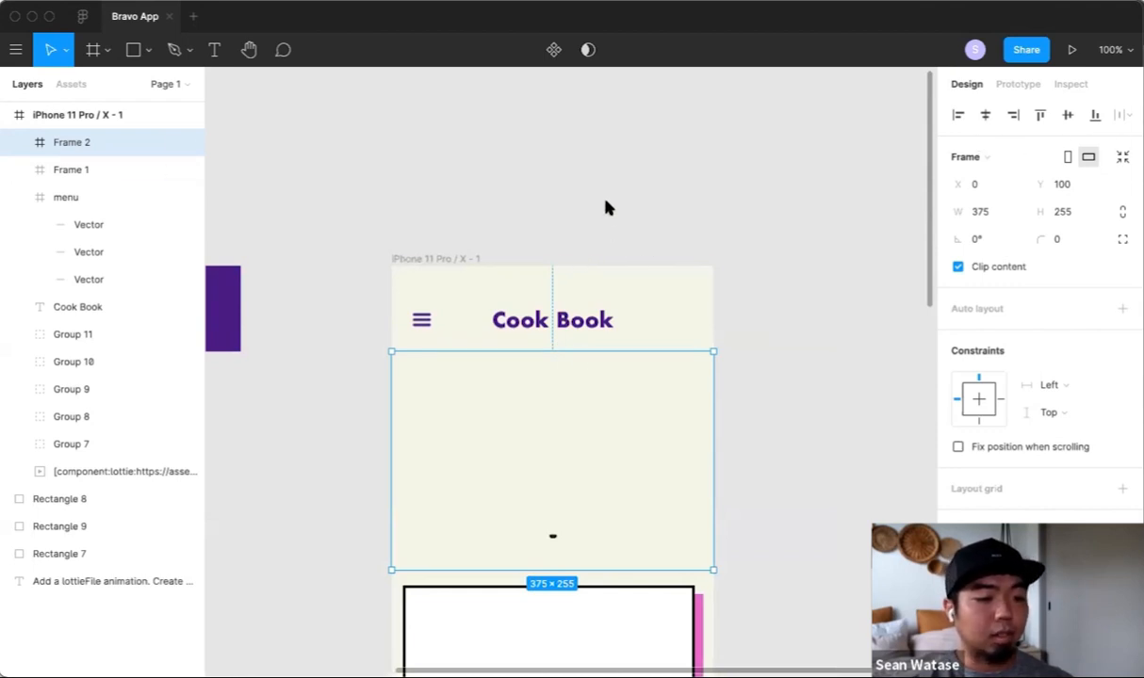
Step: Look over the recipe card list from the top bar down to the end of the iPhone frame
click(796, 254)
drag(786, 357, 799, 207)
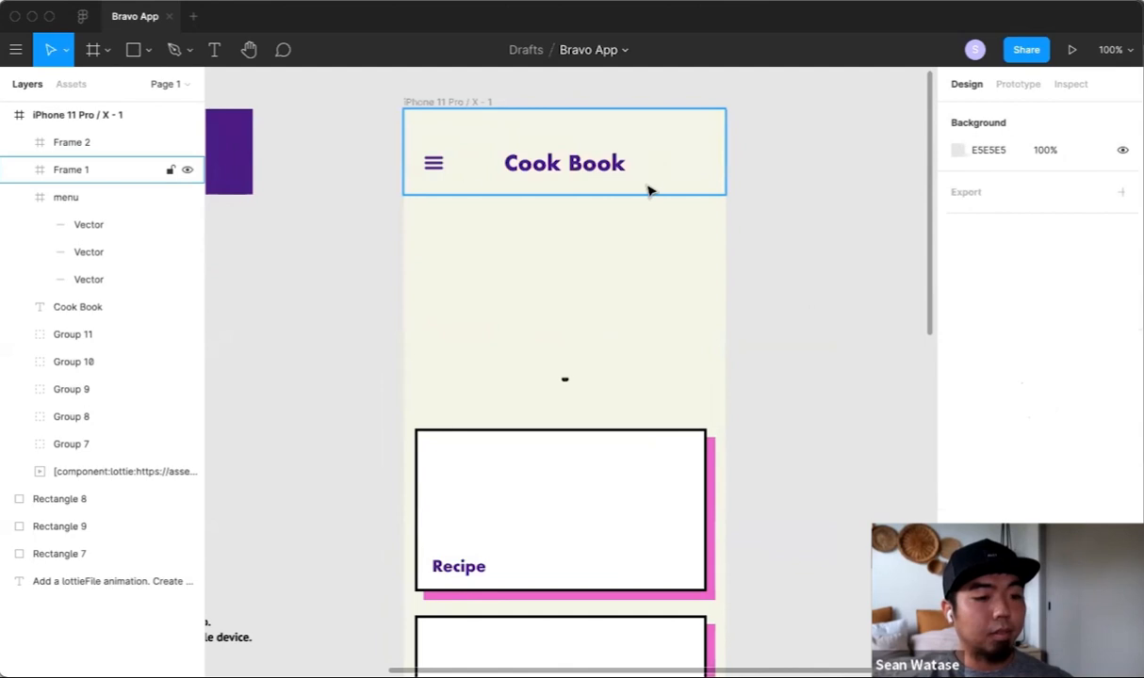
scroll(539, 316, down, 2)
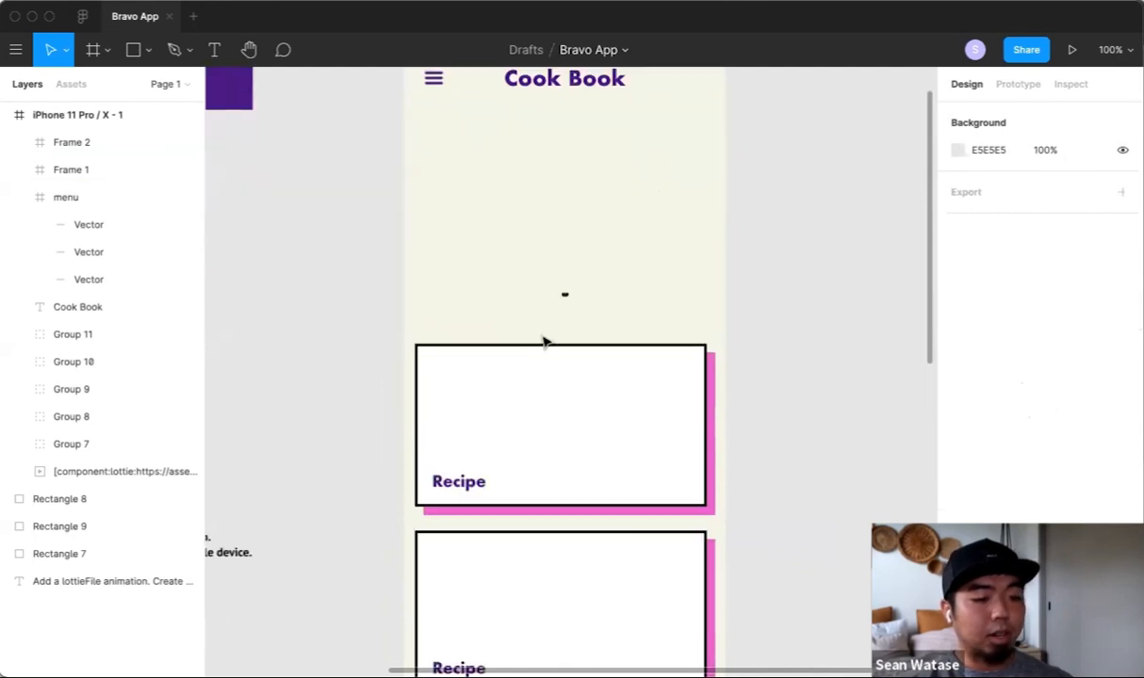
scroll(587, 356, down, 5)
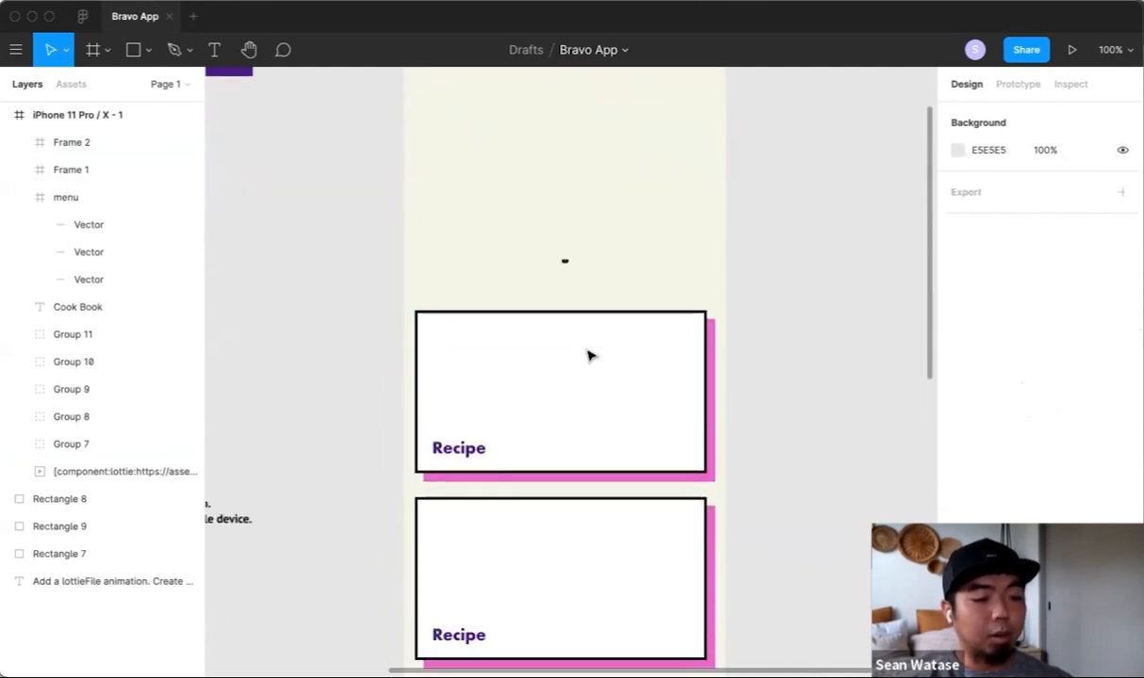
ctrl+scroll(570, 363, down, 3)
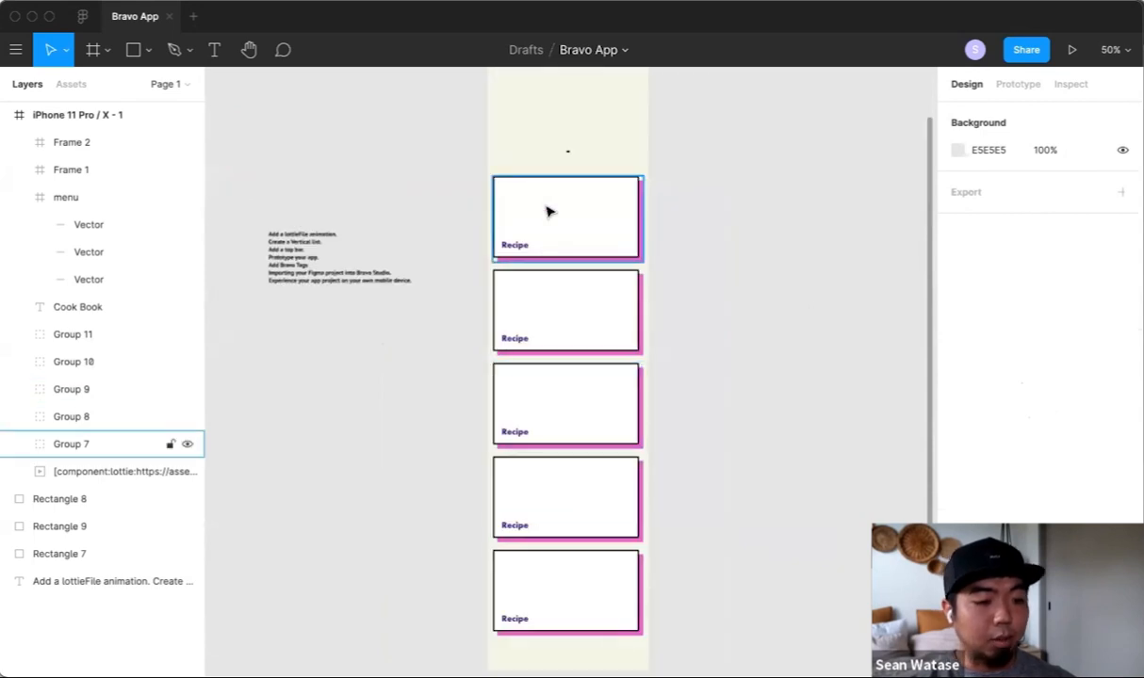
scroll(549, 209, up, 1)
scroll(546, 406, down, 4)
key(r)
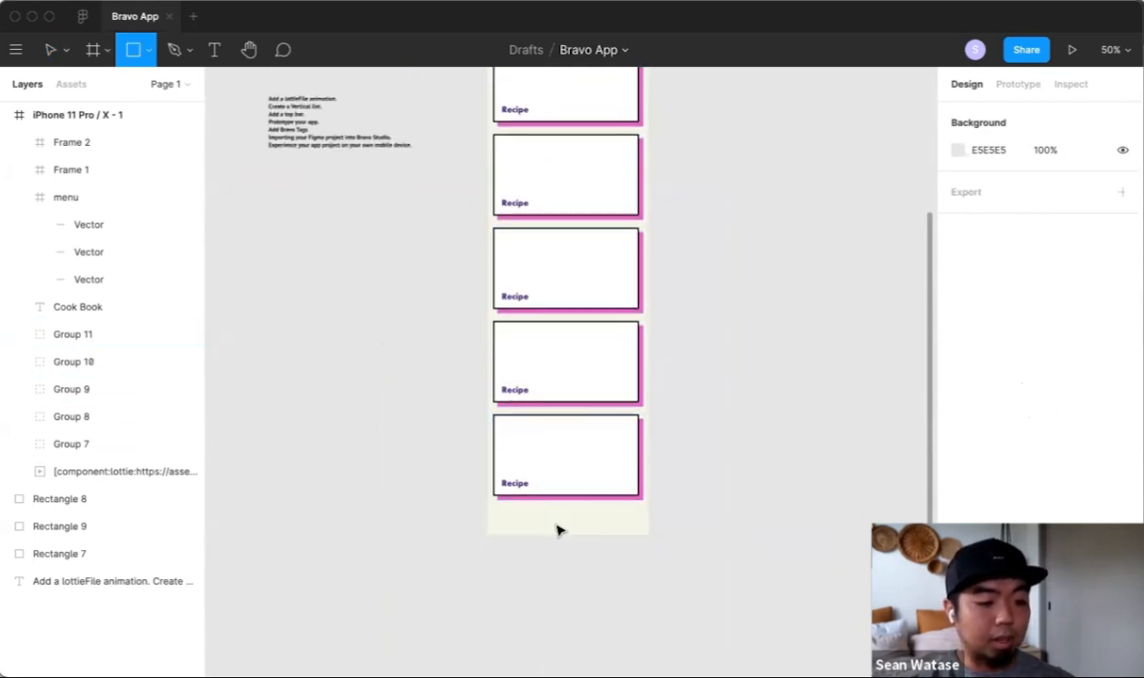
click(521, 493)
key(BackSpace)
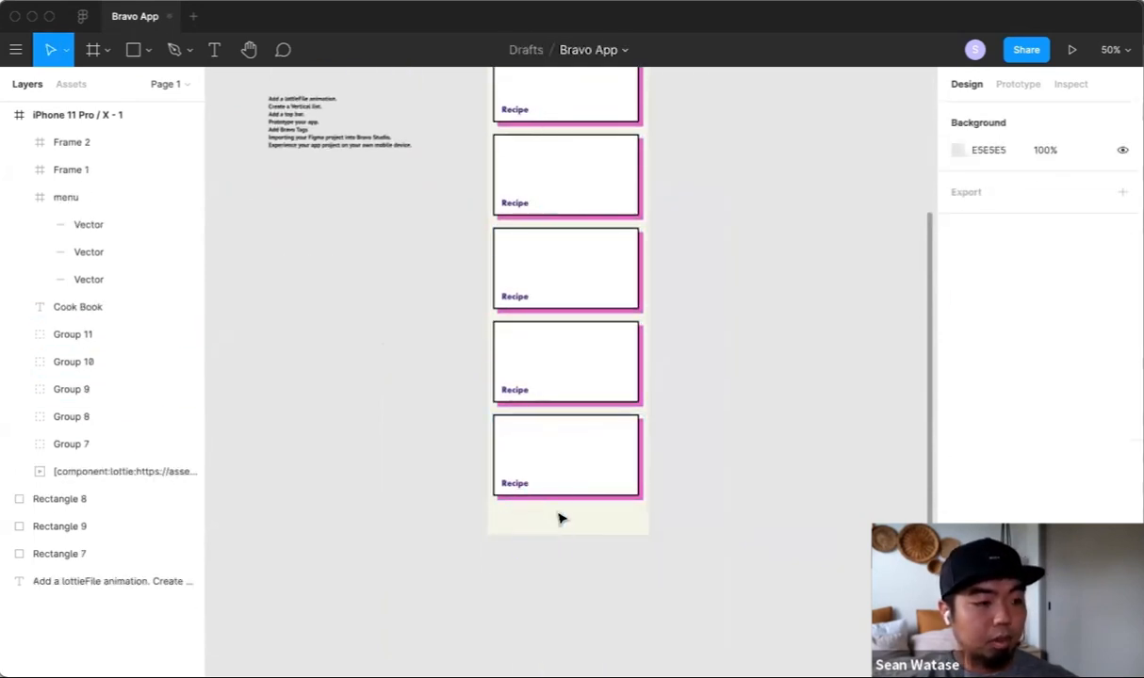
Step: Add a third full-width frame around the recipe card list, 375 × 1171 at X 0, Y 355, directly below the animation frame
key(f)
click(557, 518)
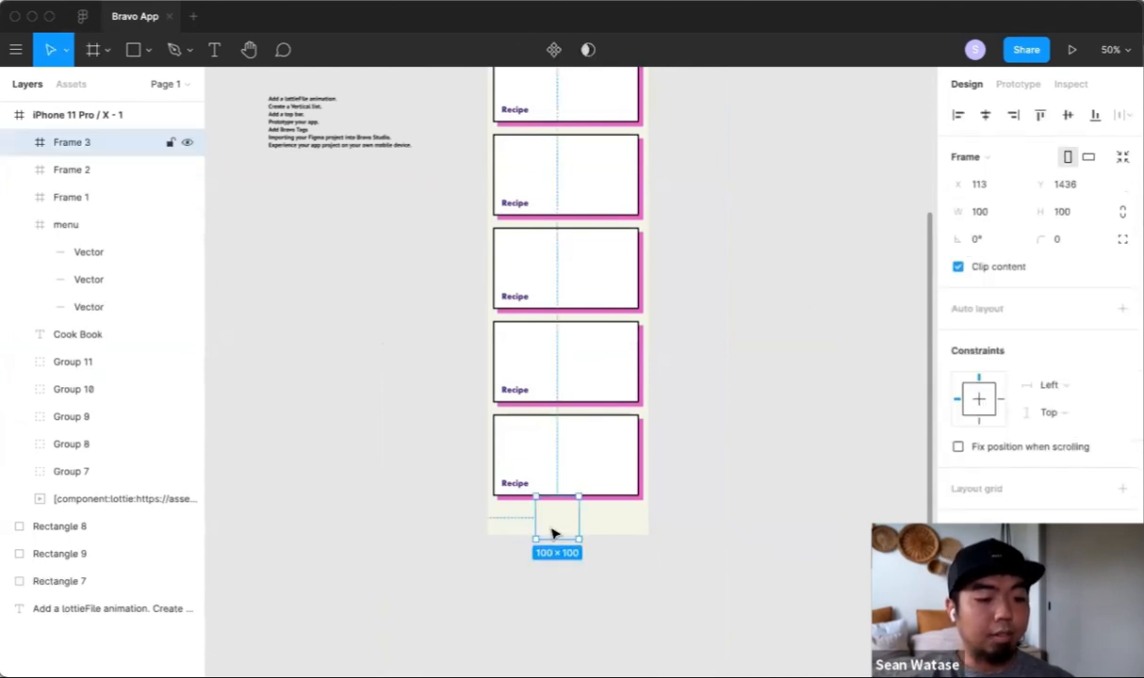
drag(535, 518, 486, 521)
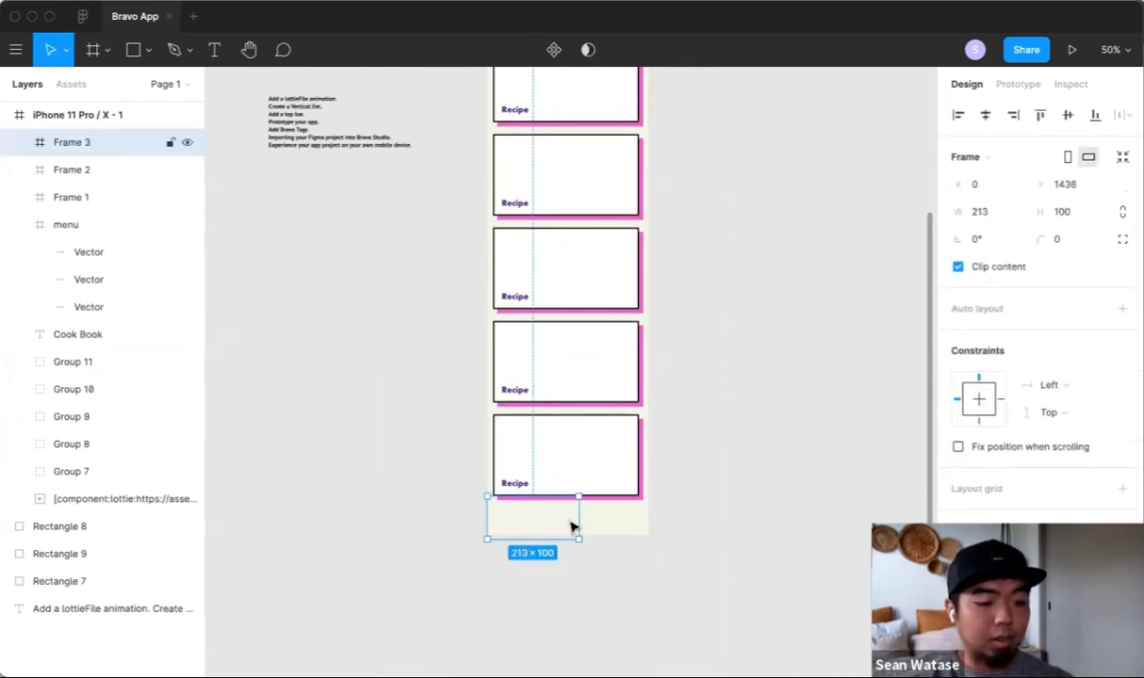
drag(578, 518, 585, 271)
scroll(585, 316, up, 5)
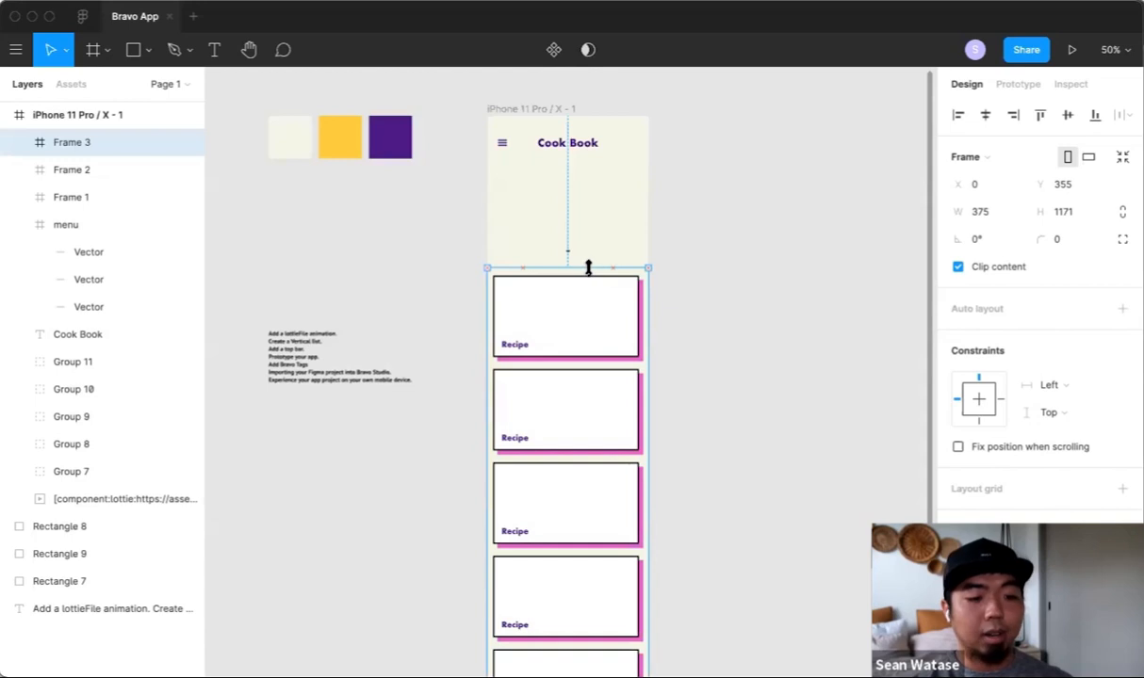
click(700, 273)
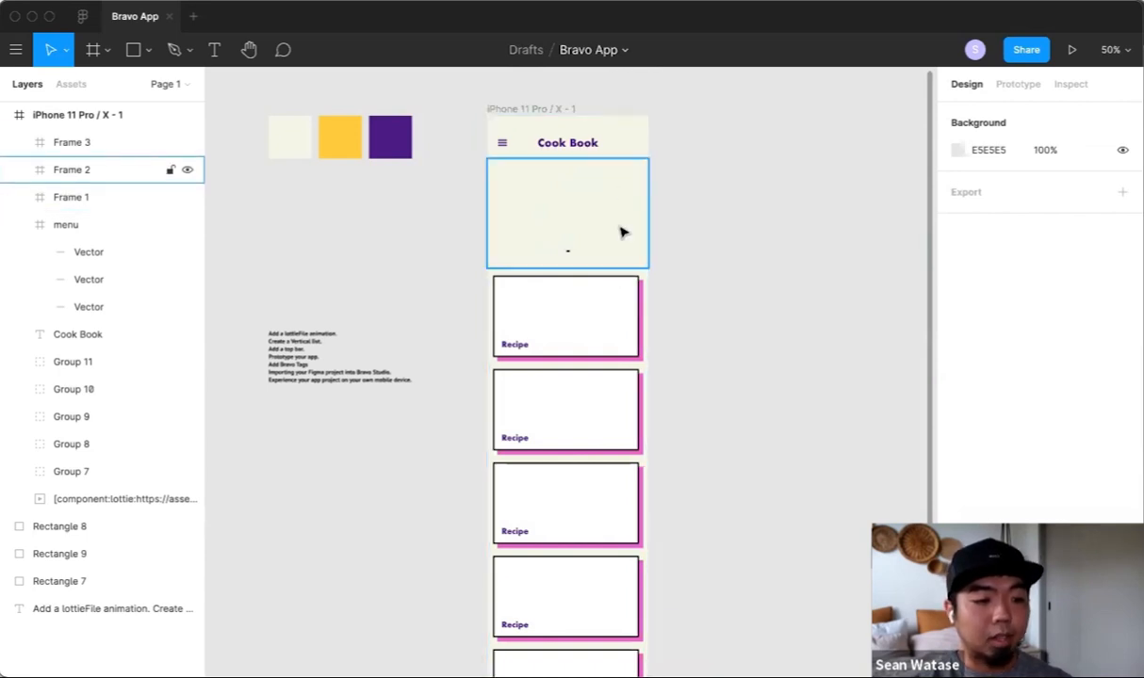
Step: Rename the frame over the menu icon and Cook Book title as Top Bar [container]
click(77, 200)
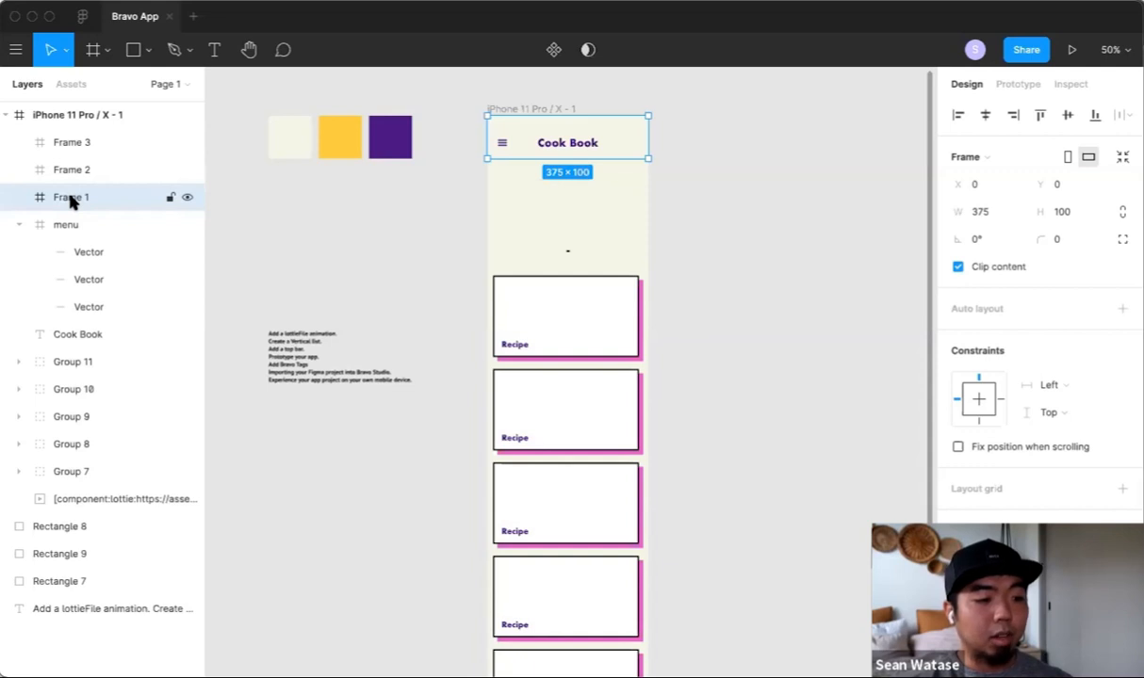
double_click(71, 201)
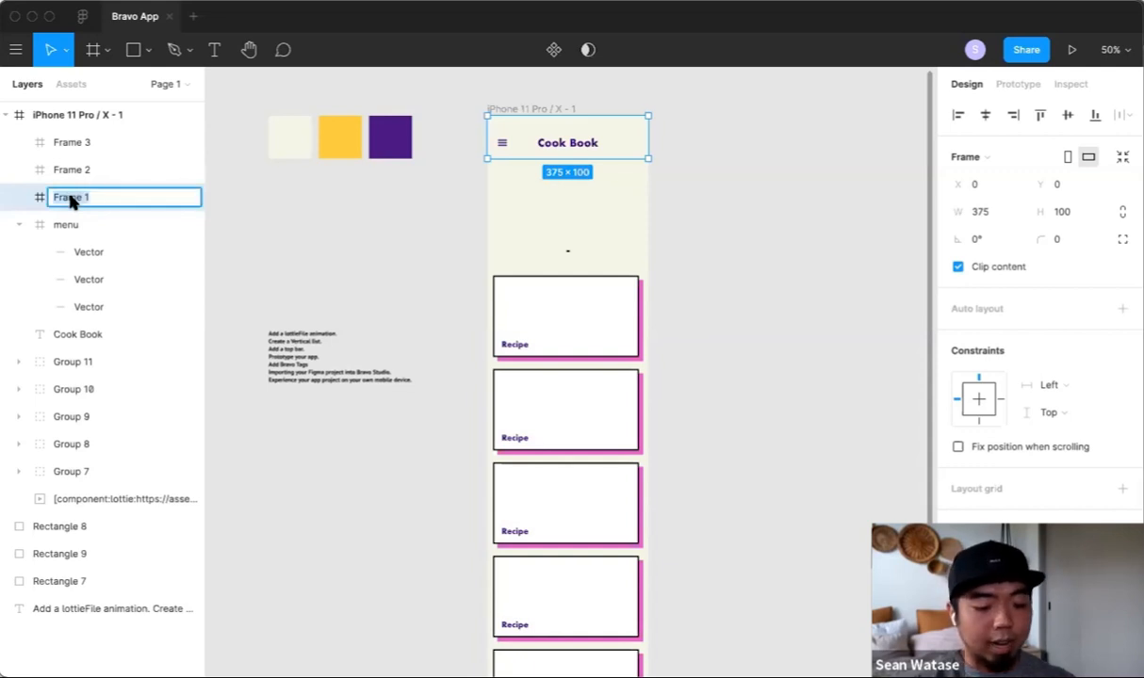
text(Top Bar [)
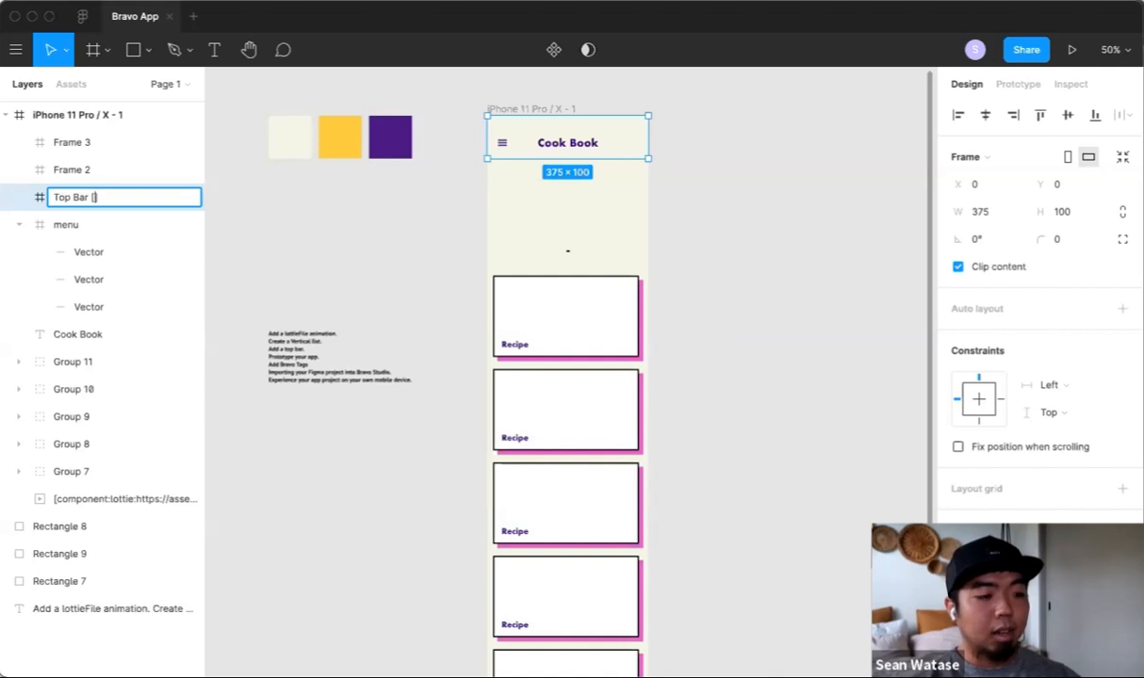
text(container)
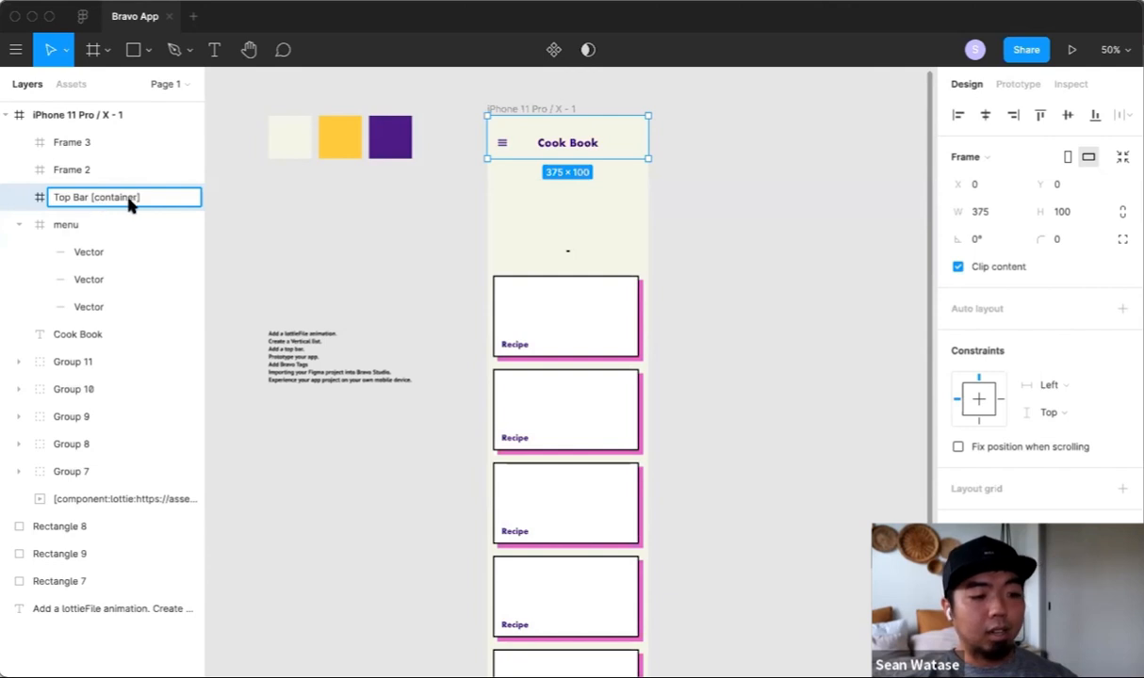
Step: Rename the frame over the animation area as LottieFile [container]
click(70, 174)
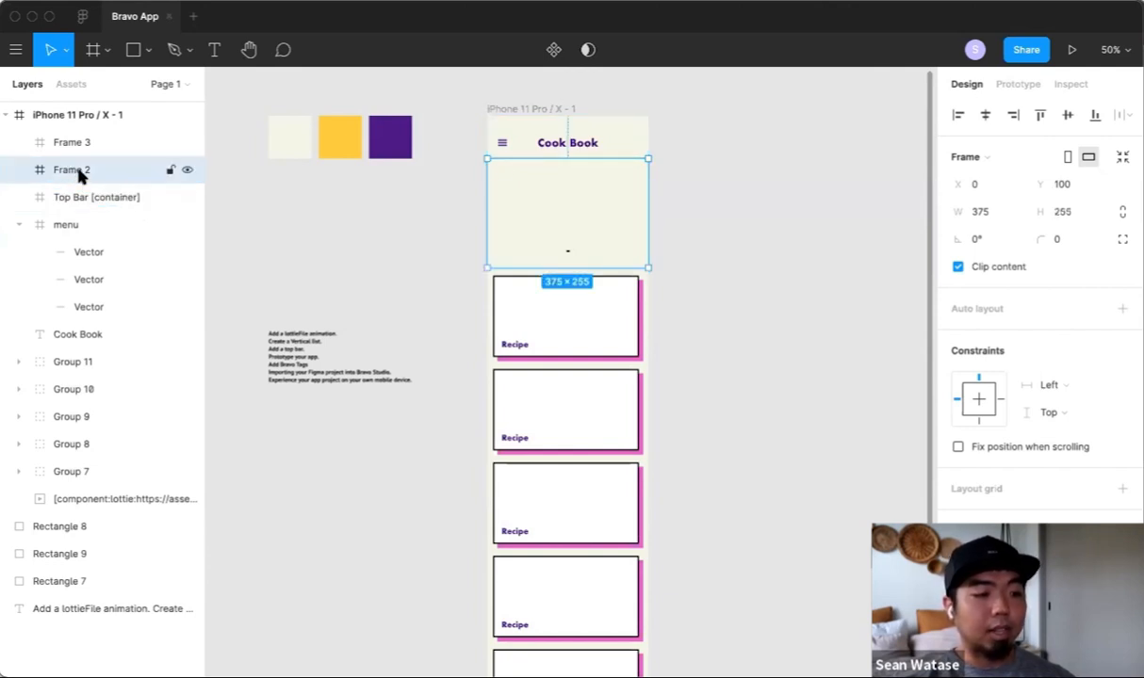
double_click(78, 172)
text(LottieFile)
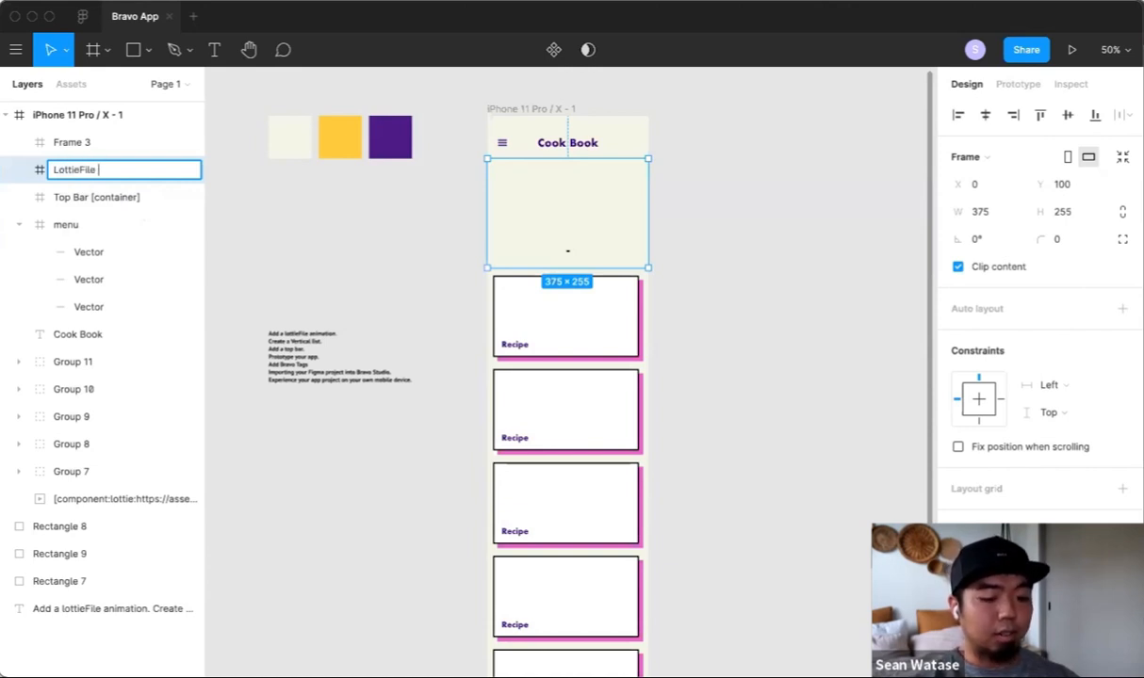
text( [container])
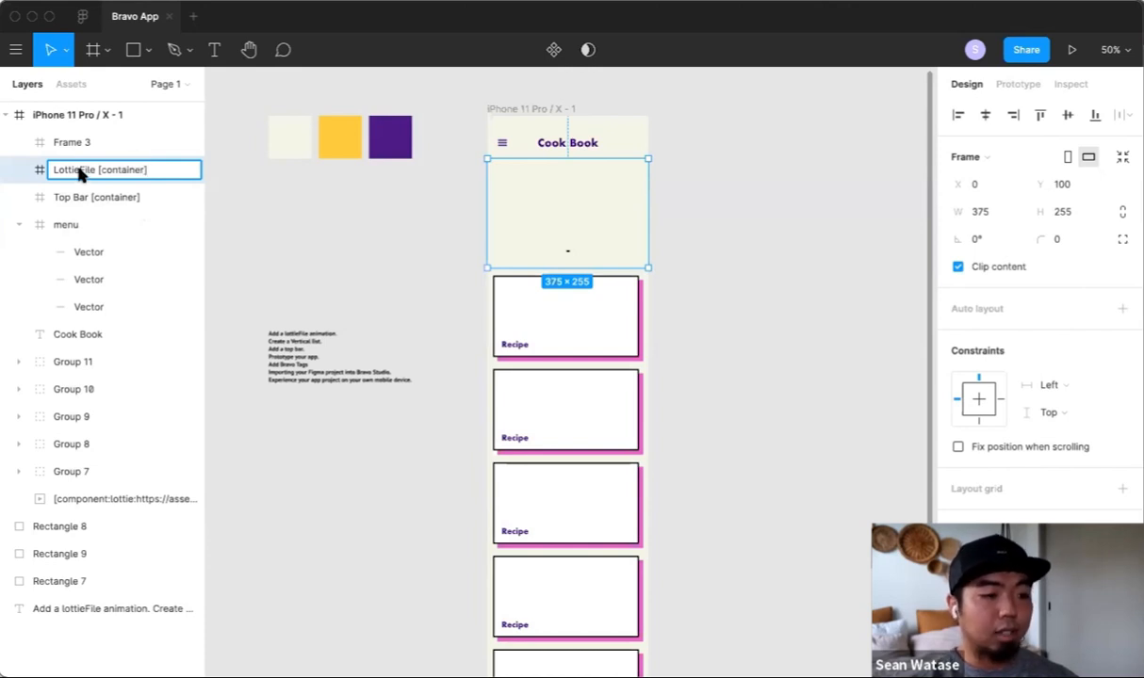
Step: Rename the frame around the recipe cards as Recipes [container]
click(103, 141)
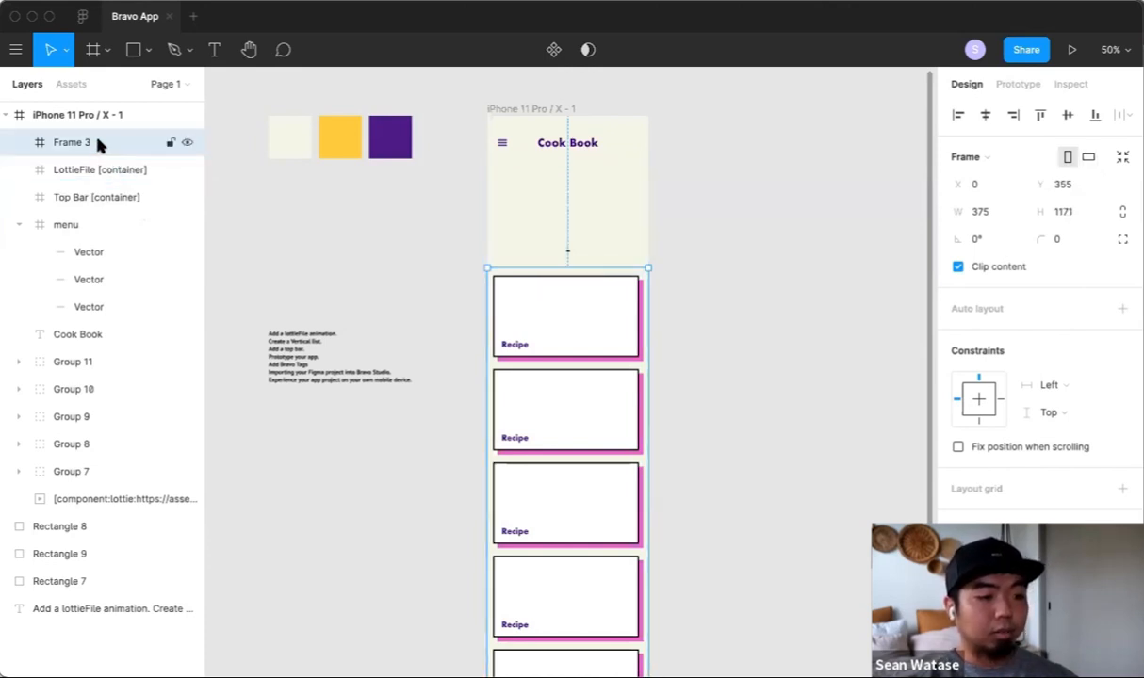
double_click(85, 142)
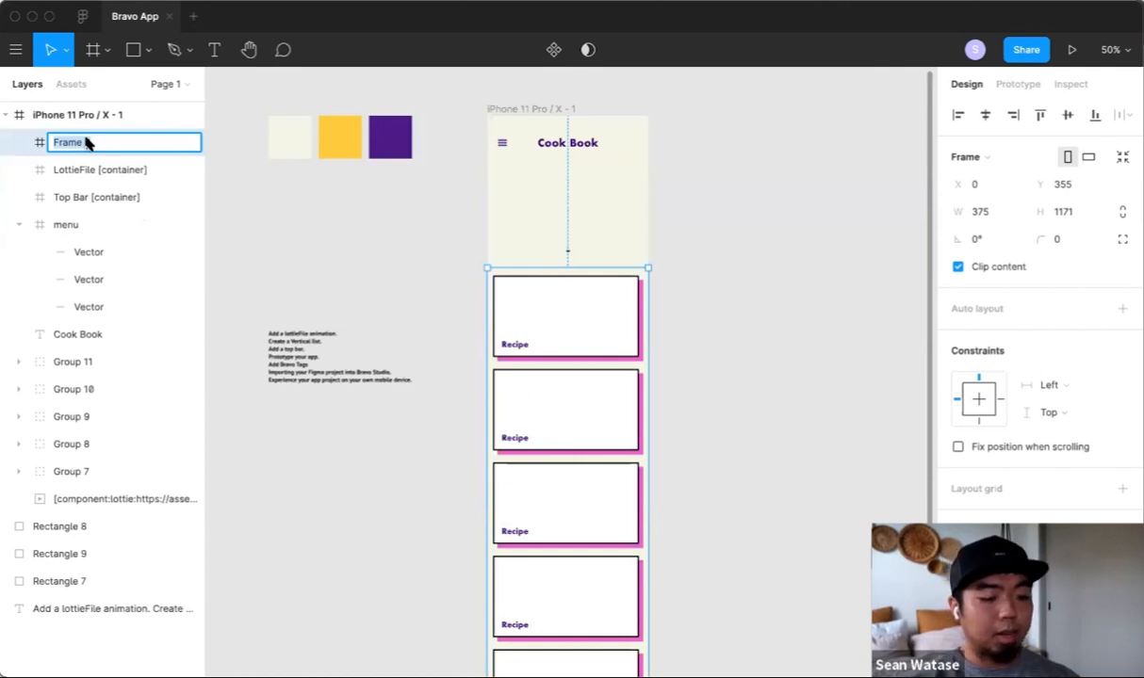
text(Recipe)
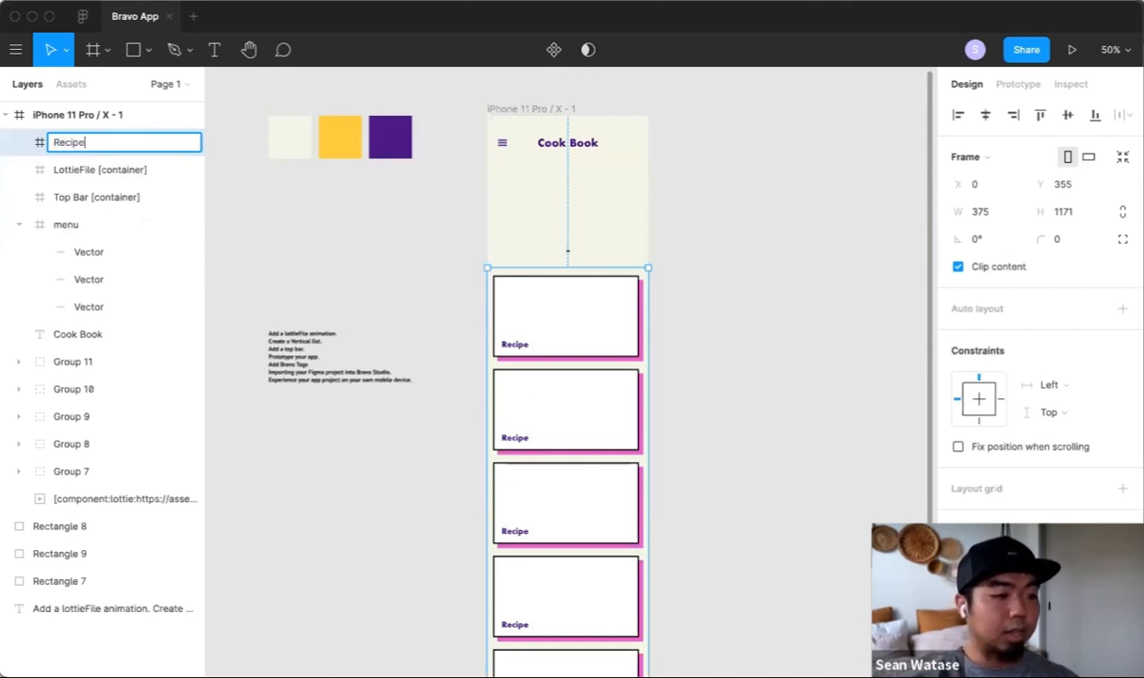
text(s [container)
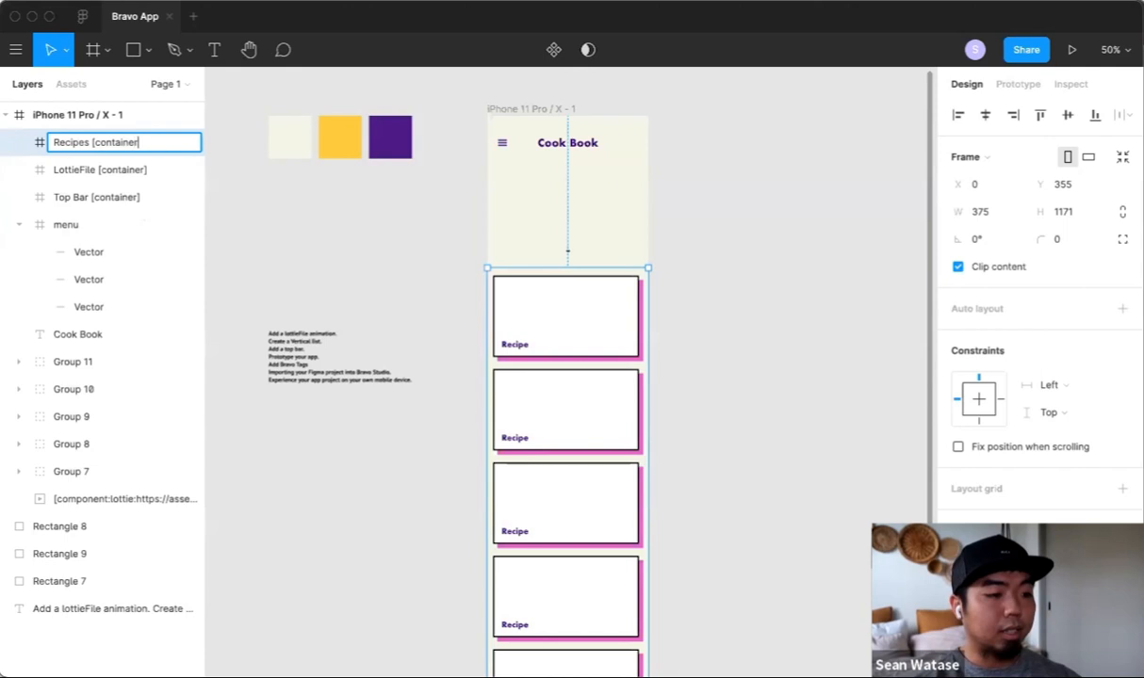
key(Return)
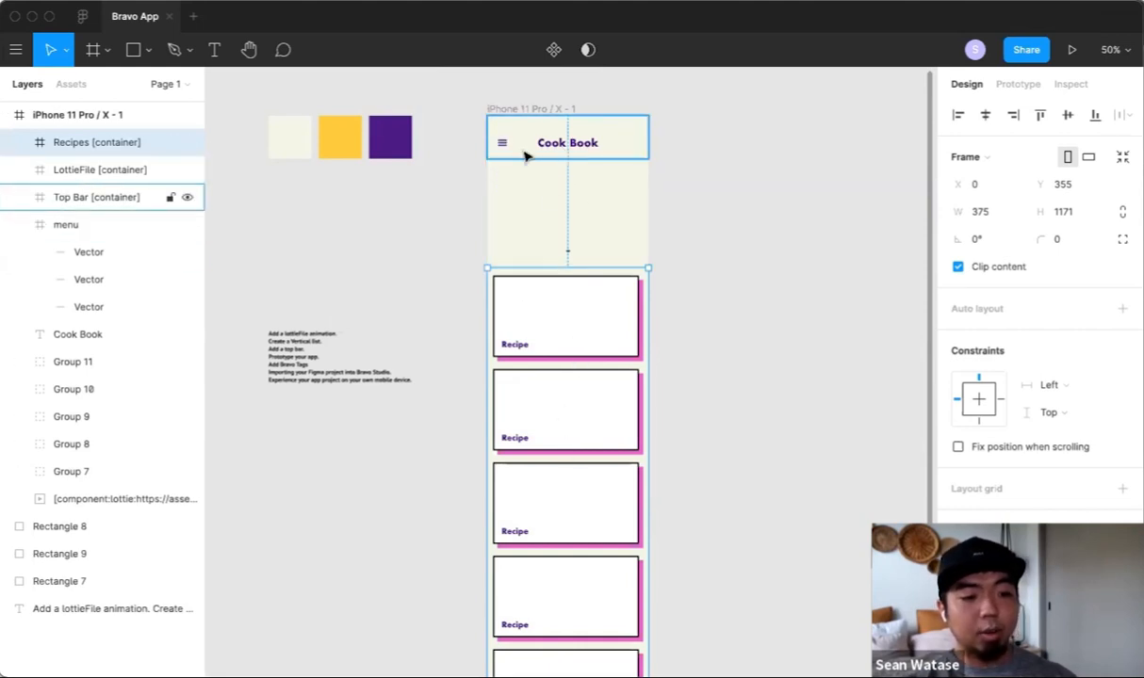
Step: Move the Lottie component layer into the LottieFile [container] frame and collapse that frame's layers
click(18, 224)
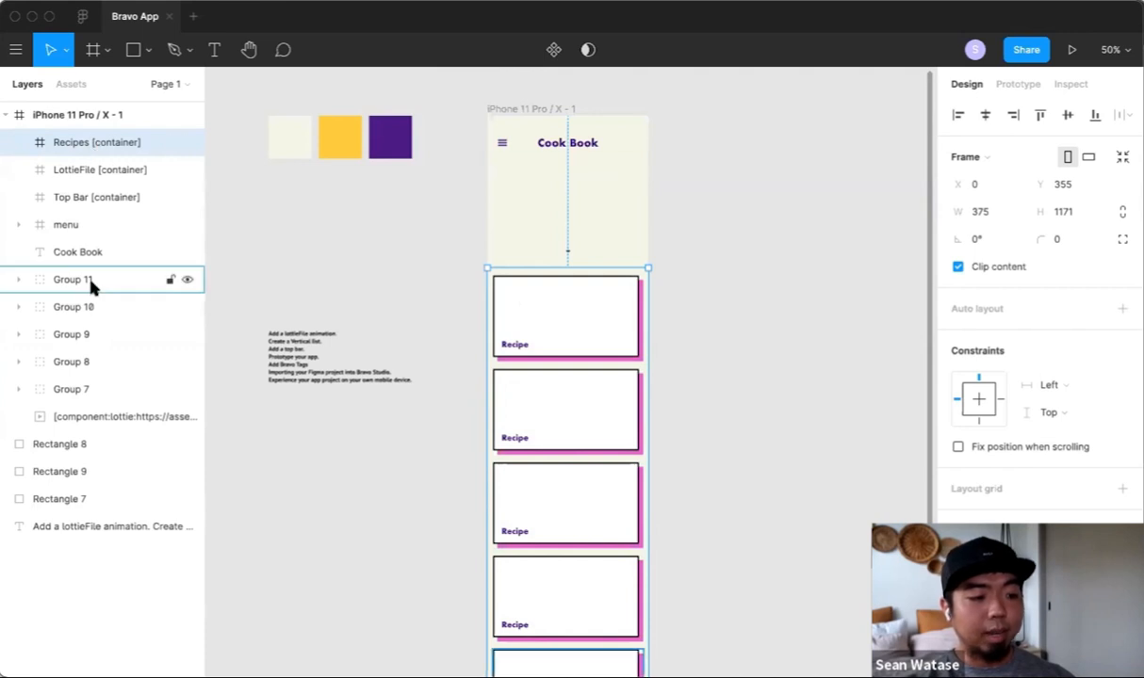
drag(120, 418, 104, 169)
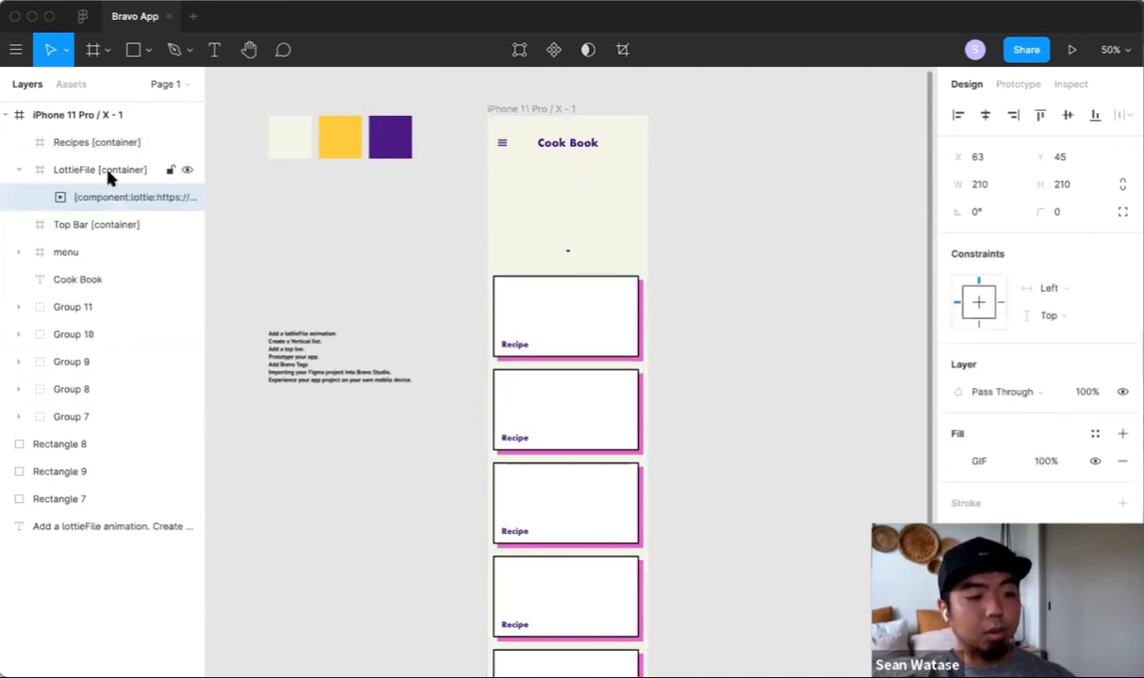
click(19, 170)
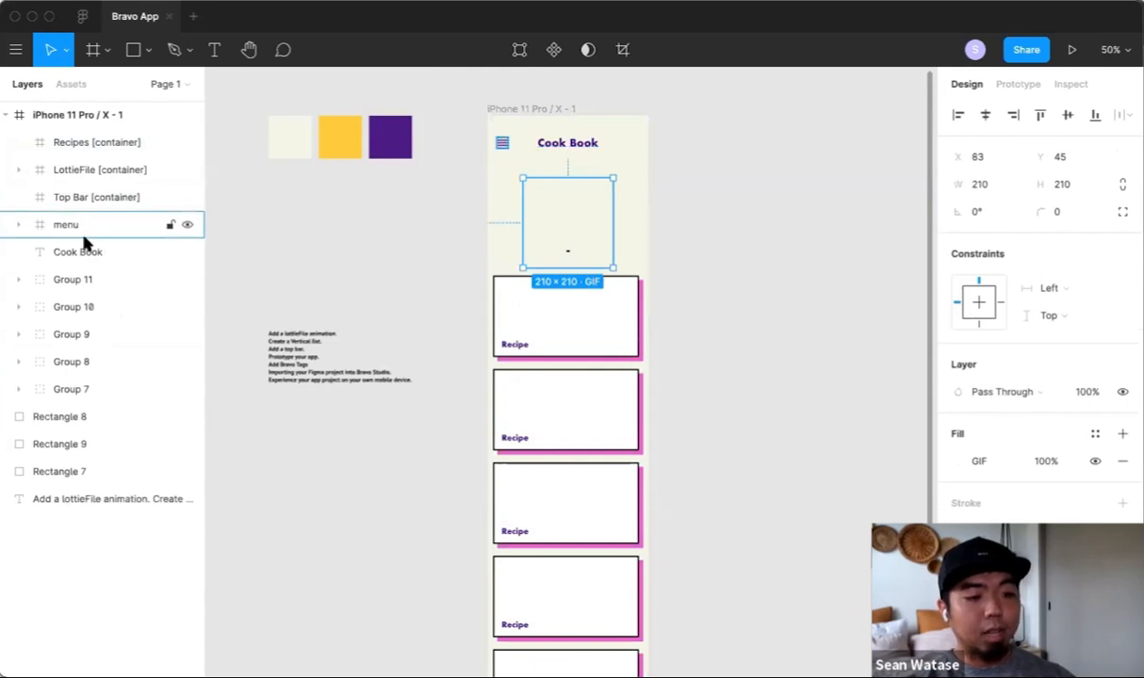
Step: Move the menu icon and the Cook Book title together into the Top Bar [container] frame and collapse its layers
click(84, 251)
click(80, 224)
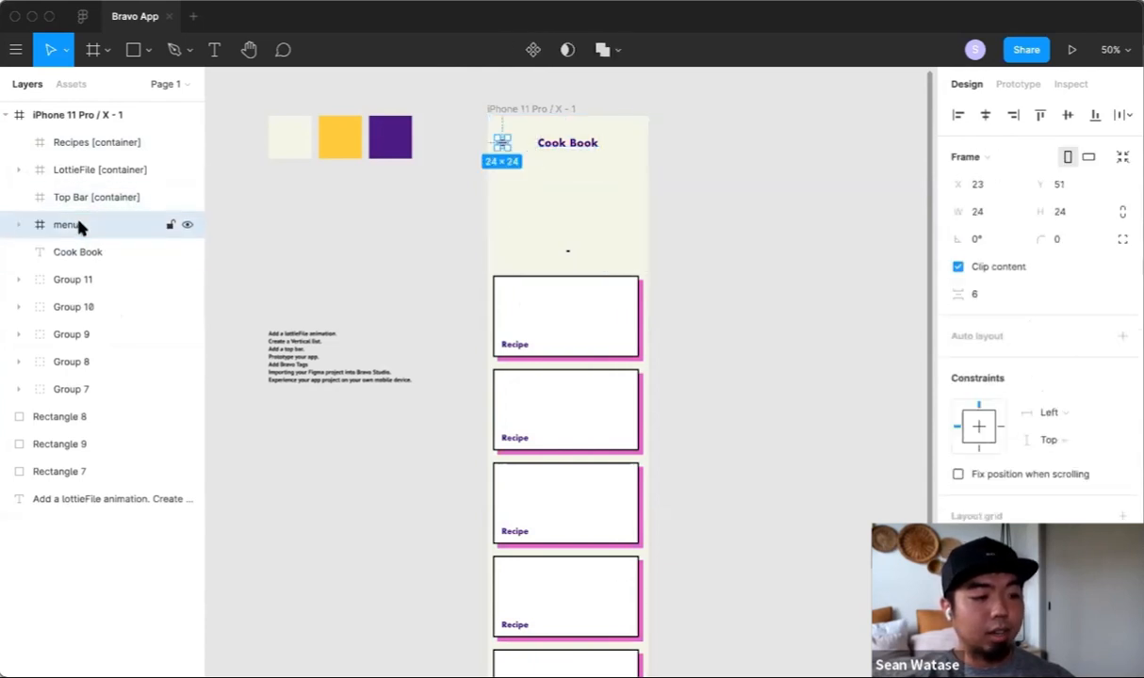
shift+click(91, 250)
drag(87, 201, 53, 195)
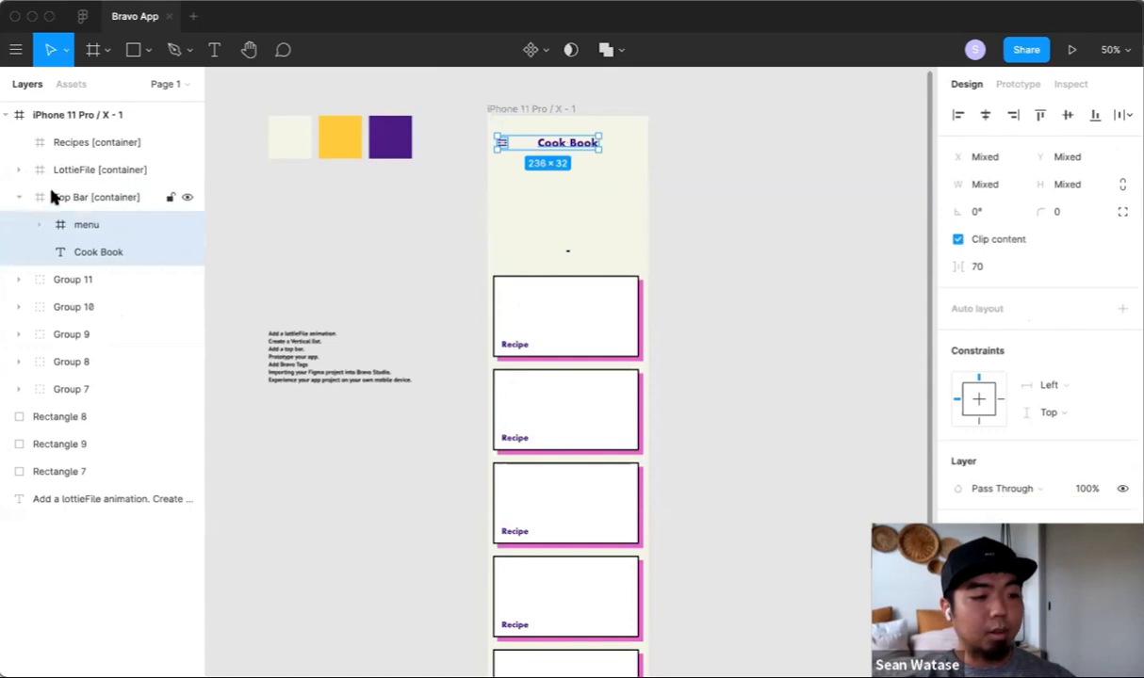
click(13, 198)
Step: Move the five recipe card groups, Group 7 to Group 11, into the Recipes [container] frame and collapse its layers
click(68, 223)
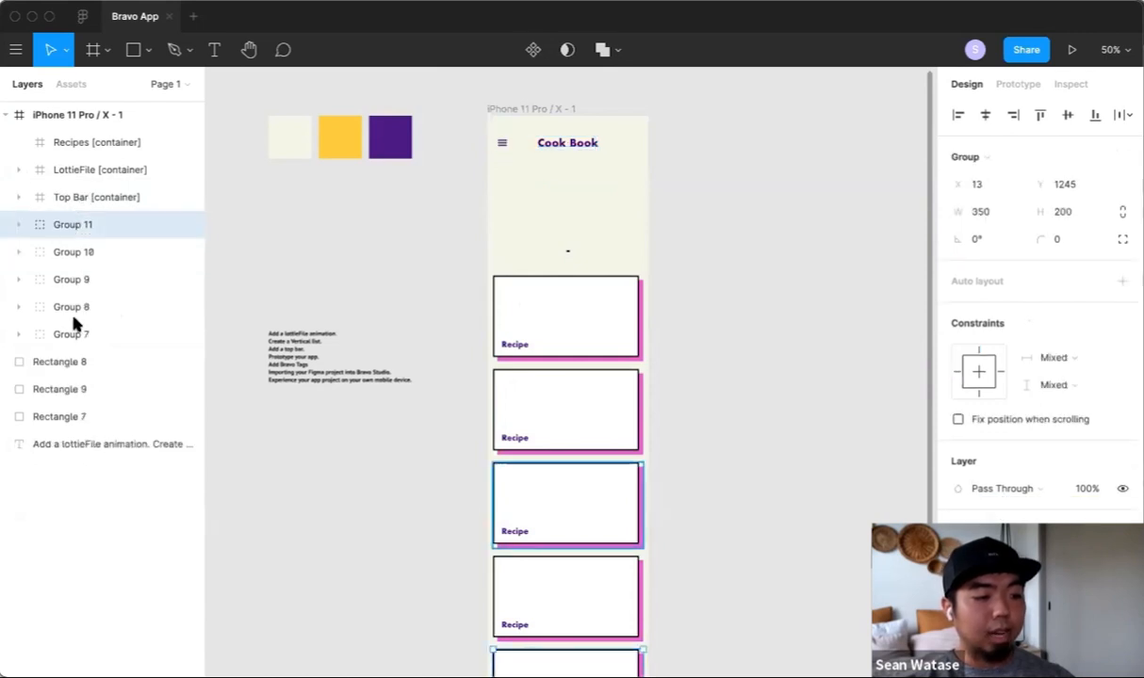
shift+click(78, 337)
drag(79, 306, 101, 146)
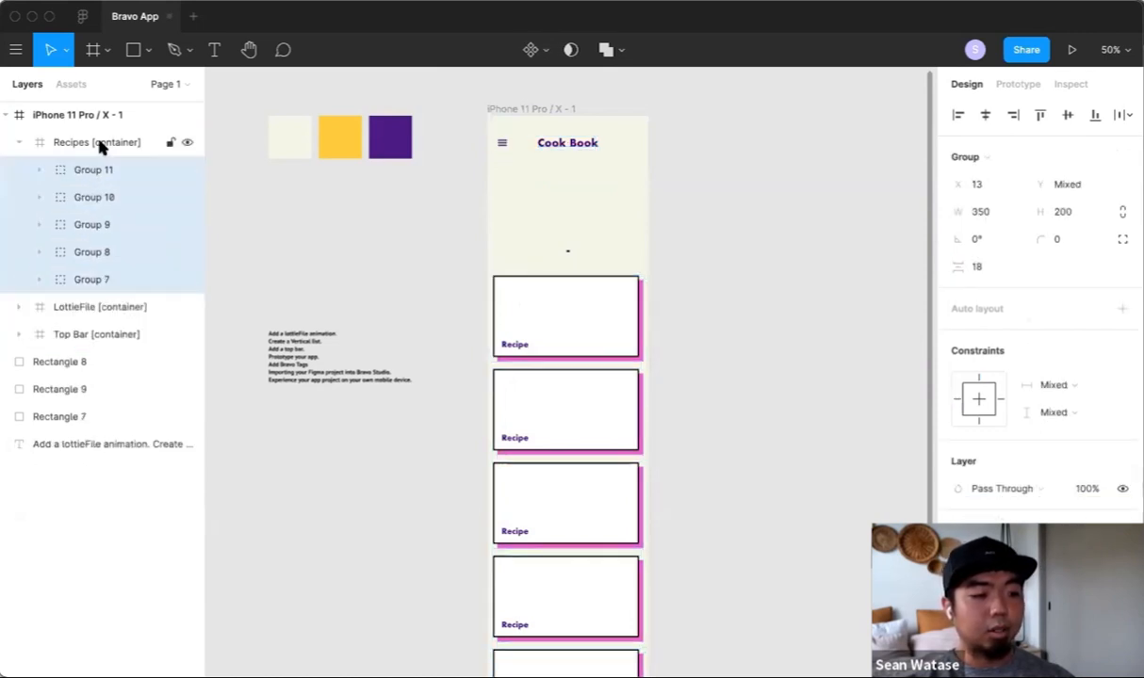
click(19, 141)
click(584, 160)
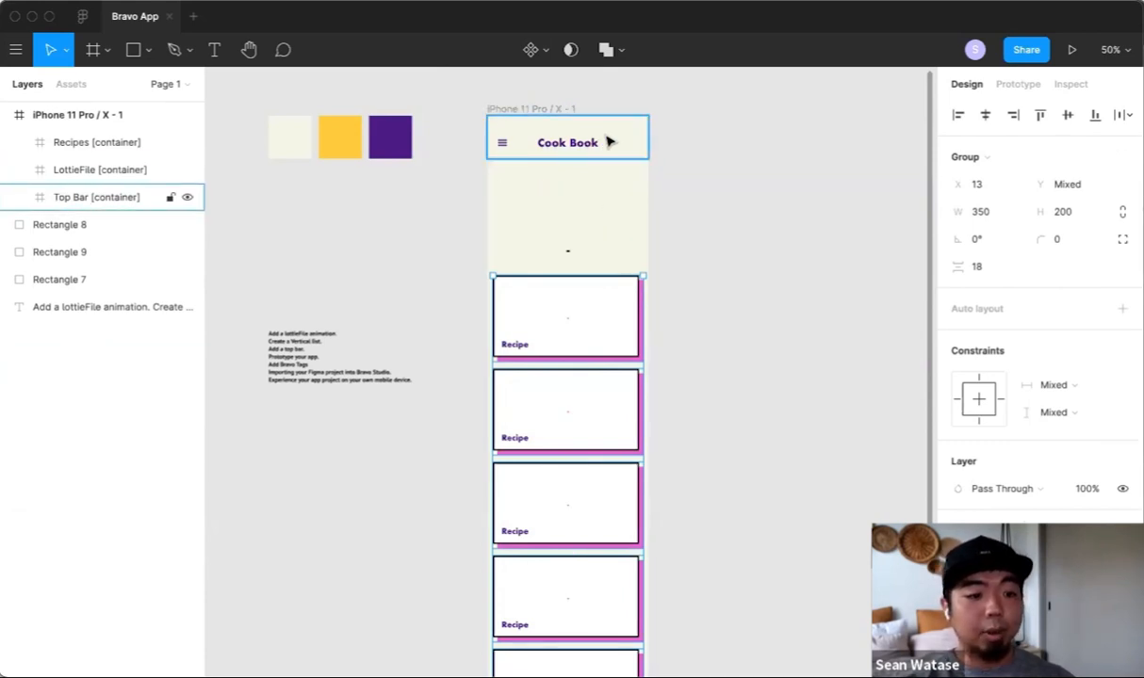
key(z)
drag(462, 85, 704, 376)
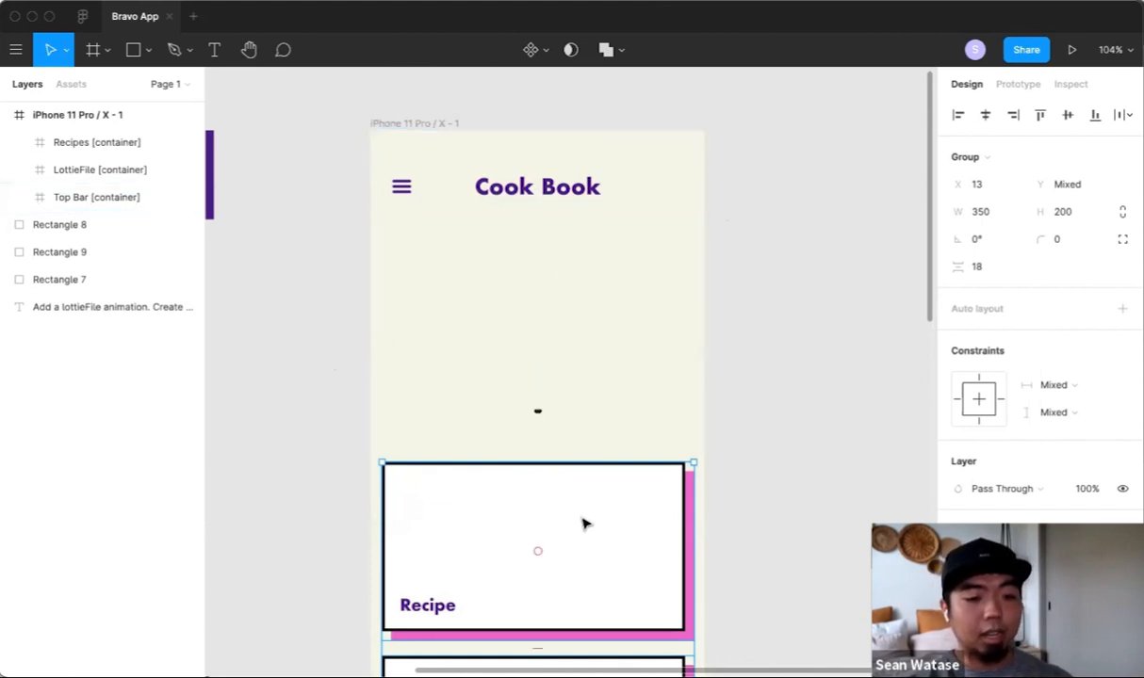
scroll(584, 523, down, 3)
scroll(542, 434, up, 4)
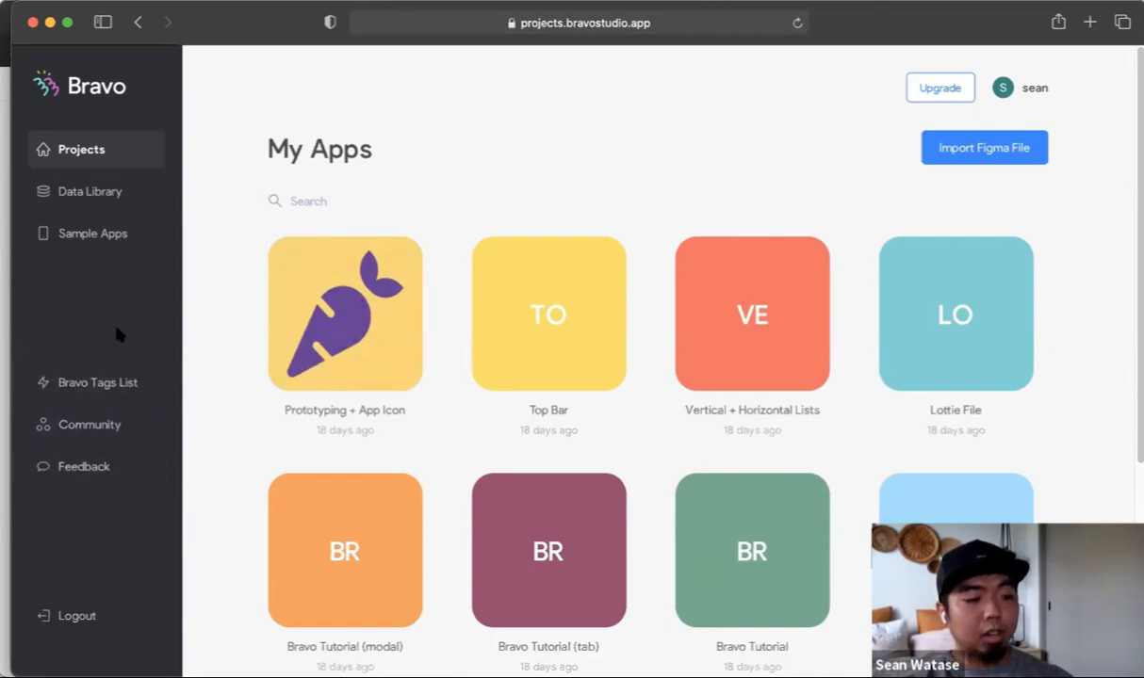
Step: Open the Bravo Tags Master List from Bravo Studio in the browser and look up the tags under Containers & Topbar
click(112, 395)
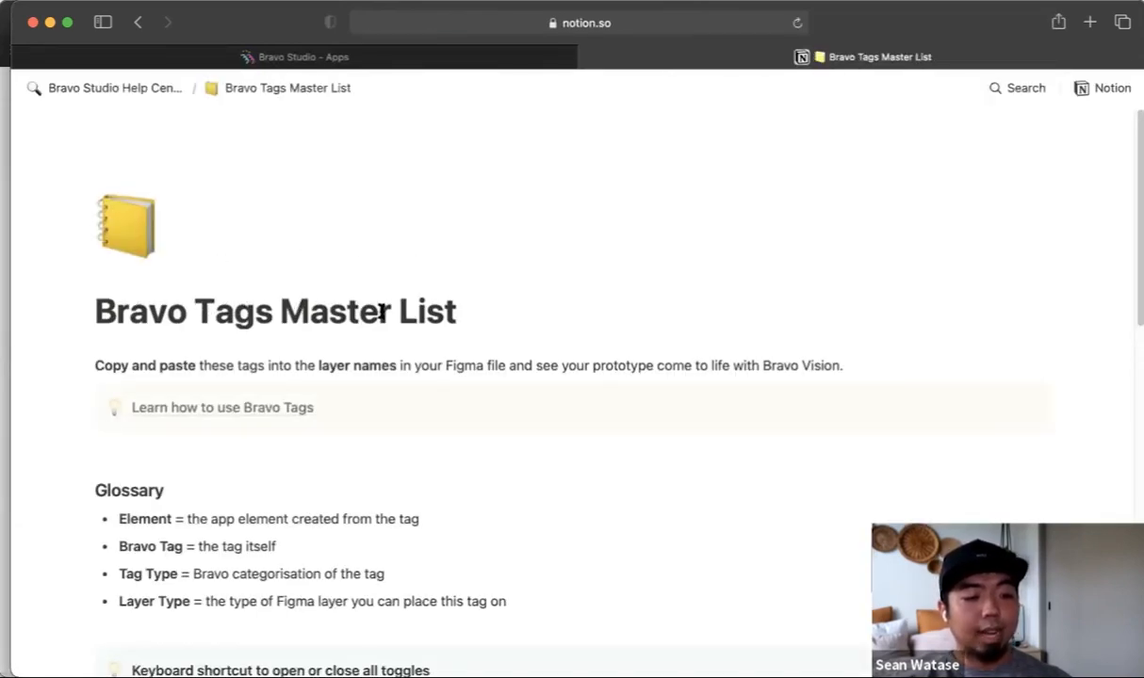
scroll(515, 319, down, 5)
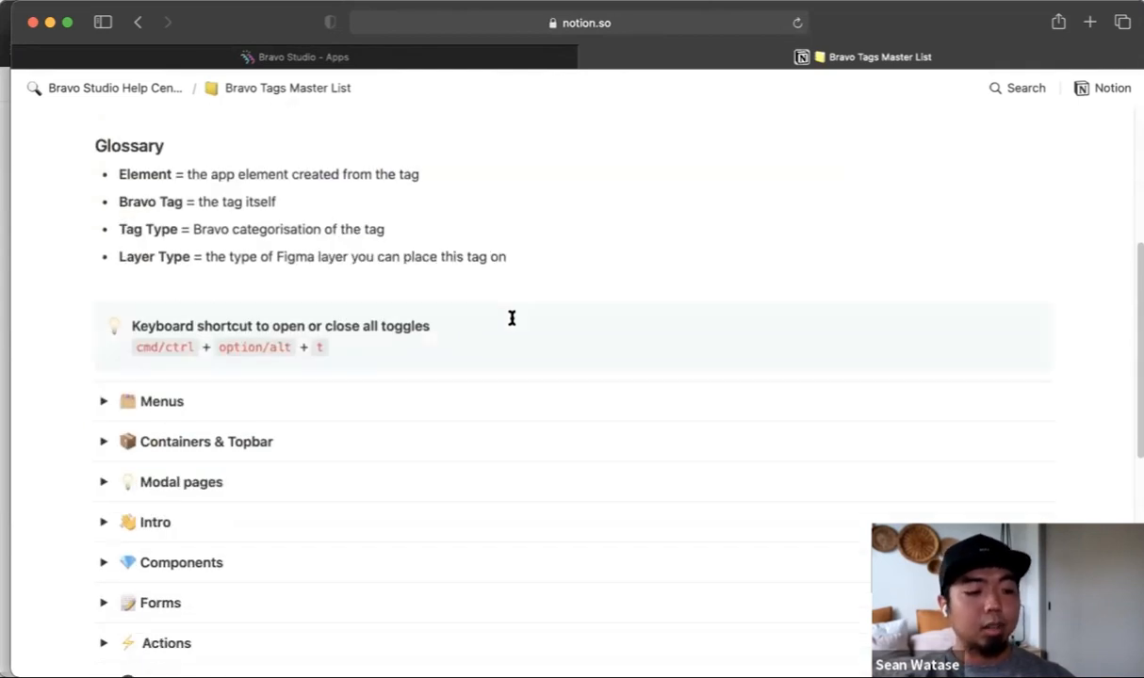
scroll(195, 343, down, 2)
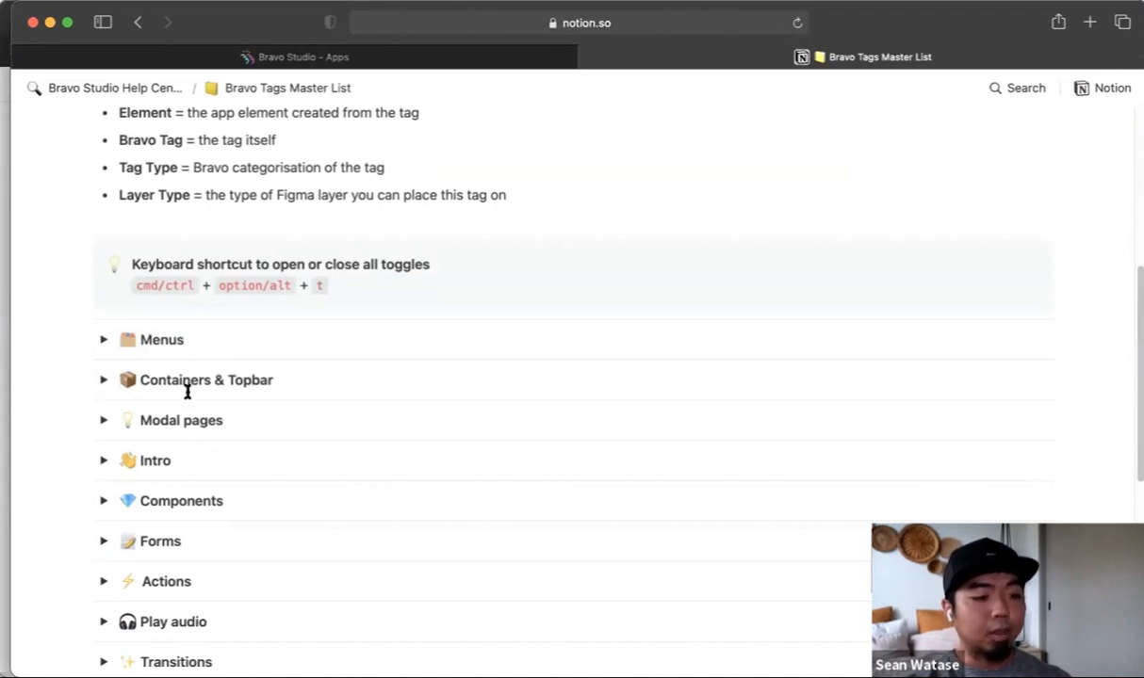
click(105, 380)
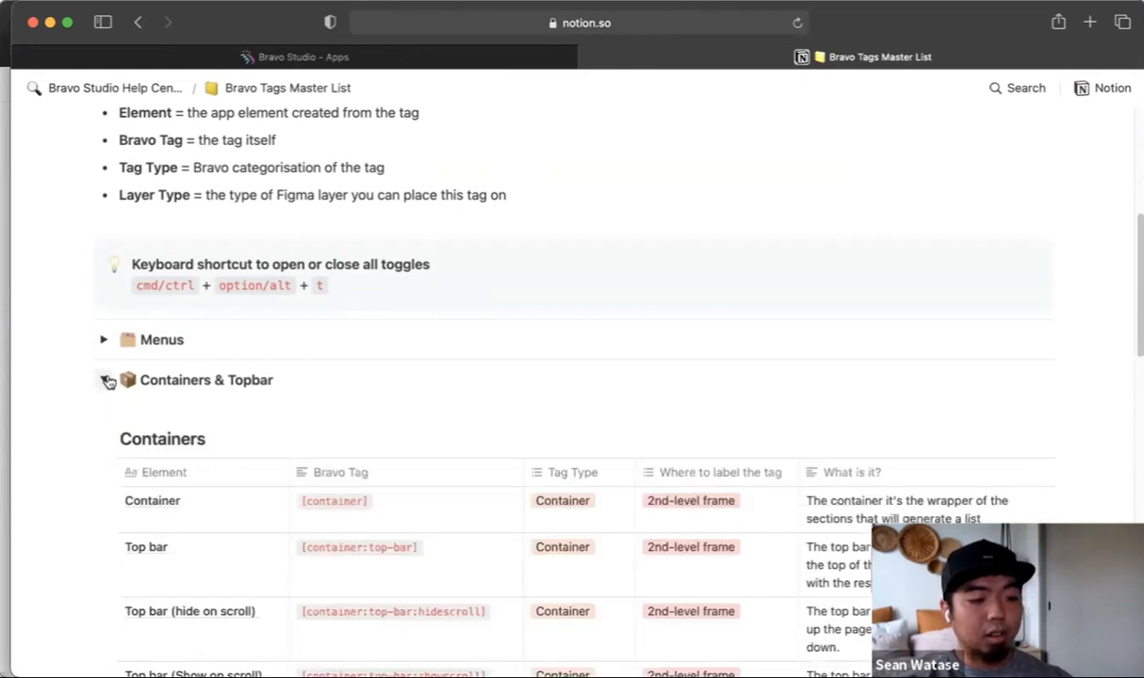
scroll(349, 351, down, 1)
scroll(348, 350, down, 6)
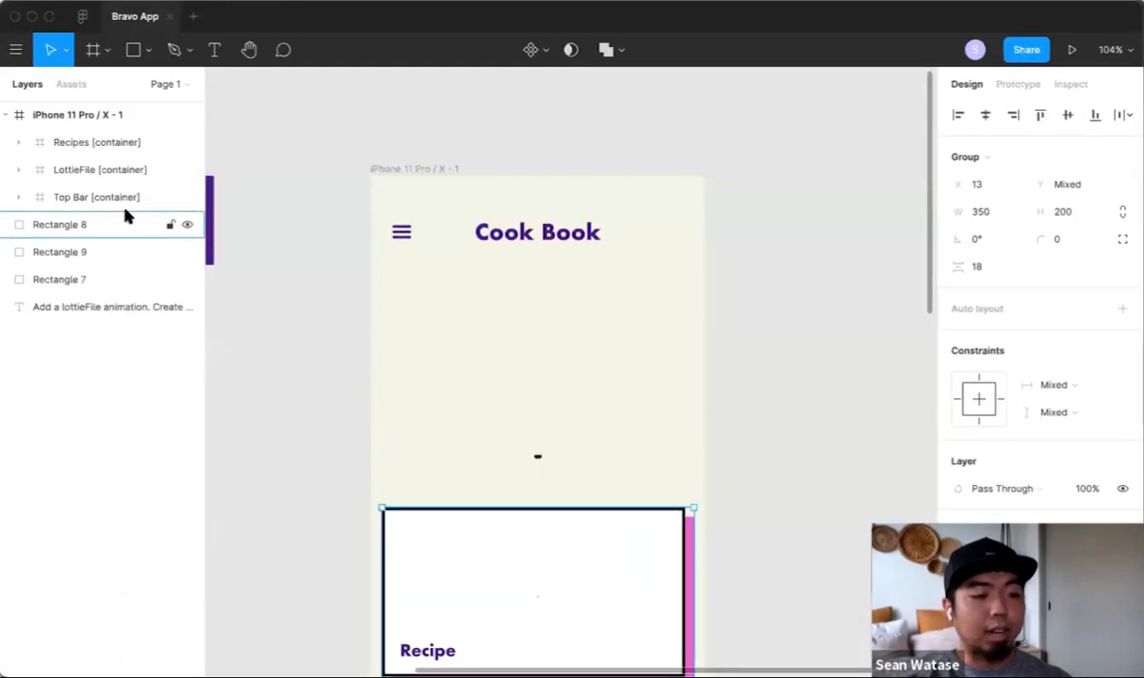
Step: Switch back to Figma and rename the Top Bar frame as Top Bar [container:top-bar]
click(127, 197)
double_click(132, 200)
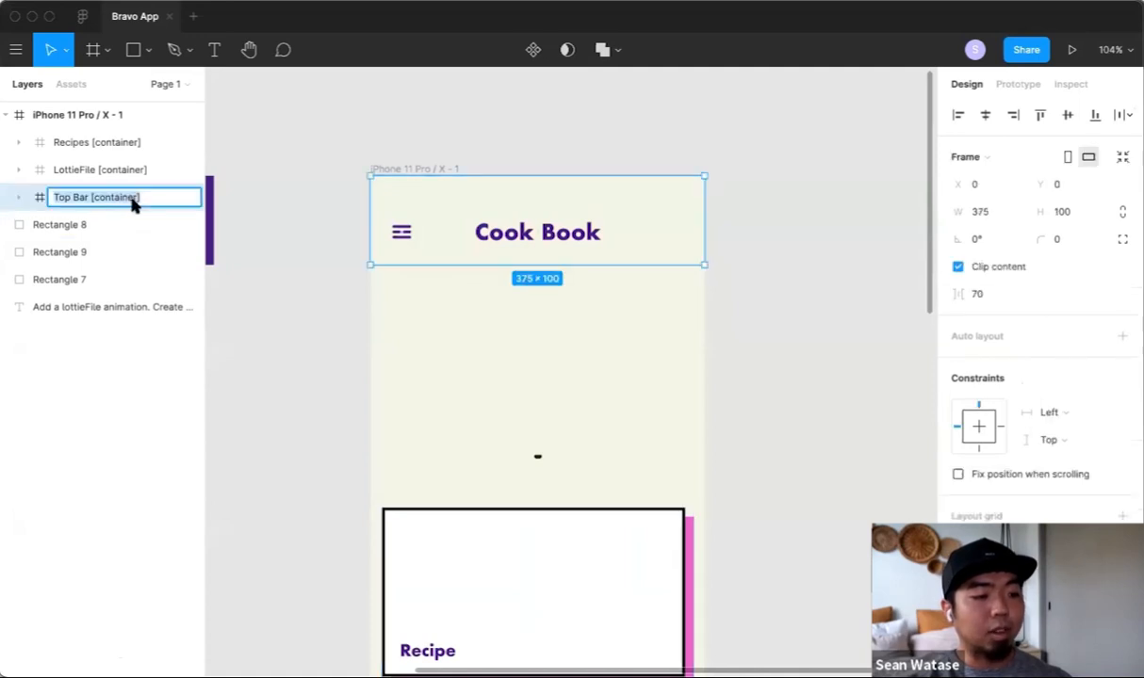
click(134, 199)
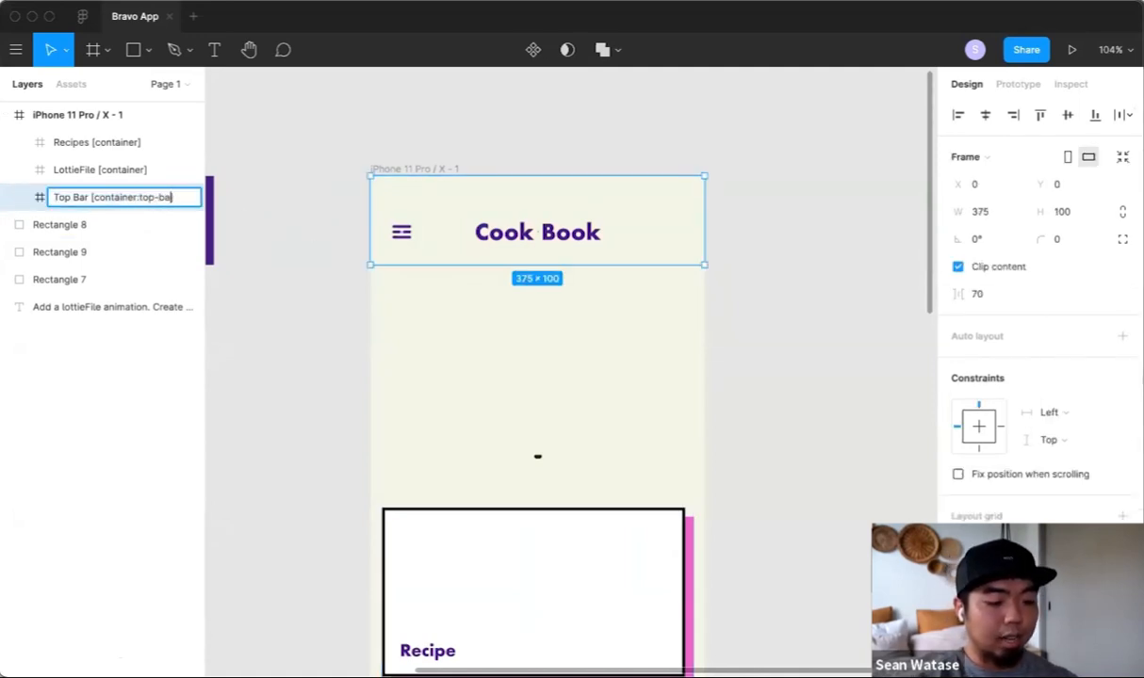
key(Return)
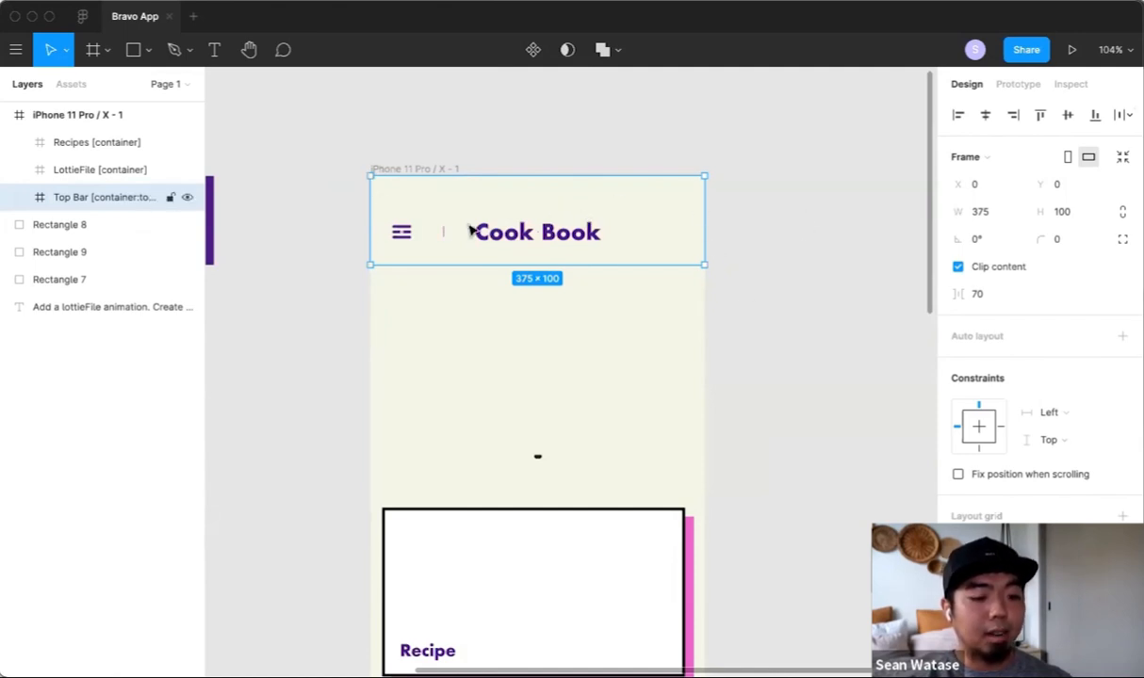
click(819, 320)
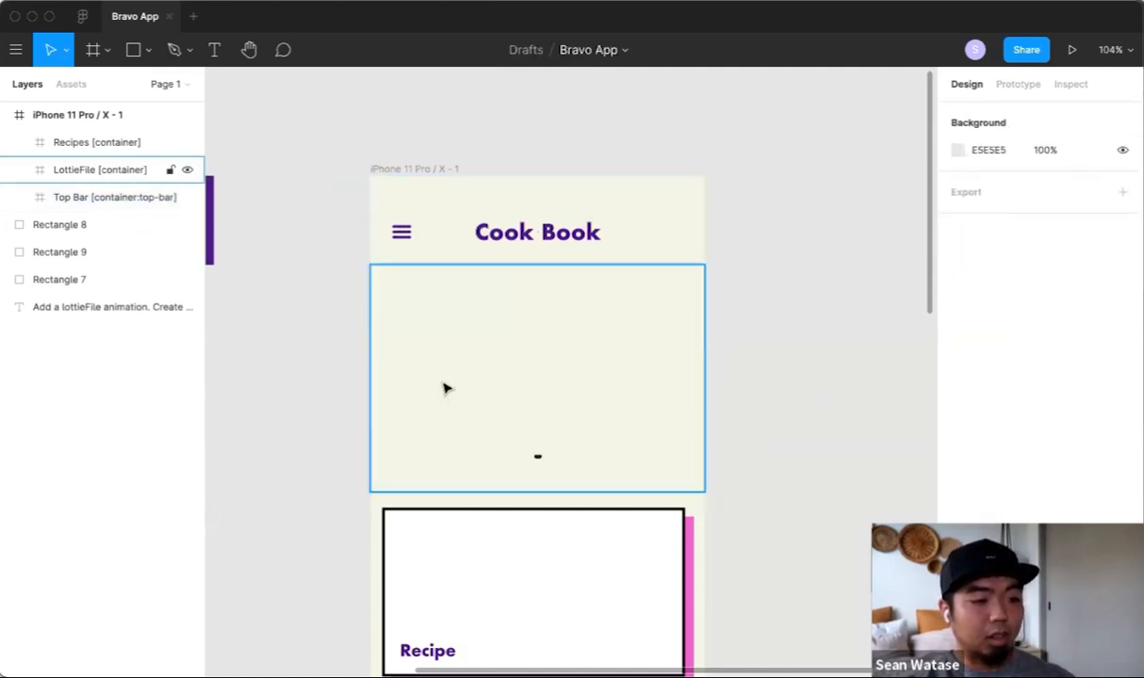
Step: Review the project to-do notes on the canvas beside the phone screen, from the LottieFile animation to testing on a device
drag(324, 492, 743, 165)
scroll(659, 283, down, 3)
scroll(659, 283, left, 3)
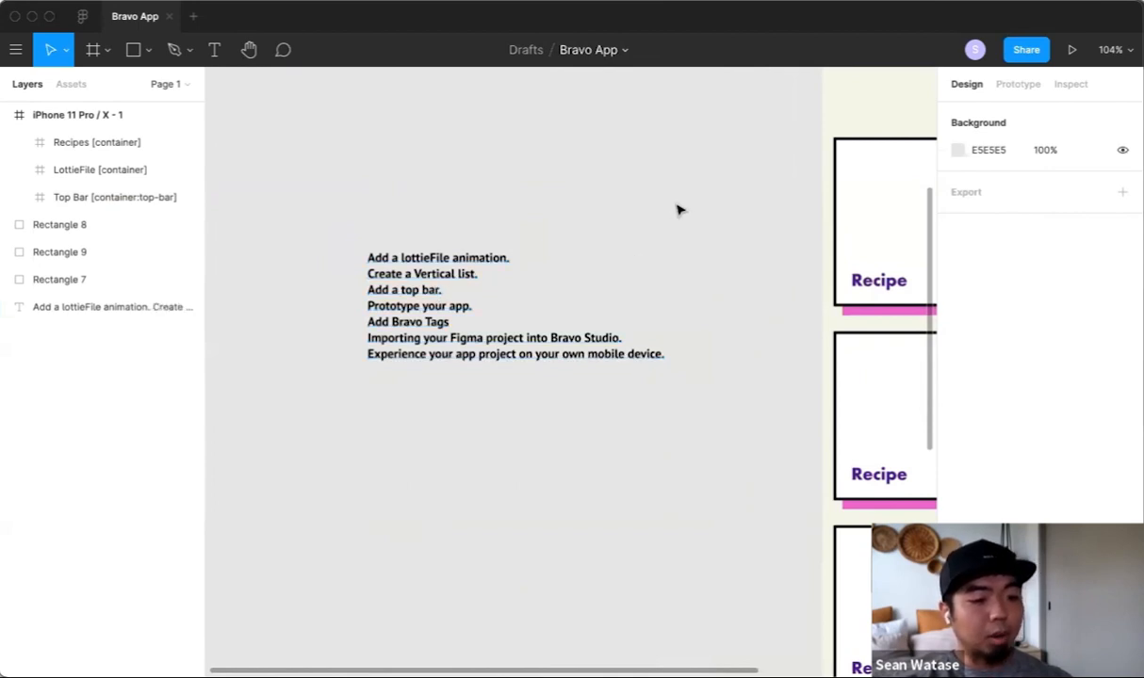
drag(710, 197, 309, 357)
drag(754, 242, 745, 327)
key(minus)
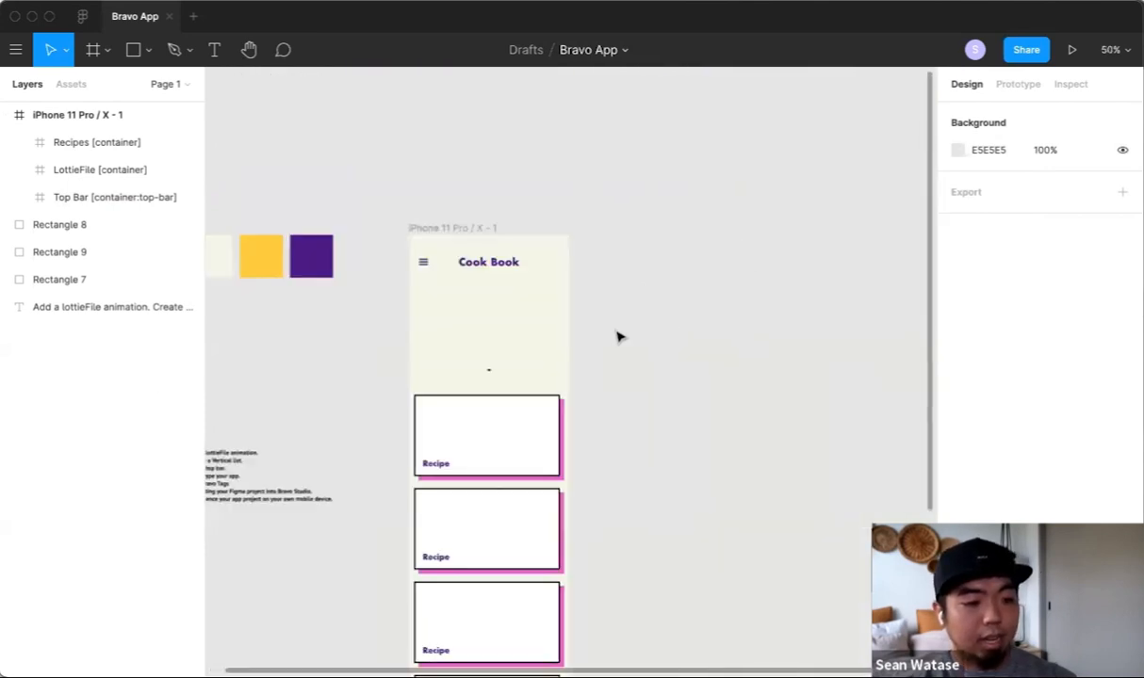
scroll(385, 397, left, 3)
scroll(385, 397, down, 2)
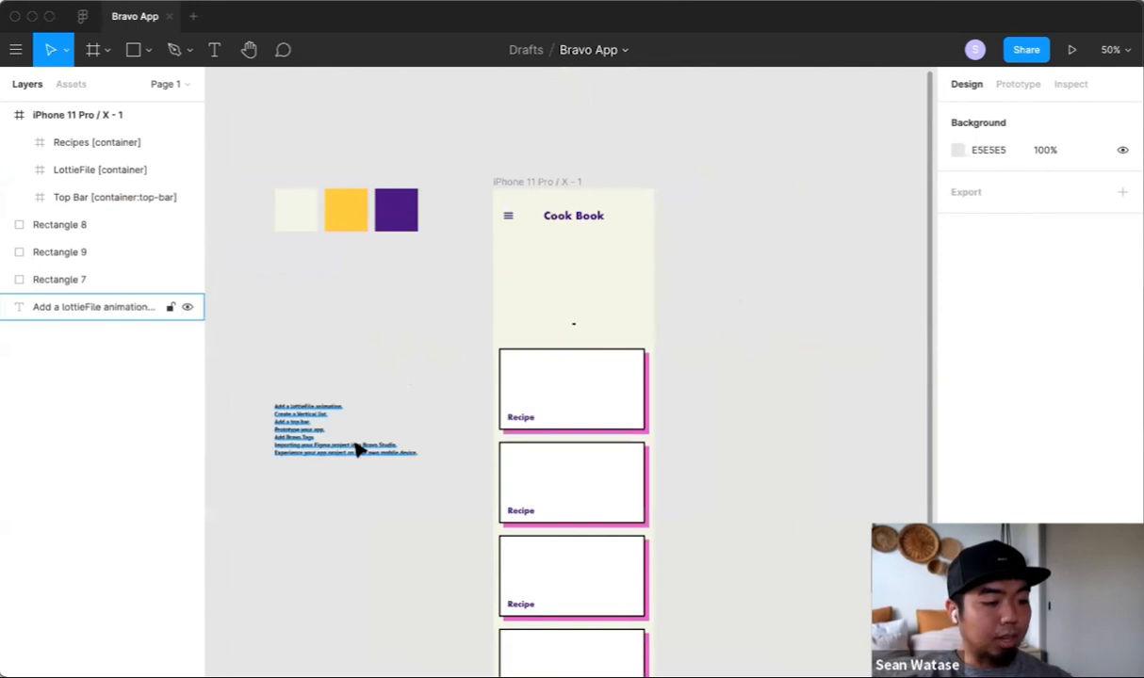
drag(737, 291, 633, 254)
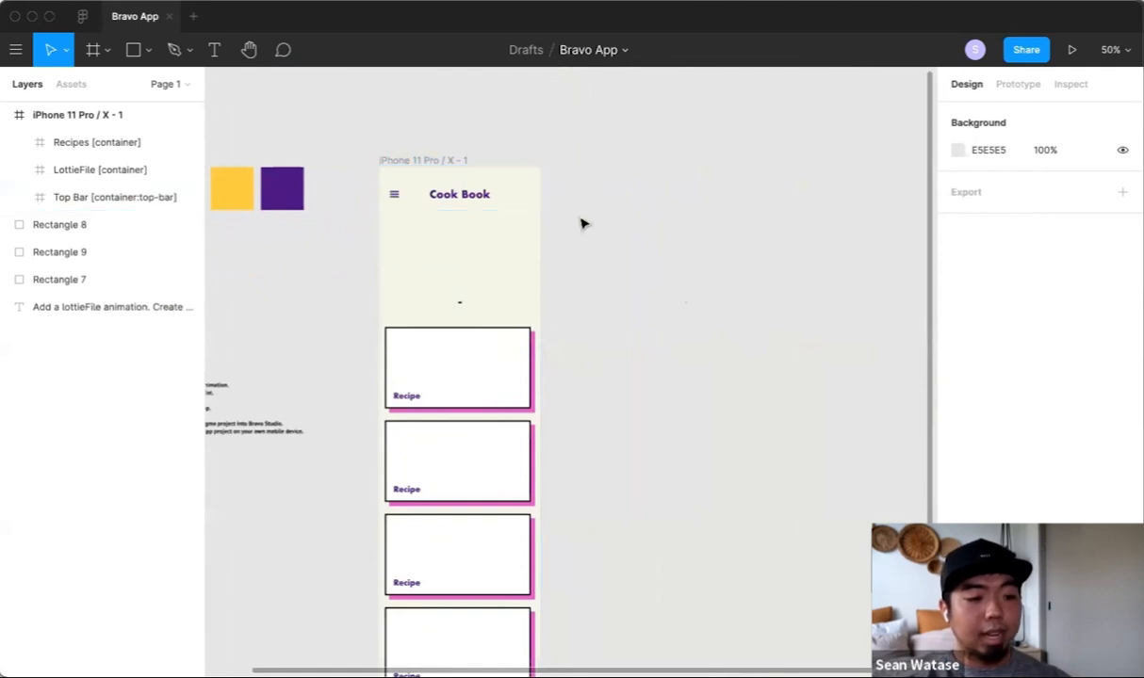
Step: Move the Cook Book screen aside and place a new 375 × 812 iPhone 11 Pro / X frame in the gap, level with its top
drag(436, 160, 615, 158)
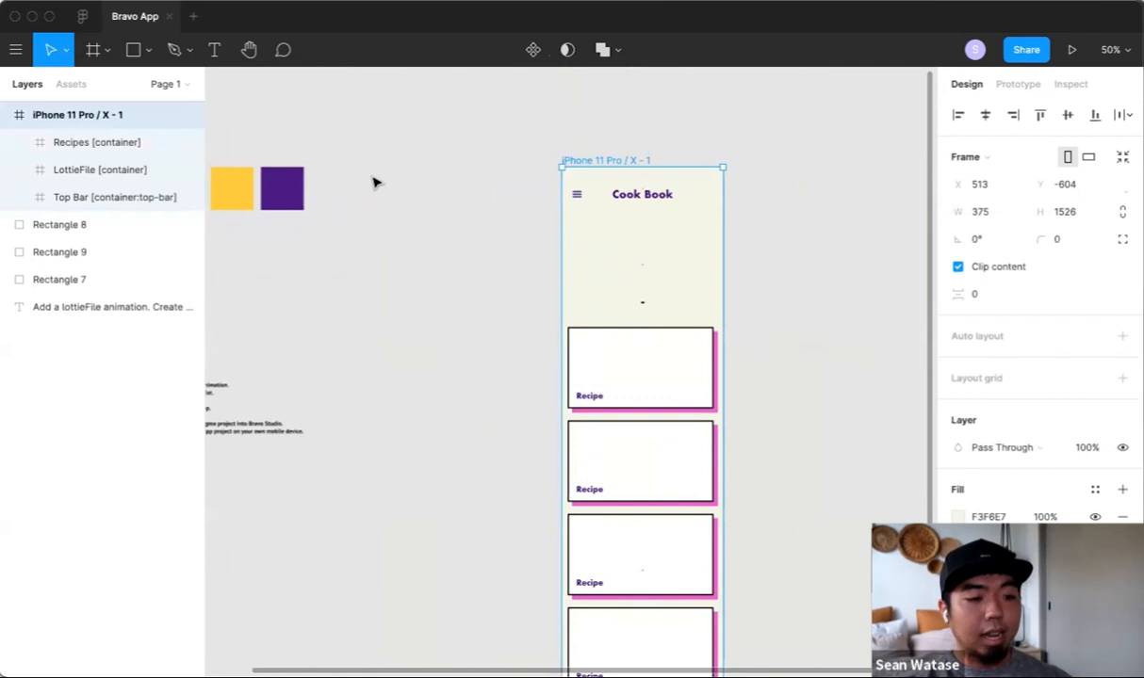
click(93, 50)
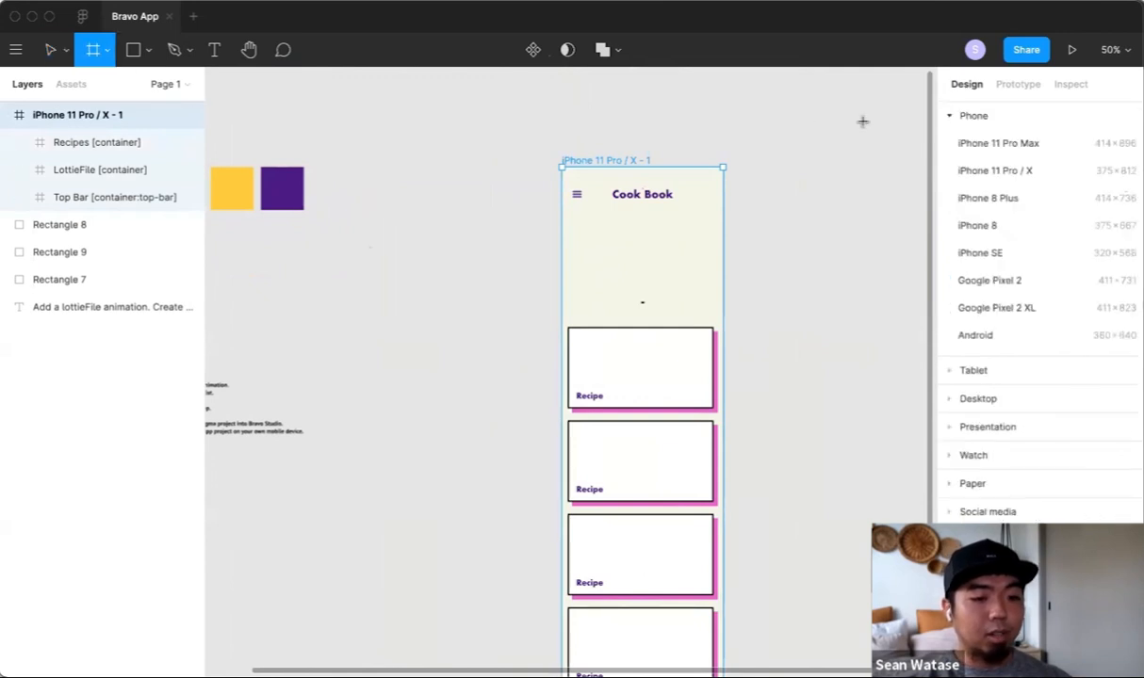
click(1000, 170)
drag(792, 189, 426, 162)
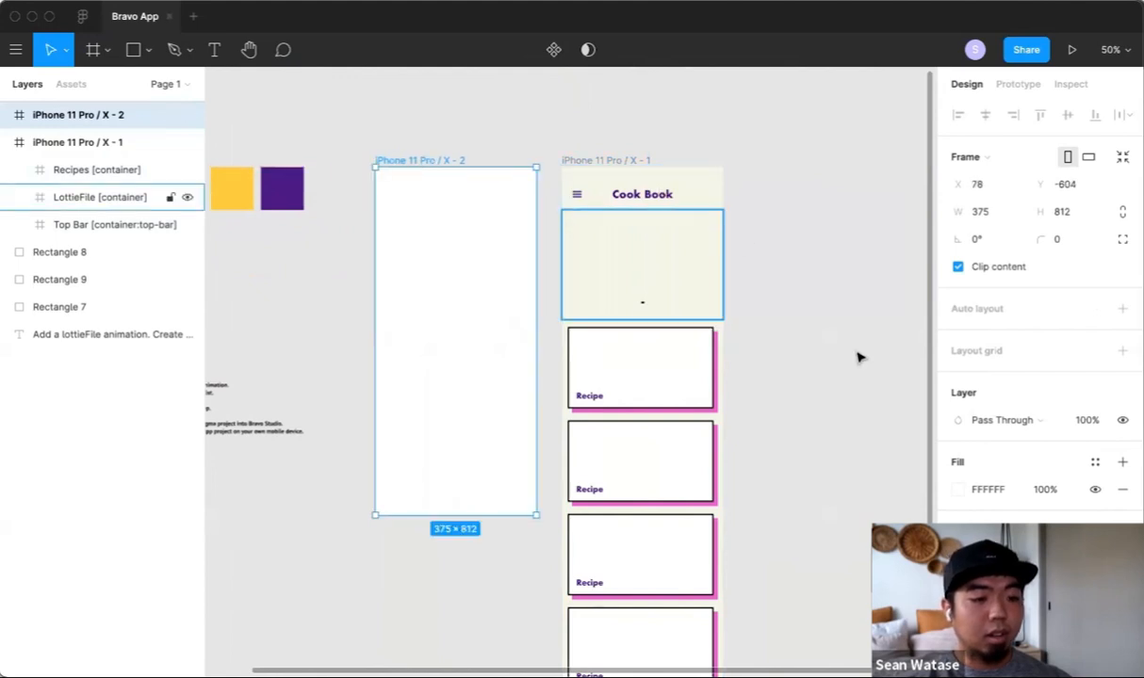
Step: Fill the new phone frame with the document color F3F6E7
click(957, 490)
click(834, 595)
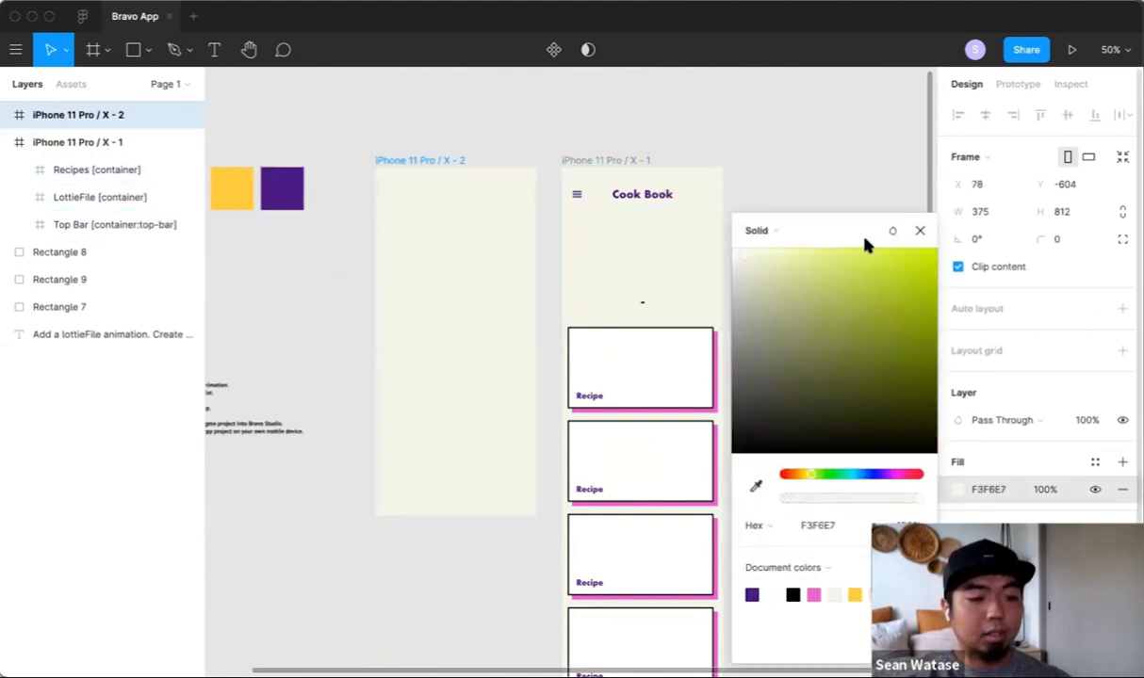
click(876, 201)
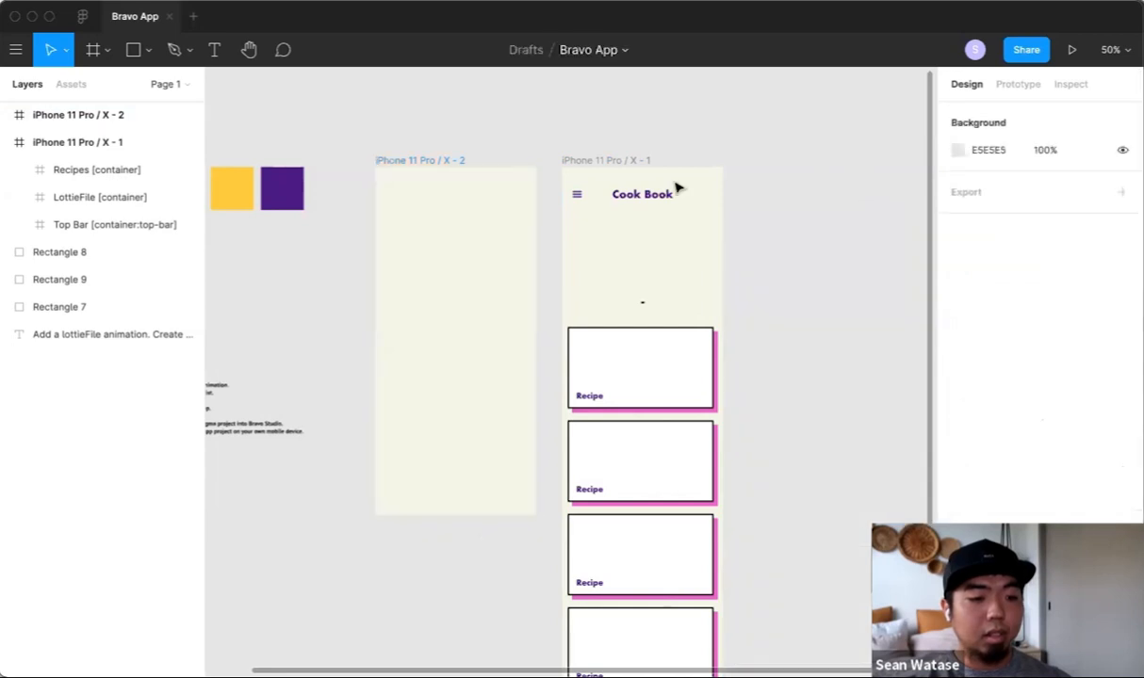
Step: Rename the new phone frame as Slide Menu [menu:slide]
click(414, 162)
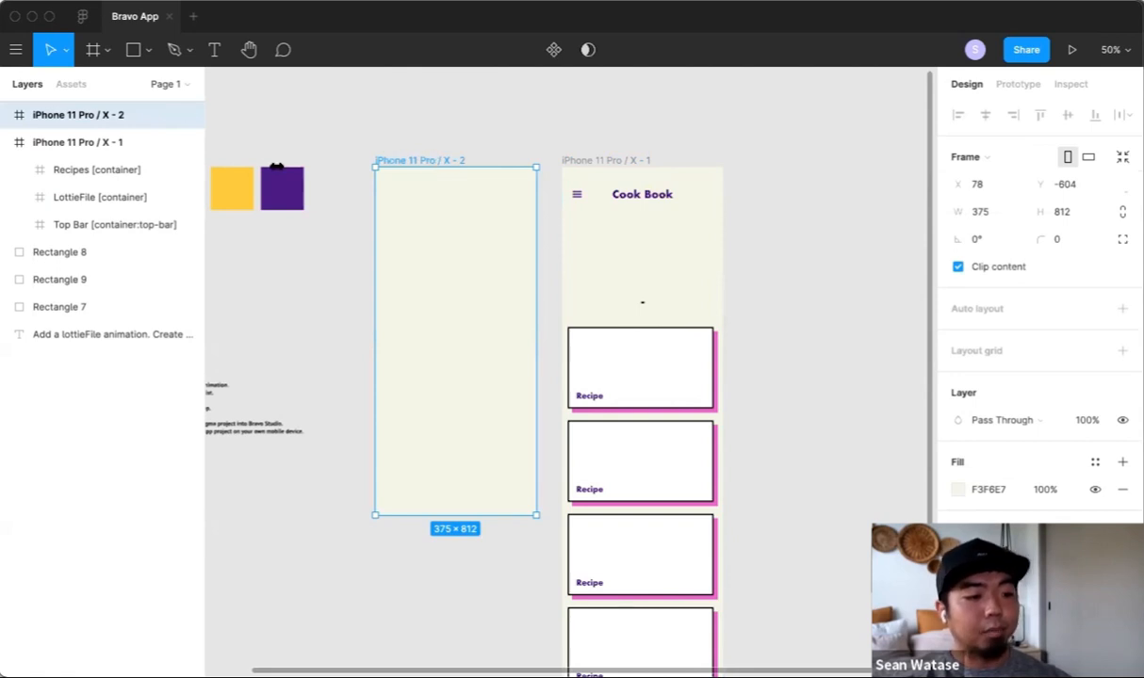
double_click(105, 118)
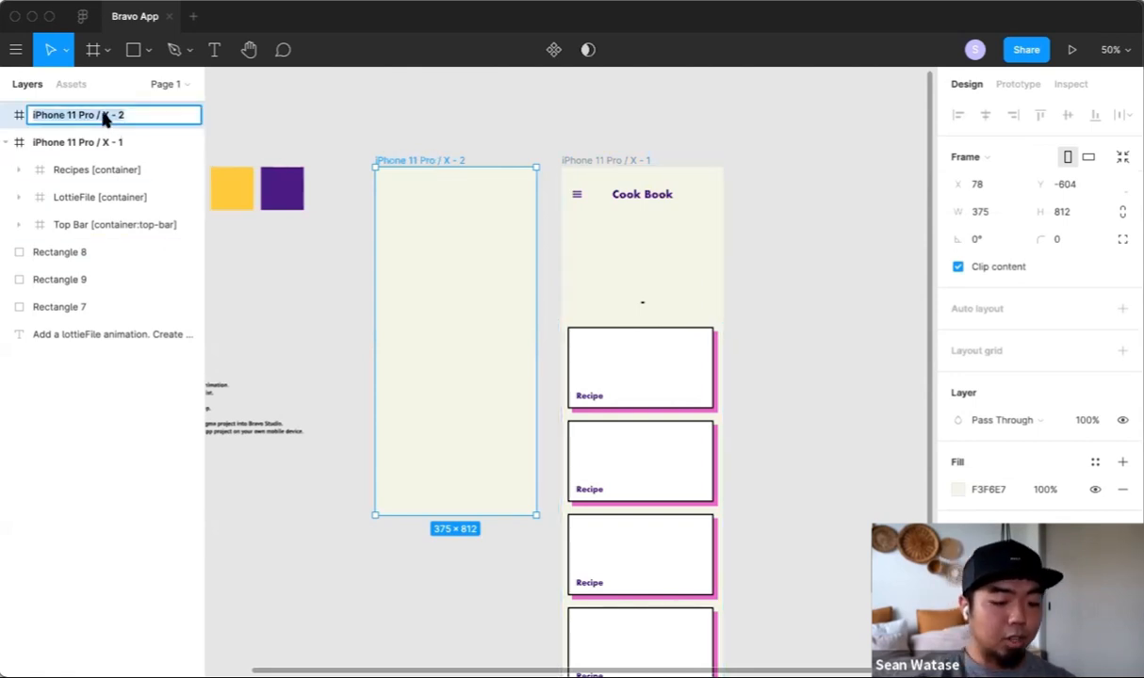
text(SL)
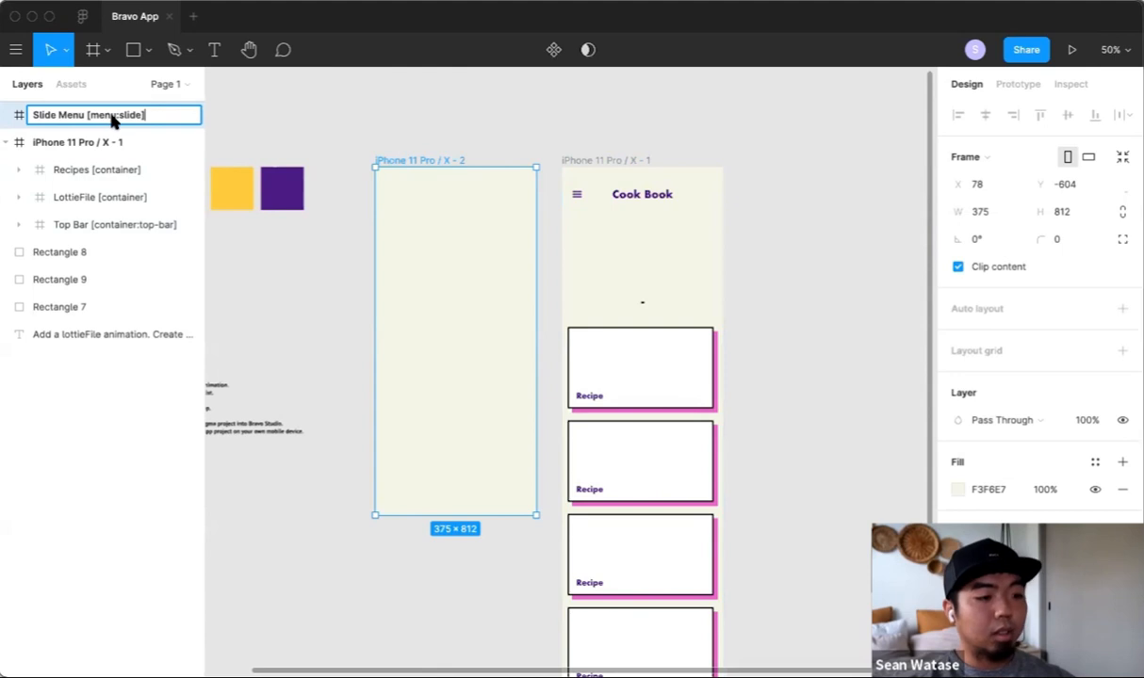
click(363, 115)
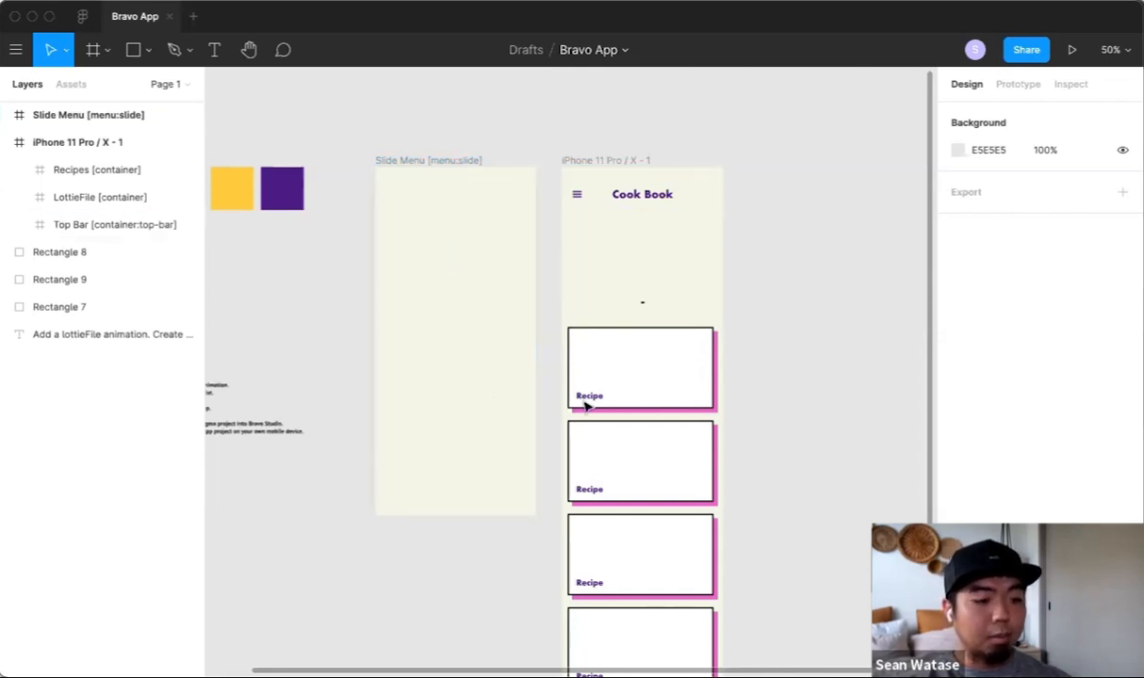
Step: Draw a 250 × 812 rectangle in the Slide Menu frame, flush with its left edge and spanning its full height
key(r)
click(413, 243)
drag(434, 241, 375, 197)
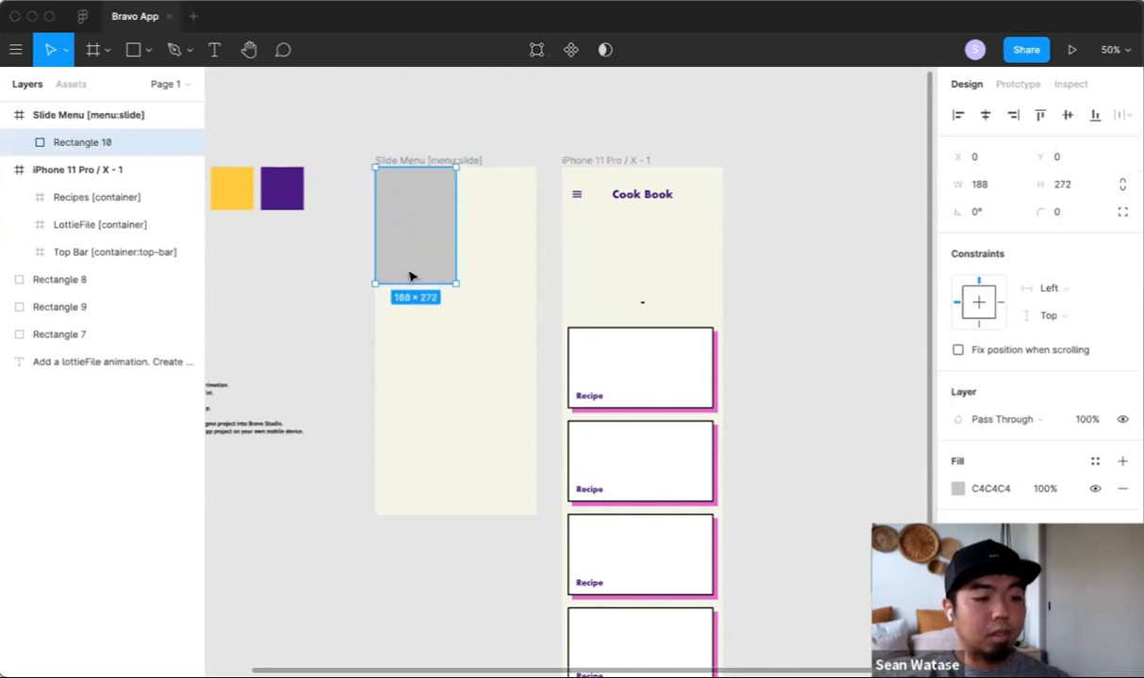
drag(413, 286, 428, 514)
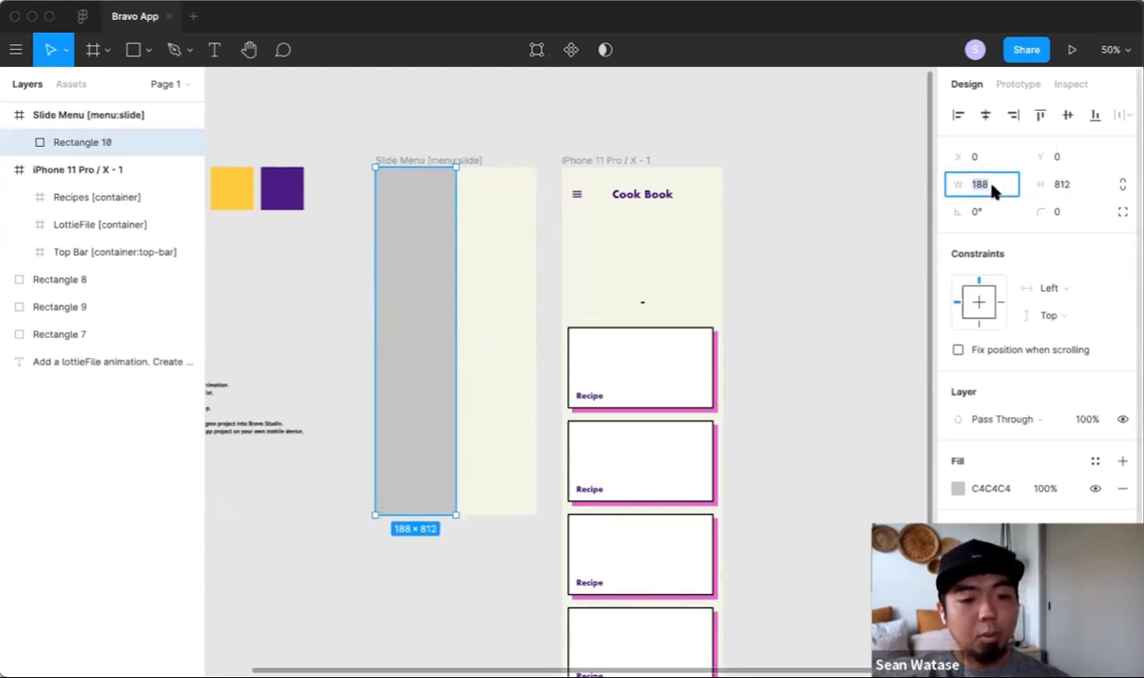
text(250)
key(Return)
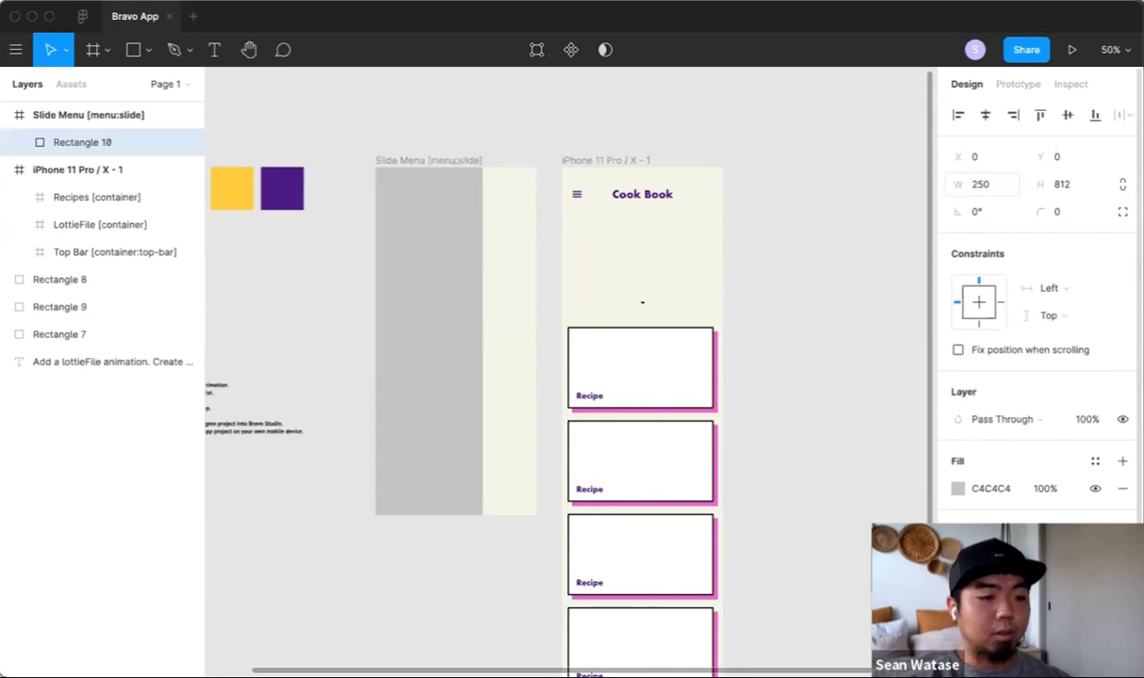
Step: Fill the slide menu rectangle with the yellow document color FFCF41
click(957, 488)
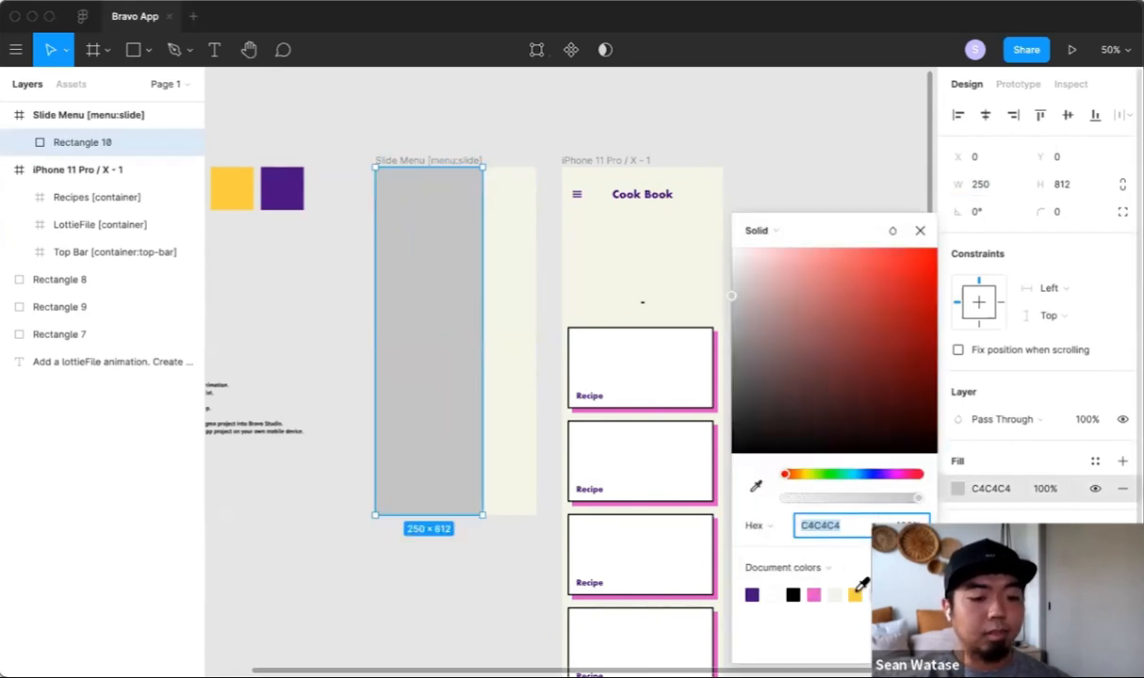
click(854, 594)
click(919, 230)
click(400, 136)
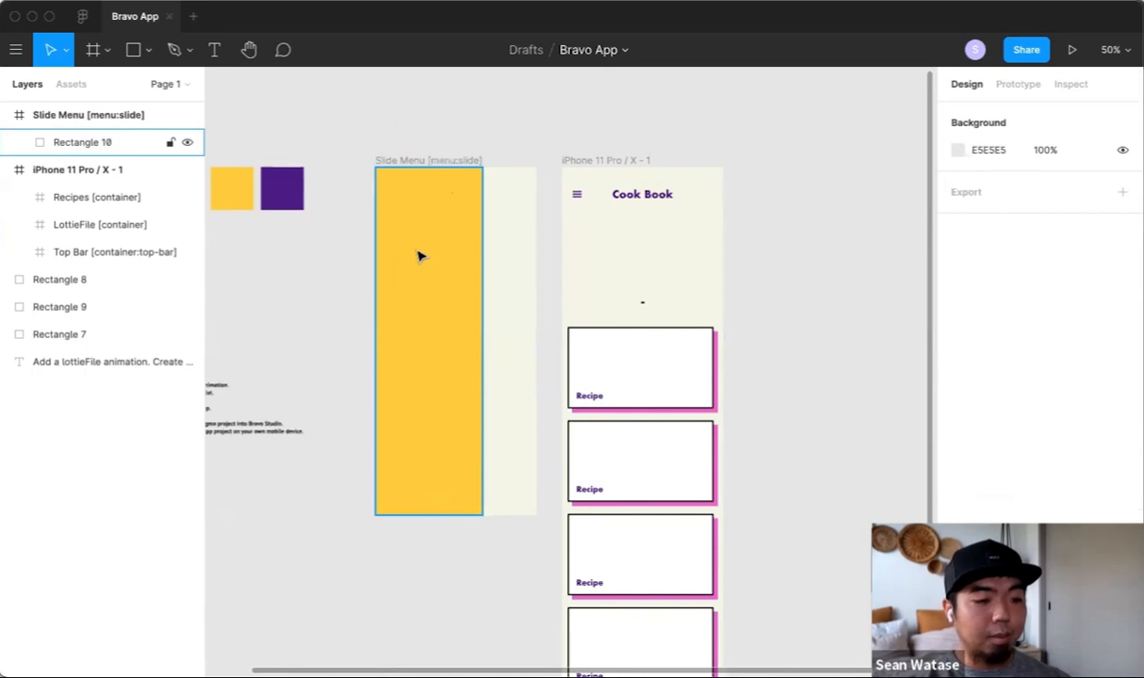
Step: Create a 250 × 812 frame covering the yellow rectangle in the slide menu and nest the rectangle inside it
key(f)
drag(462, 419, 415, 349)
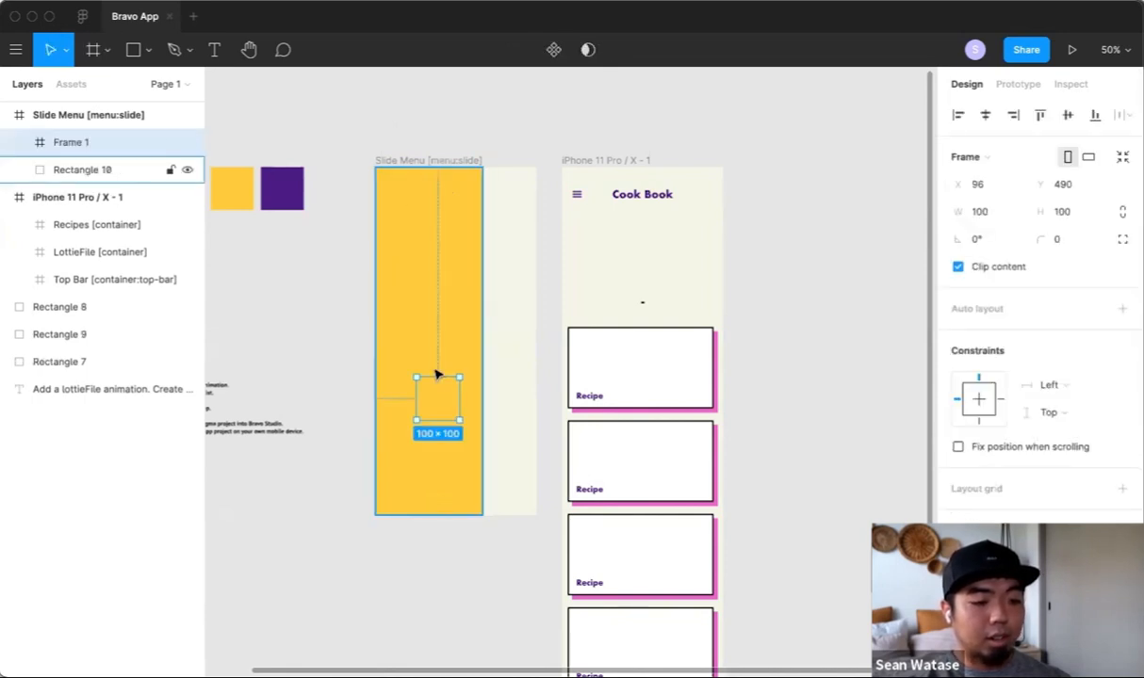
drag(423, 227, 378, 192)
drag(460, 193, 481, 193)
drag(434, 420, 438, 513)
drag(79, 172, 38, 151)
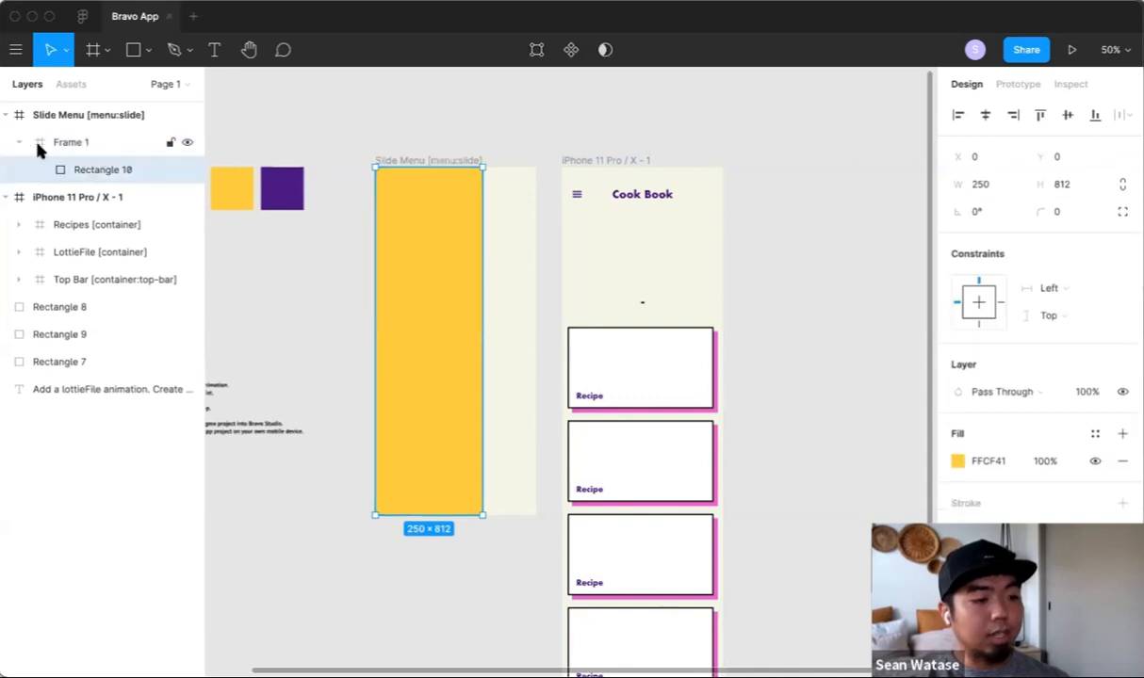
Step: Rename the frame holding the yellow rectangle as Menu [container]
double_click(71, 143)
text(Menu [container)
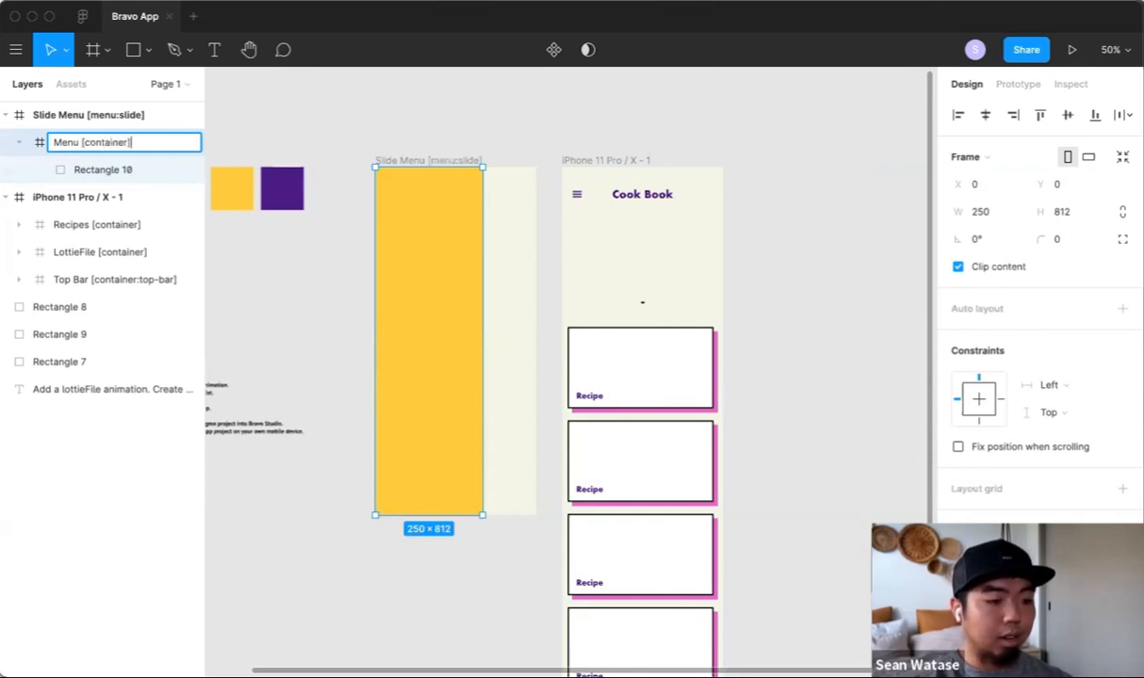
key(Return)
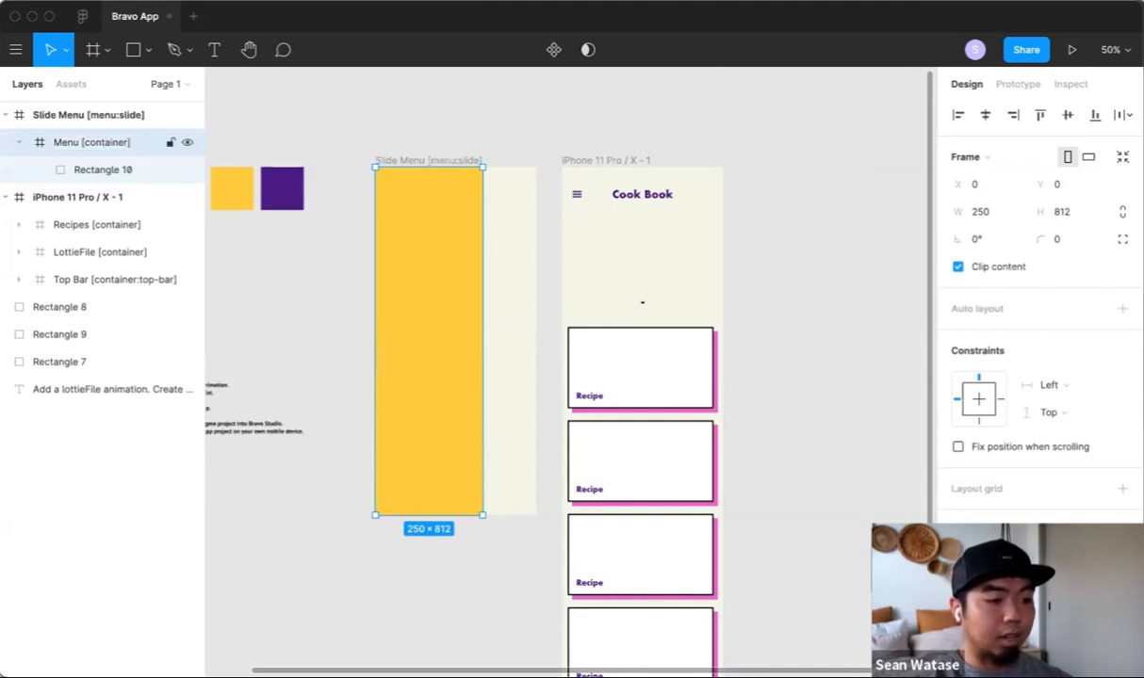
click(375, 132)
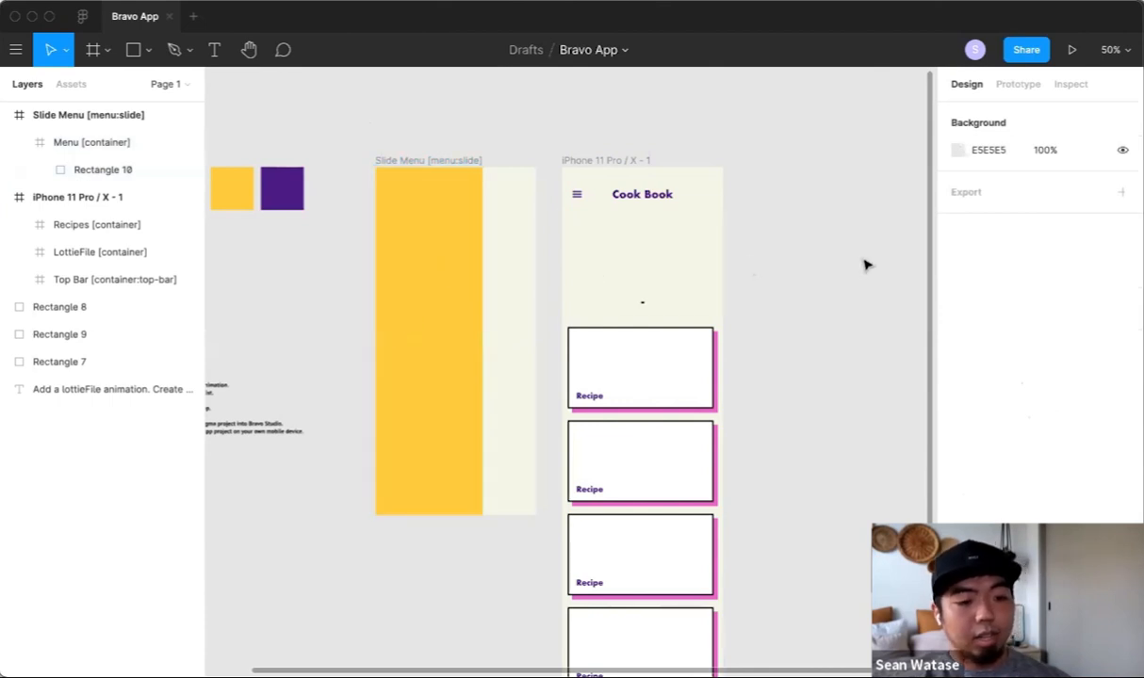
Step: Add the text Home to the yellow slide menu and position it in the upper part
key(t)
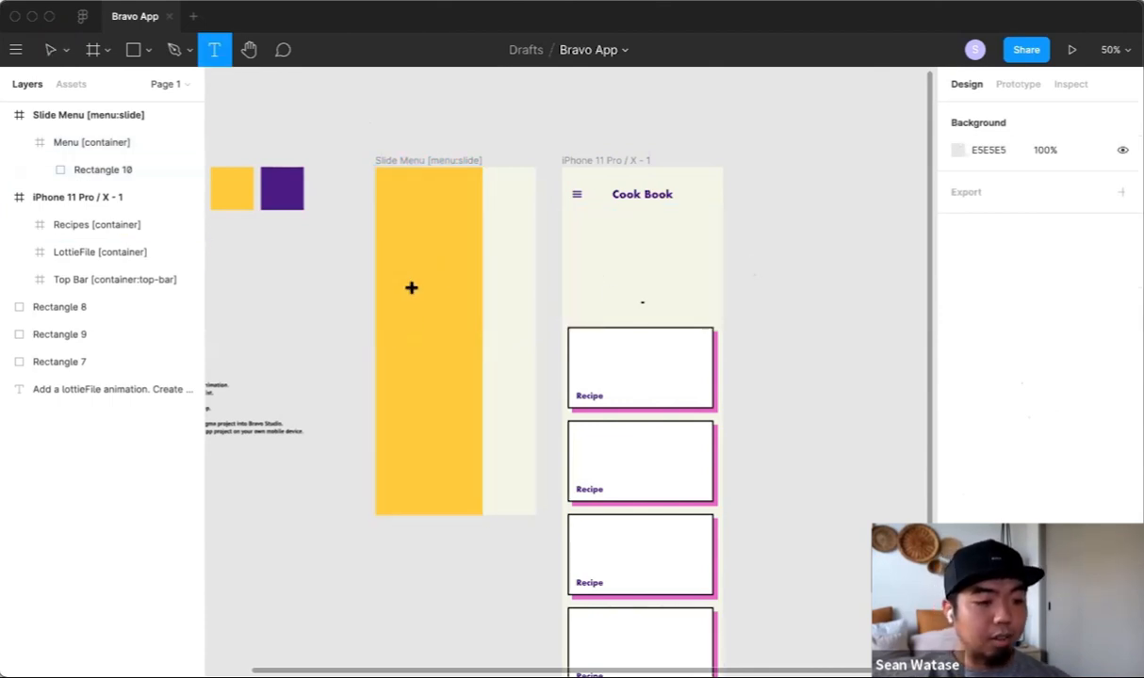
click(408, 279)
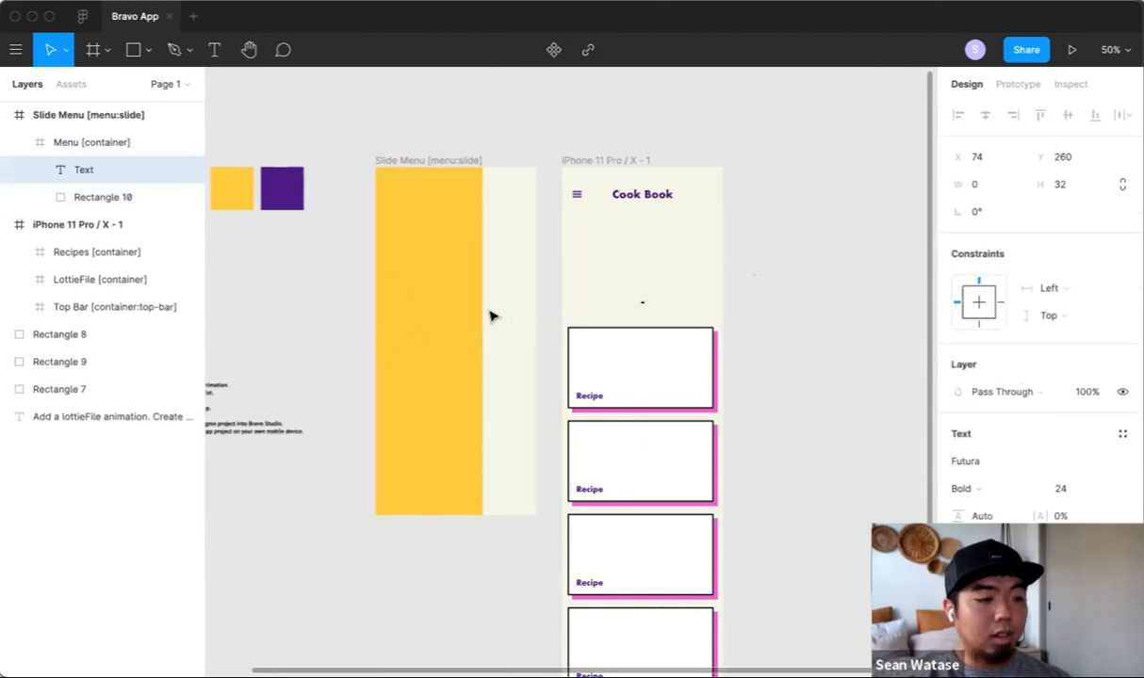
text(Home)
key(Escape)
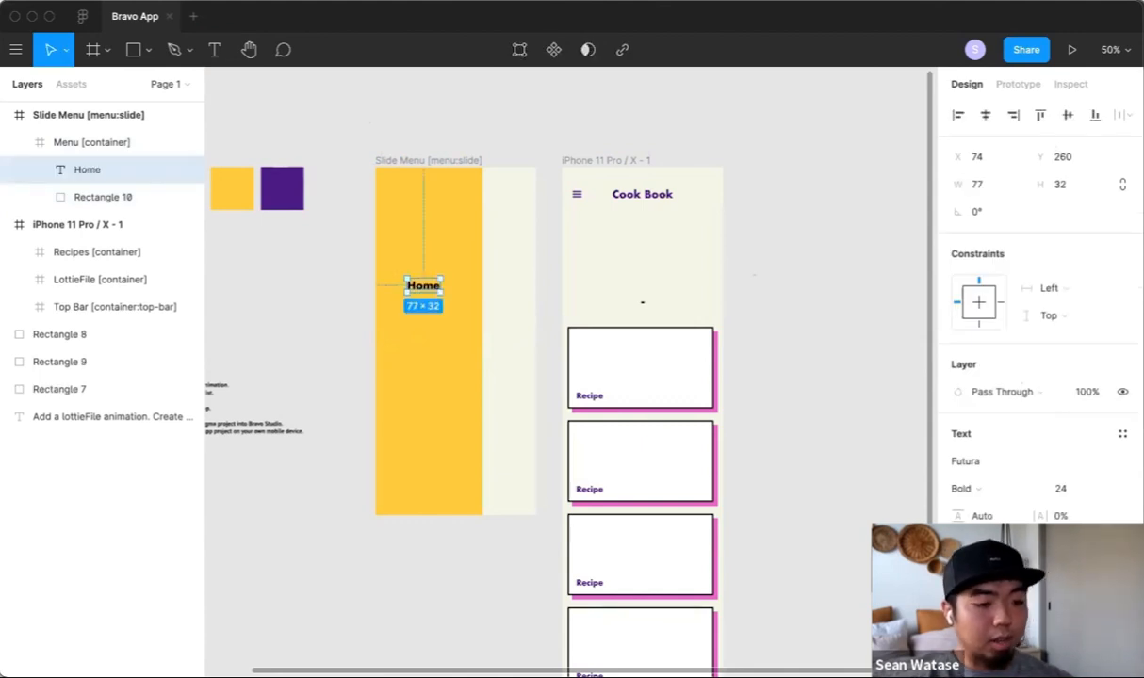
drag(424, 285, 420, 255)
Step: Add the text Recipe to the slide menu and place it directly below Home, left-aligned with it
click(420, 282)
key(t)
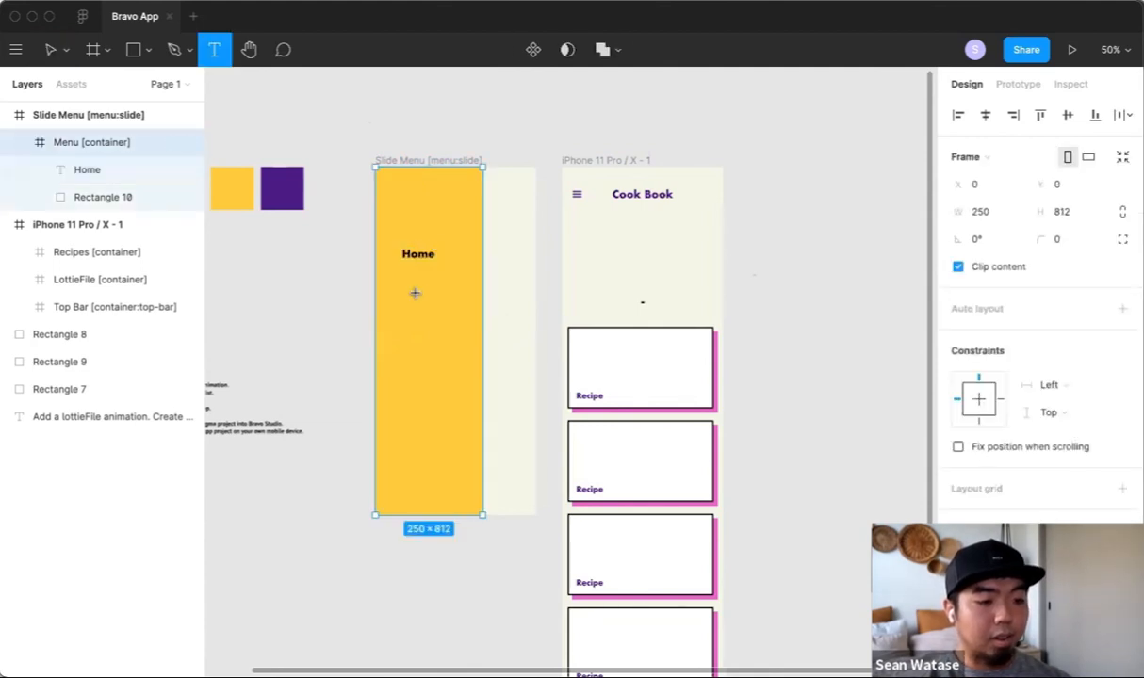
click(452, 308)
text(Recipe)
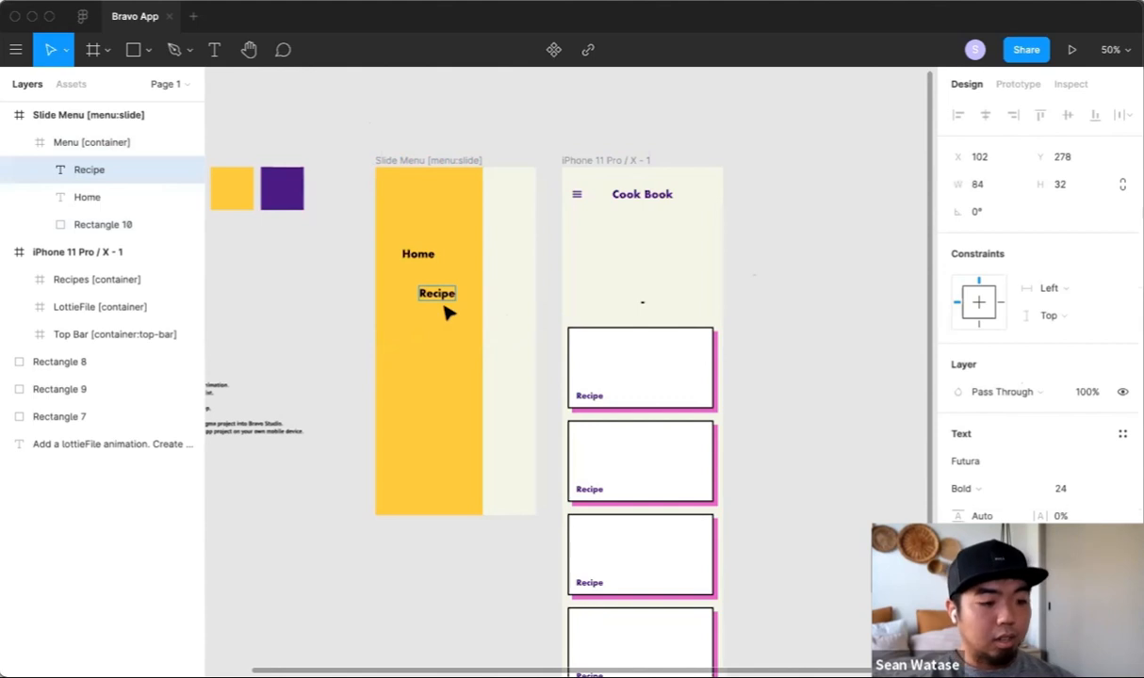
key(Escape)
drag(447, 295, 429, 276)
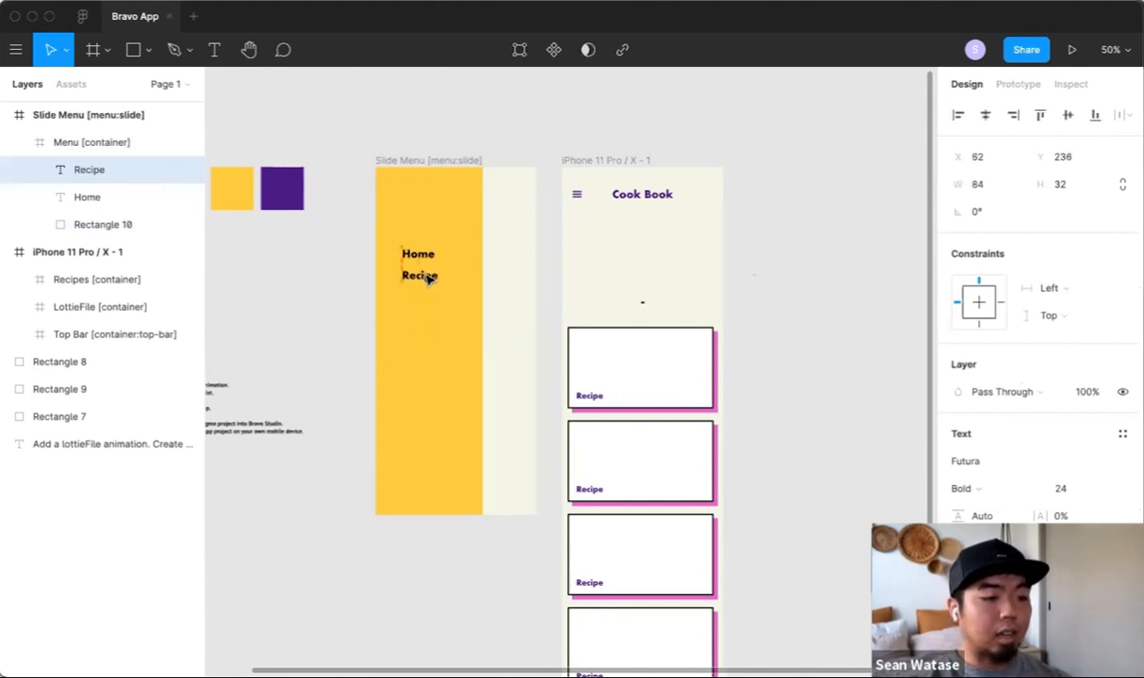
Step: Collapse the layers of the Menu [container] frame and of the Slide Menu [menu:slide] frame
click(344, 248)
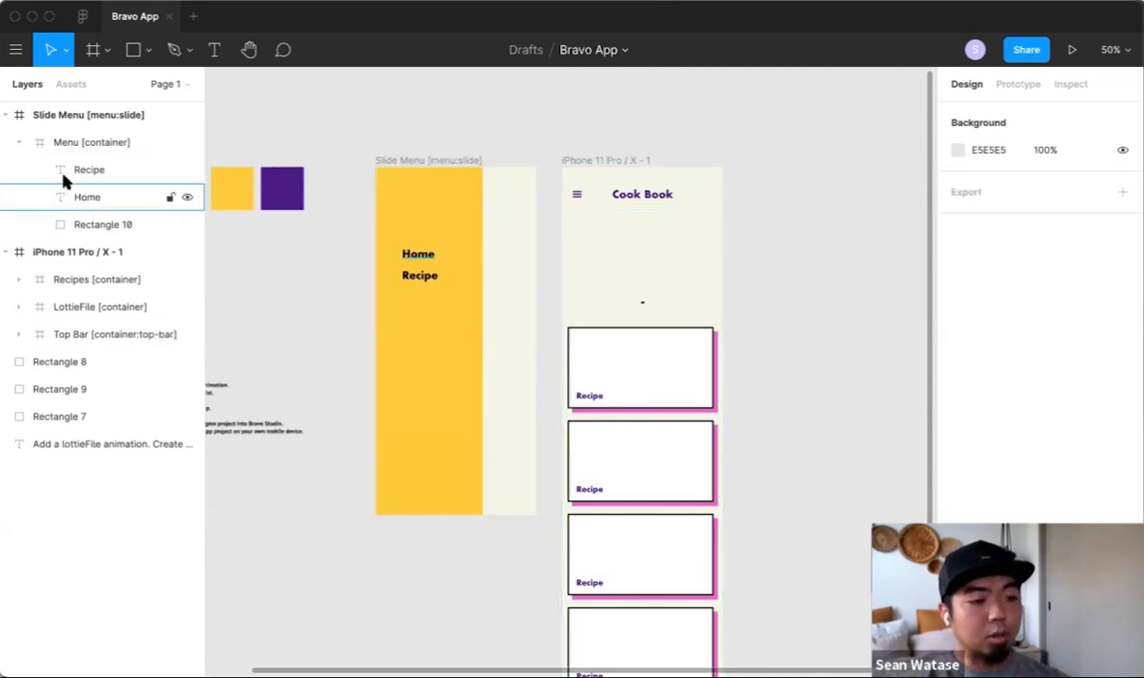
click(19, 143)
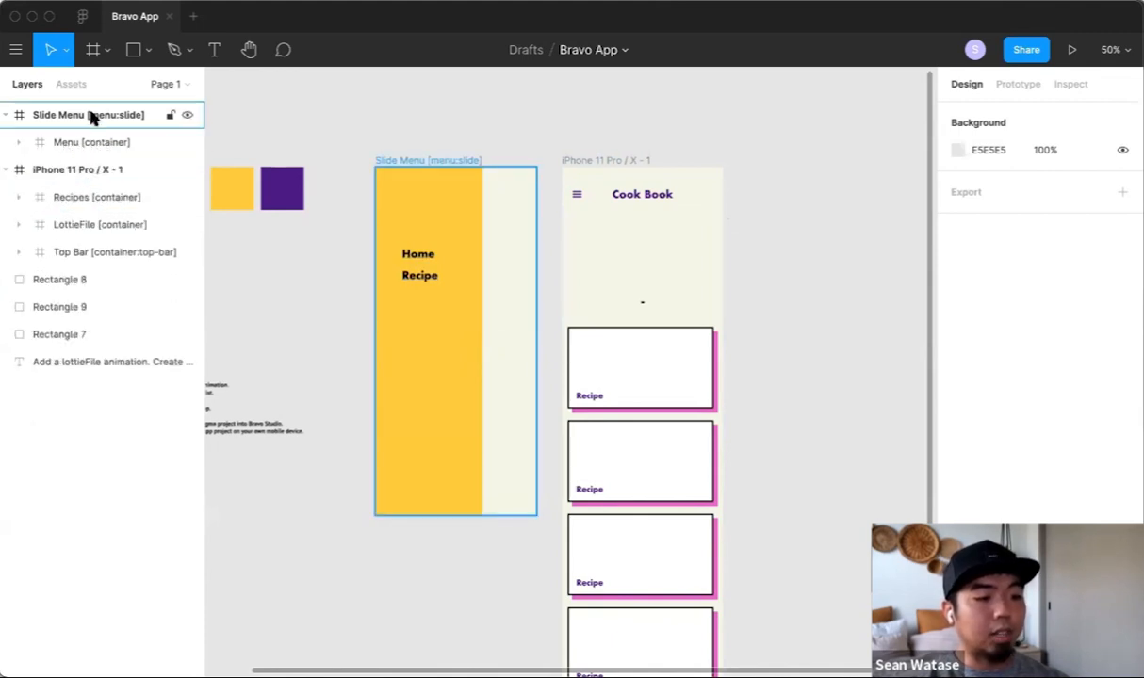
click(98, 115)
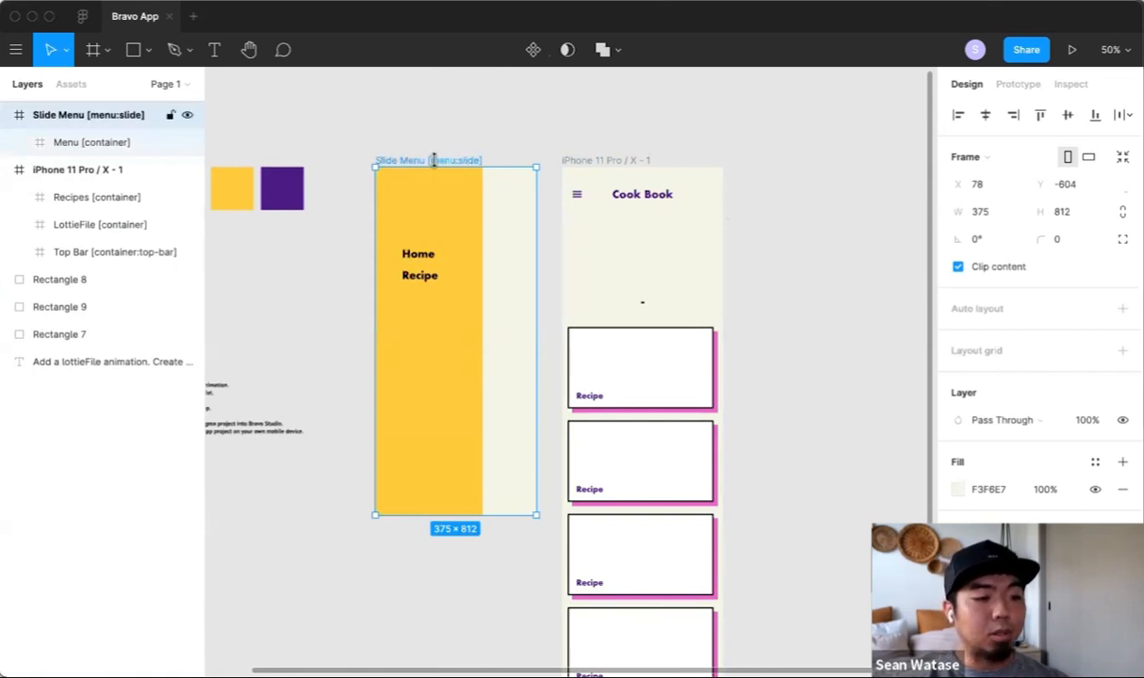
click(5, 115)
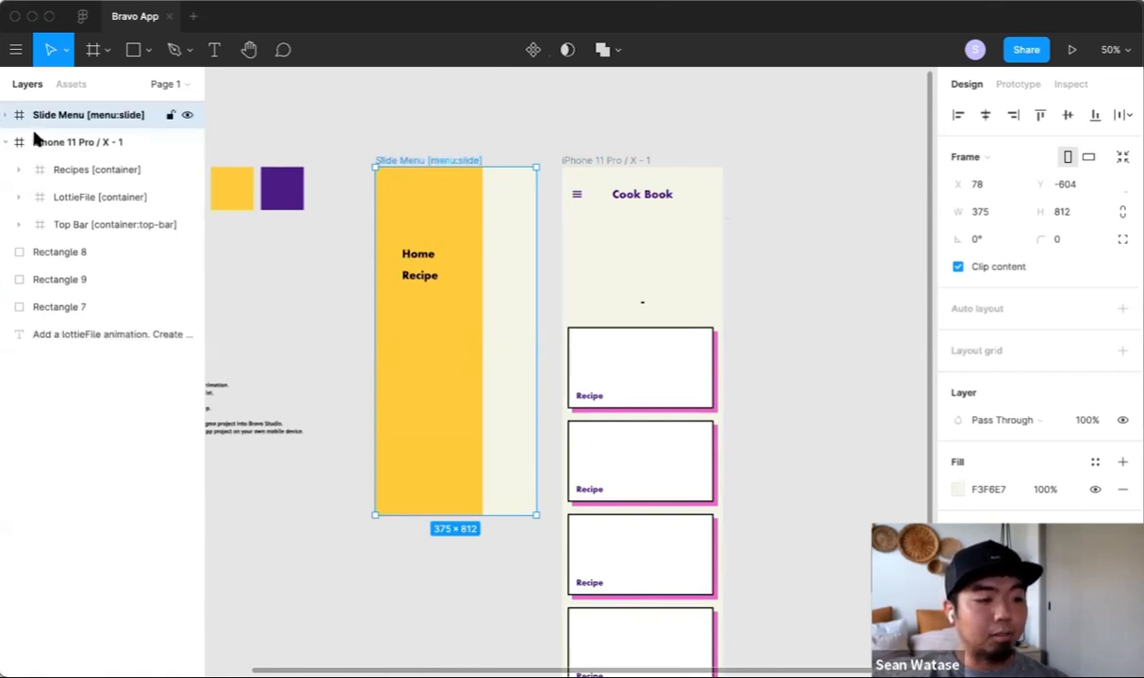
click(616, 155)
drag(796, 414, 713, 413)
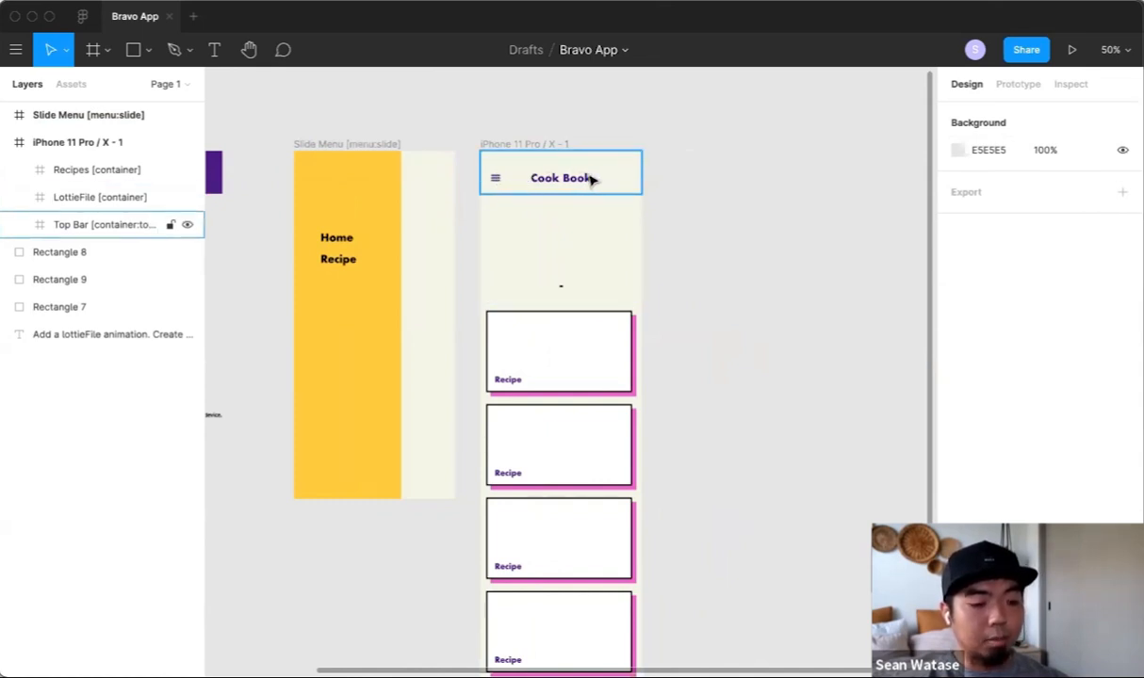
scroll(584, 372, down, 2)
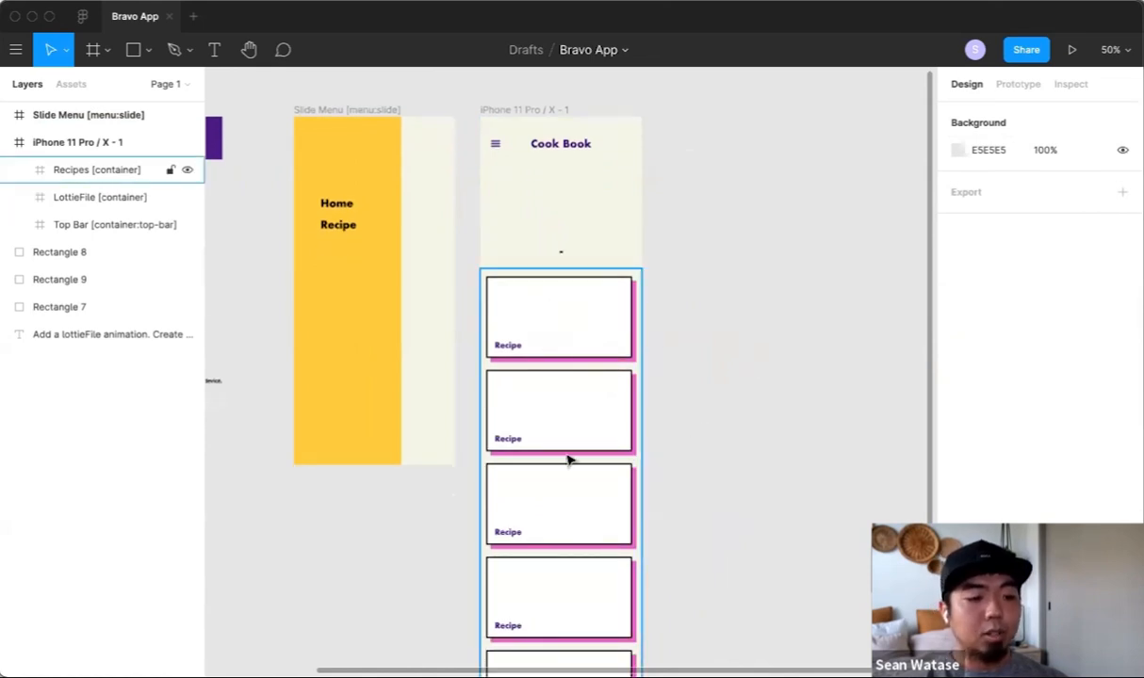
Step: Add an iPhone 11 Pro / X frame beside the Cook Book screen, aligned with its top edge
scroll(544, 358, down, 2)
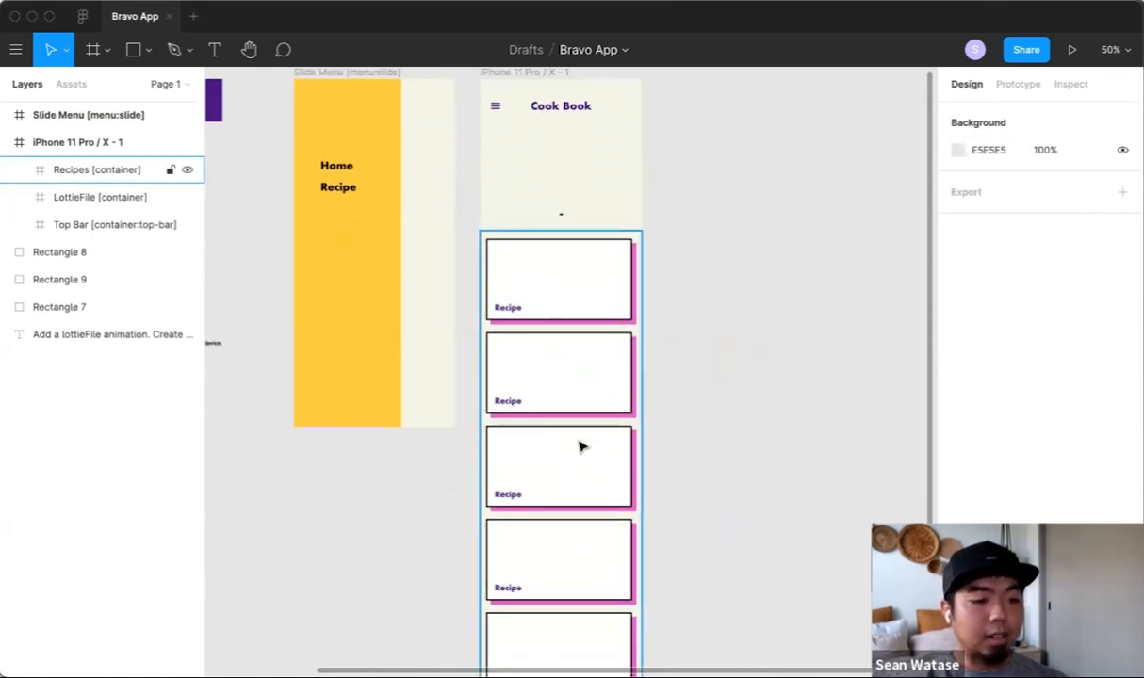
scroll(579, 273, up, 1)
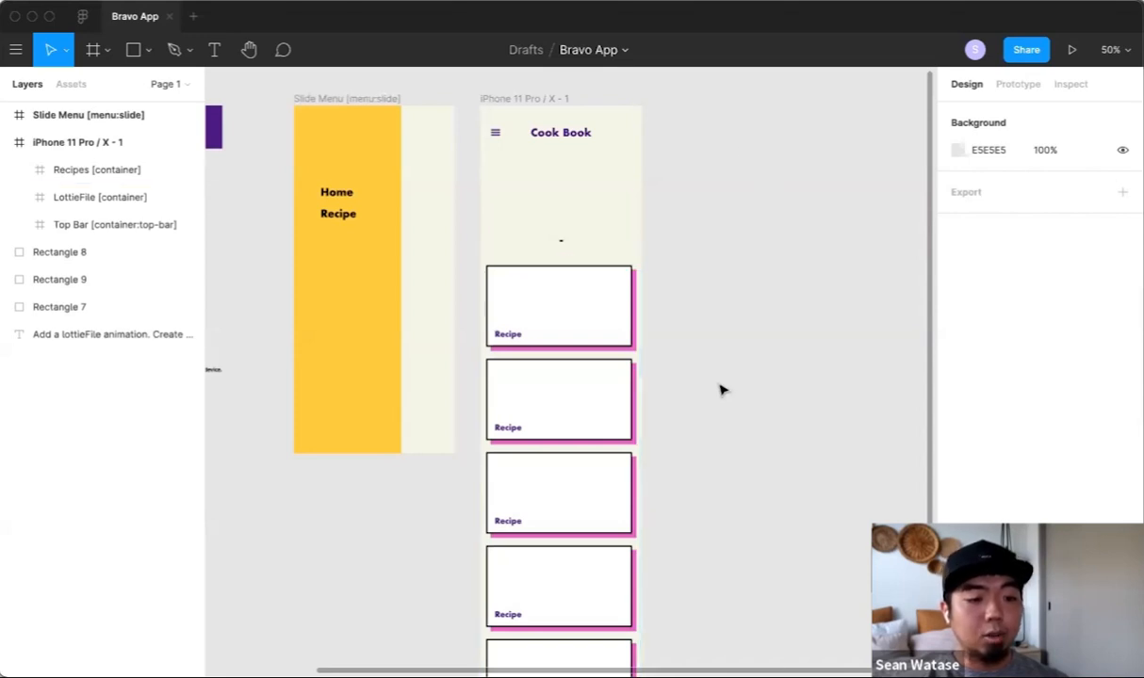
scroll(697, 320, up, 2)
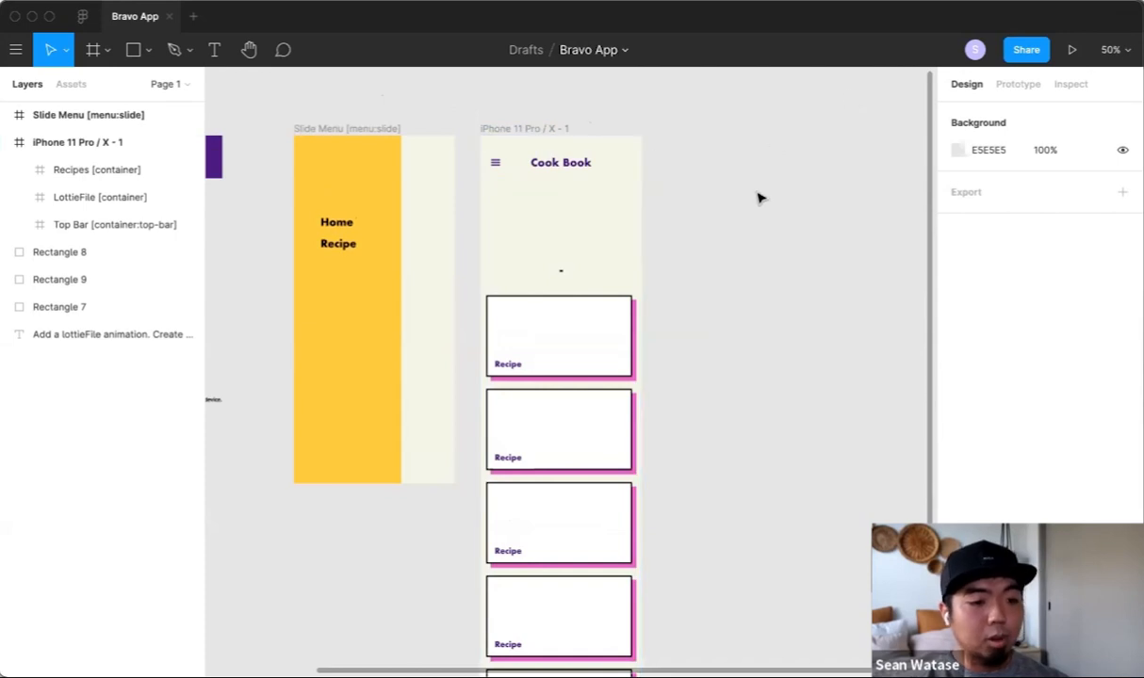
click(92, 49)
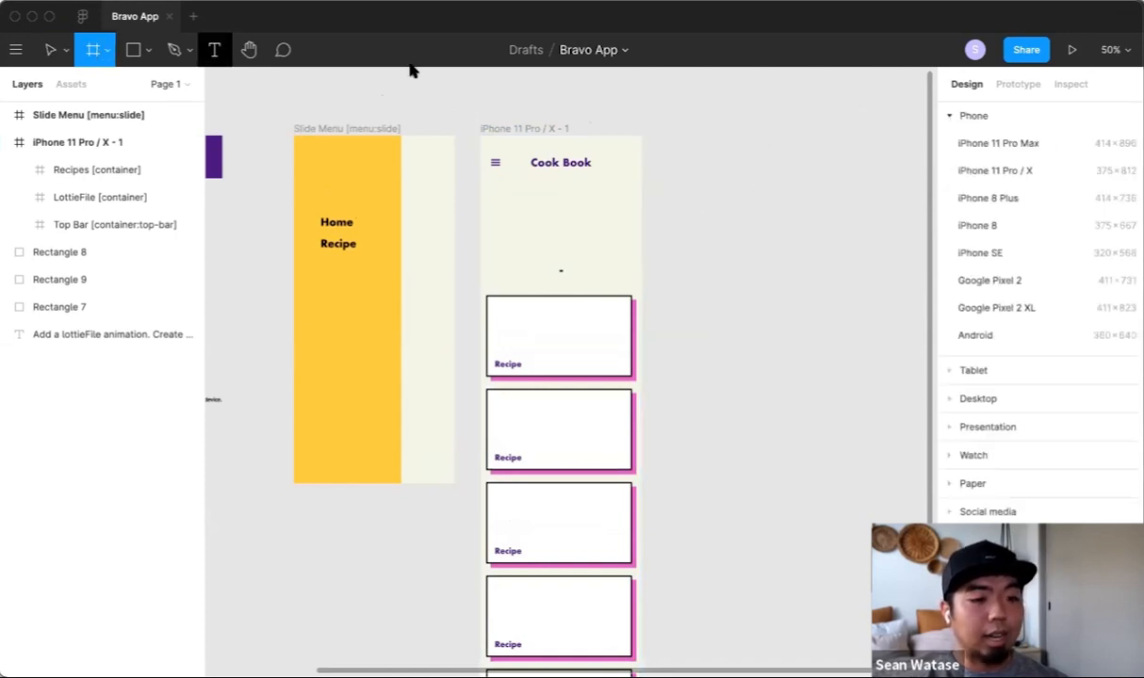
click(1016, 176)
drag(704, 196, 723, 136)
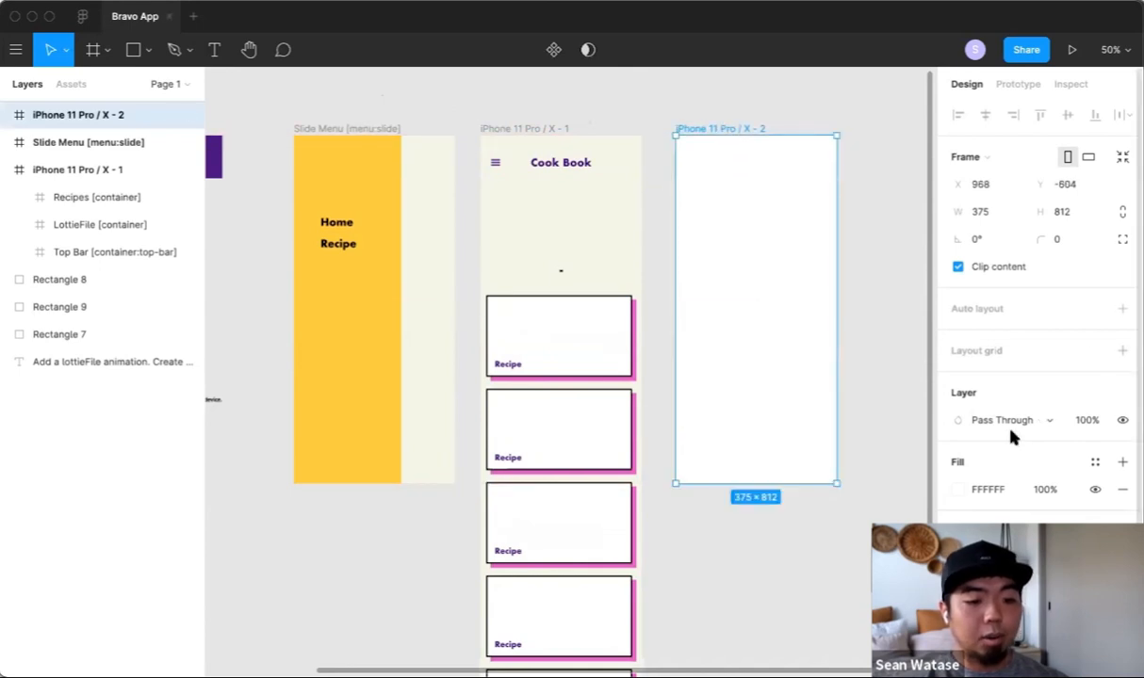
Step: Fill the new iPhone 11 Pro / X - 2 frame with the off-white document colour used on the other screens
click(961, 490)
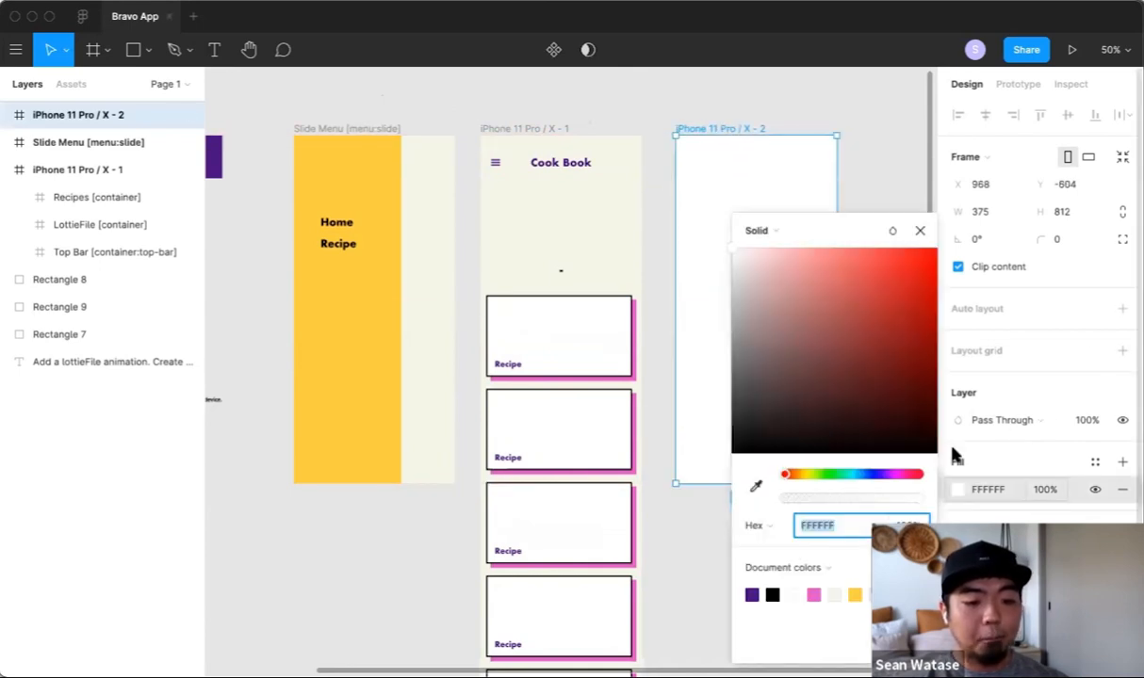
click(834, 594)
click(919, 231)
click(884, 173)
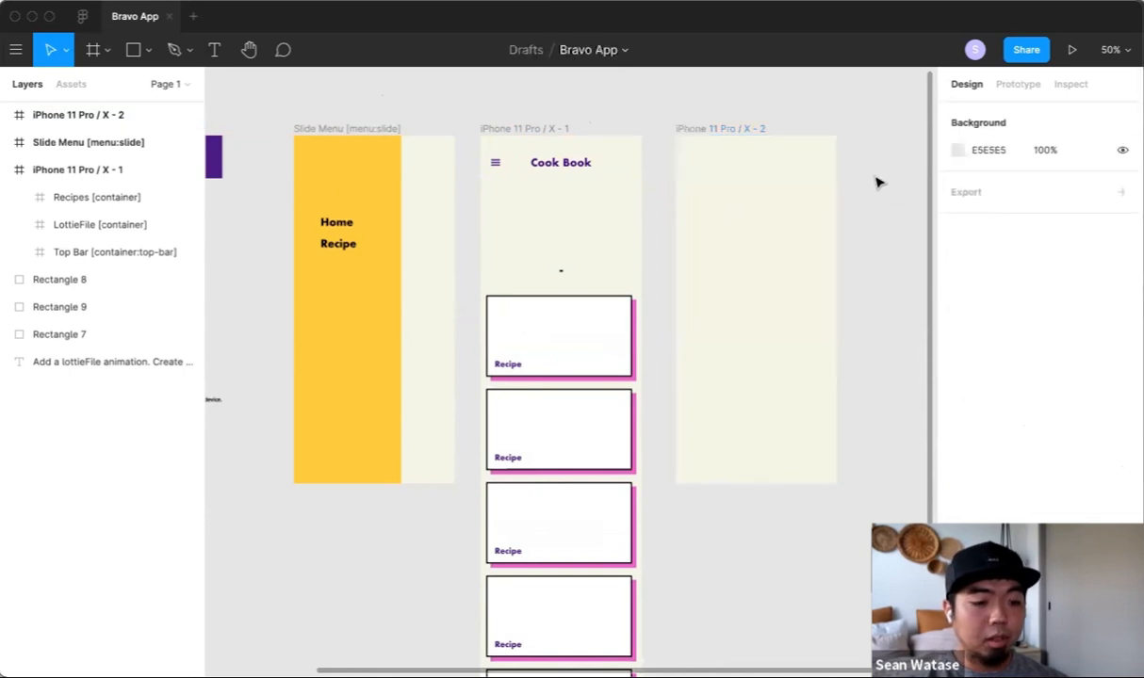
Step: Copy the first recipe card into the iPhone 11 Pro / X - 2 frame and stretch it into a tall card below the header area
double_click(601, 345)
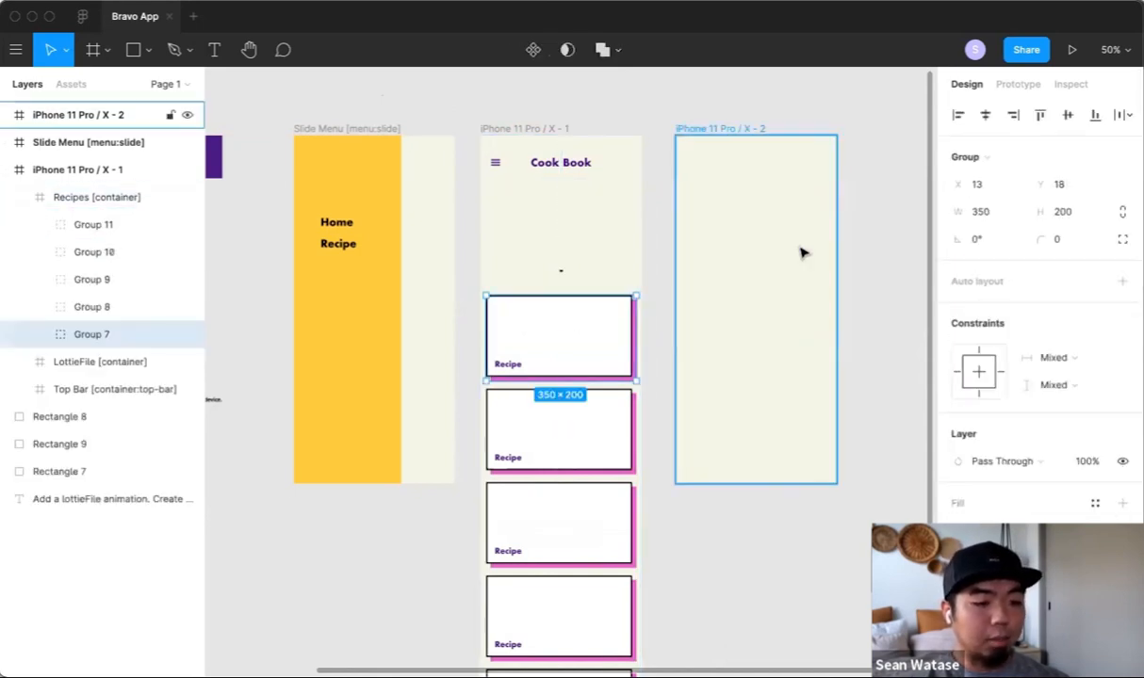
click(766, 148)
key(super+v)
drag(731, 185, 776, 424)
click(923, 384)
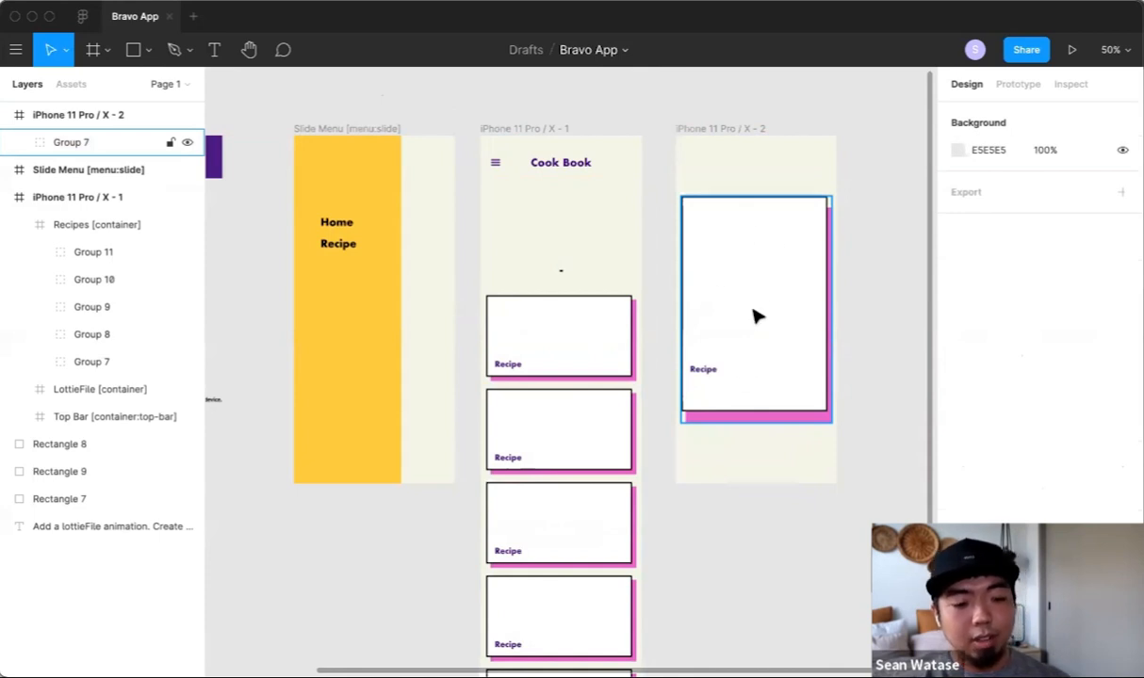
Step: Insert the arrow-left icon using the Feather Icons plugin, then close the plugin
scroll(841, 273, up, 1)
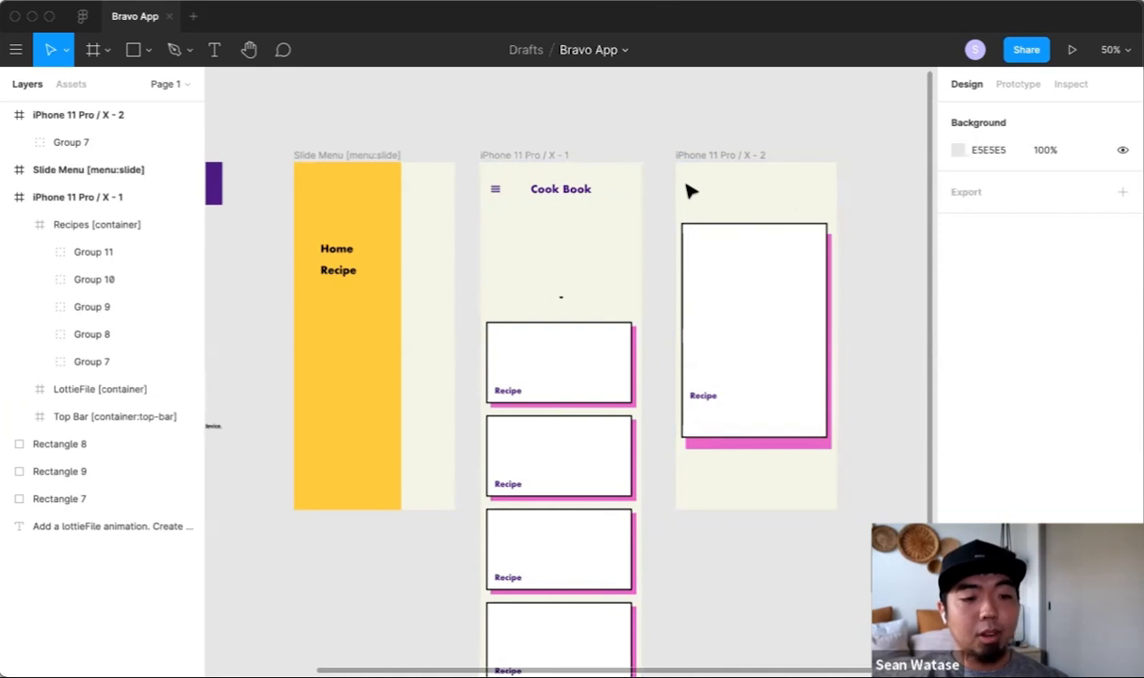
right_click(561, 120)
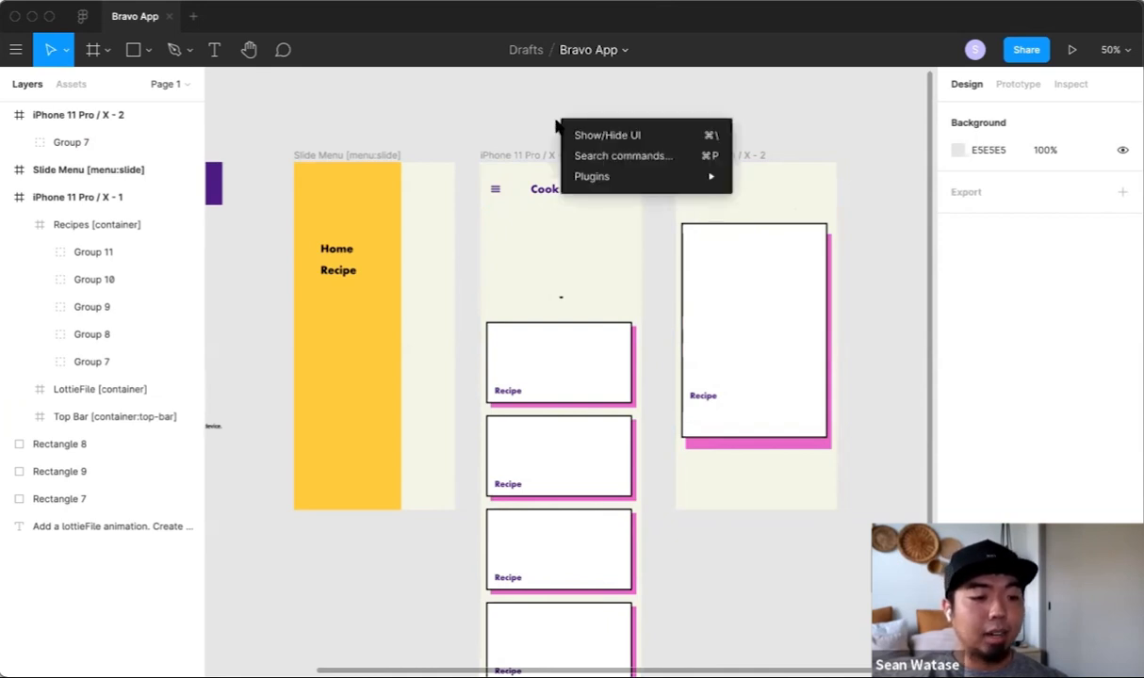
mouse_move(608, 176)
mouse_move(824, 181)
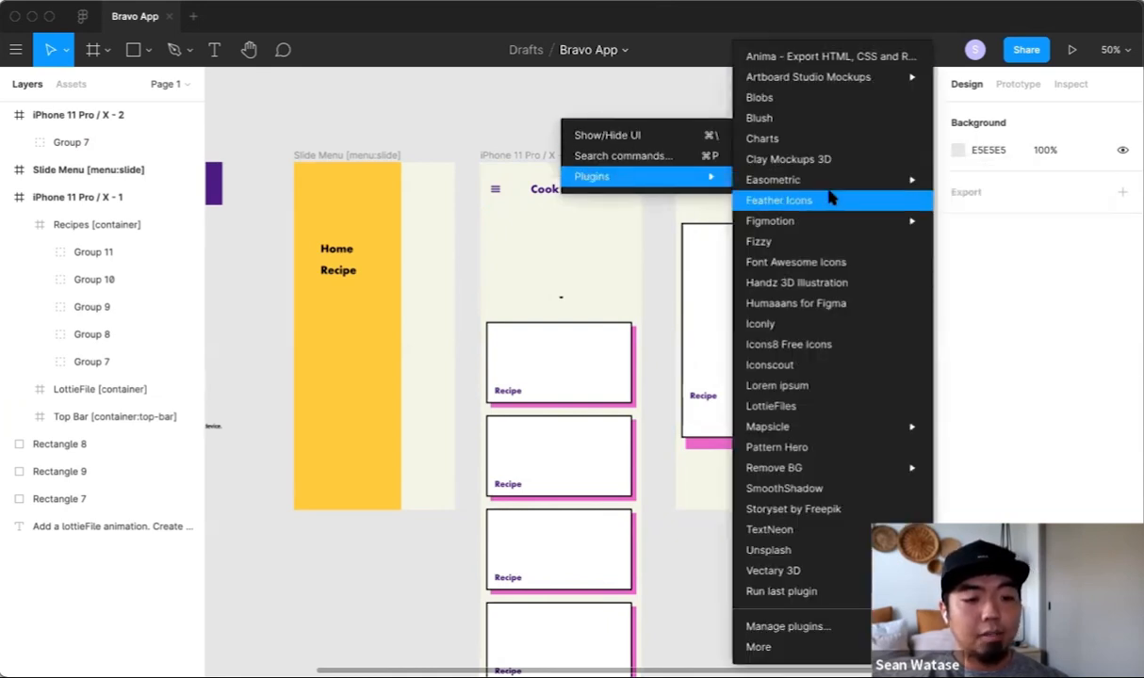
click(831, 203)
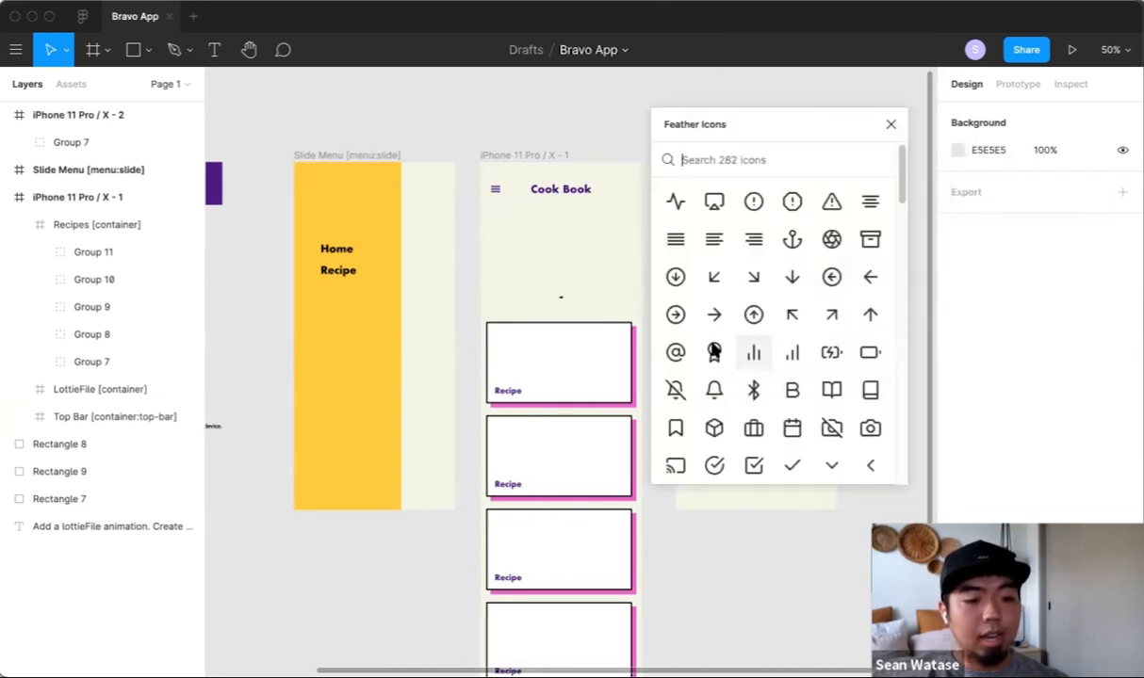
click(870, 279)
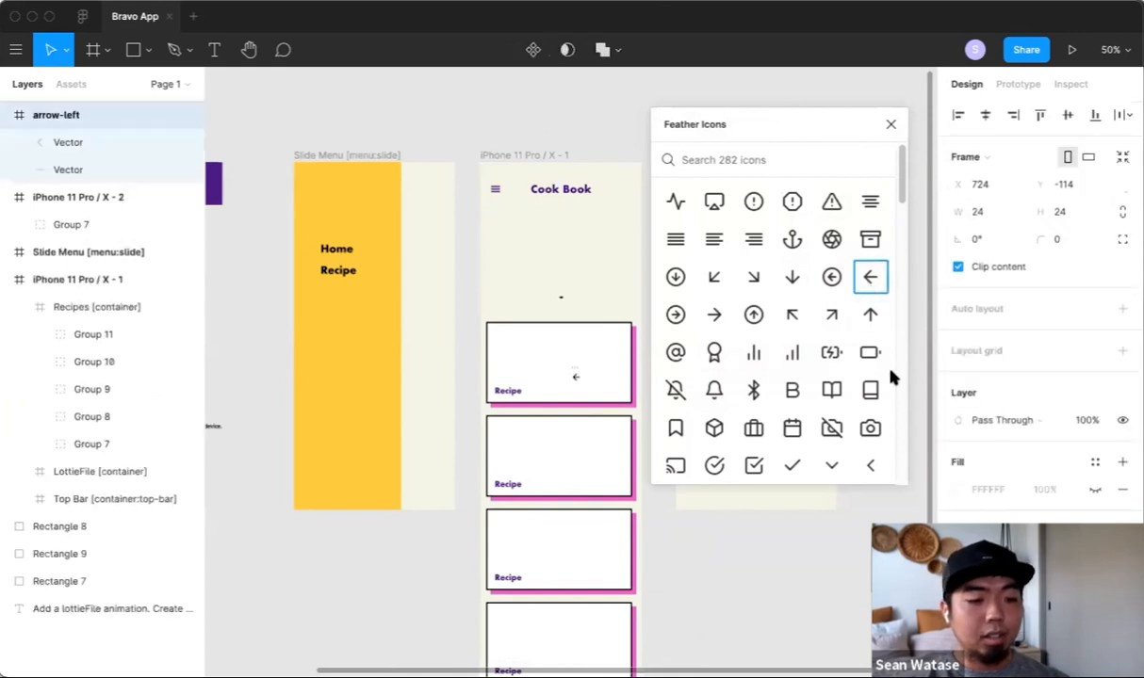
click(890, 124)
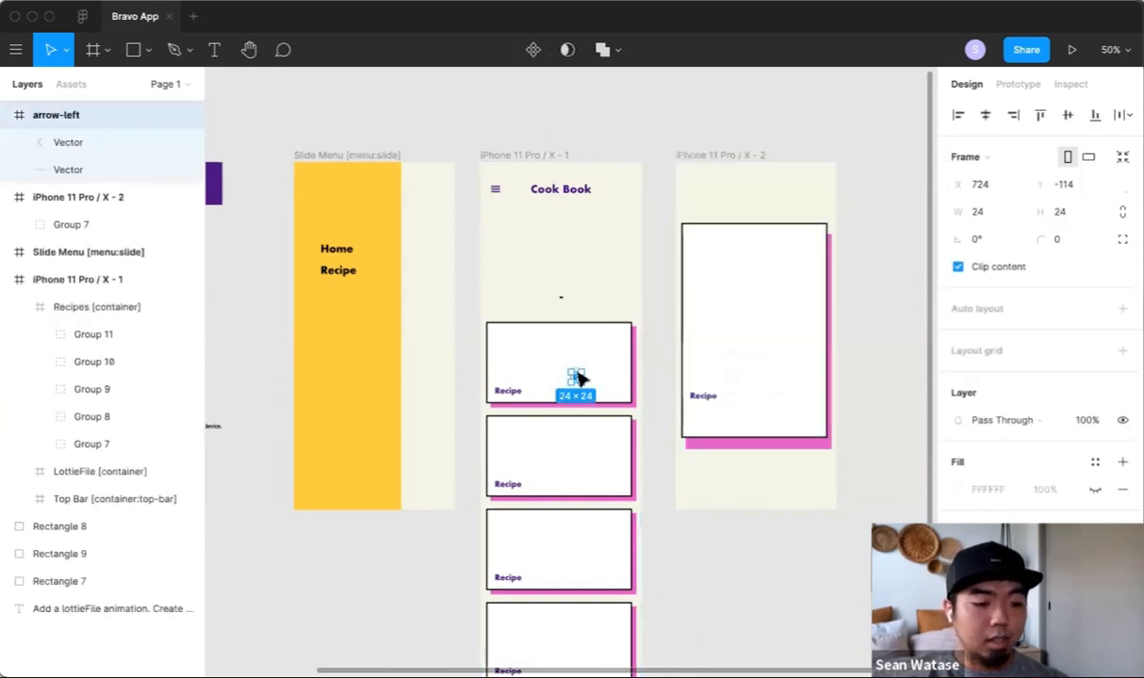
Step: Move the arrow-left icon into the upper-left corner of the iPhone 11 Pro / X - 2 frame, at about X 23, Y 42
scroll(577, 367, up, 3)
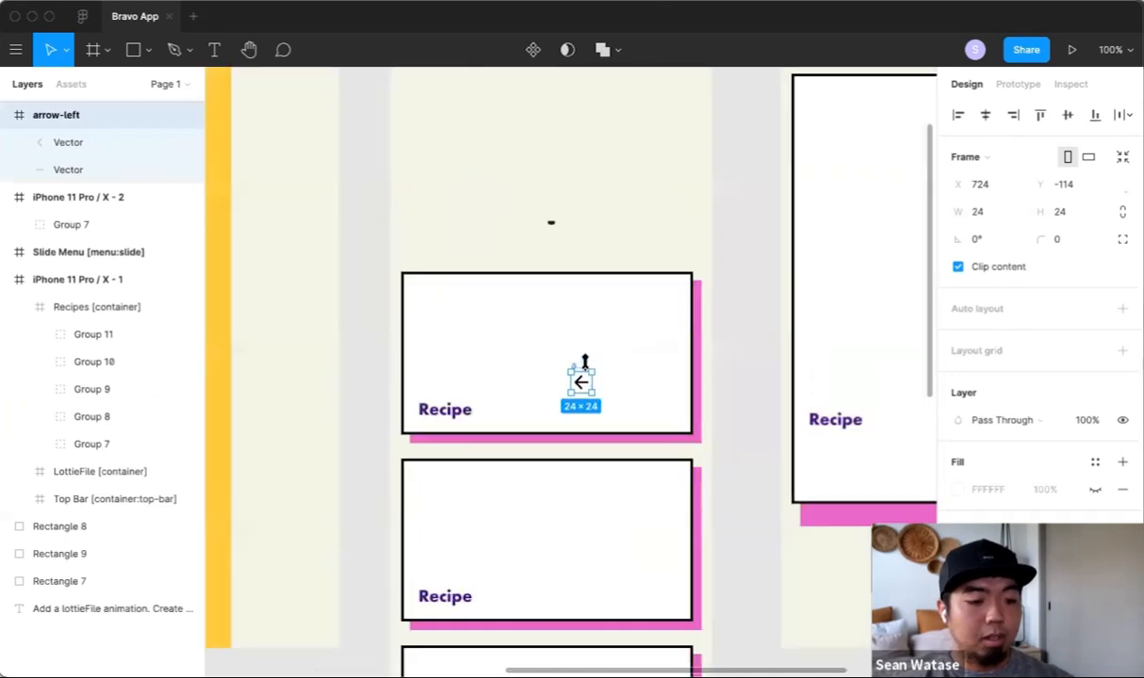
scroll(588, 372, up, 5)
scroll(647, 374, down, 3)
scroll(635, 365, right, 5)
scroll(635, 364, down, 2)
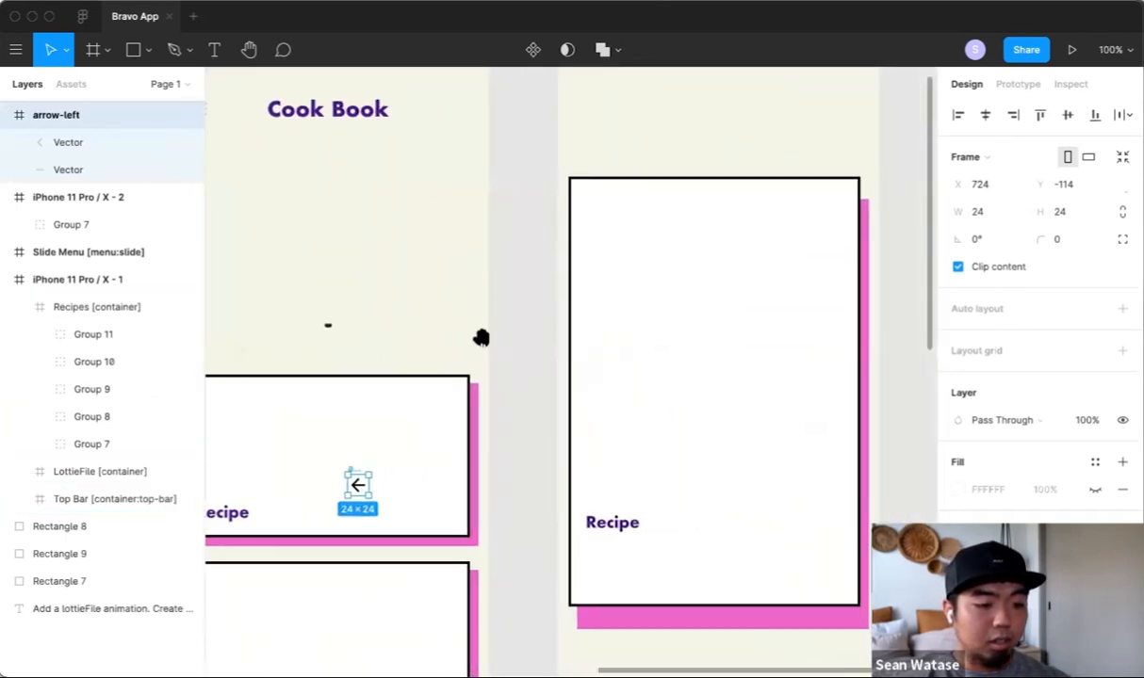
drag(362, 488, 588, 104)
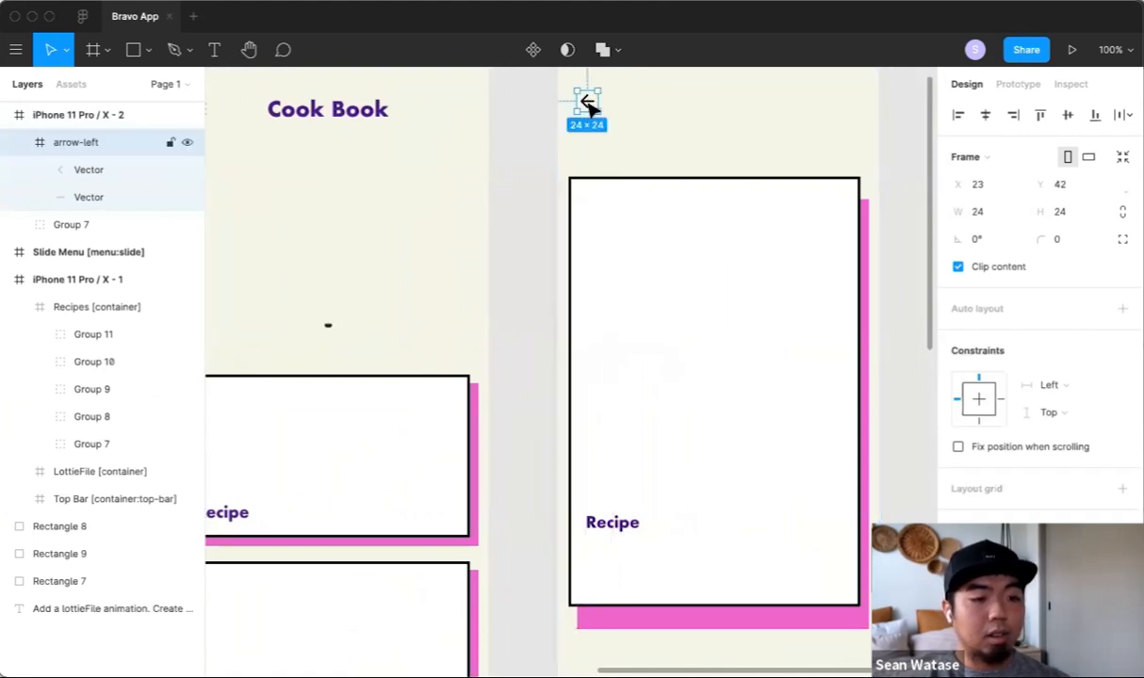
Step: Change the stroke of both arrow-left vectors to the dark purple document colour
scroll(587, 104, up, 2)
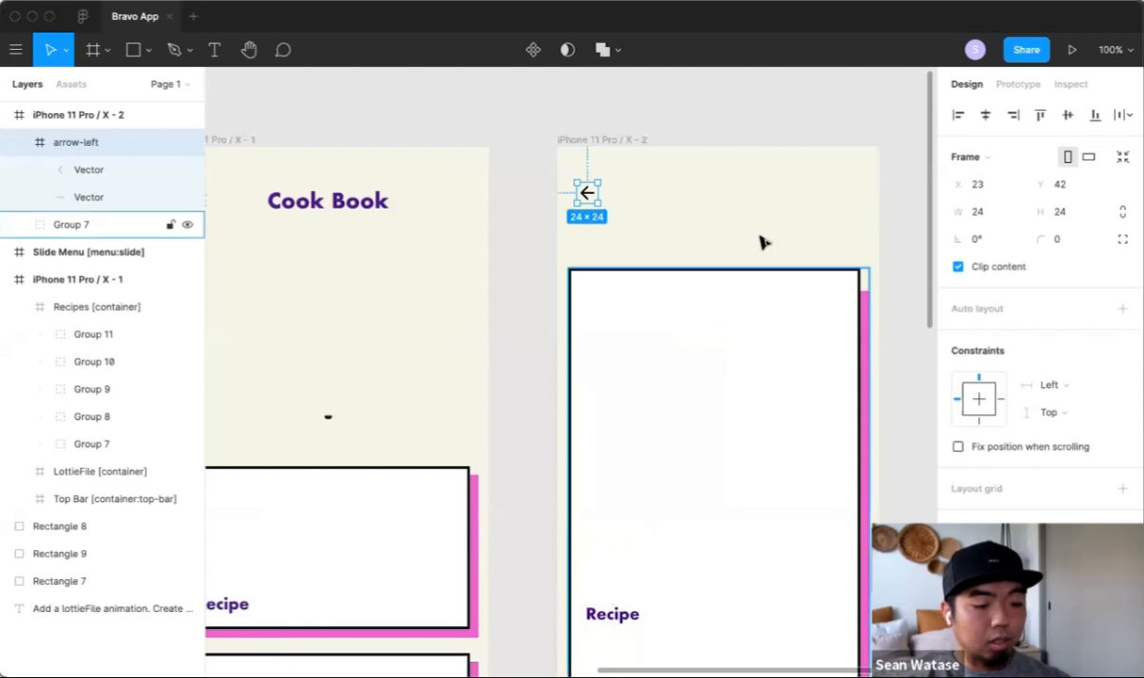
scroll(760, 242, down, 2)
drag(743, 169, 597, 227)
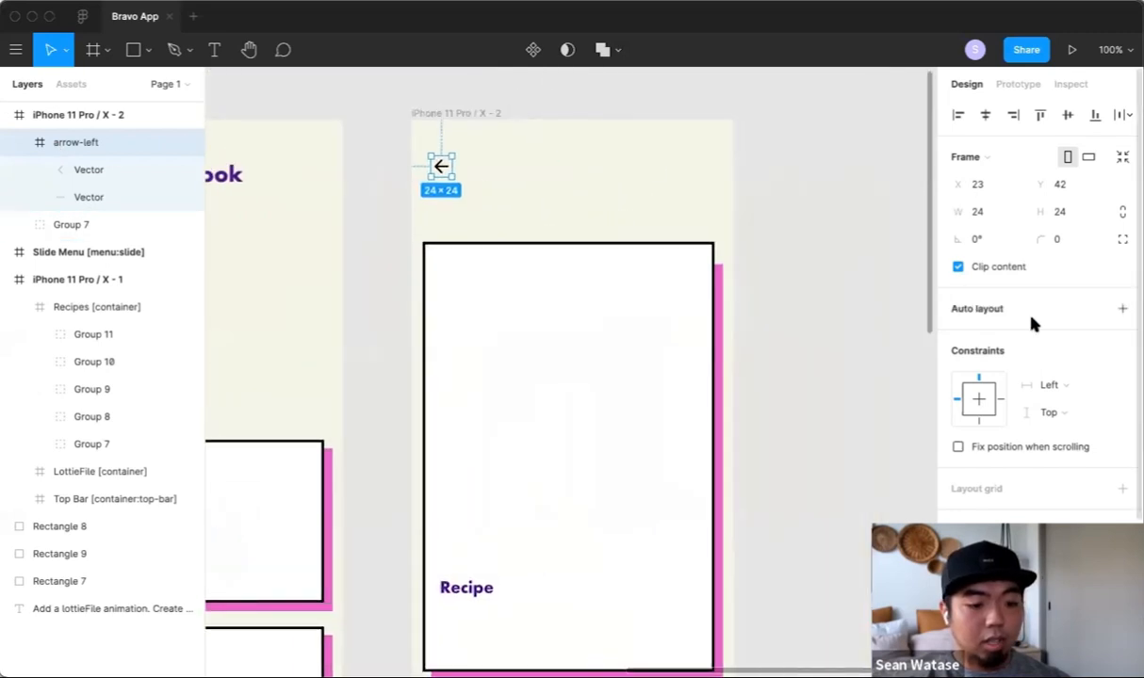
scroll(976, 296, down, 5)
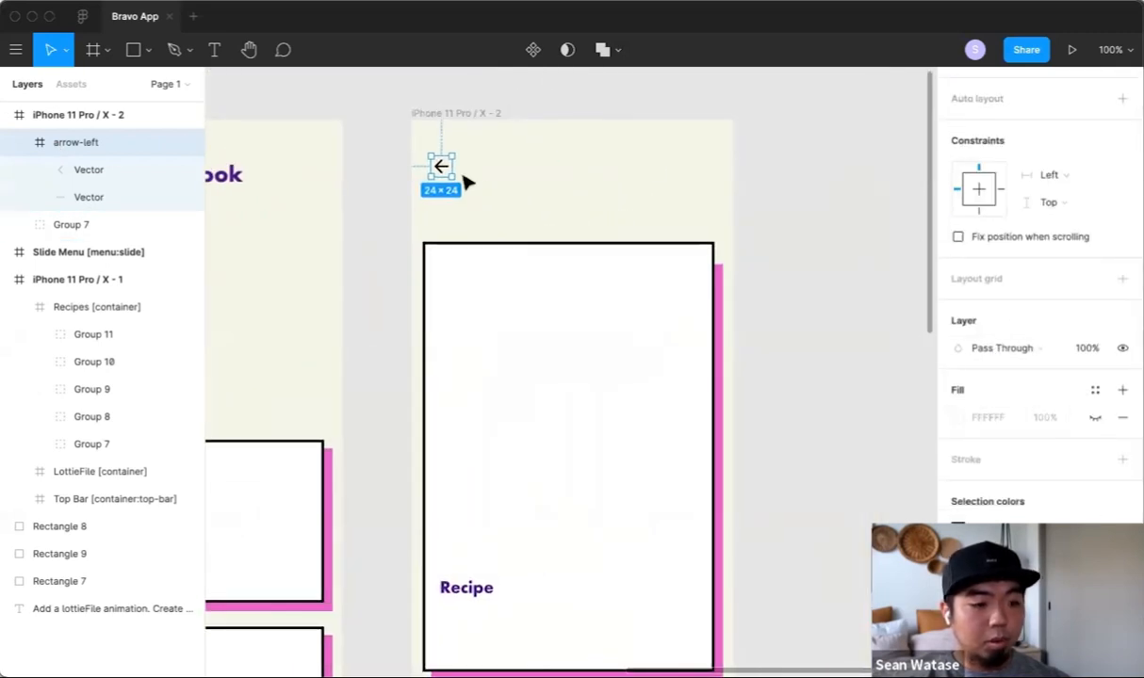
click(141, 191)
shift+click(136, 170)
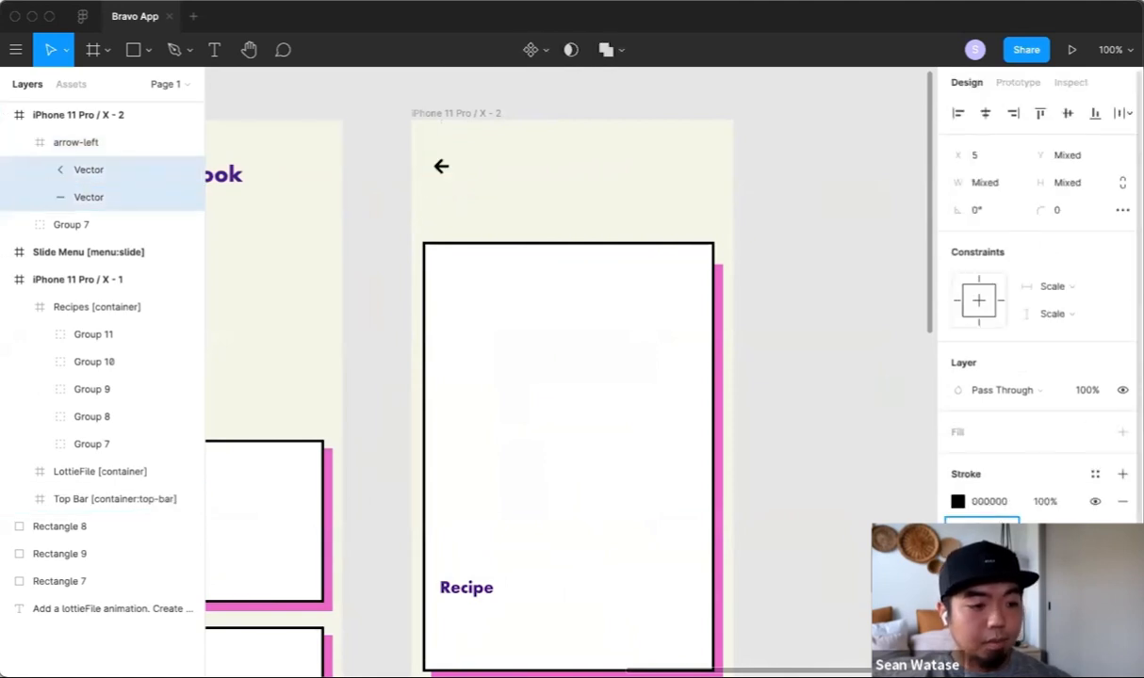
click(989, 501)
click(957, 505)
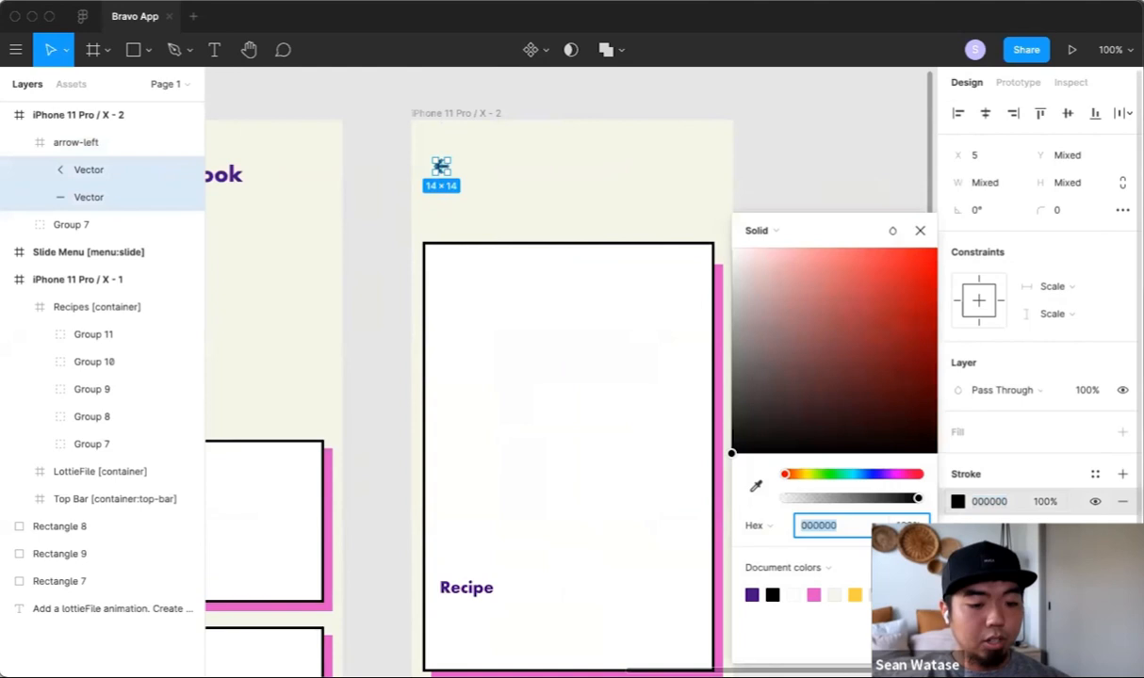
click(750, 594)
click(847, 215)
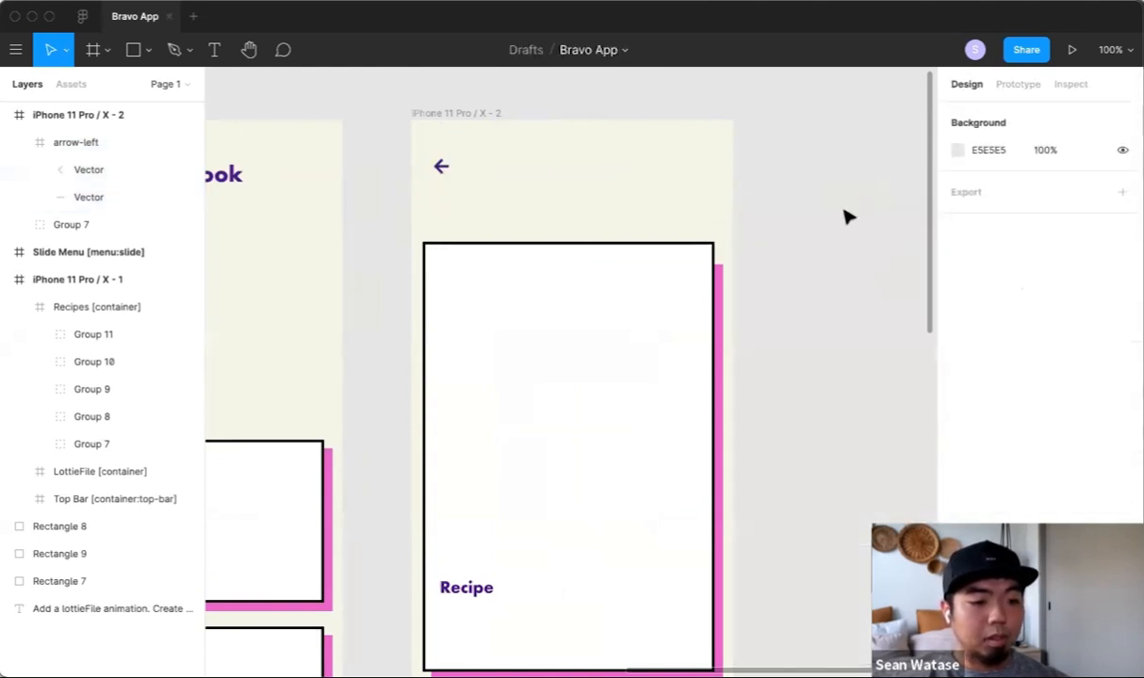
Step: Add the text Instructions above the card in the iPhone 11 Pro / X - 2 frame
scroll(650, 179, up, 2)
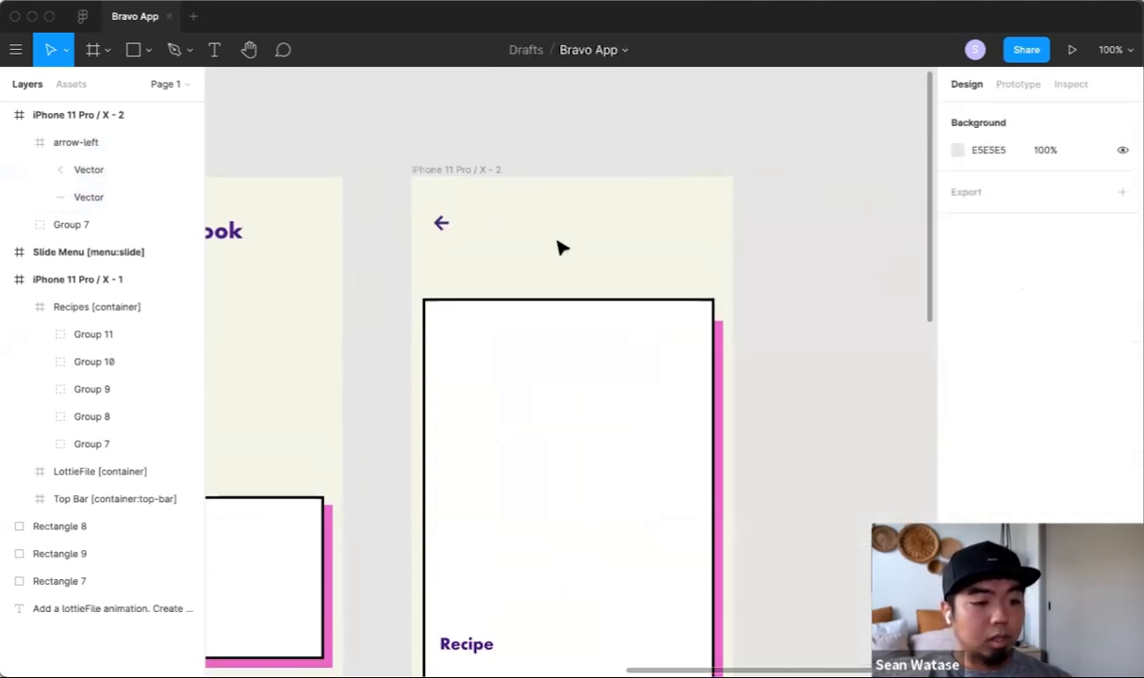
key(t)
click(508, 217)
text(In)
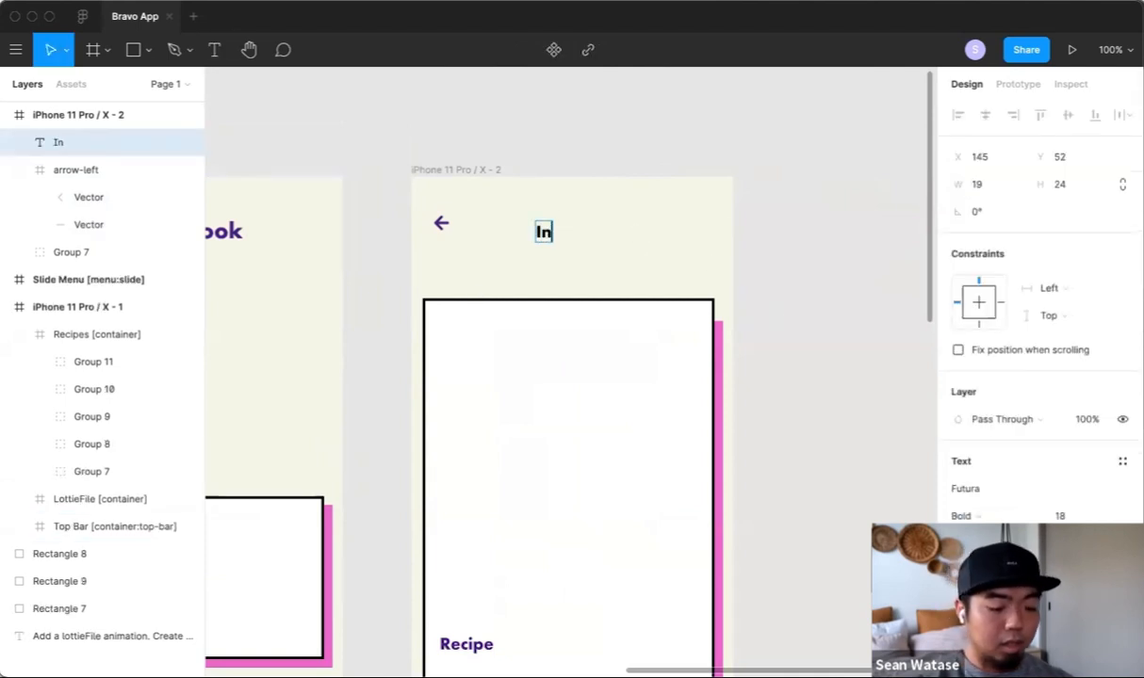
text(structions)
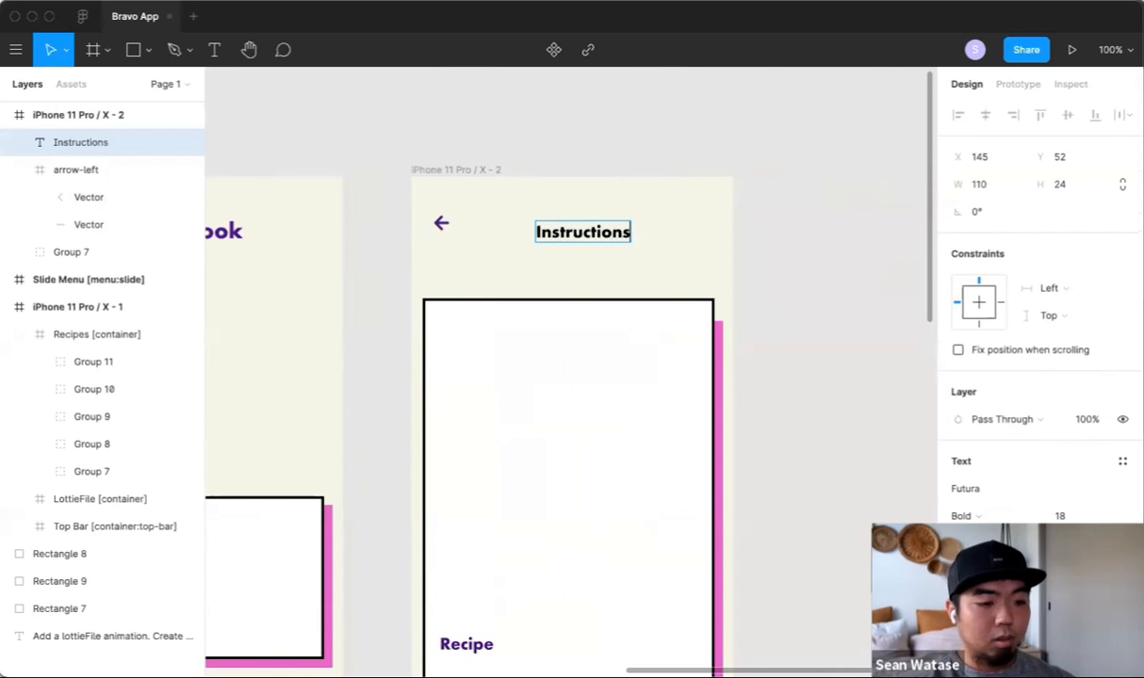
key(Escape)
Step: Colour the Instructions title dark purple and centre it horizontally in the header, level with the back arrow
scroll(999, 453, down, 5)
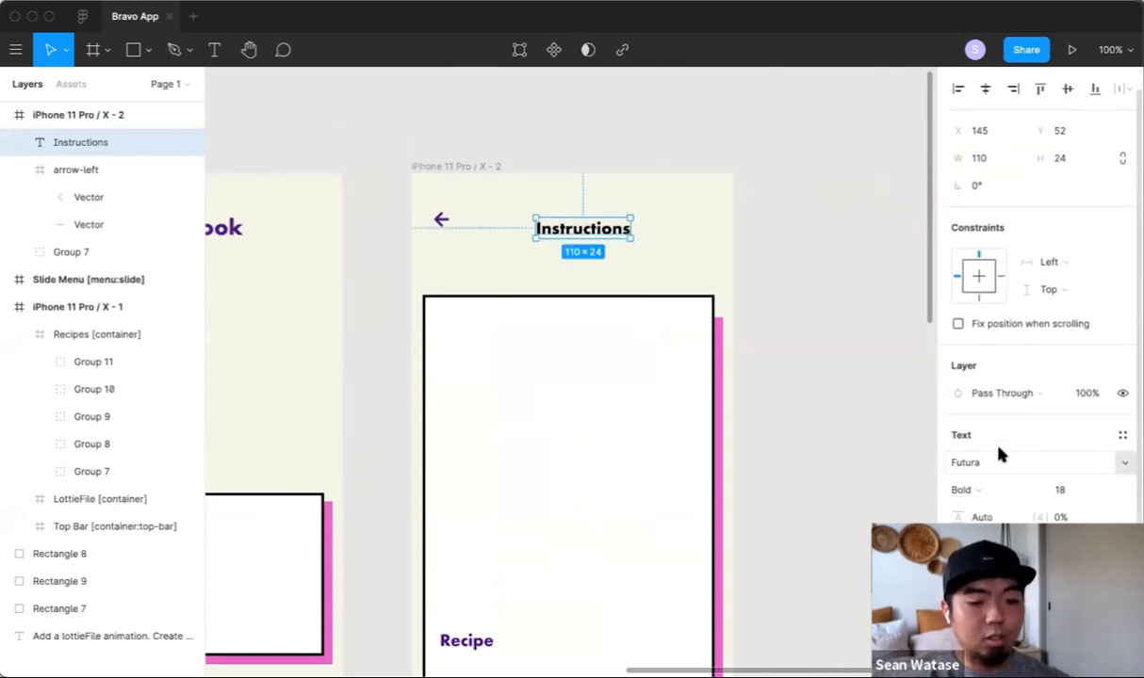
click(958, 487)
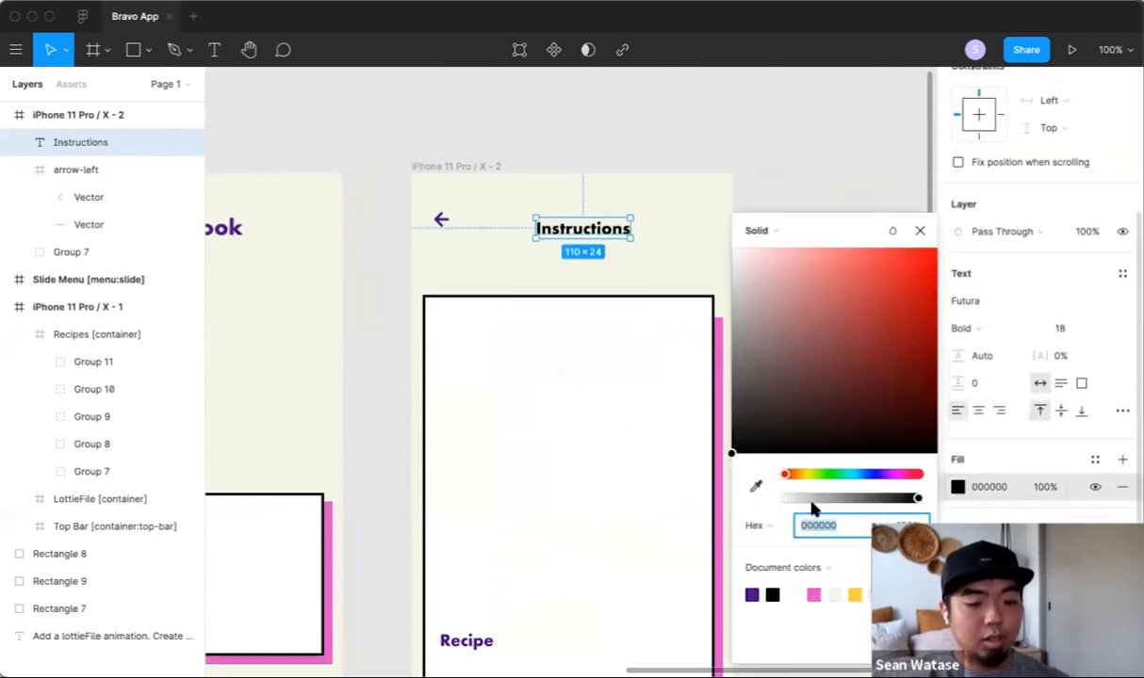
click(750, 594)
click(606, 233)
drag(606, 233, 597, 225)
click(837, 216)
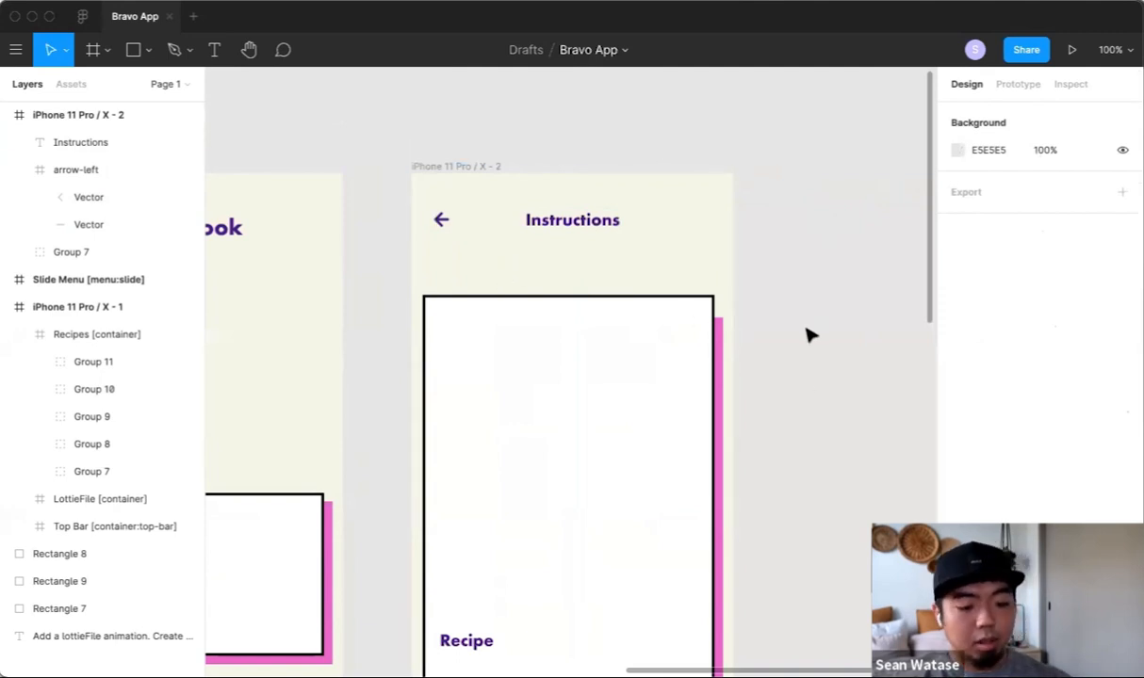
Step: Draw a 375 × 670 frame inside the iPhone 11 Pro / X - 2 screen, covering the header and the tall card
key(minus)
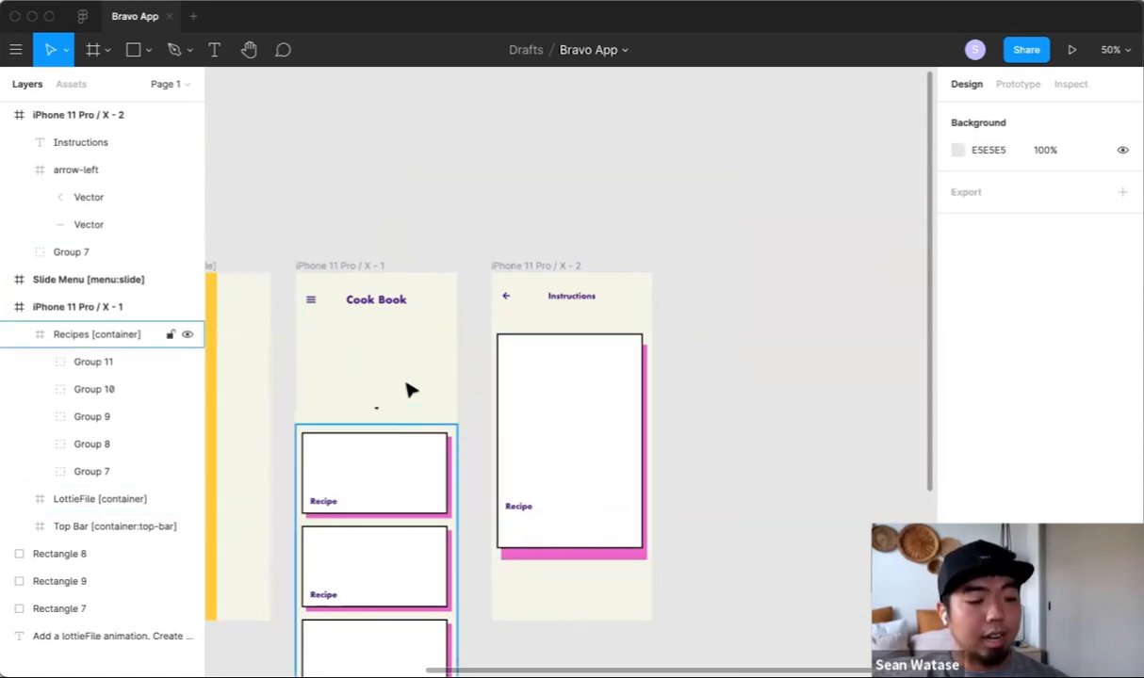
scroll(609, 418, down, 1)
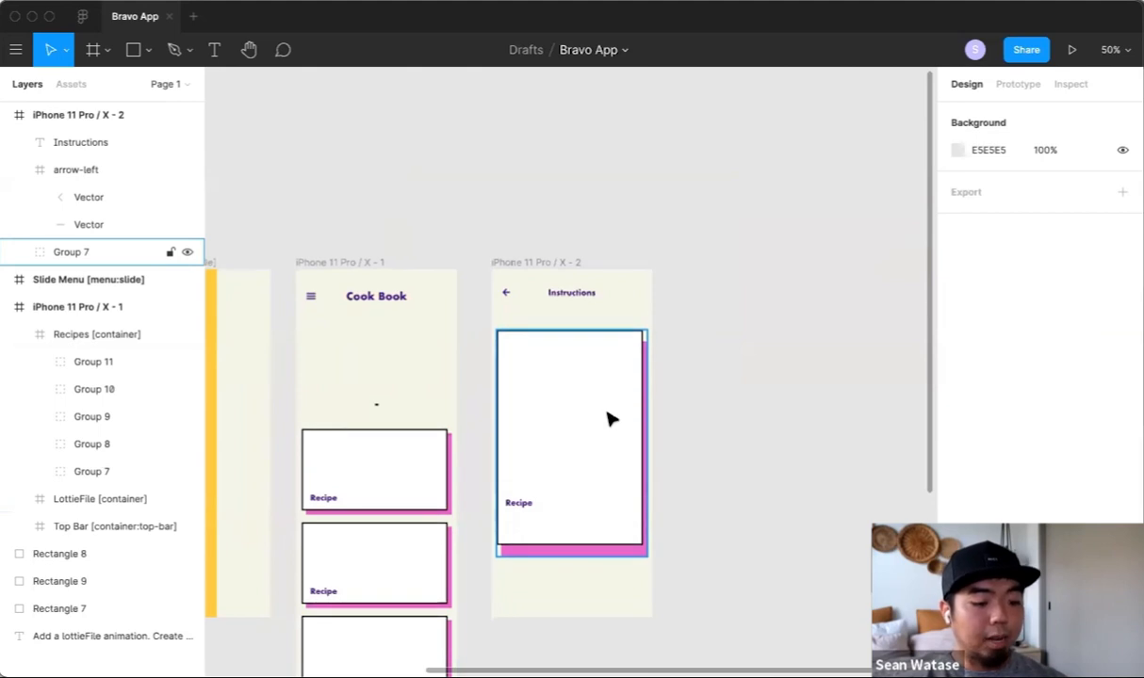
key(f)
click(532, 553)
drag(544, 553, 490, 293)
drag(590, 304, 653, 308)
drag(589, 591, 591, 558)
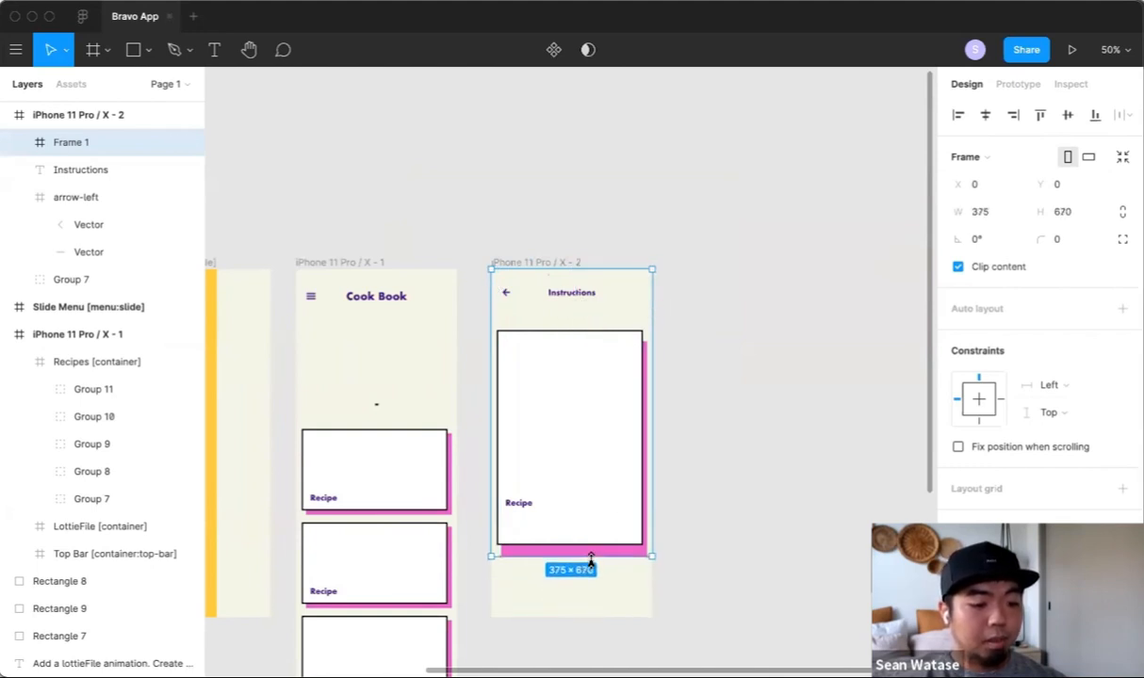
Step: Rename the new 375 × 670 frame as Instructions [container]
double_click(61, 140)
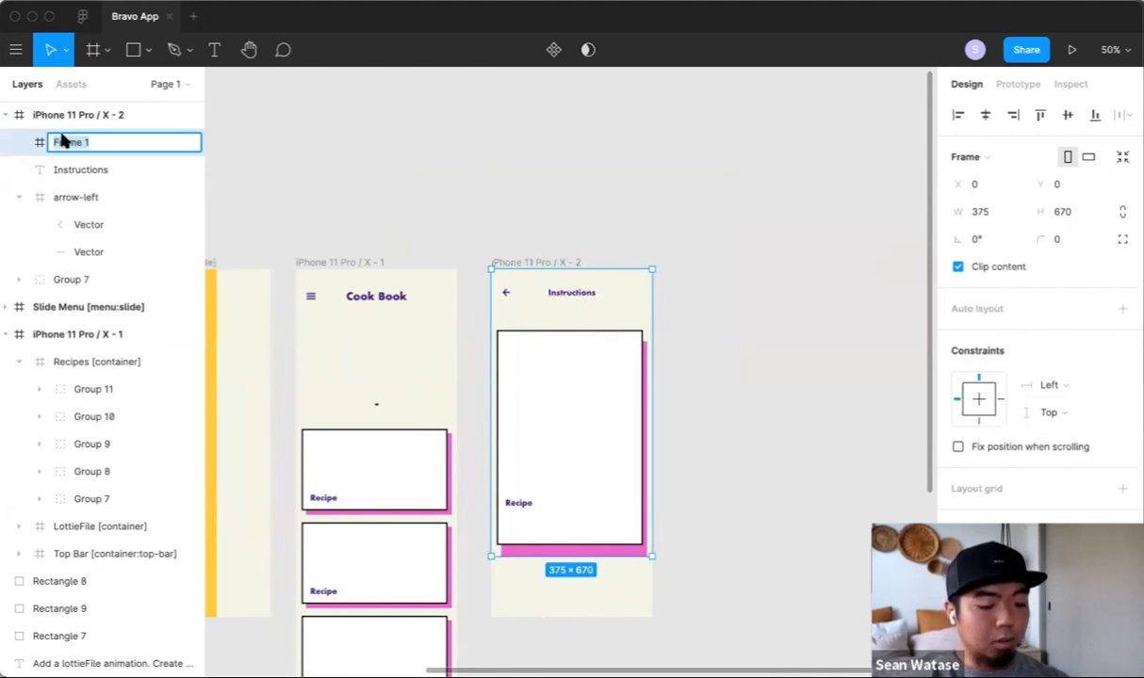
text(Instructions [container)
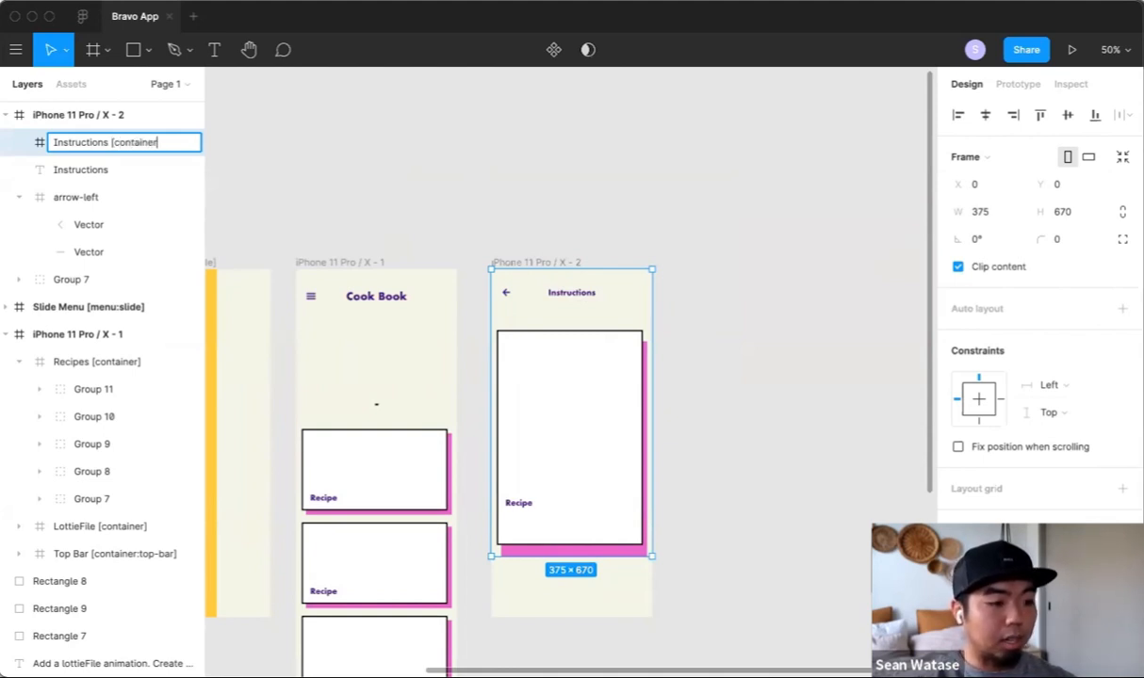
key(Return)
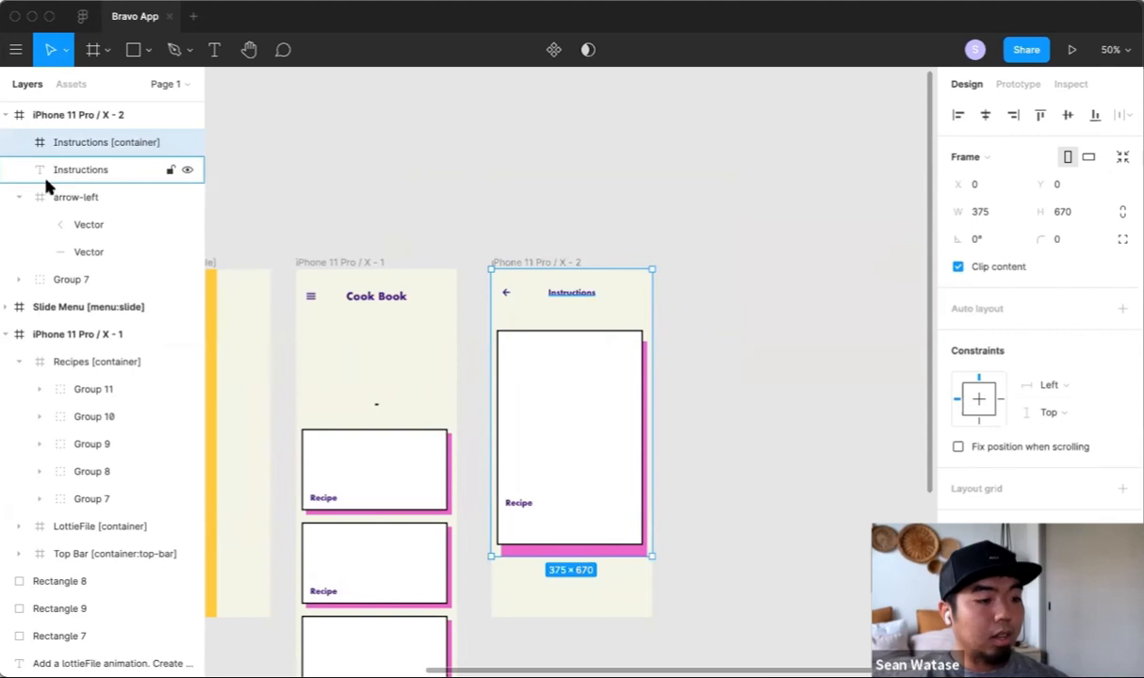
Step: Move the Instructions text, the arrow-left icon and the tall card's Group 7 into the Instructions [container] frame
click(18, 197)
click(75, 170)
shift+click(84, 224)
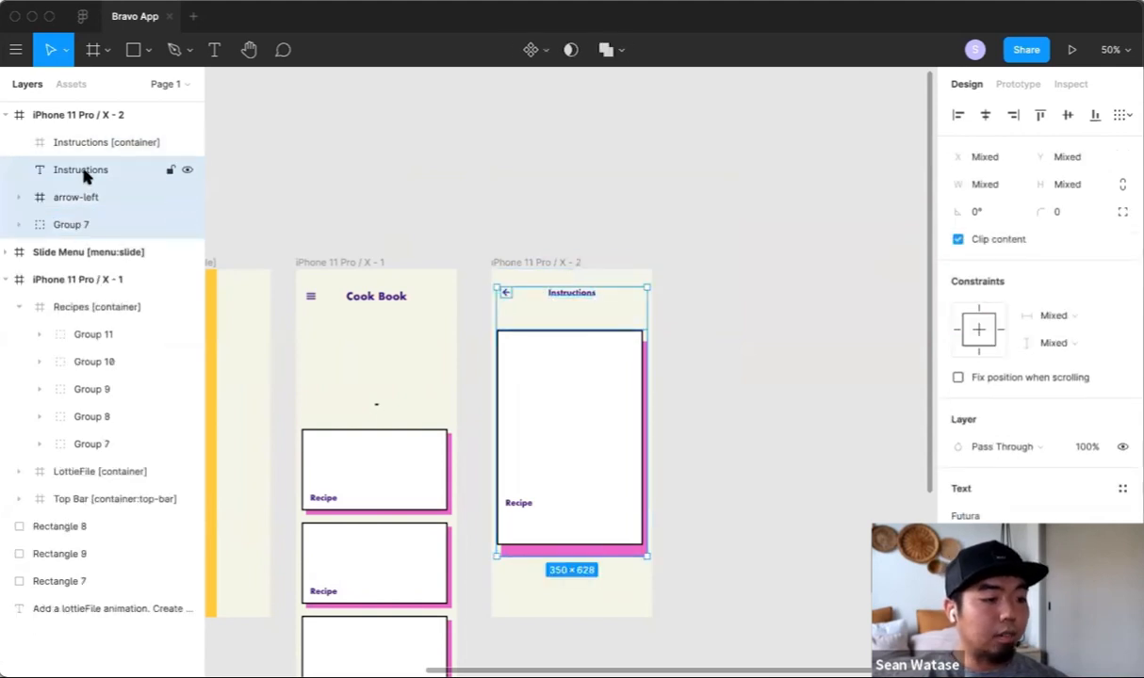
drag(87, 137, 89, 144)
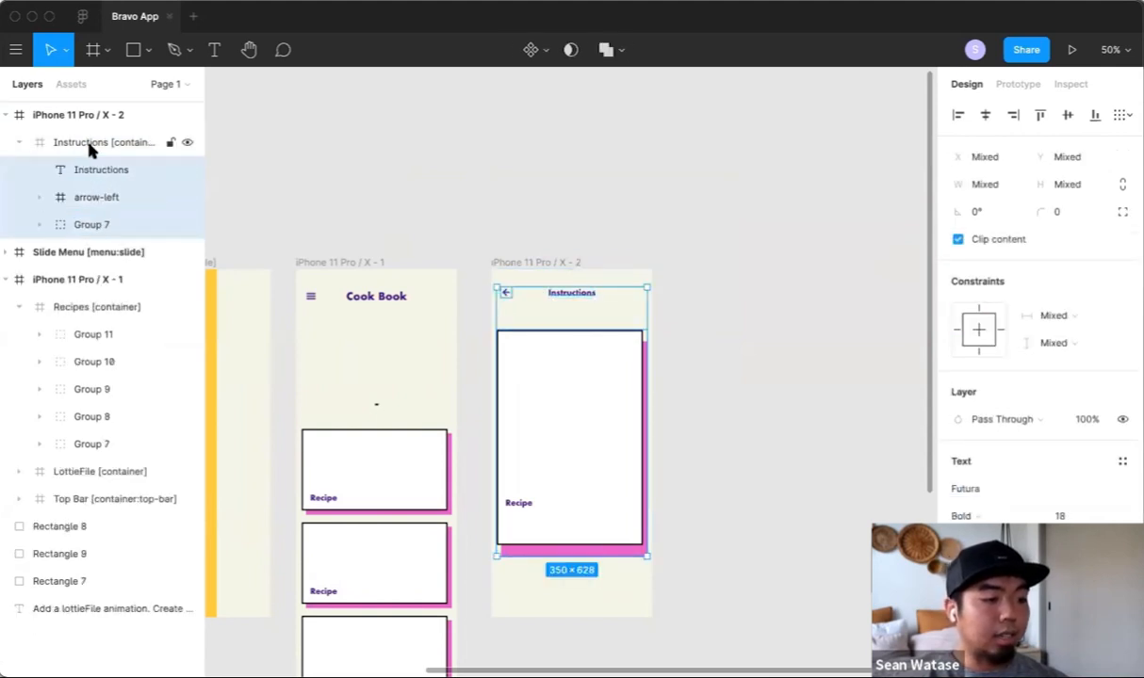
click(18, 144)
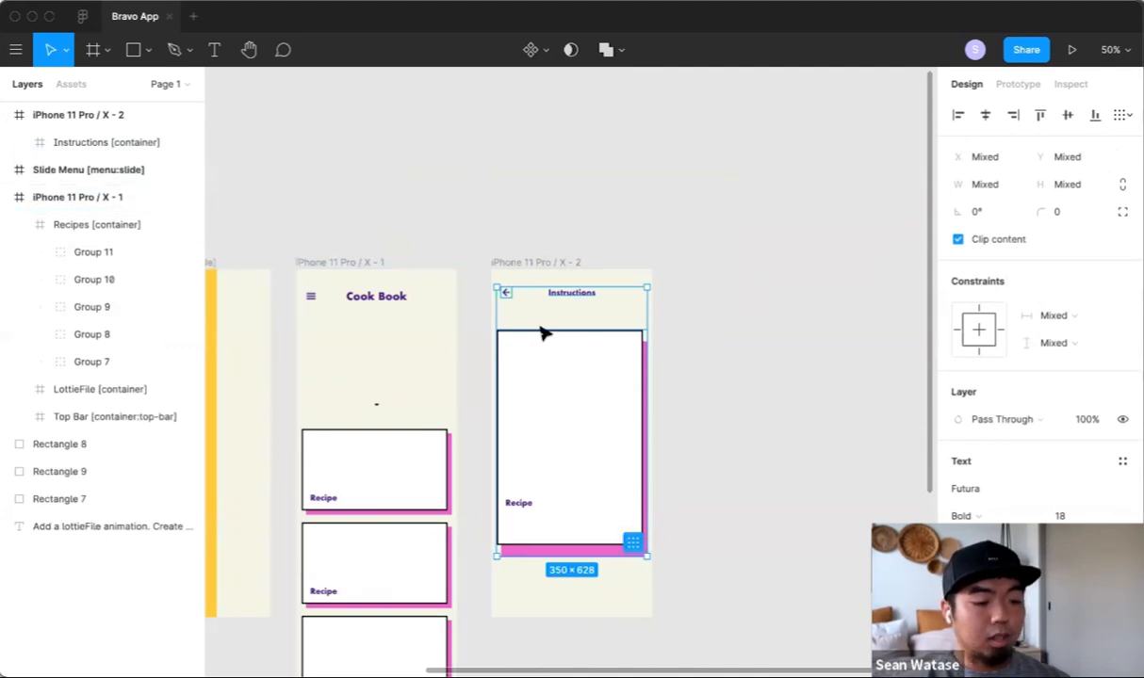
click(533, 237)
Step: Switch from design editing to the page's prototype settings
drag(470, 306, 656, 191)
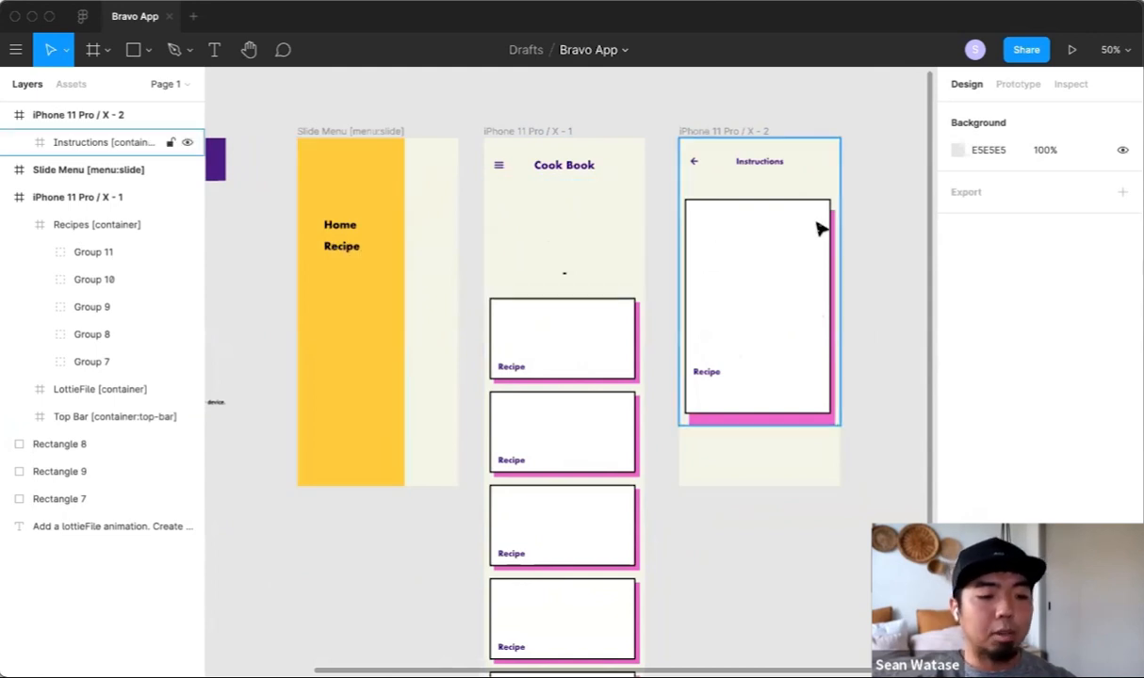
drag(299, 477, 428, 414)
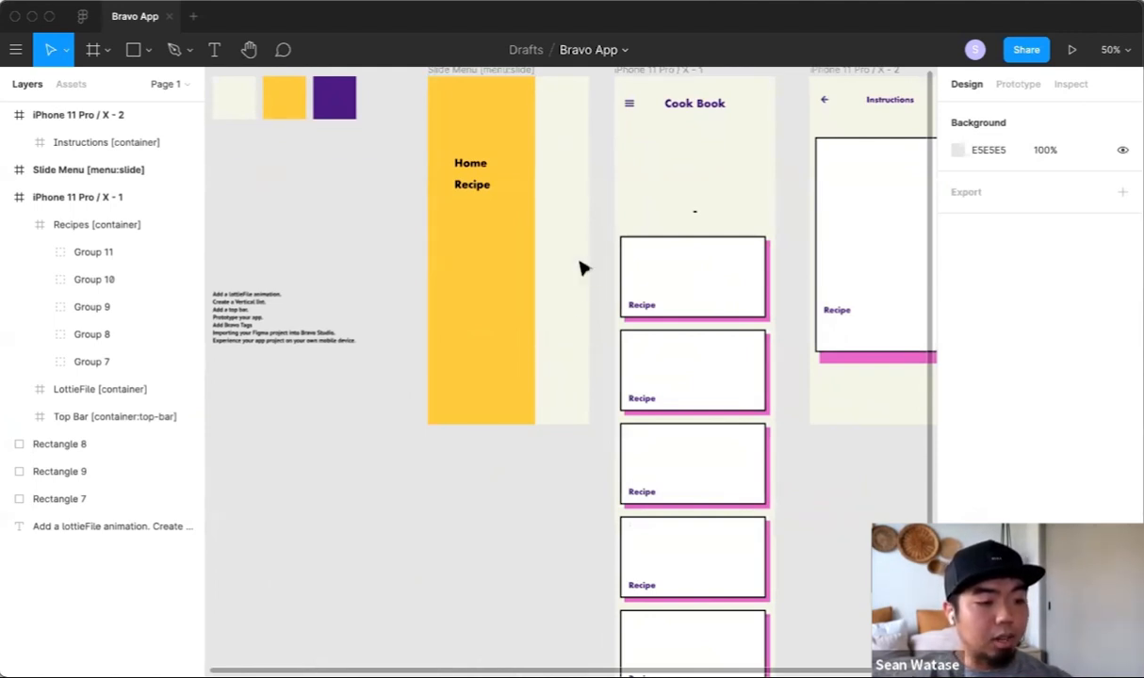
drag(560, 188, 493, 230)
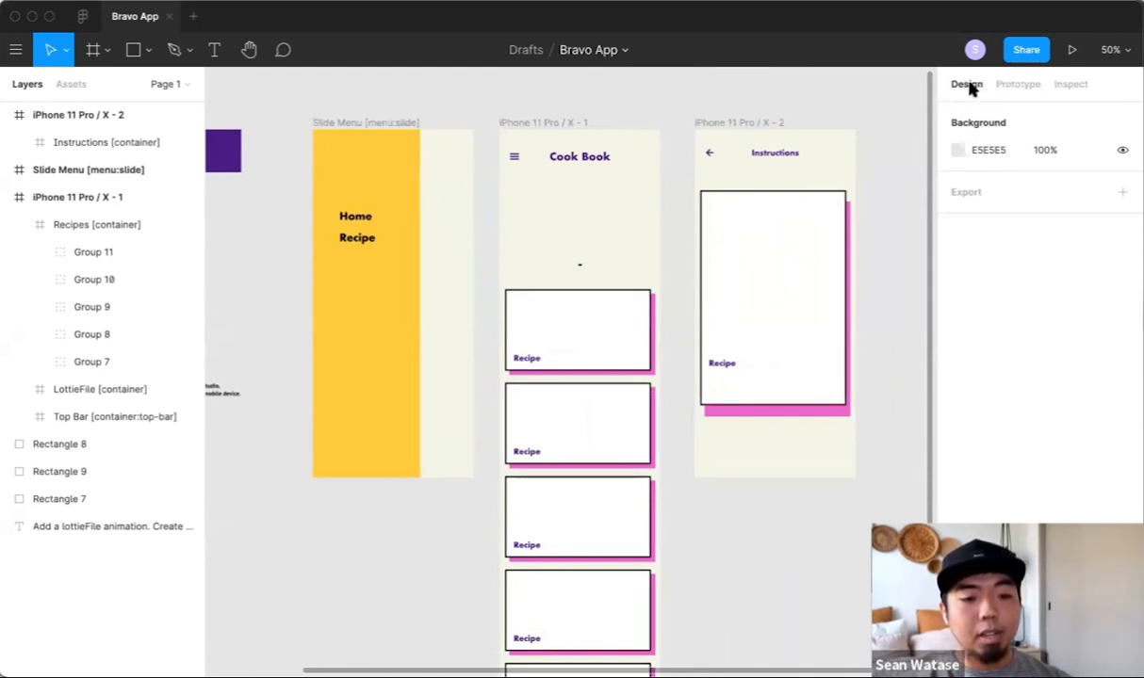
click(1020, 86)
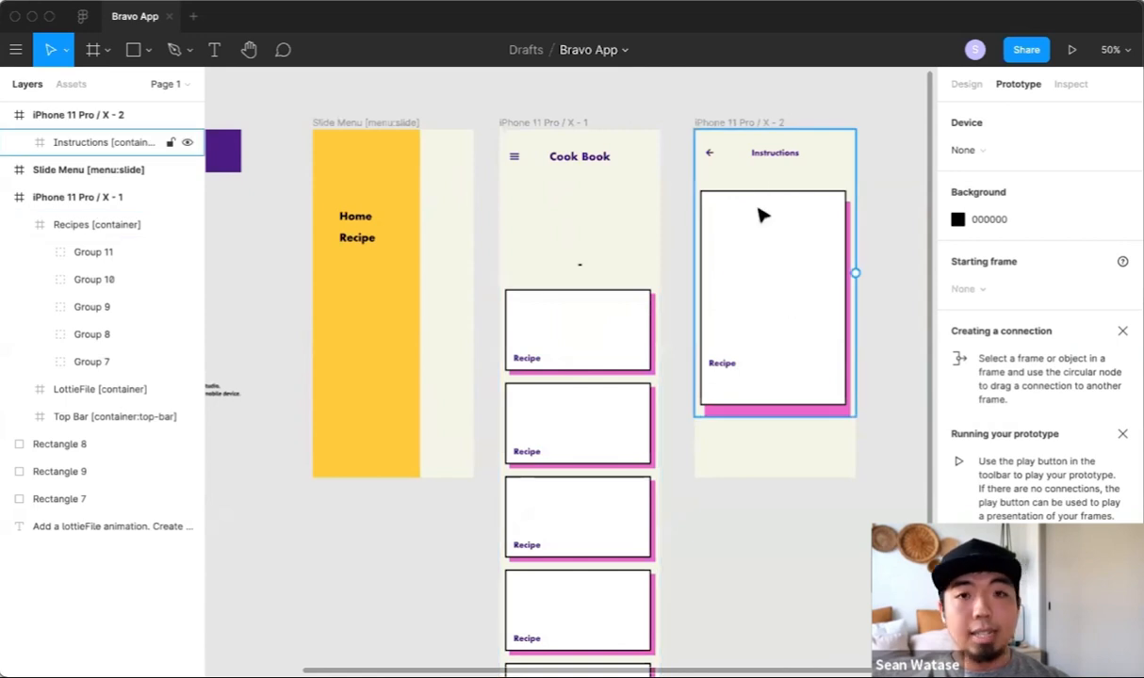
Step: Link the first recipe card to the iPhone 11 Pro / X - 2 screen with an on-click Navigate to interaction and Instant animation
click(617, 316)
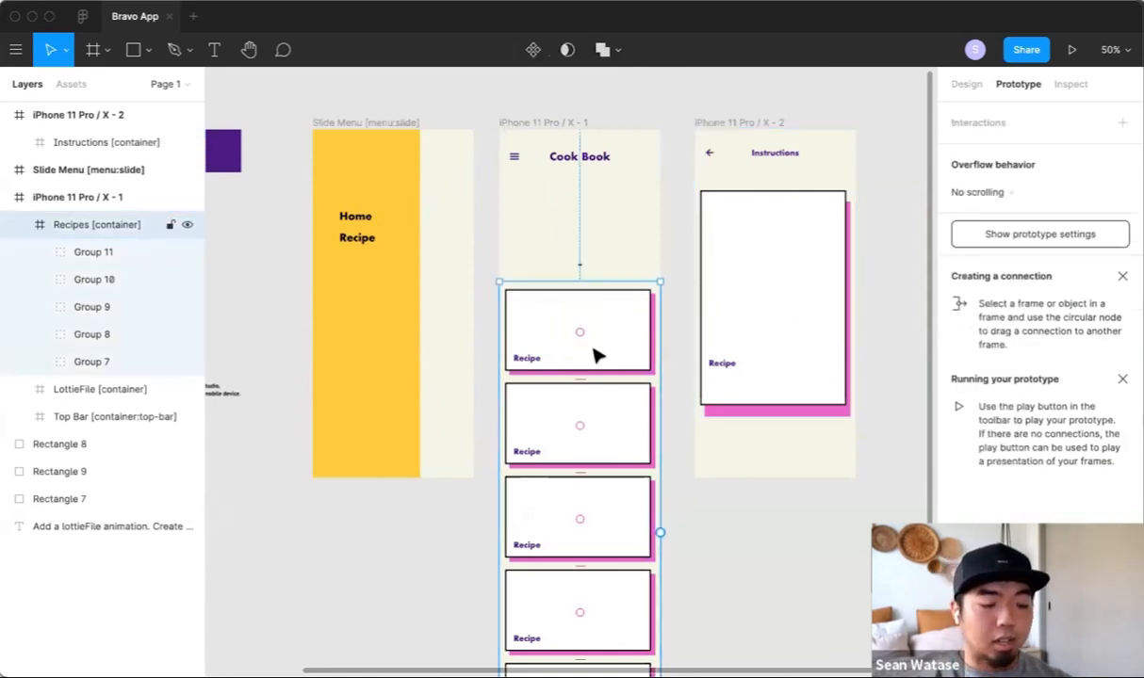
scroll(579, 405, down, 1)
scroll(580, 405, down, 1)
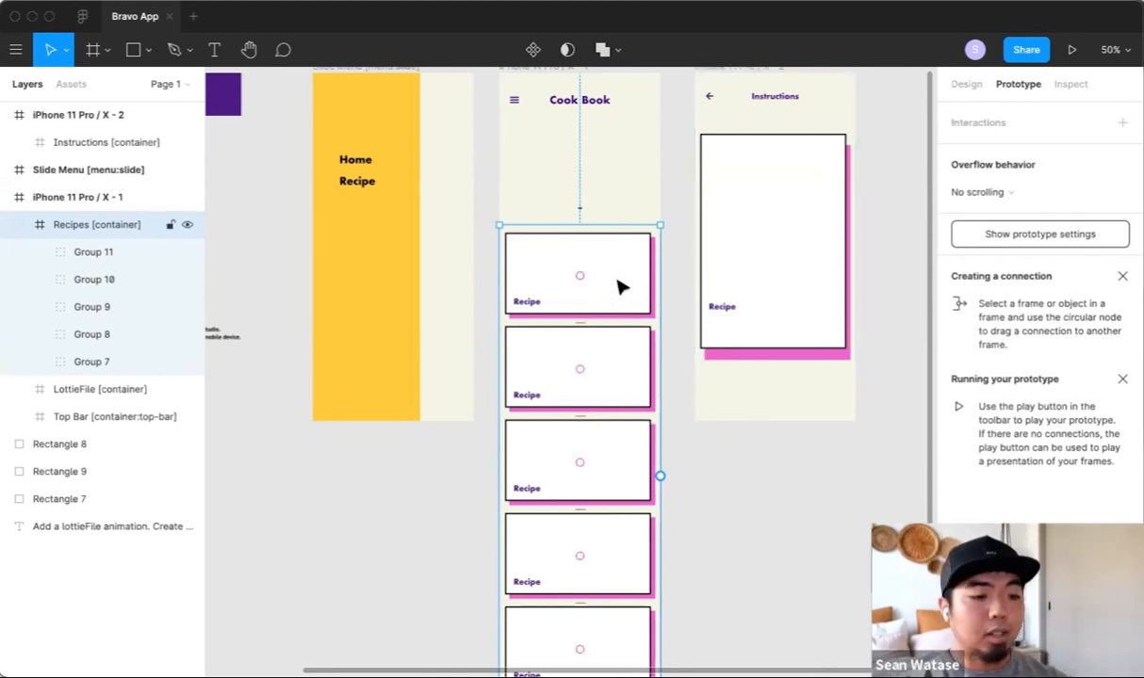
double_click(577, 269)
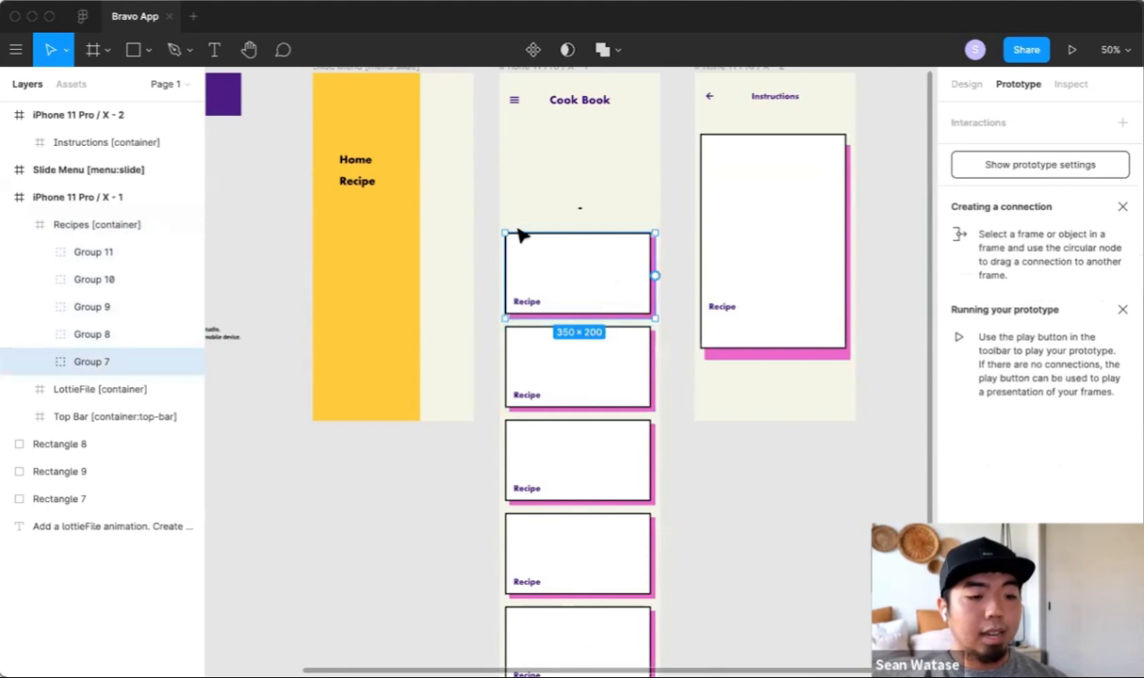
key(Tab)
key(shift+Tab)
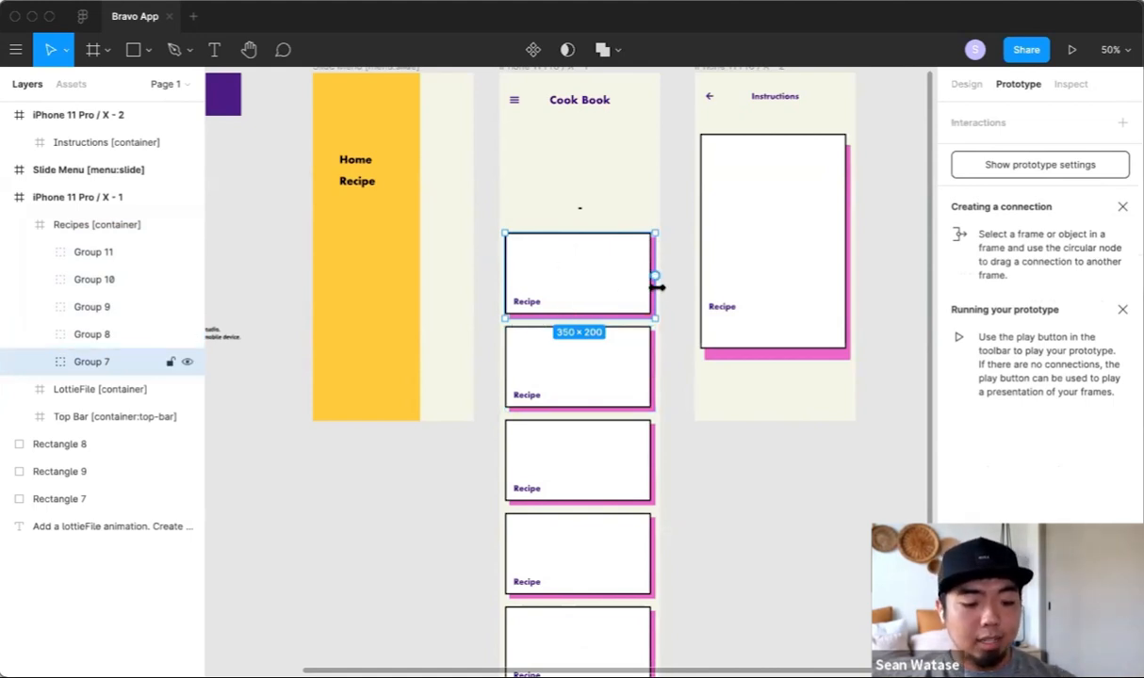
key(shift+0)
drag(794, 227, 617, 457)
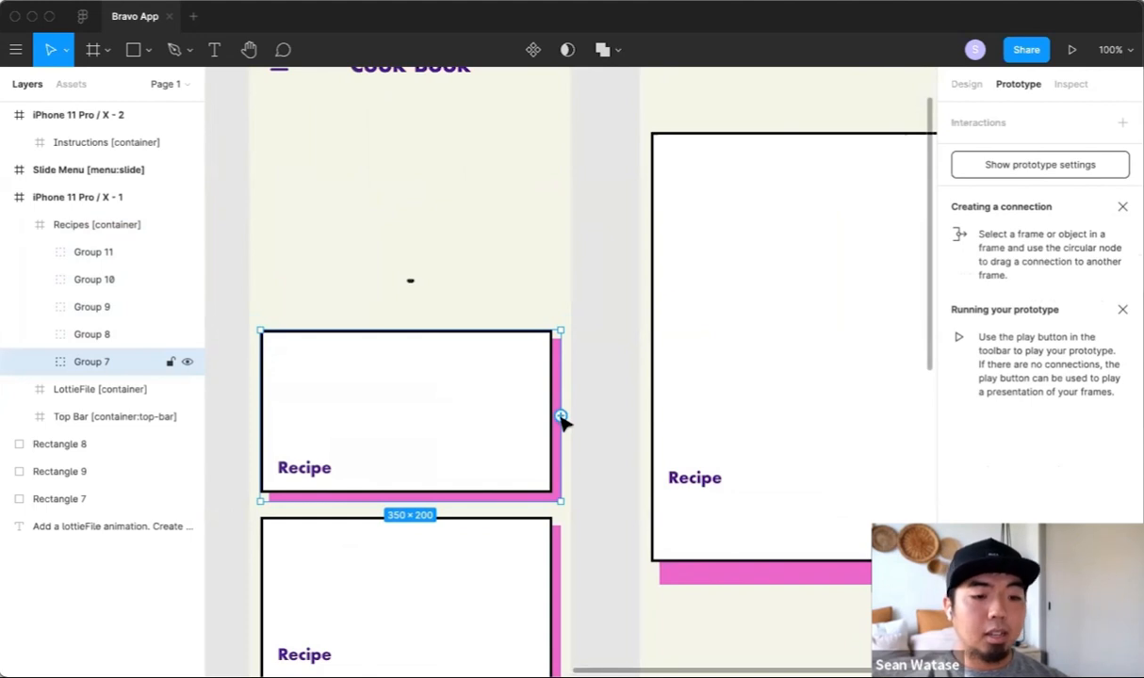
drag(562, 418, 730, 312)
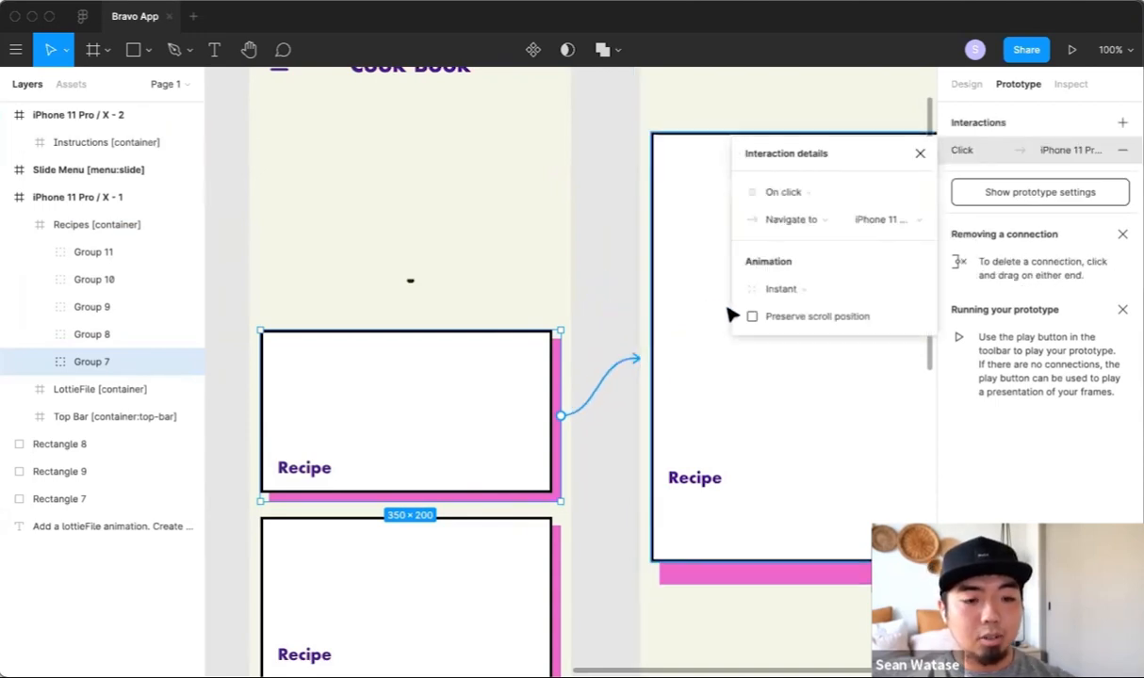
key(minus)
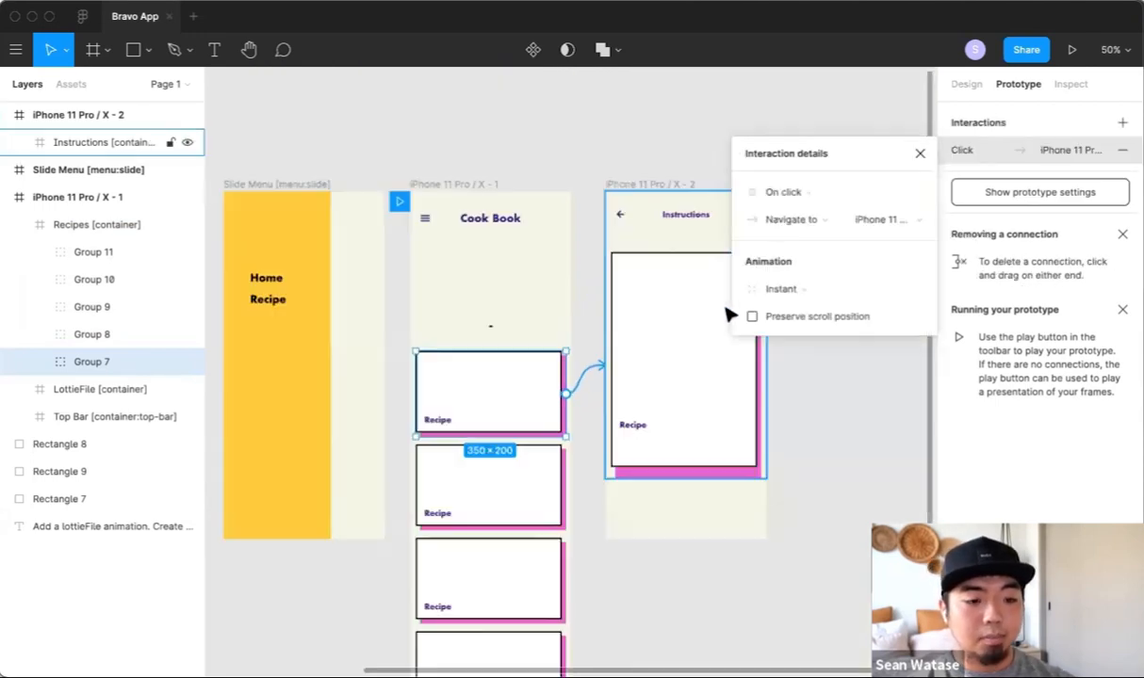
click(772, 194)
click(771, 194)
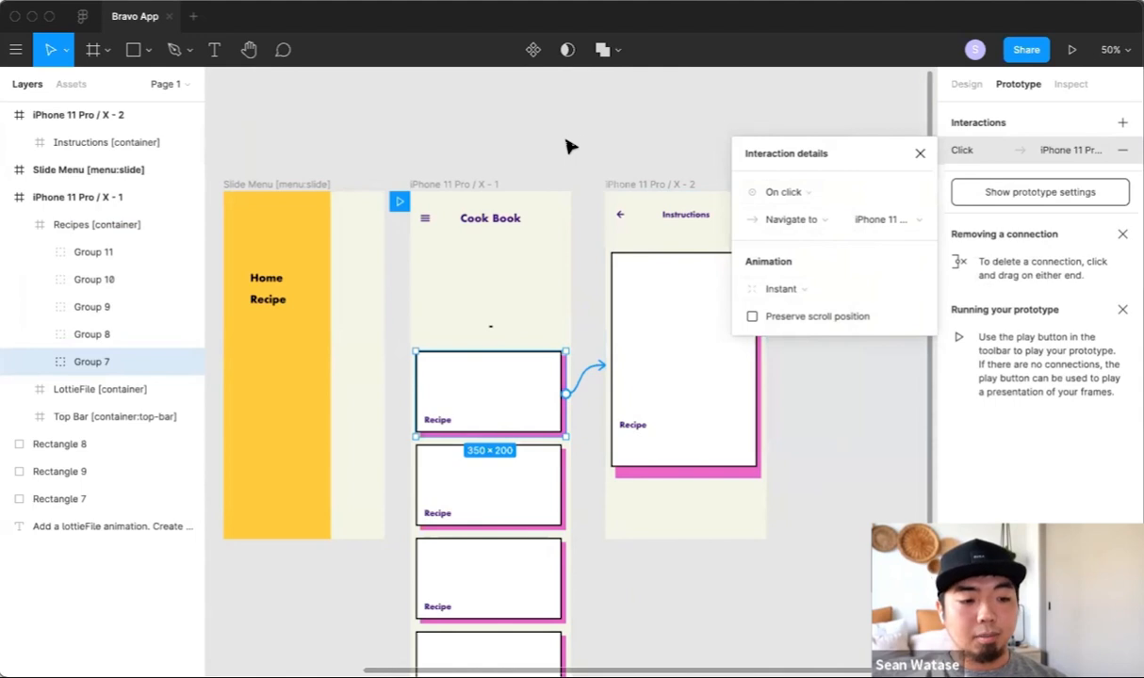
click(920, 155)
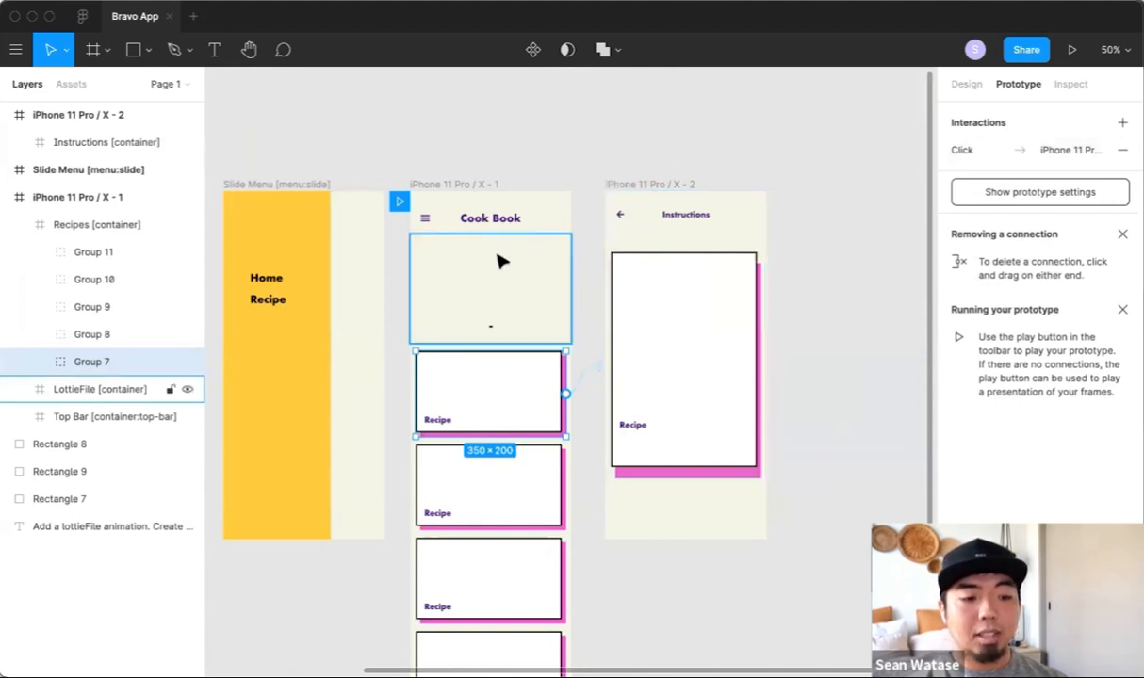
Step: Link the back arrow on the Instructions screen to iPhone 11 Pro / X - 1 with an on-click Navigate to interaction
double_click(618, 217)
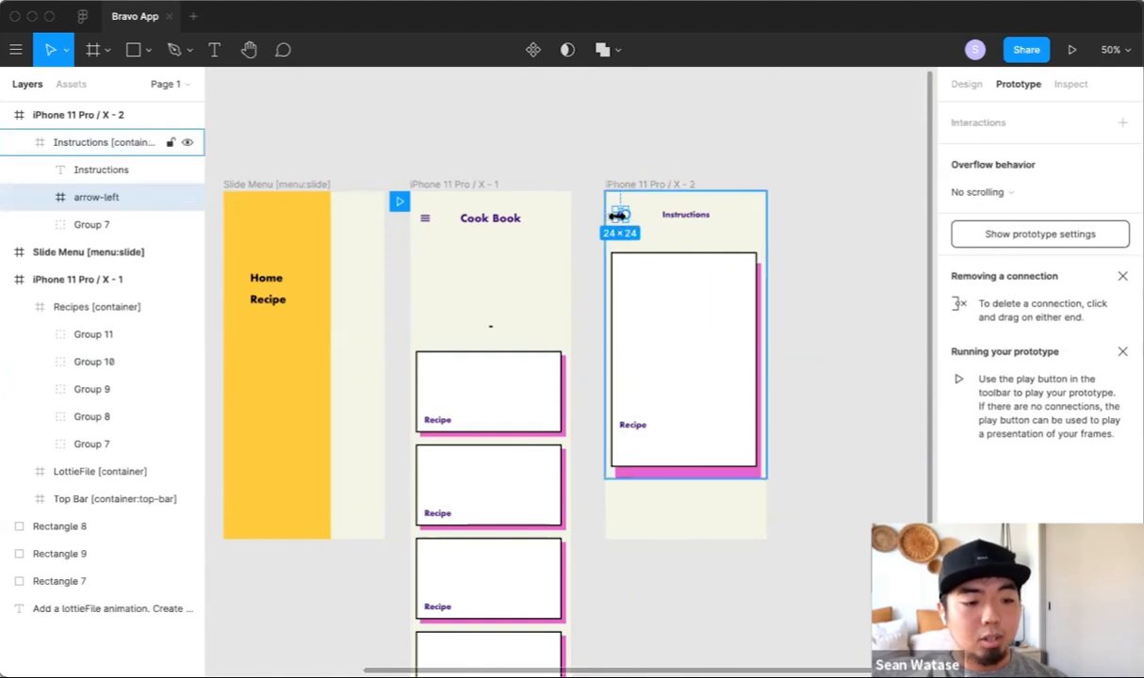
drag(630, 220, 569, 329)
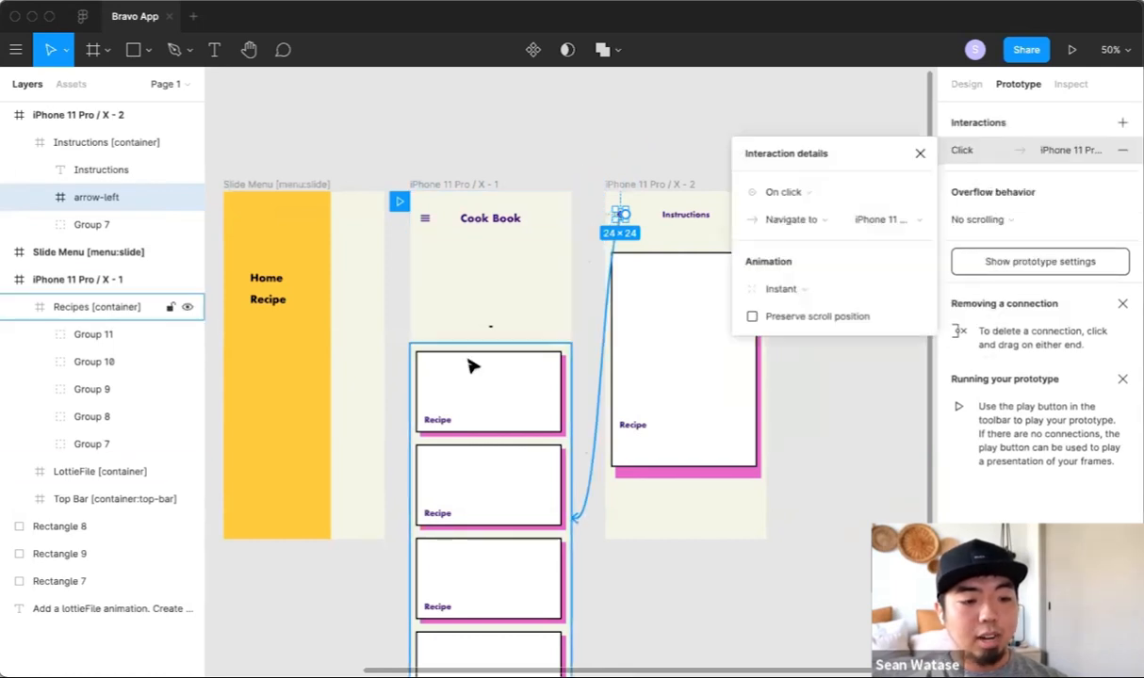
click(916, 156)
click(478, 145)
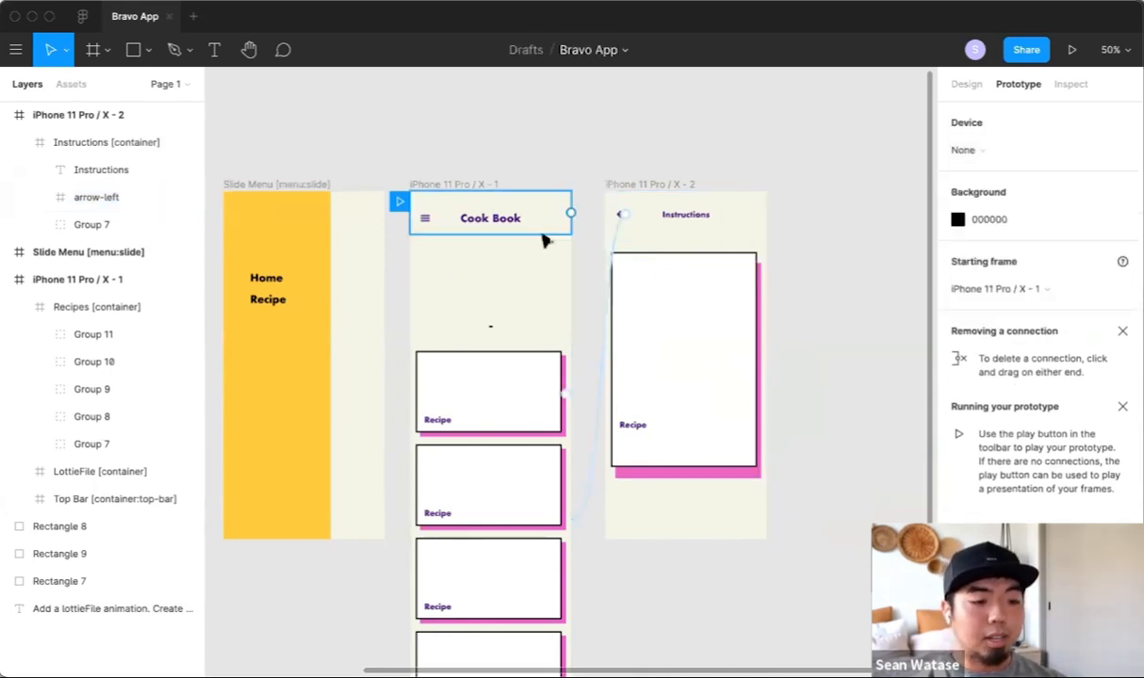
Step: Link the menu icon in the Cook Book top bar to the Slide Menu [menu:slide] frame with an on-click Navigate to interaction
scroll(556, 226, left, 5)
scroll(556, 226, down, 1)
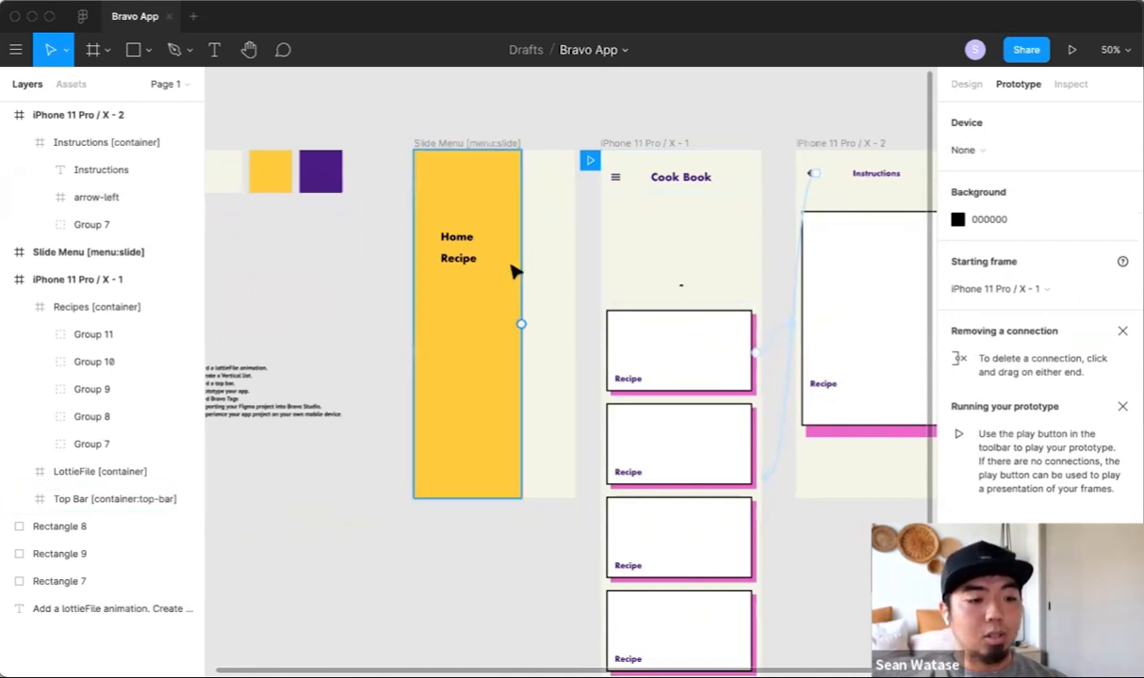
double_click(614, 179)
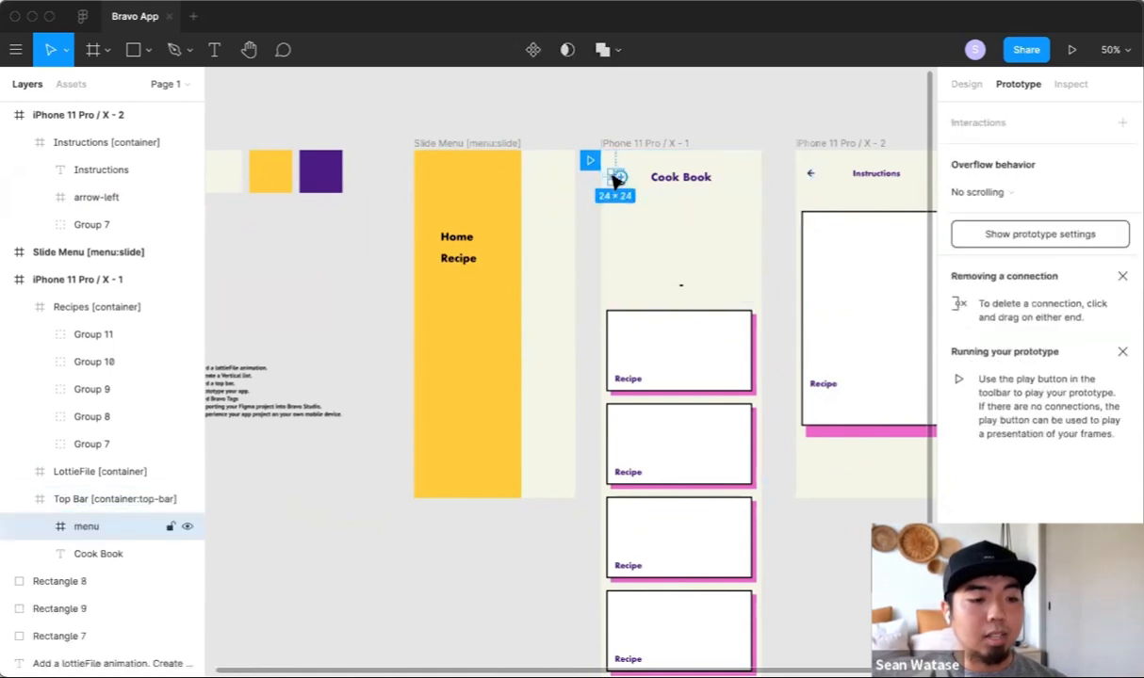
drag(632, 260, 566, 305)
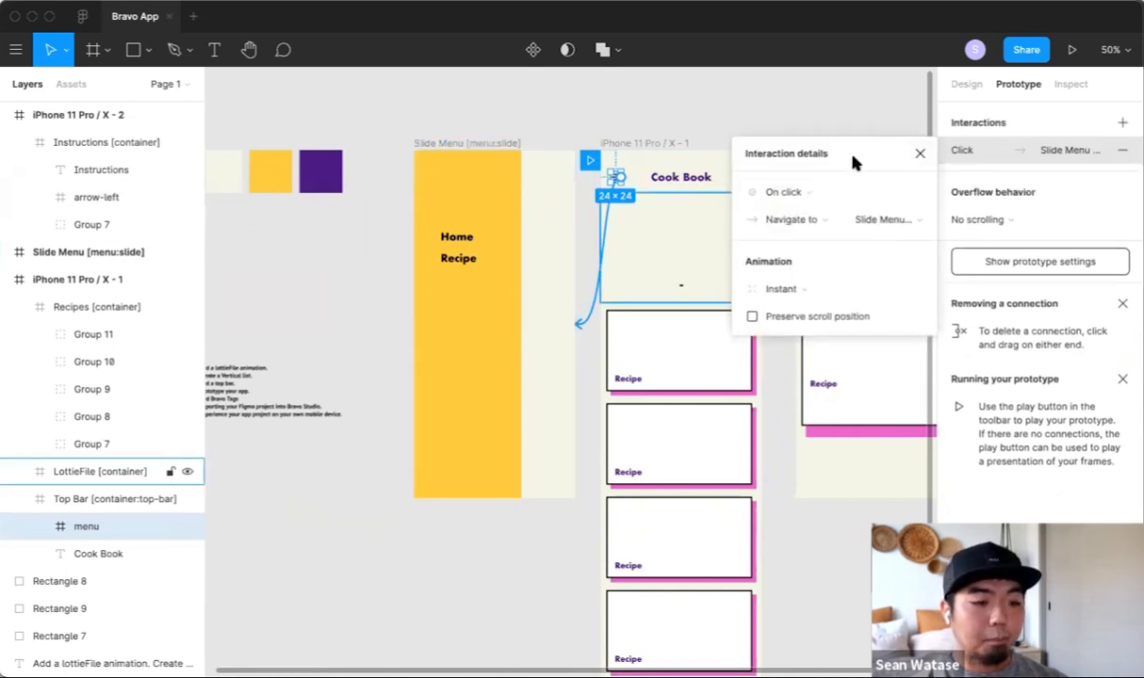
click(919, 153)
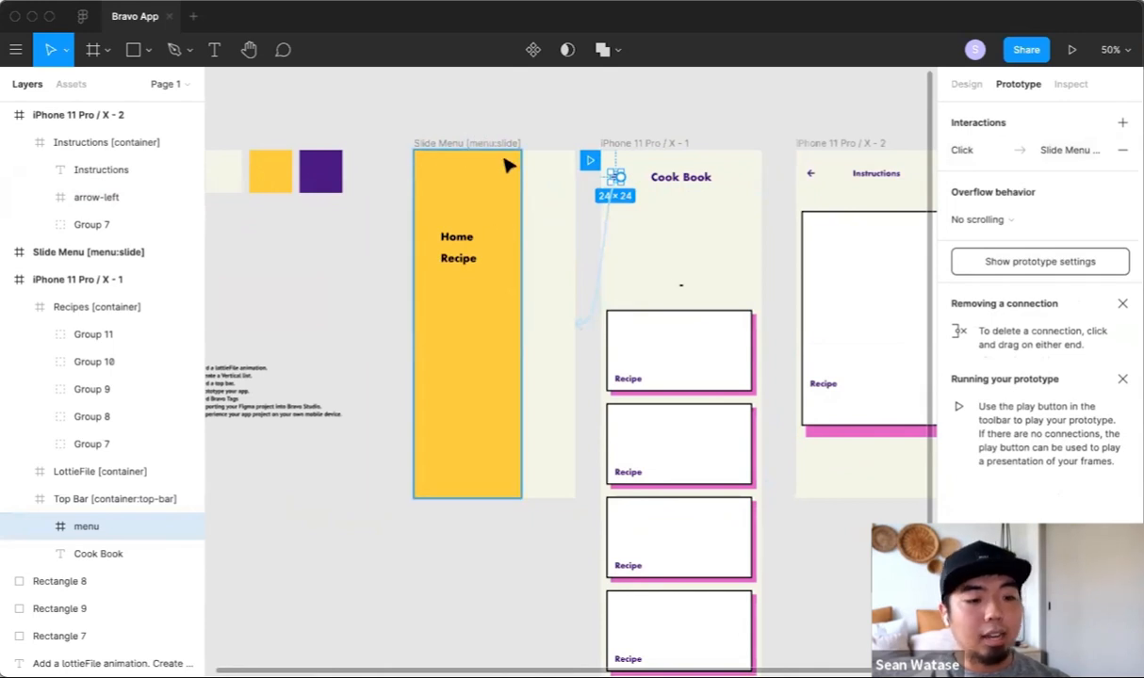
Step: Link the Home text in the slide menu to the iPhone 11 Pro / X - 1 screen, navigating on click
drag(541, 99, 457, 130)
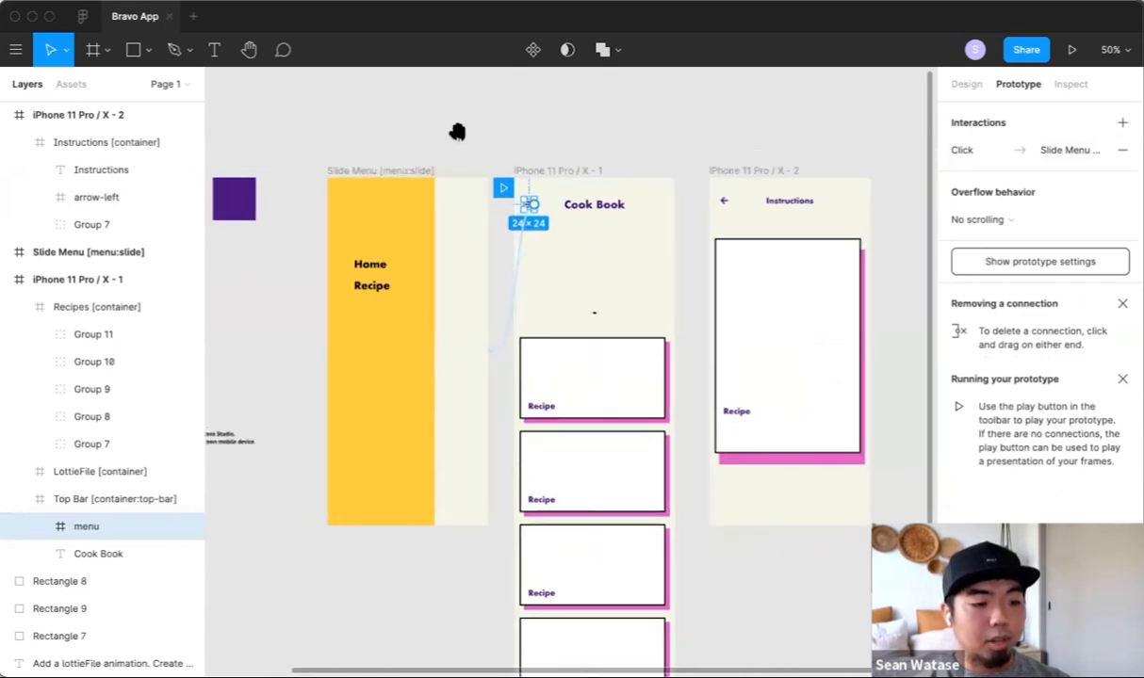
click(364, 265)
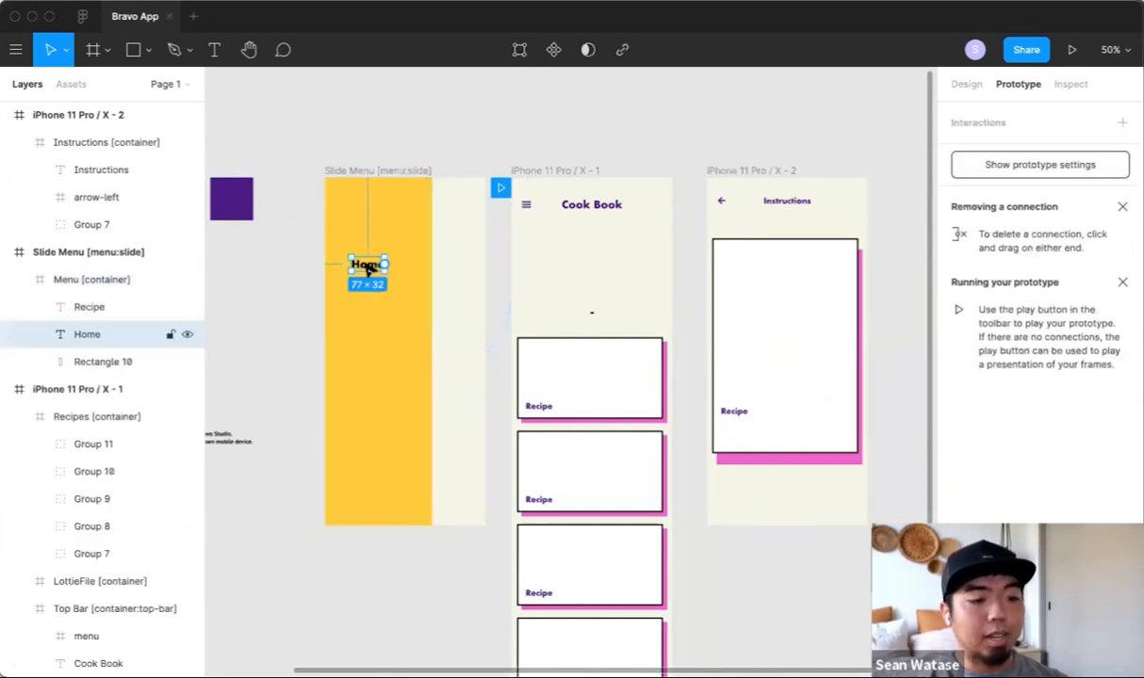
drag(385, 266, 555, 292)
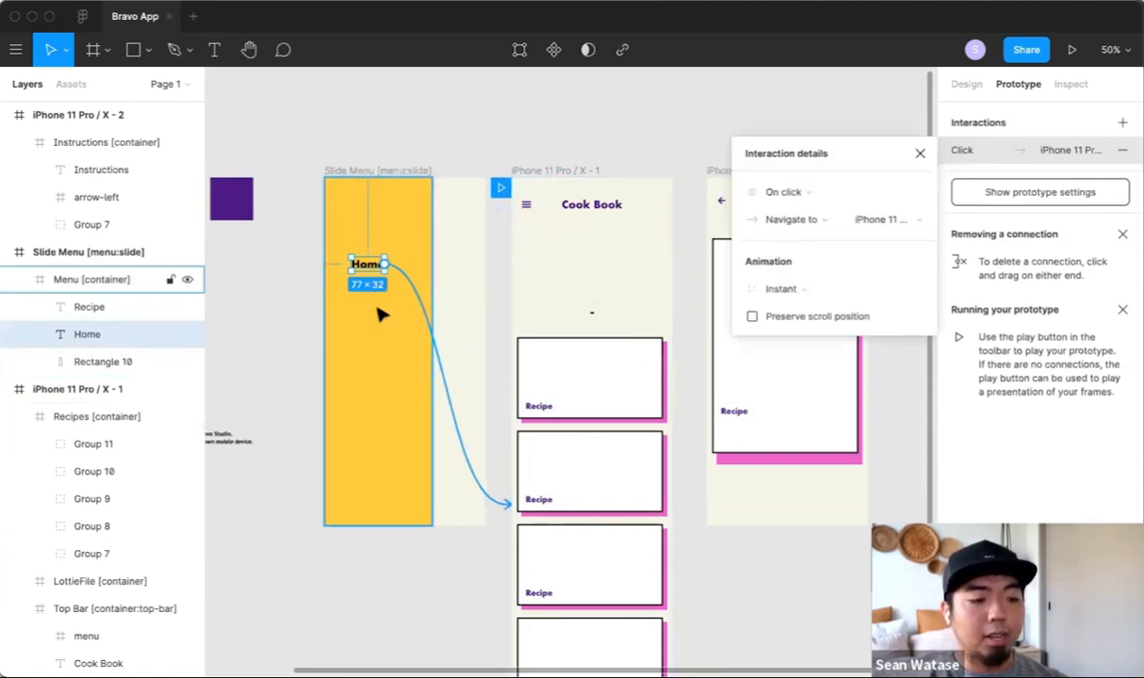
click(374, 299)
Step: Link the Recipe text in the slide menu to the iPhone 11 Pro / X - 2 screen, navigating on click
click(372, 289)
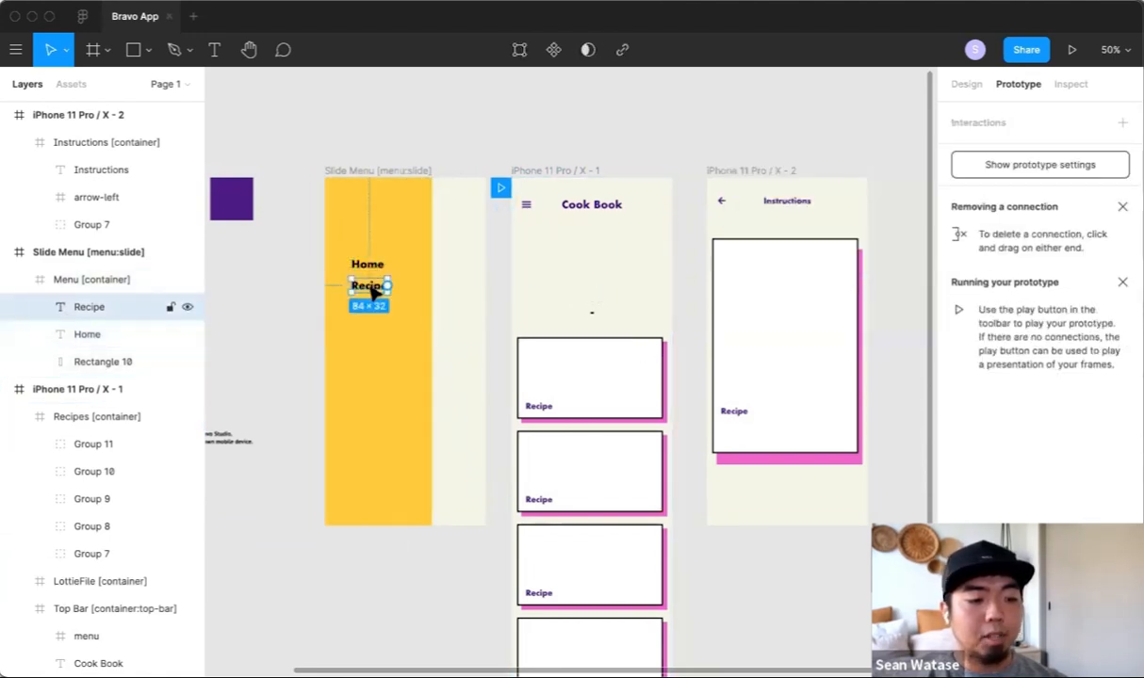
drag(386, 285, 740, 314)
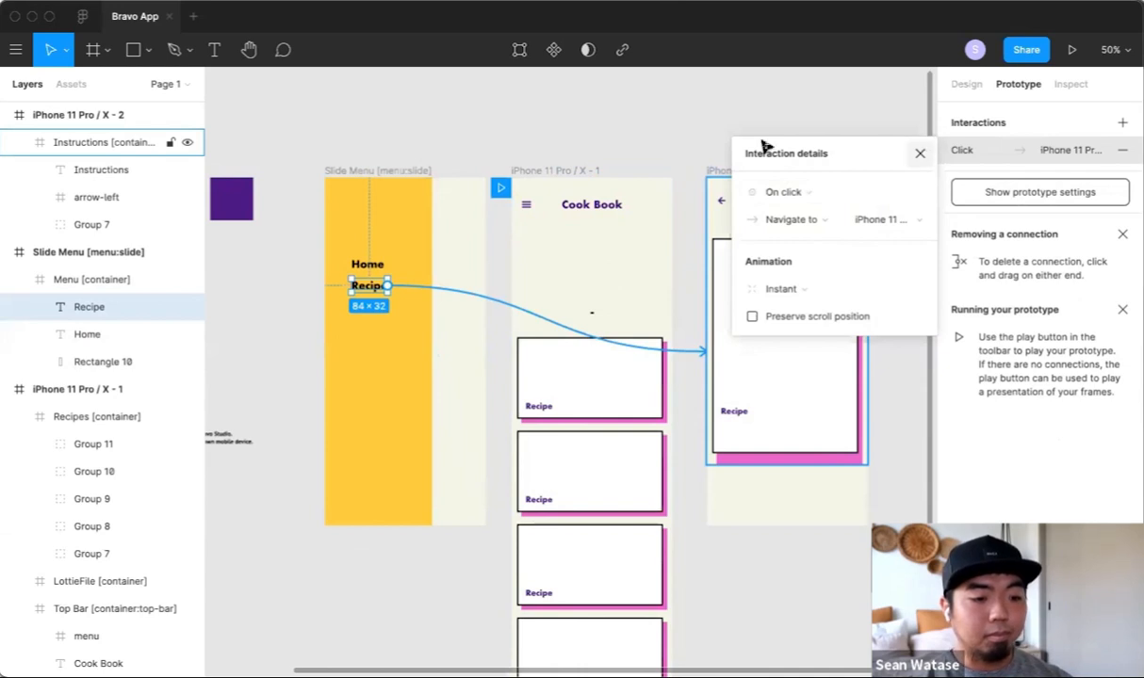
click(727, 123)
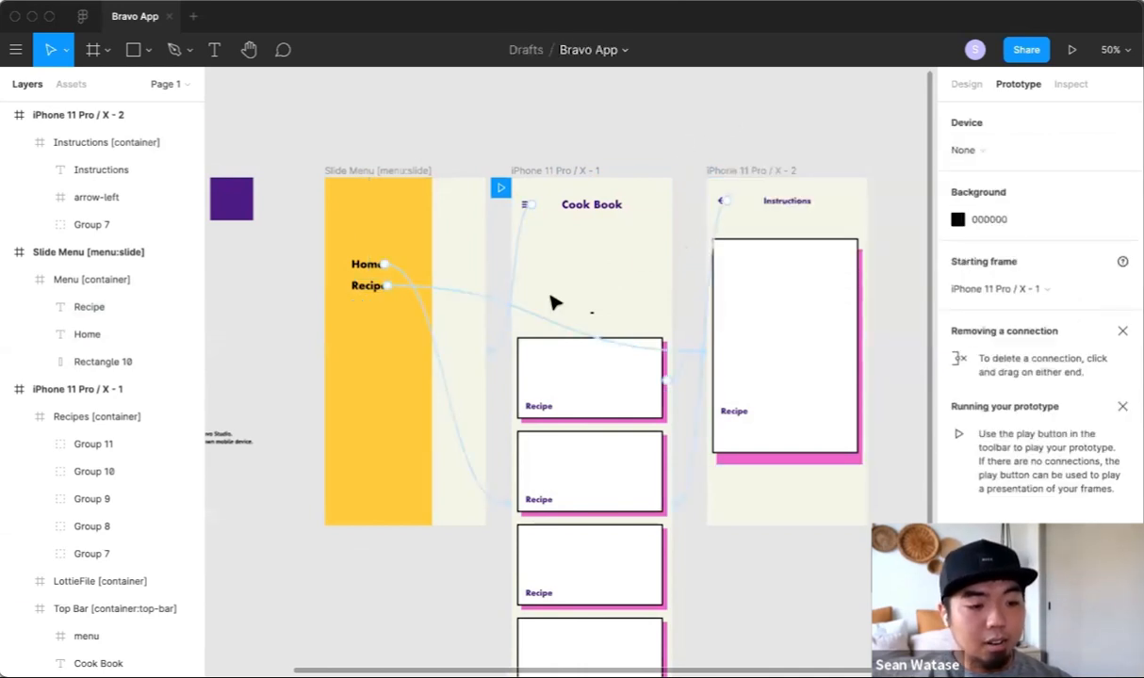
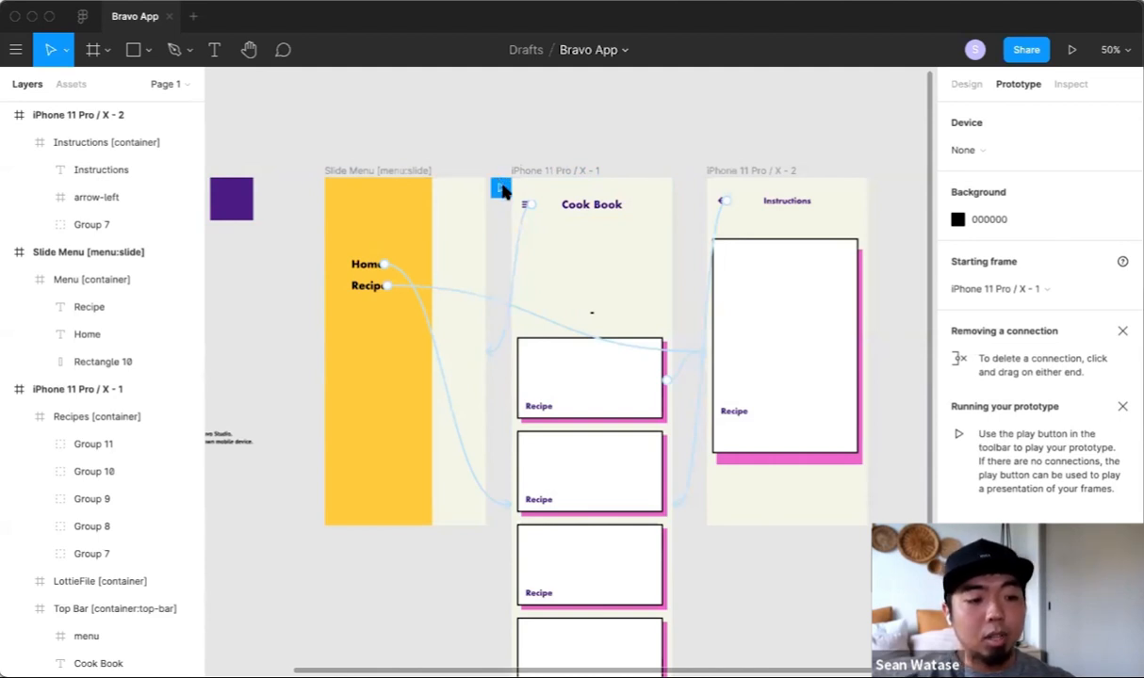
Step: Make Slide Menu [menu:slide] the prototype's starting frame and switch the start back to iPhone 11 Pro / X - 1
drag(502, 192, 318, 193)
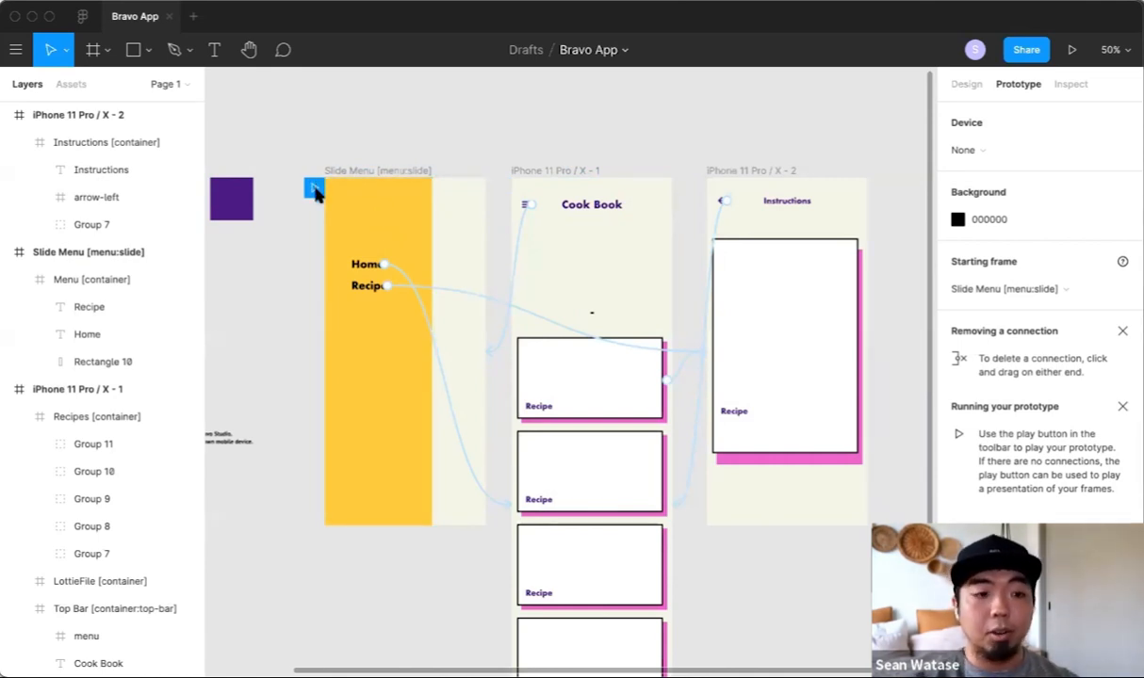
drag(315, 190, 499, 193)
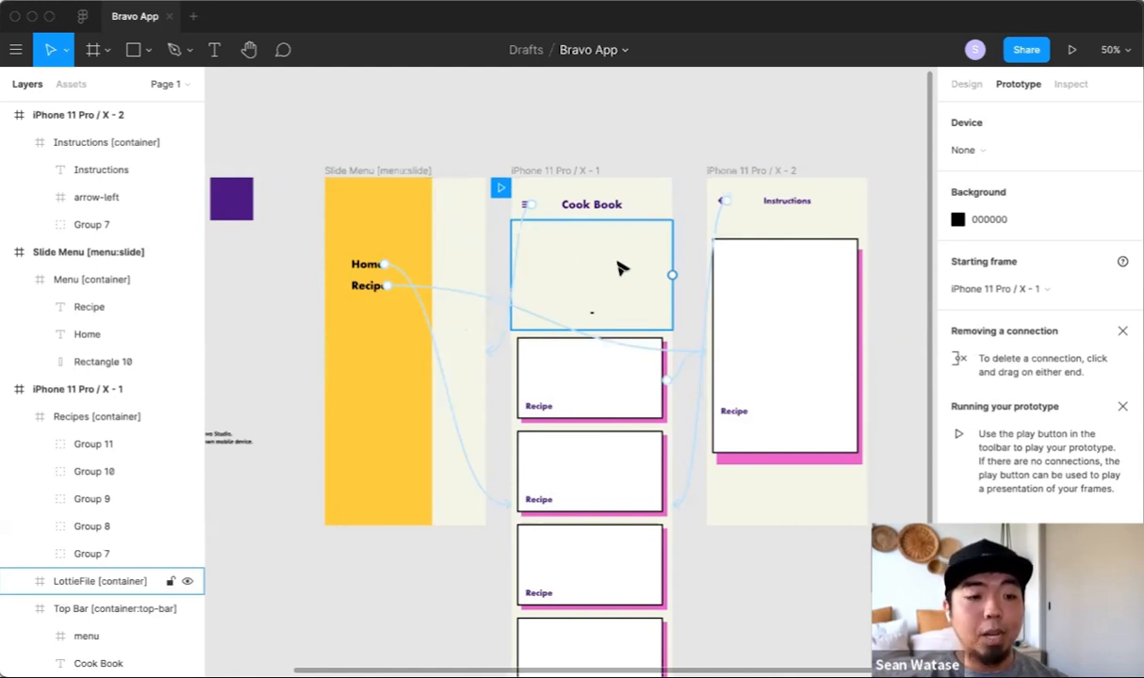
Step: Collapse the layers of the iPhone 11 Pro / X - 2, Slide Menu [menu:slide] and iPhone 11 Pro / X - 1 frames
scroll(601, 285, down, 3)
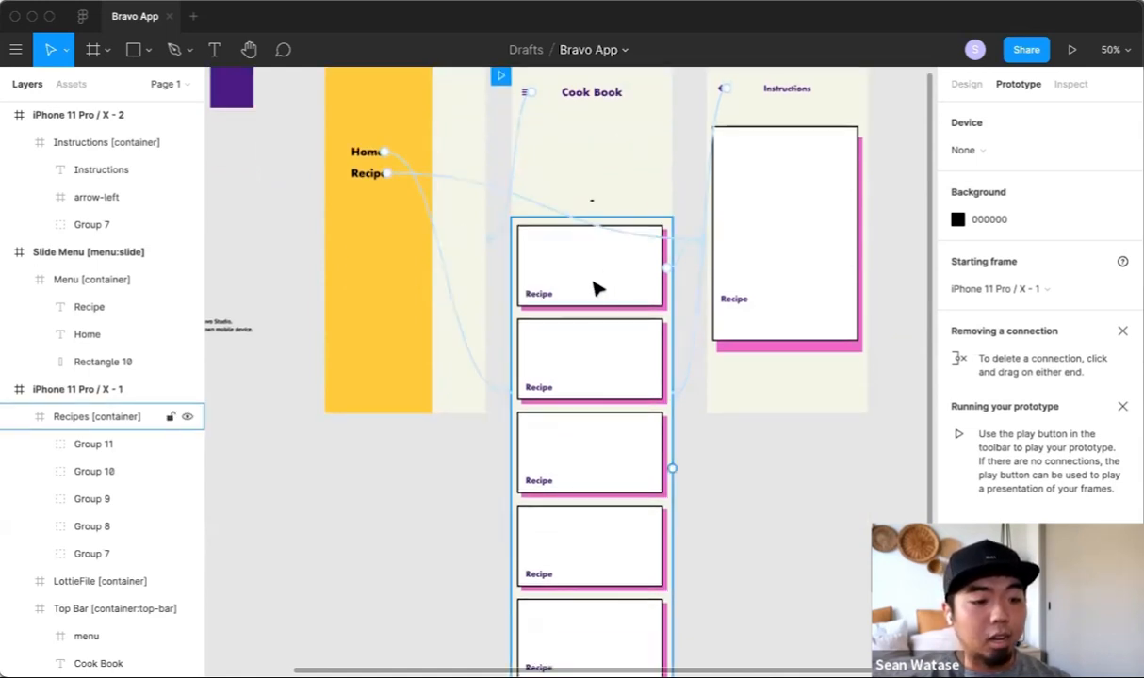
scroll(580, 346, down, 2)
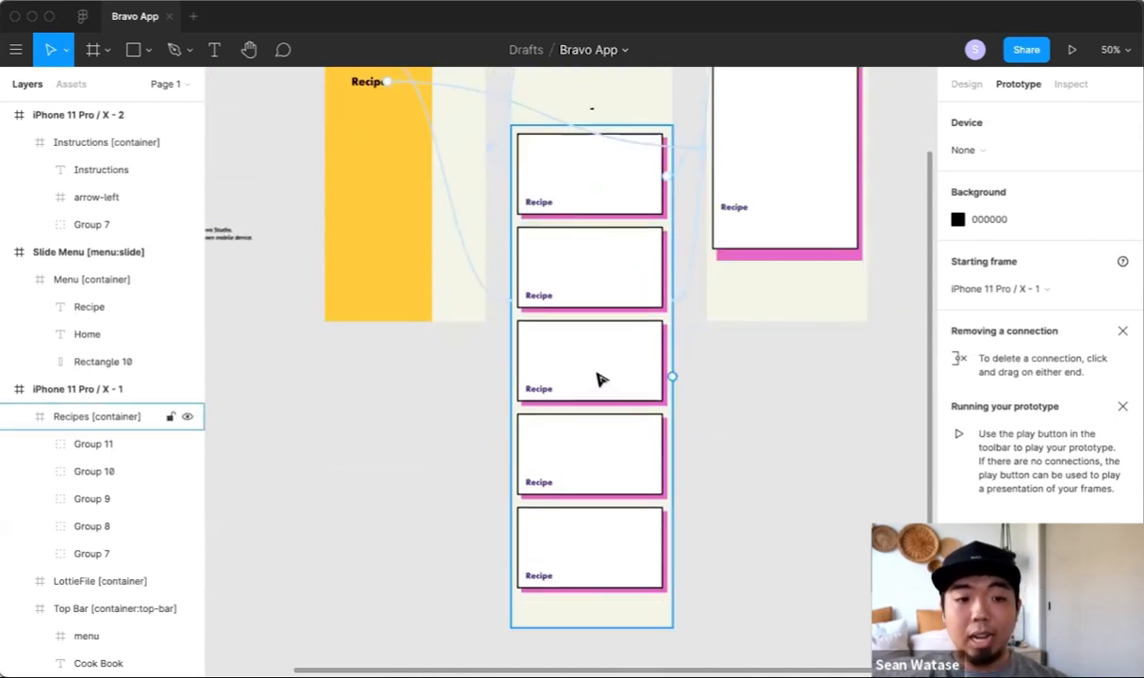
scroll(599, 380, up, 5)
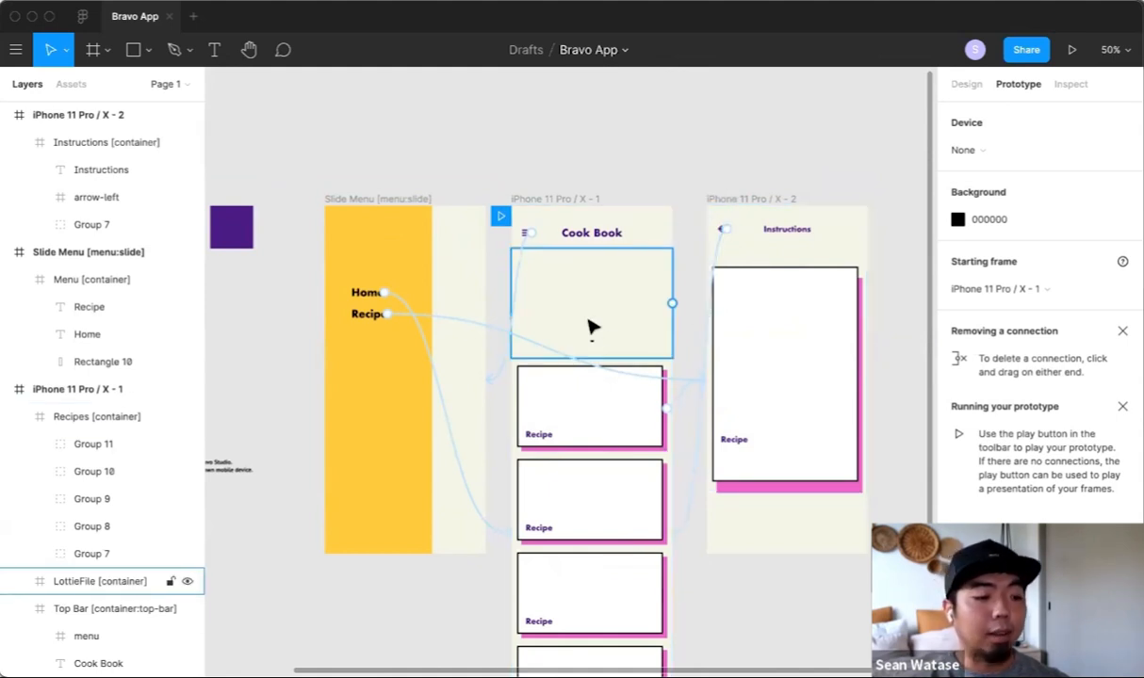
click(7, 115)
click(7, 142)
click(6, 170)
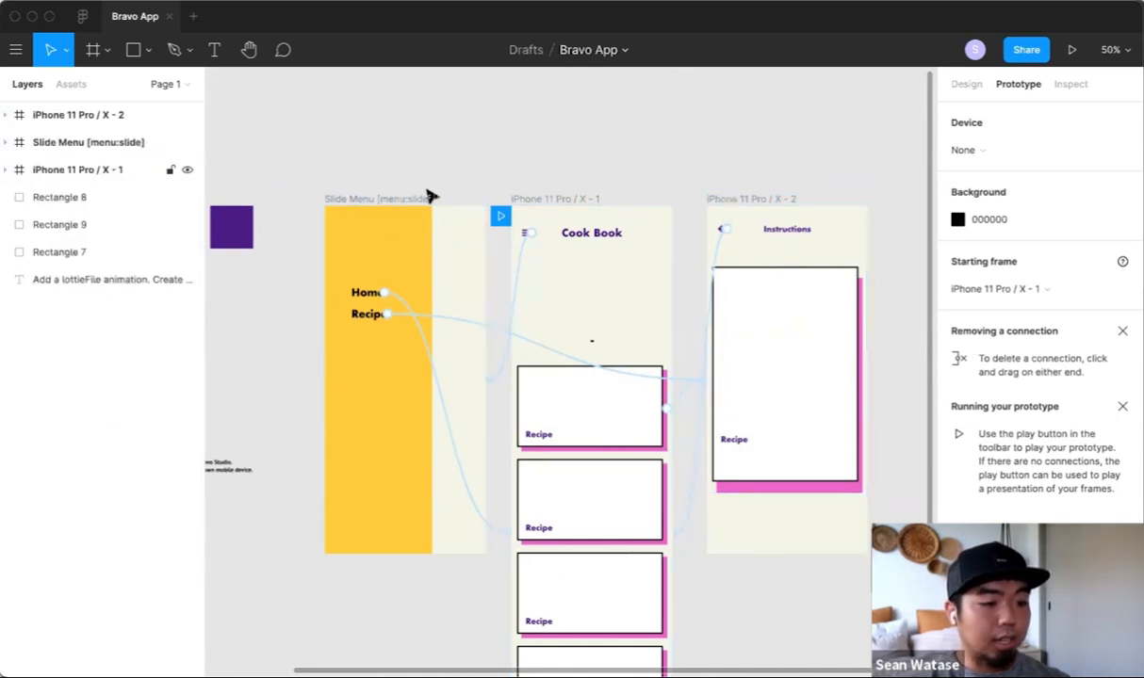
Step: Rename the iPhone 11 Pro / X - 1 frame as Homescreen
double_click(578, 200)
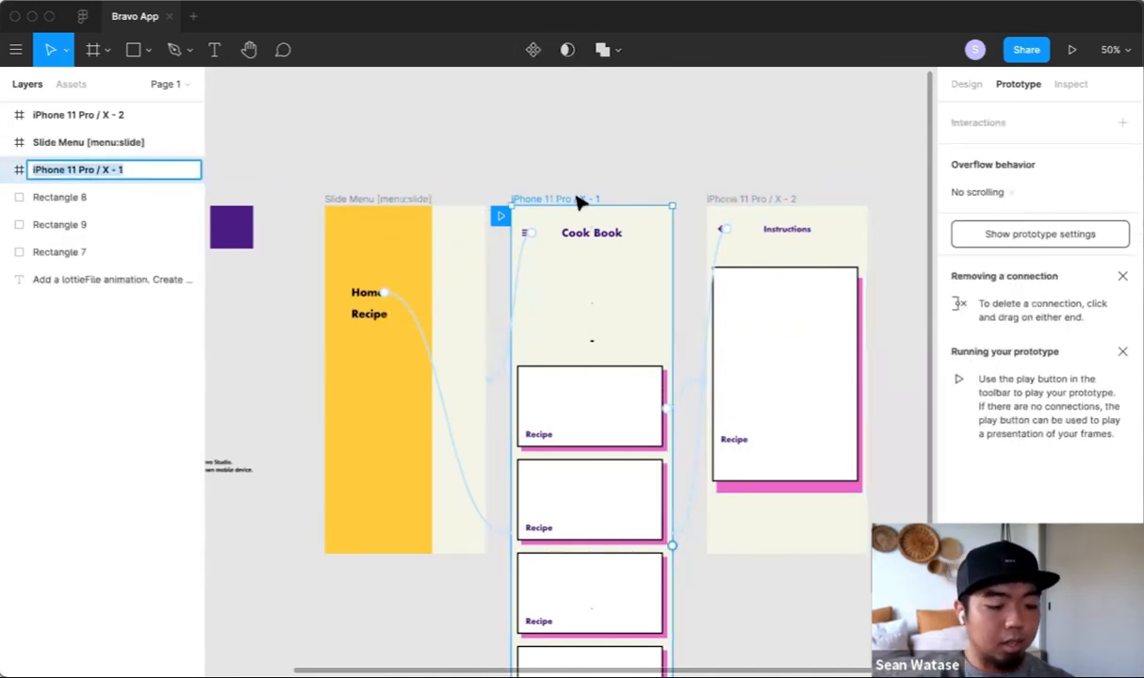
text(Homescr)
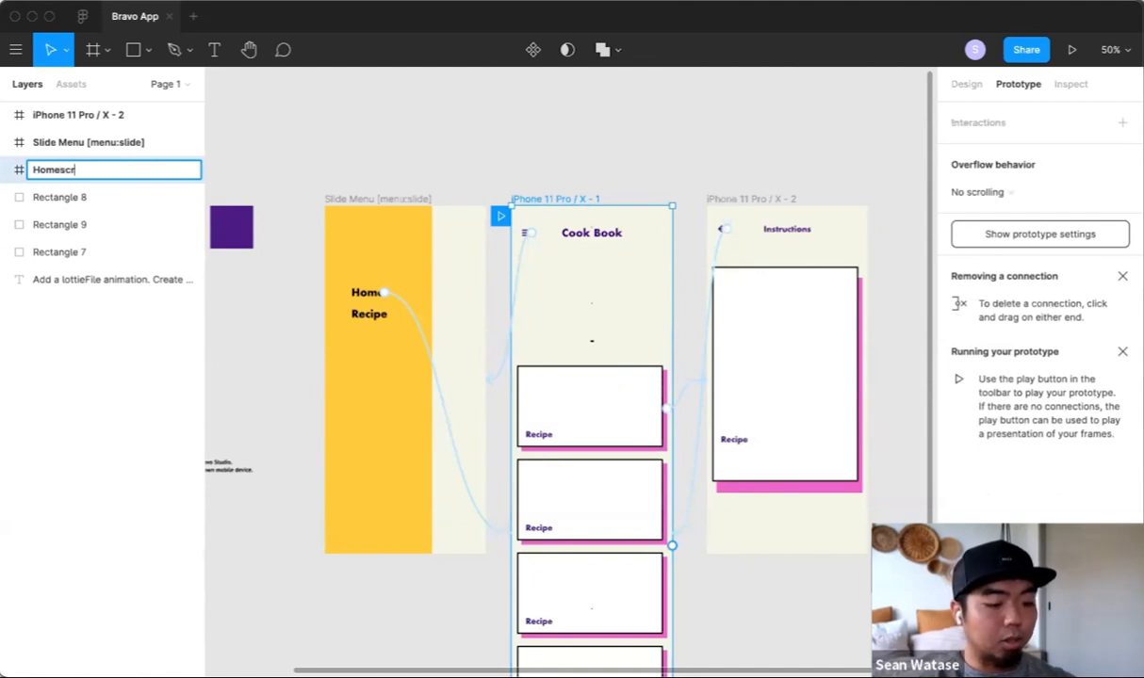
key(Return)
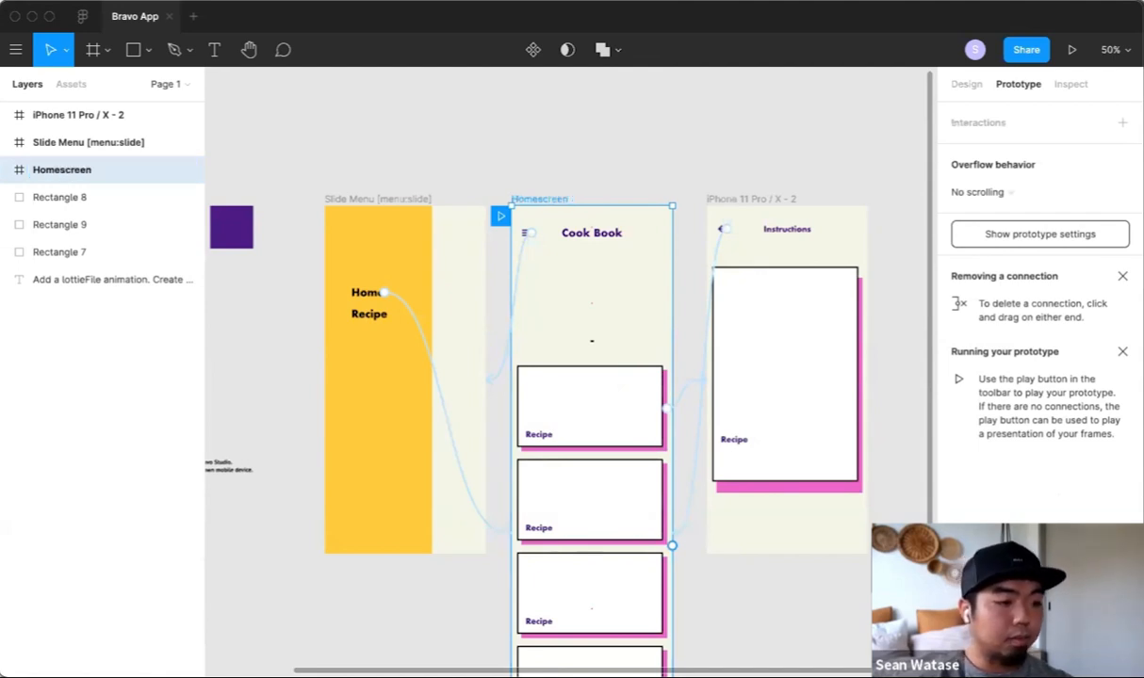
Step: Rename the iPhone 11 Pro / X - 2 frame as Detail Screen and clear the selection
click(769, 199)
key(super+r)
text(De)
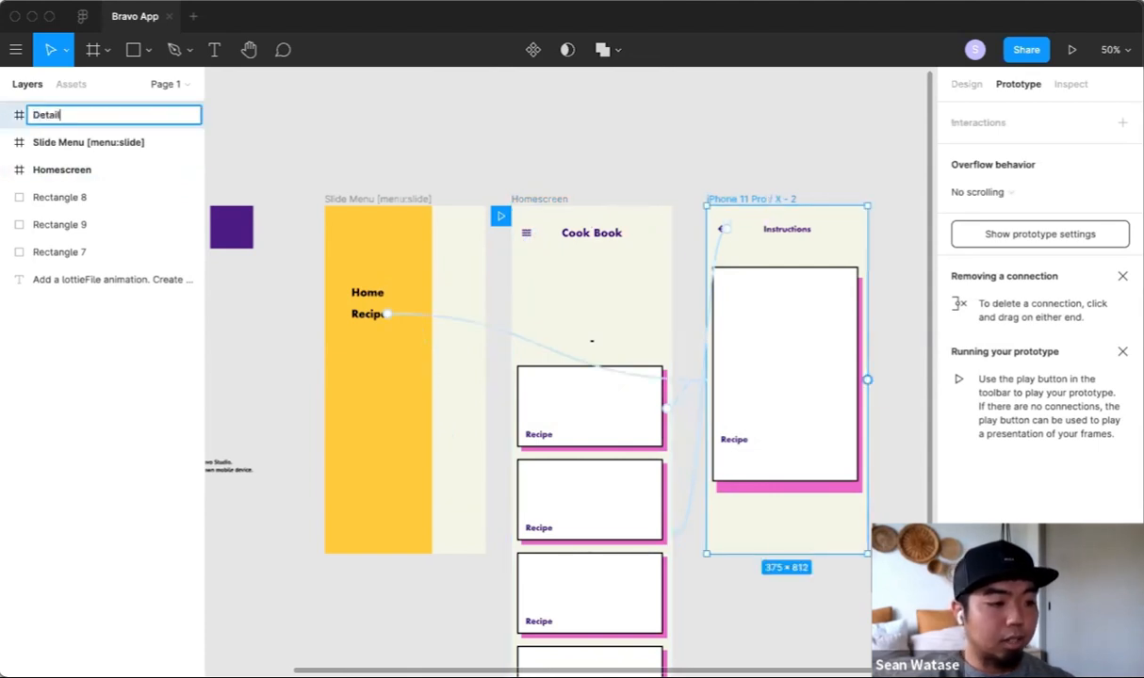
text(tail Screen)
key(Return)
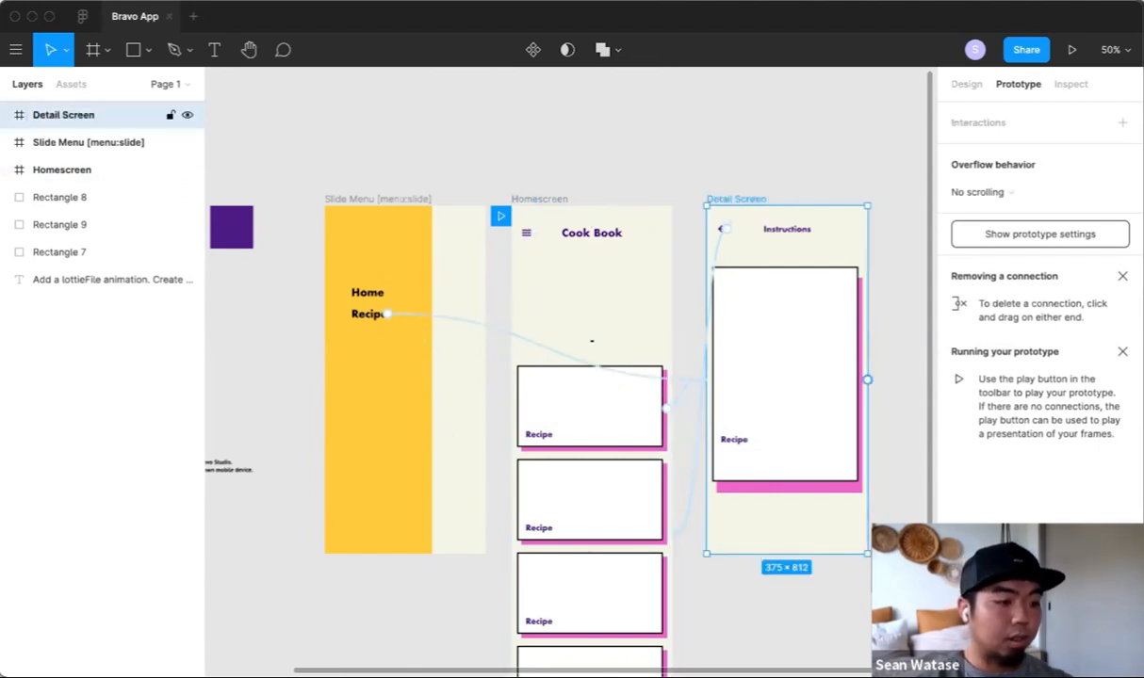
click(535, 146)
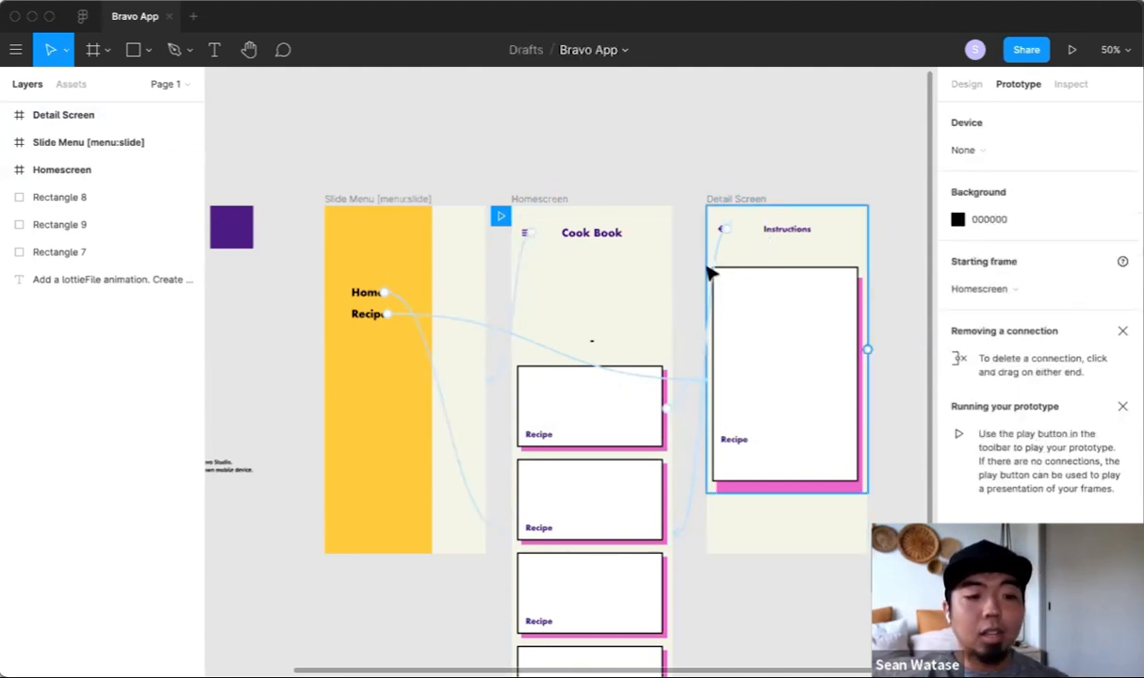
Step: Leave prototype mode, switch to Bravo Studio in the browser and open its page for importing a Figma file
drag(676, 285, 660, 194)
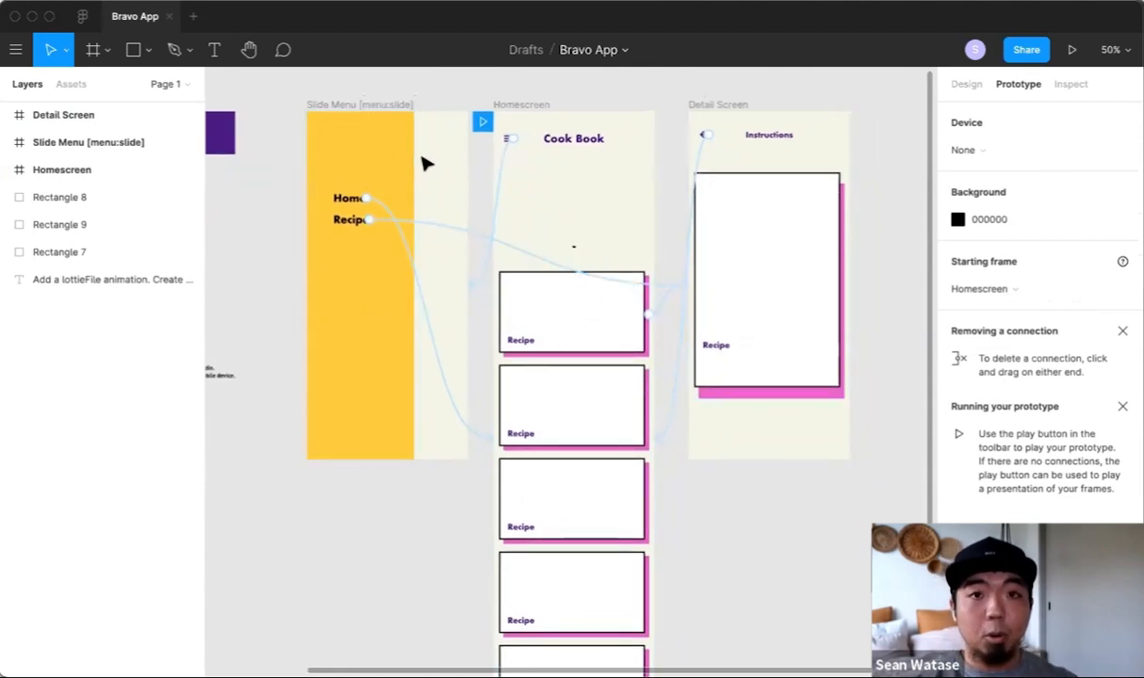
click(965, 84)
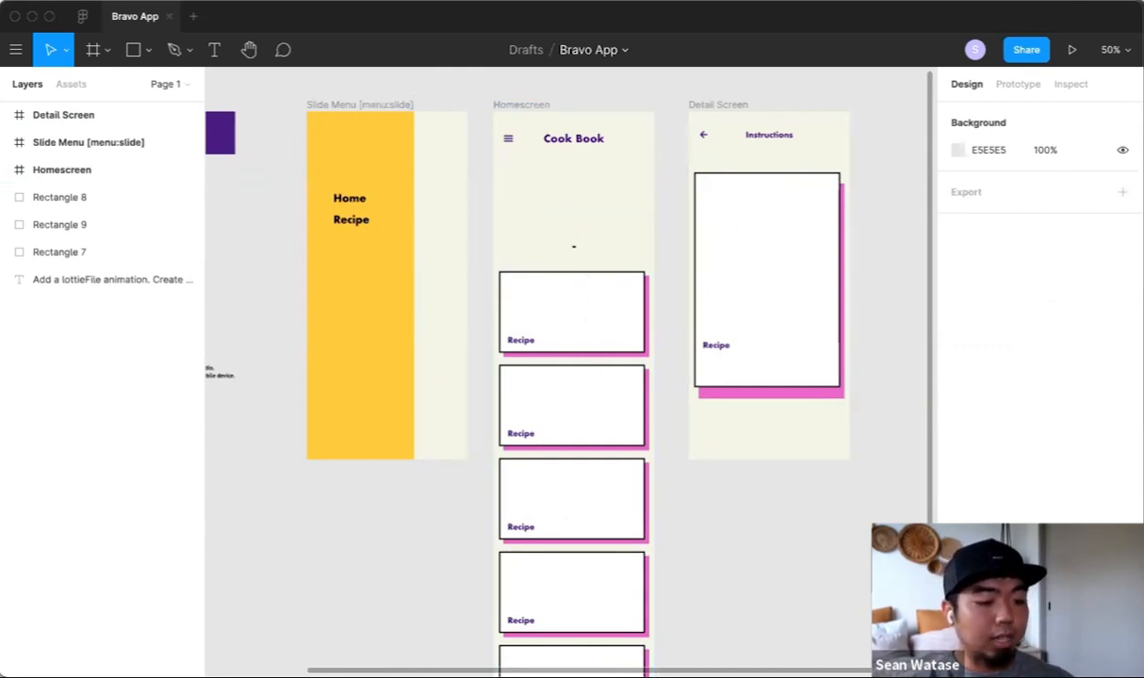
key(super+Tab)
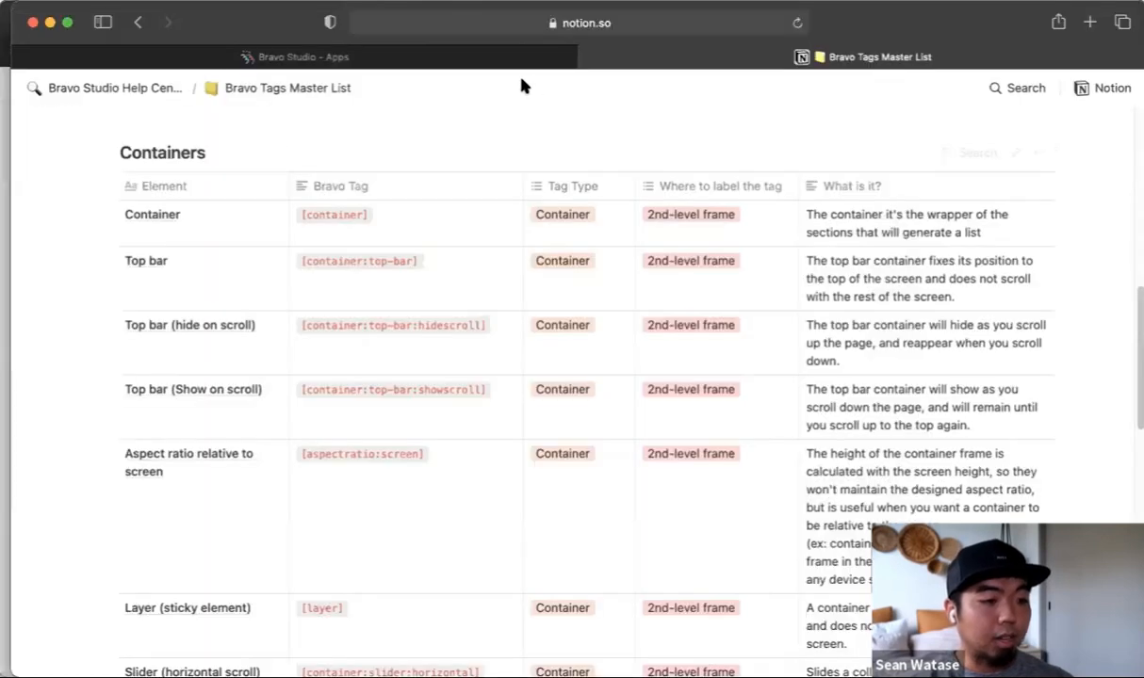
click(474, 62)
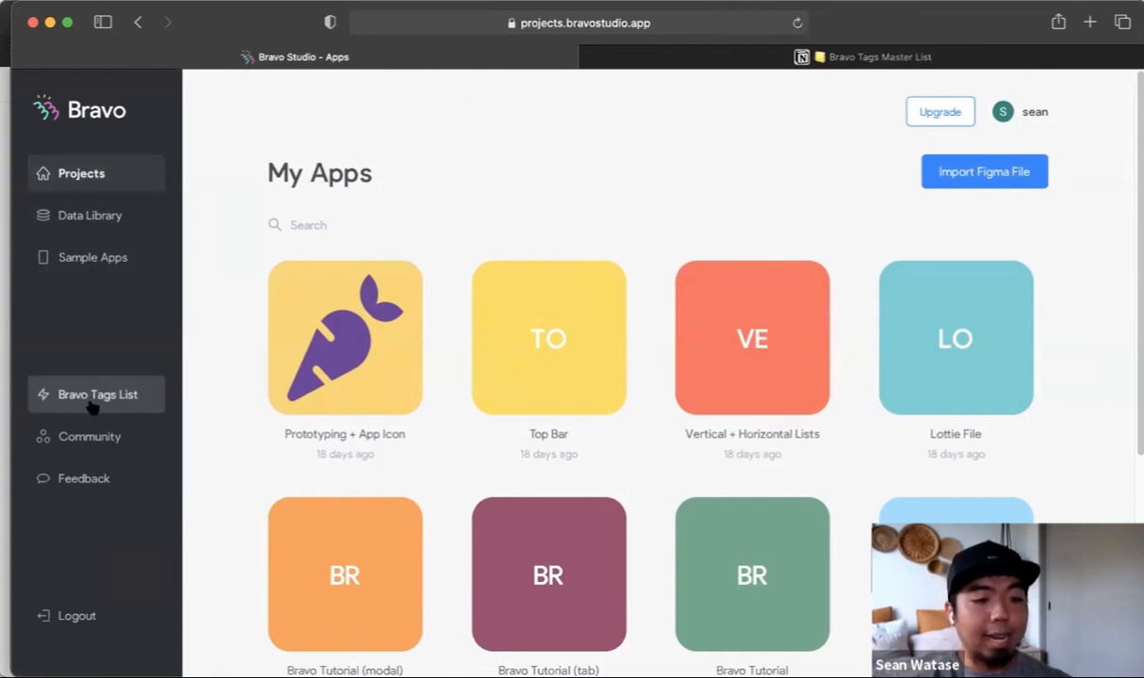
click(656, 66)
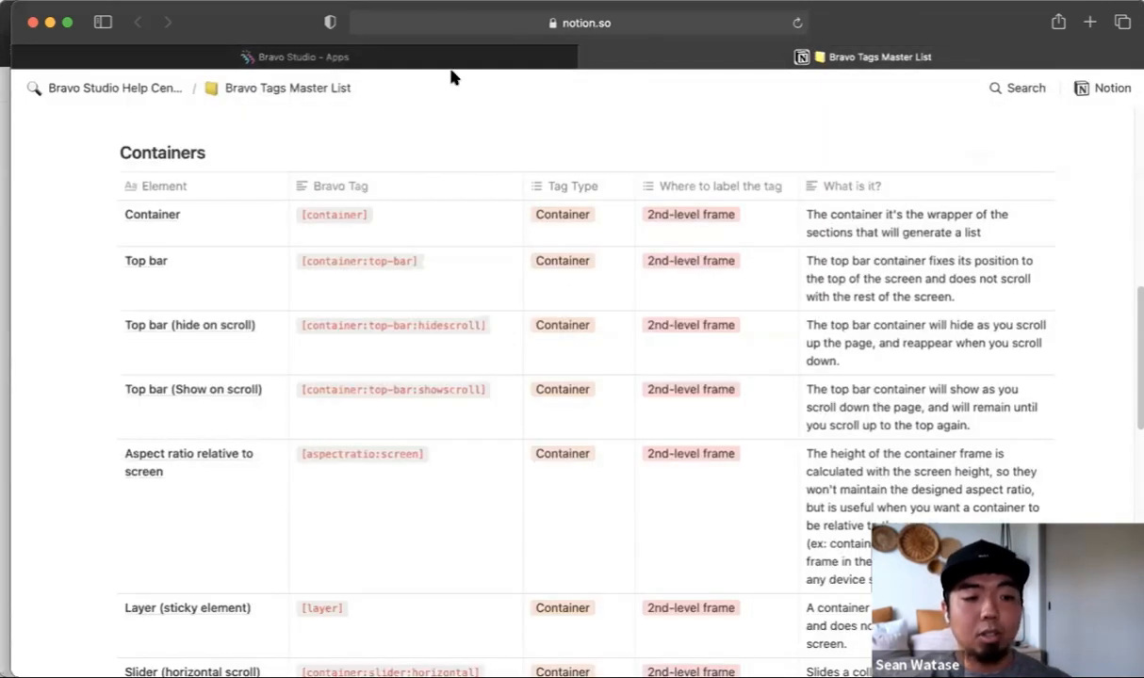
mouse_move(453, 68)
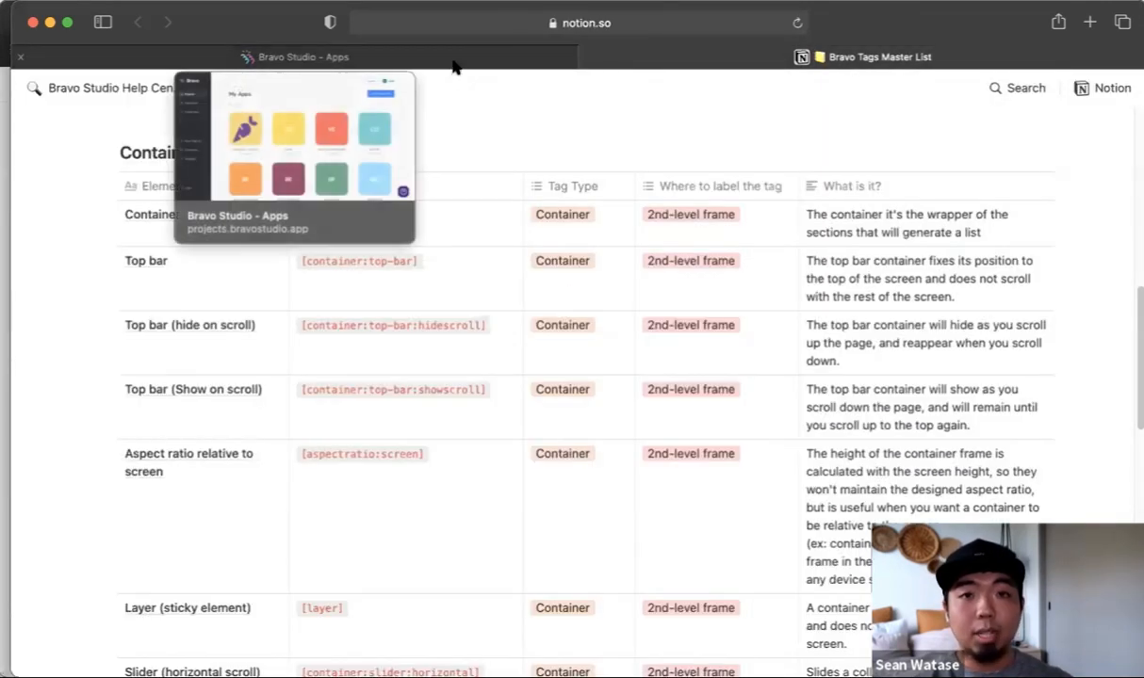
click(453, 66)
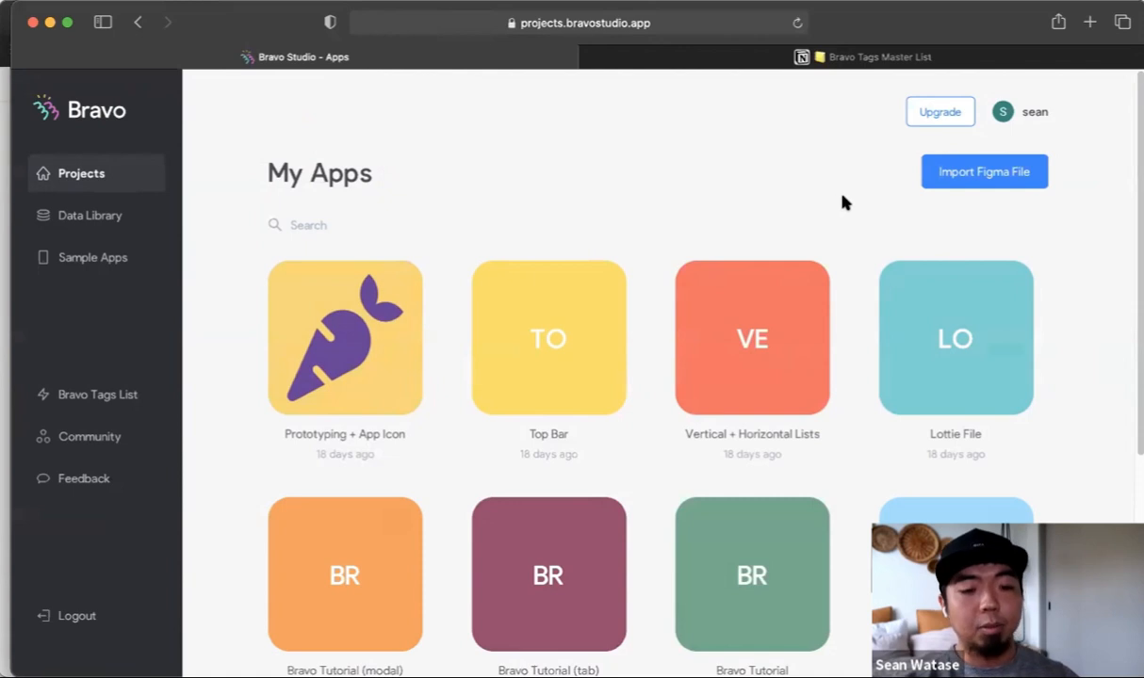
click(973, 179)
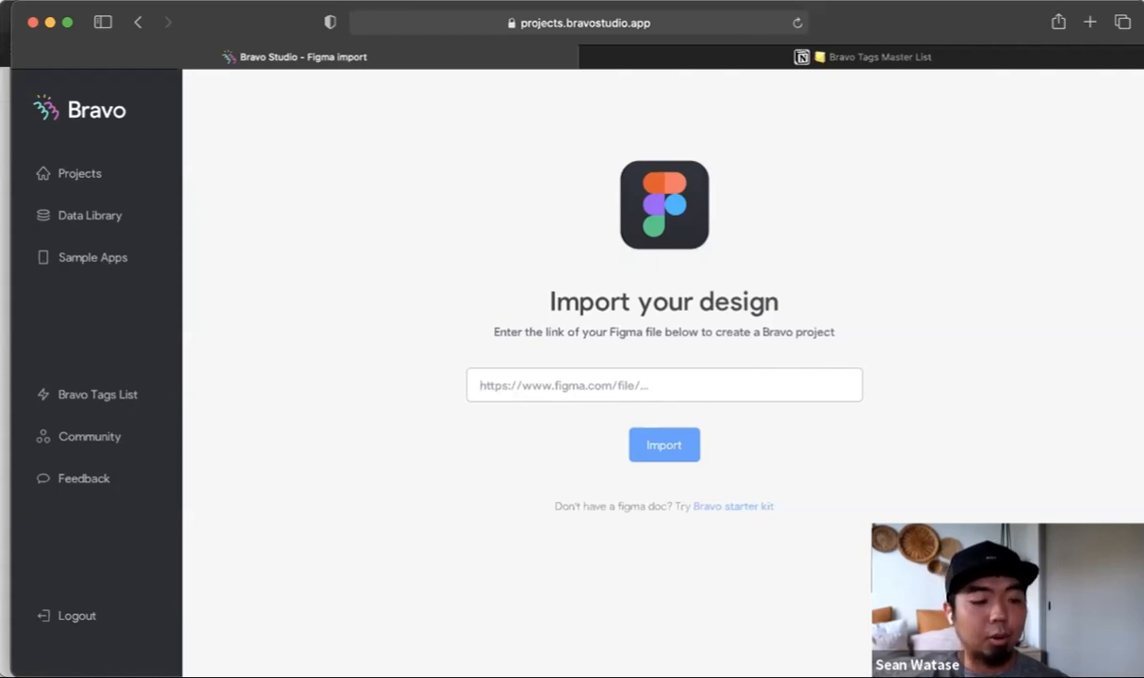
Step: Switch to Figma and copy the share link of the Bravo App file
click(414, 675)
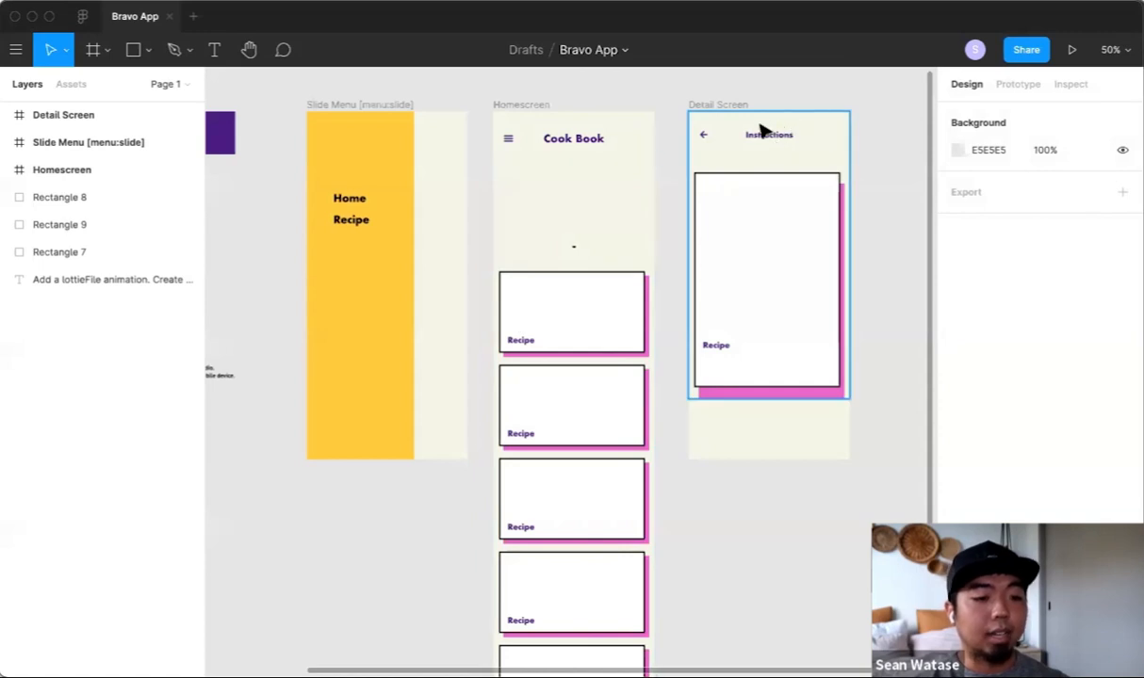
click(1025, 52)
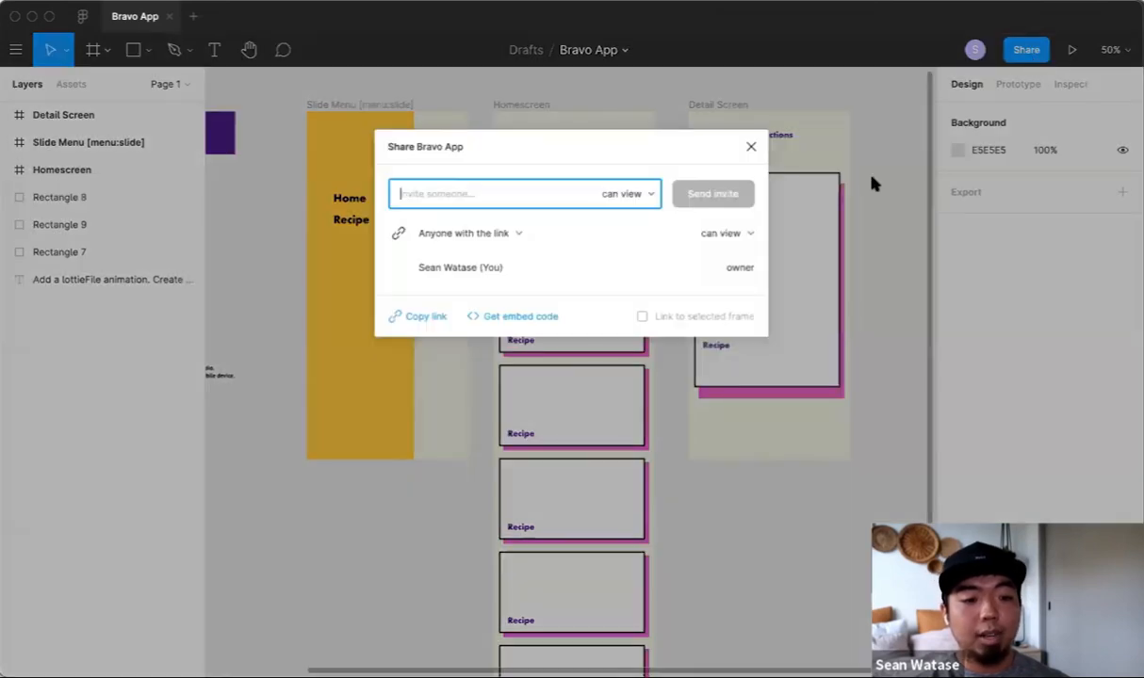
click(419, 318)
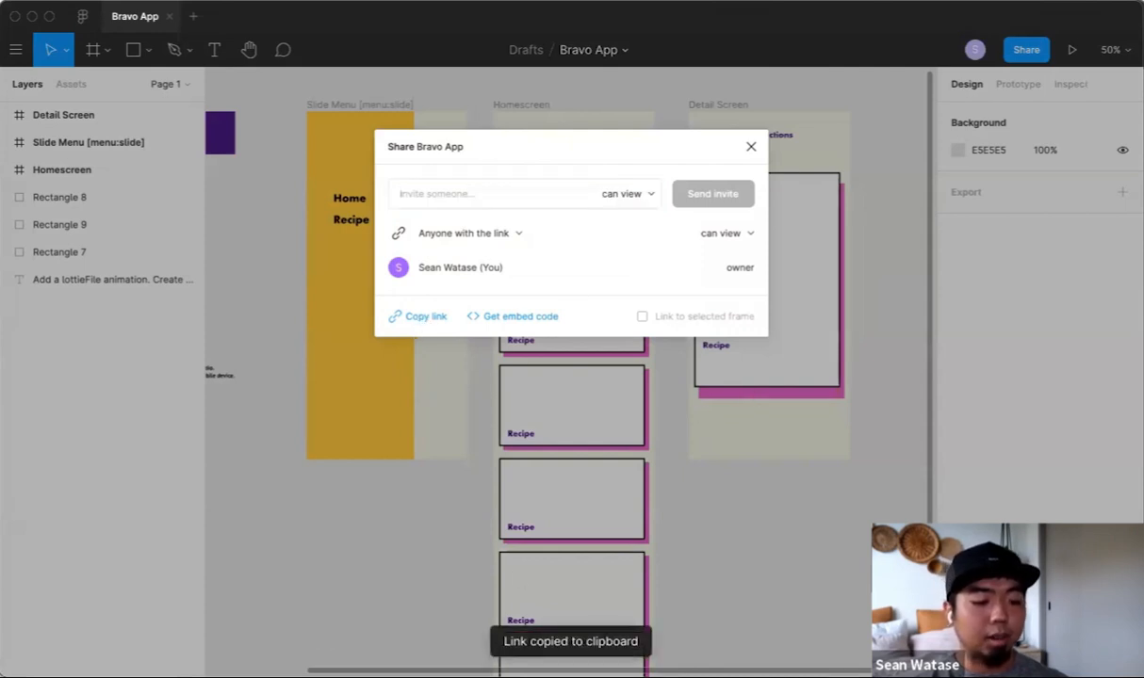
Step: Switch to Bravo Studio, import the Bravo App design from the copied Figma link and look over its screens
key(super+Tab)
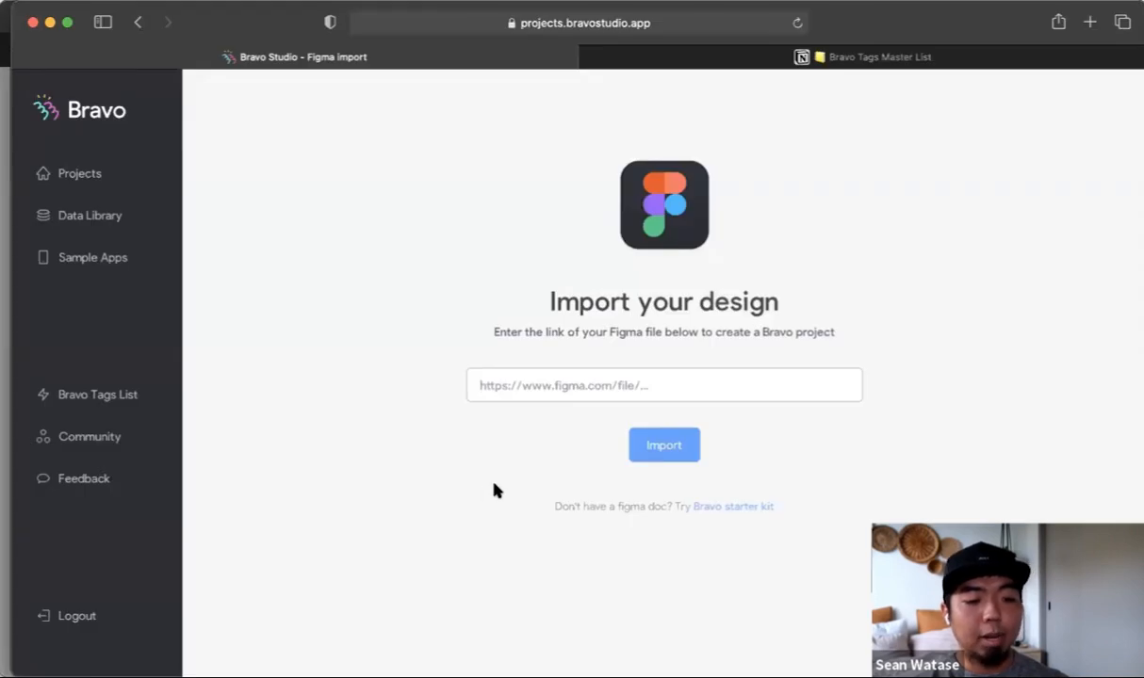
click(554, 383)
key(super+v)
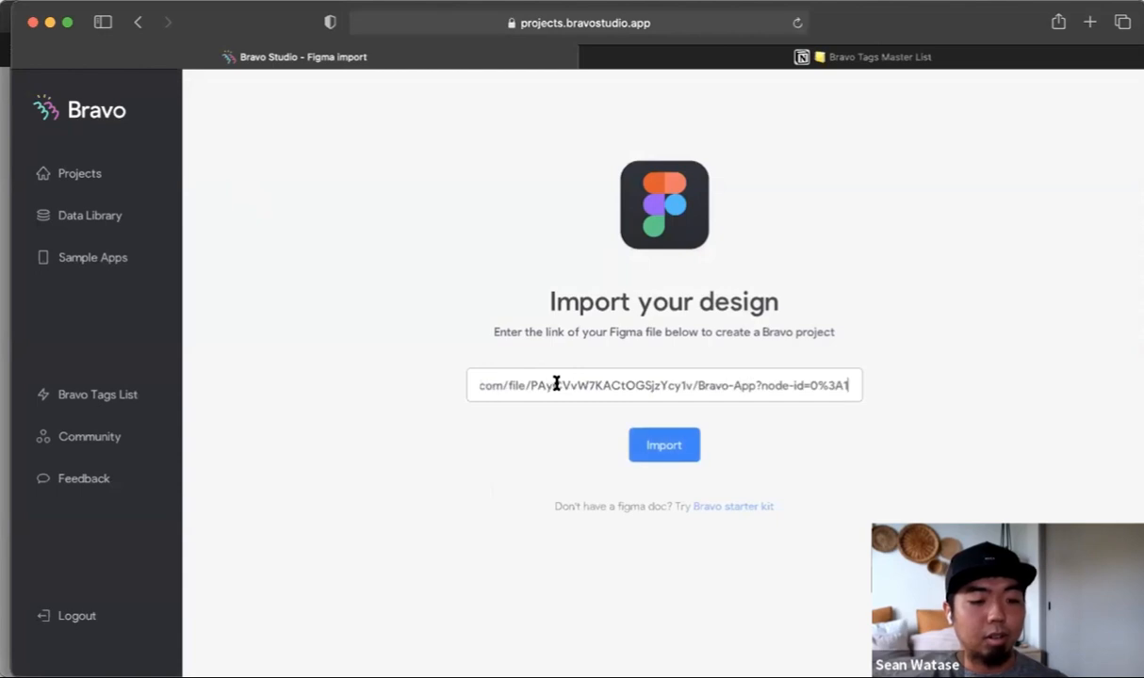
click(677, 454)
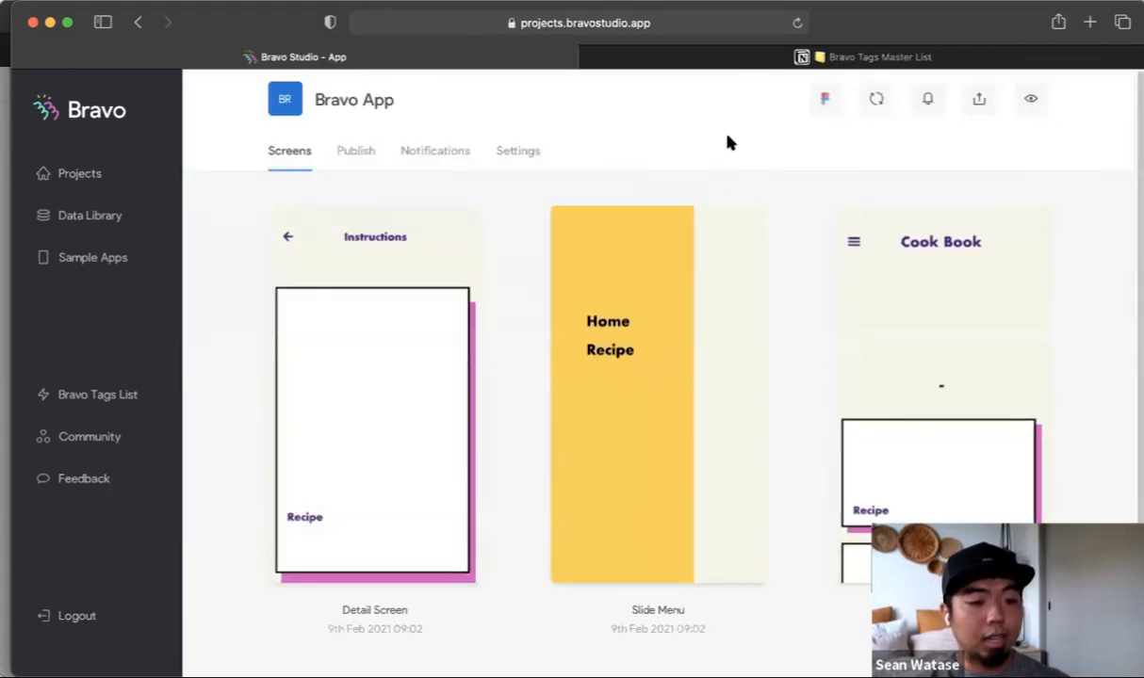
scroll(774, 299, down, 2)
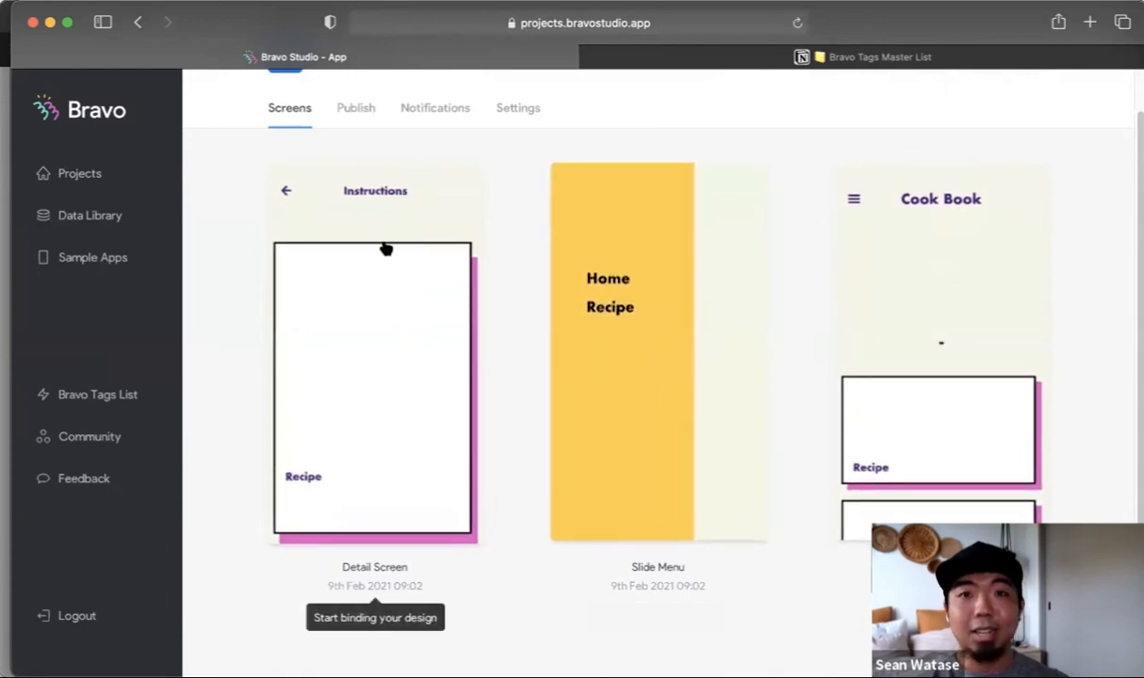
scroll(453, 212, up, 2)
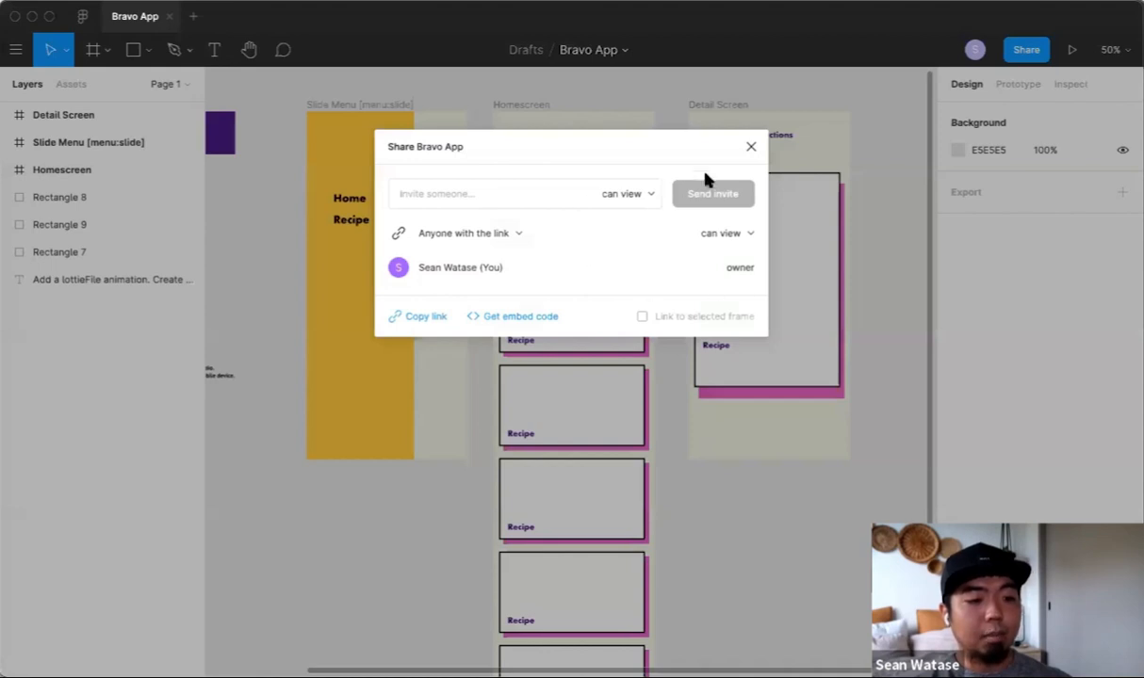
Step: Close Figma's share dialog and place the Movie Recording window with the mirrored phone app over the canvas
click(751, 148)
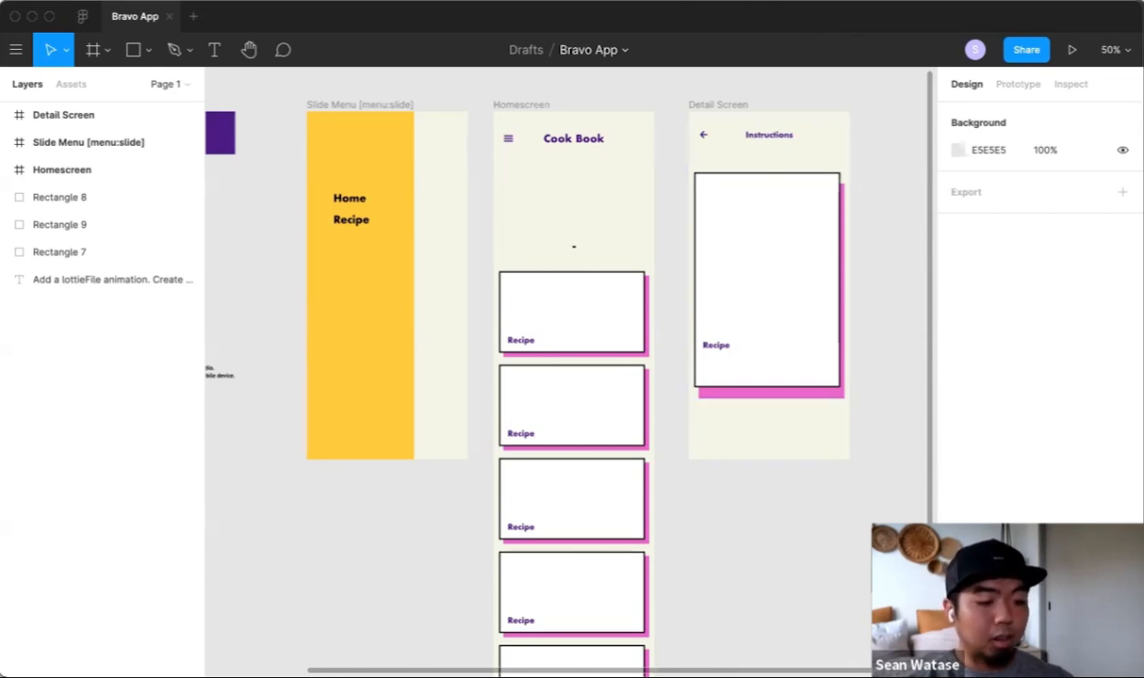
key(super+Tab)
drag(904, 11, 533, 10)
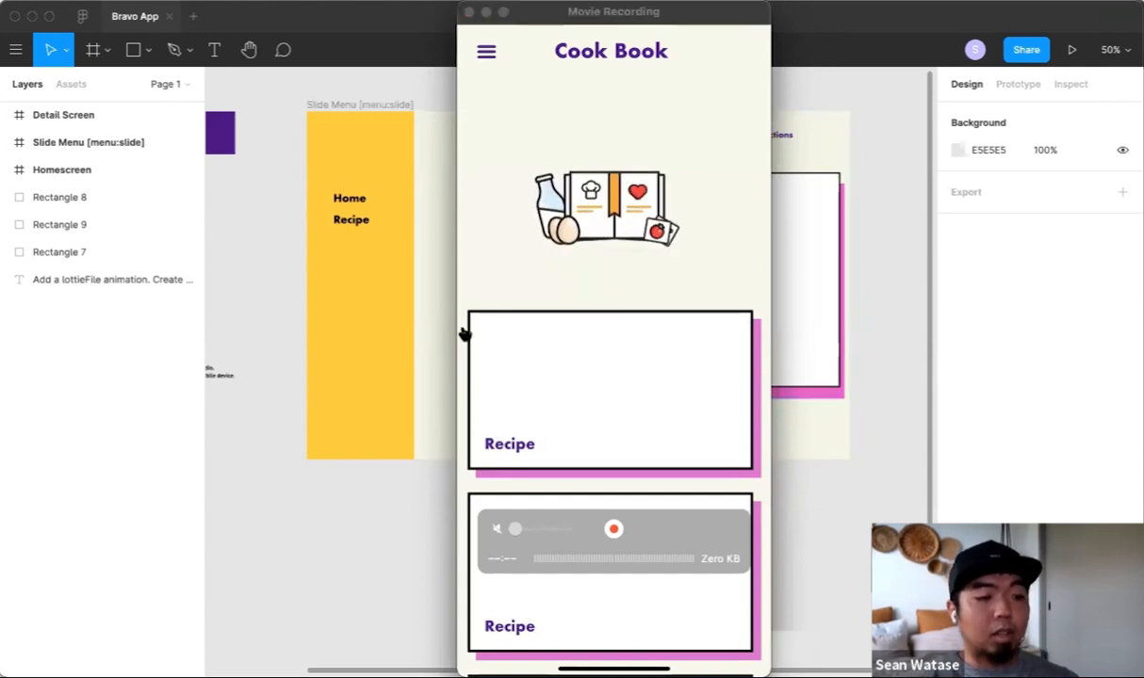
Step: Review the Bravo Tags Master List in the browser with Containers & Topbar collapsed, and return to Figma
key(super+Tab)
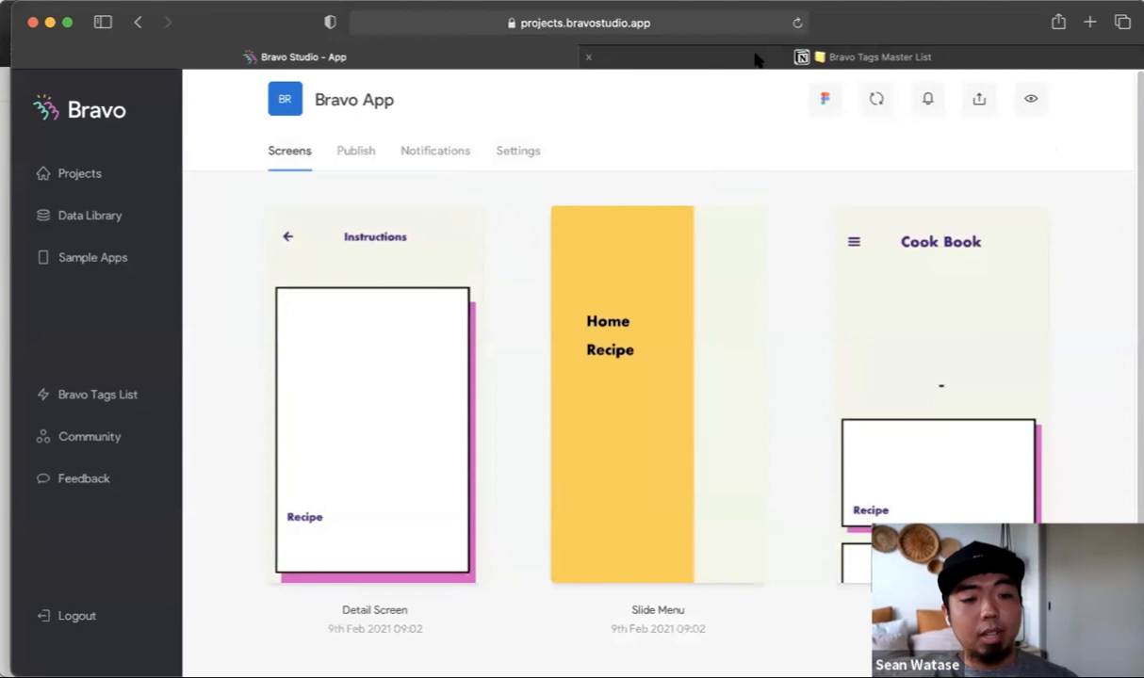
mouse_move(756, 59)
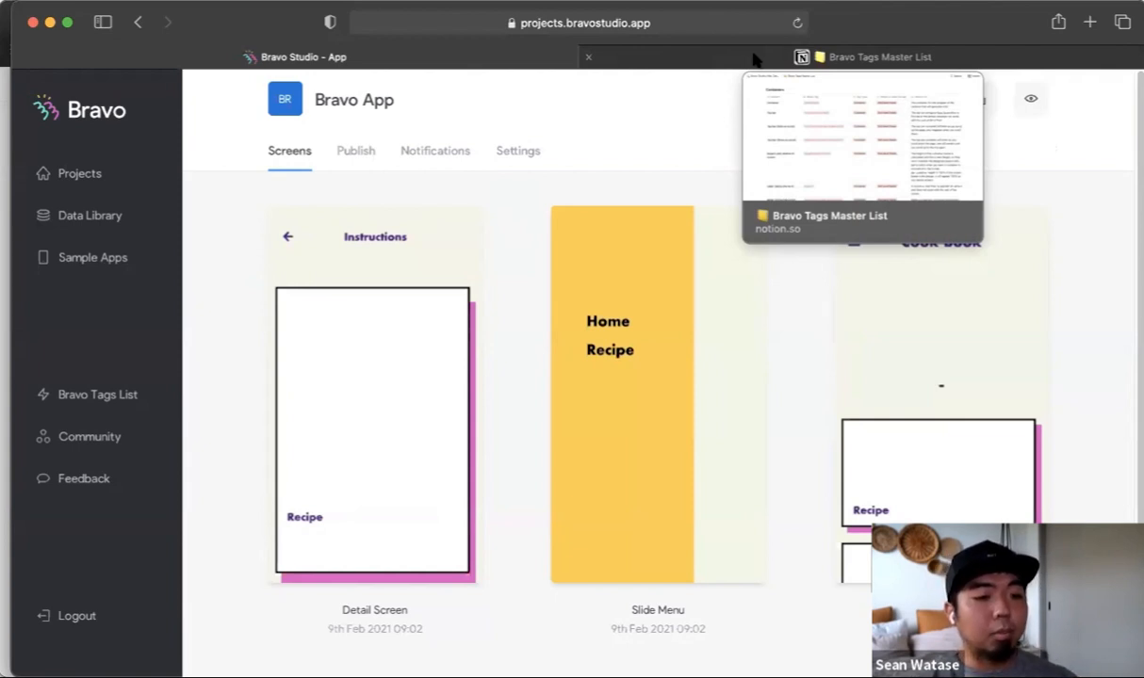
click(753, 60)
scroll(142, 191, up, 2)
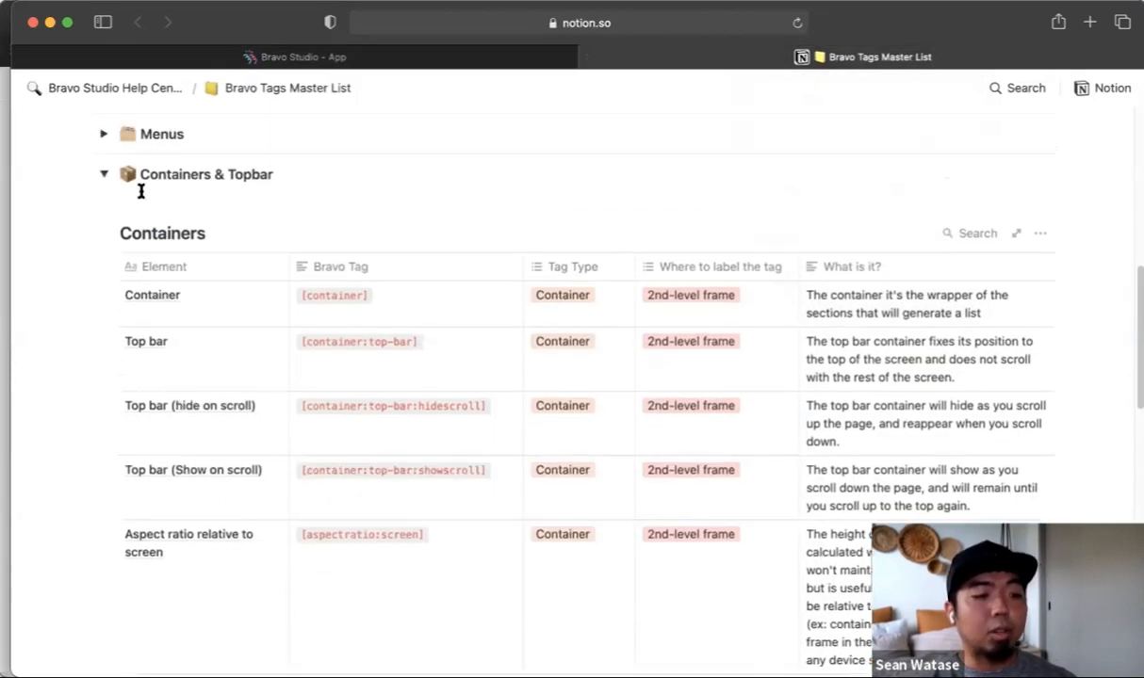
click(104, 174)
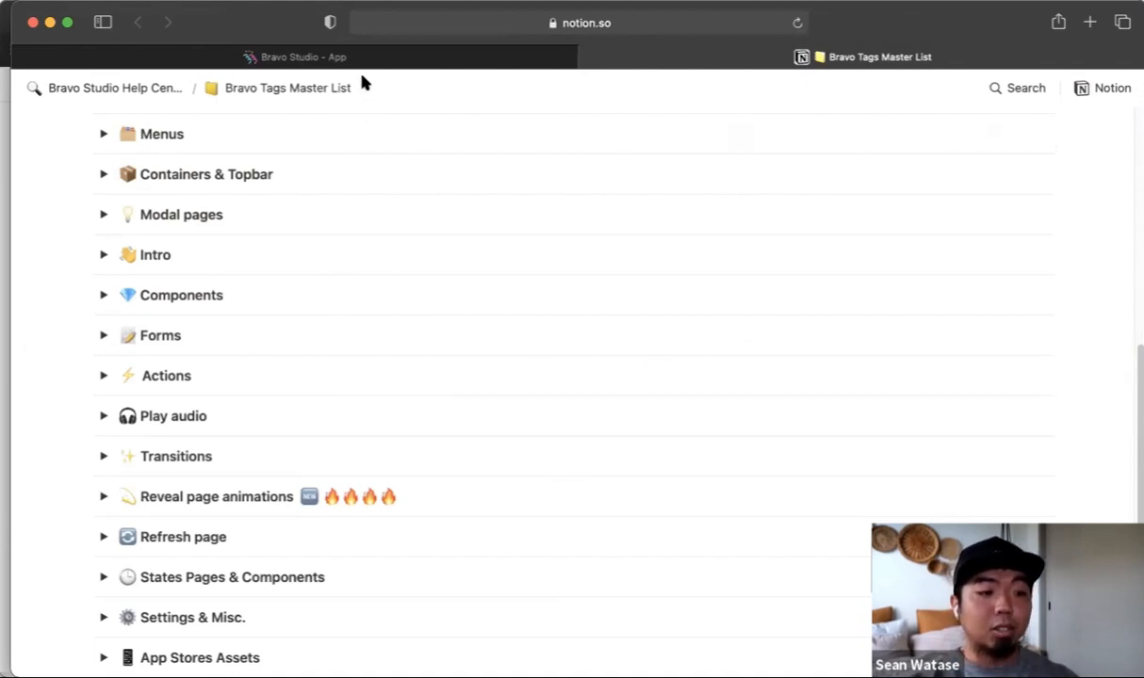
mouse_move(361, 68)
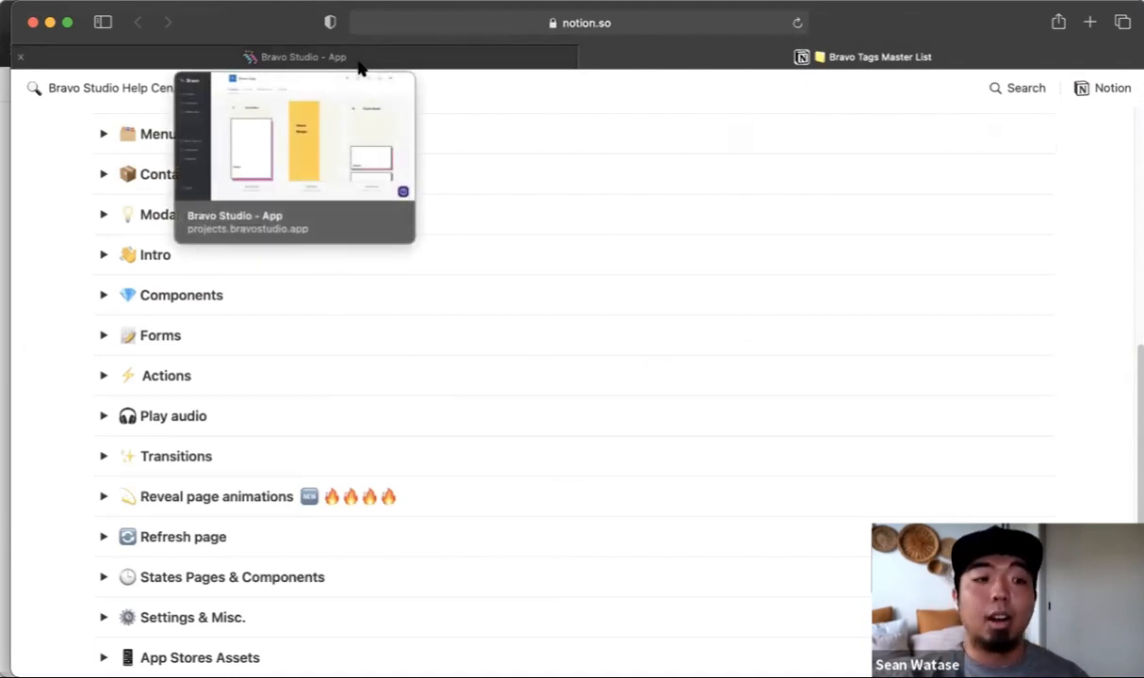
click(497, 56)
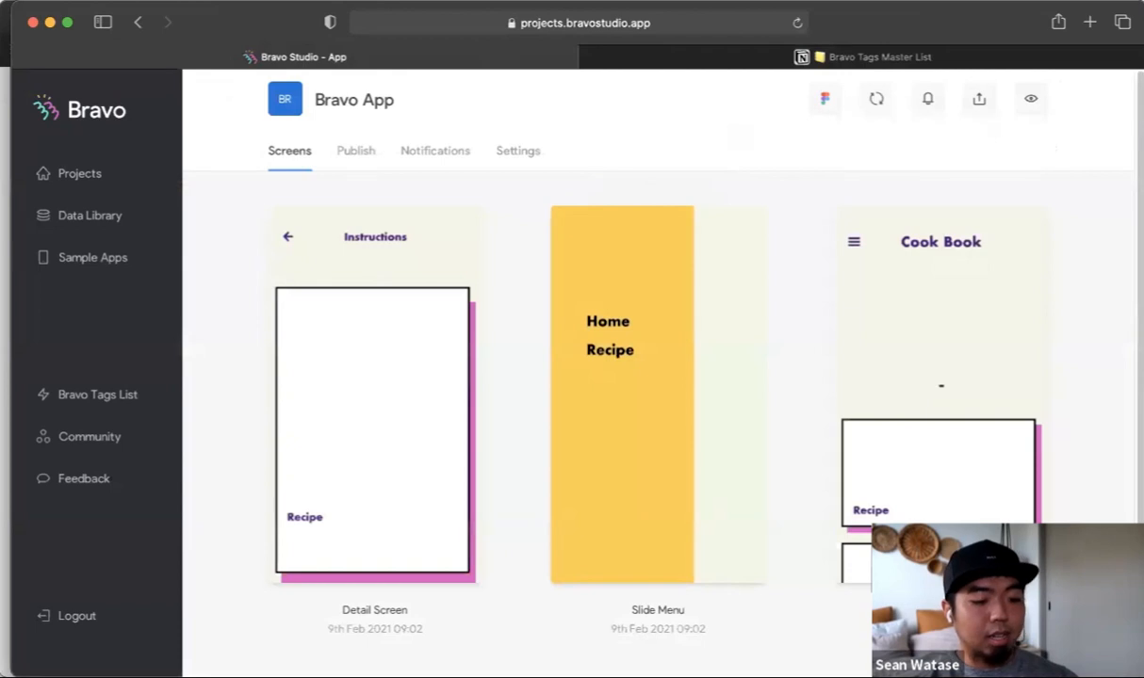
key(super+Tab)
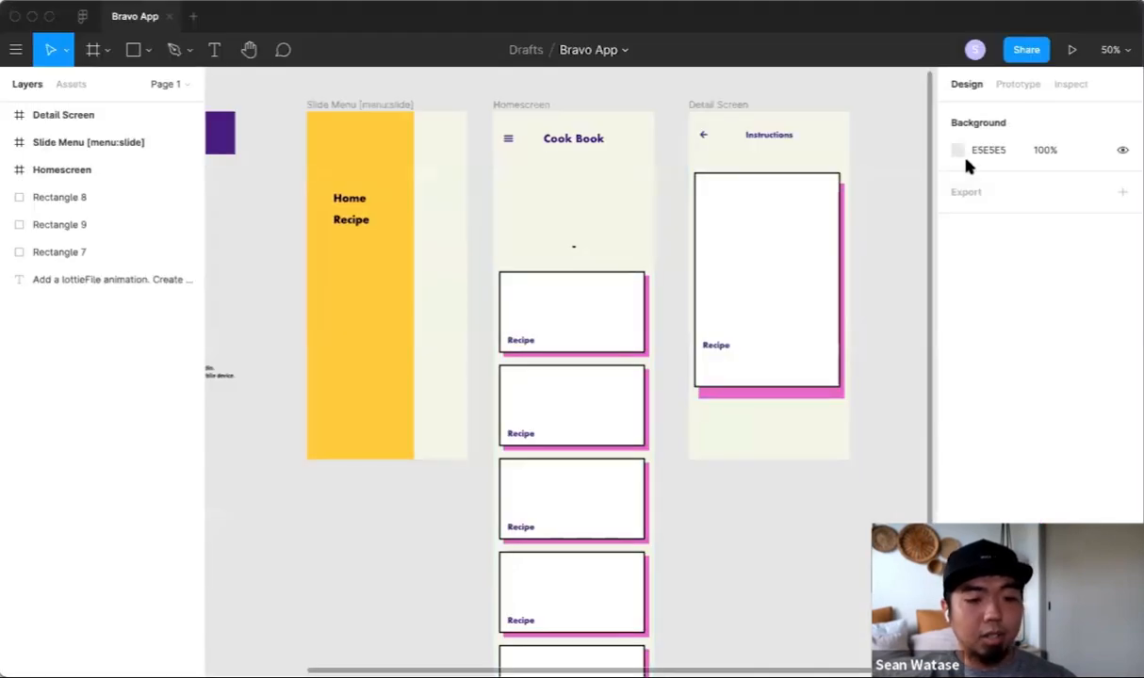